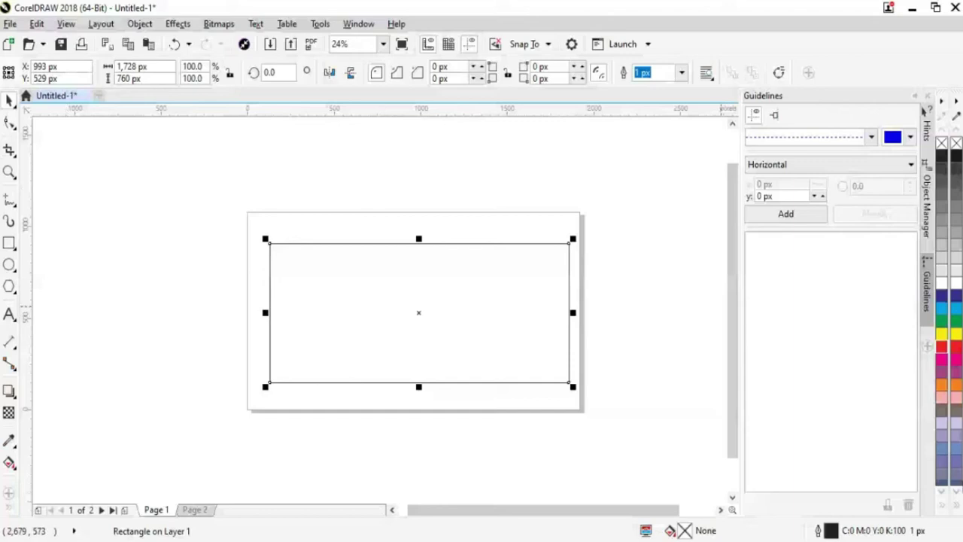
Step: Fill the rectangle with purple (C:20 M:80 Y:0 K:20) and deselect it
left_click(942, 371)
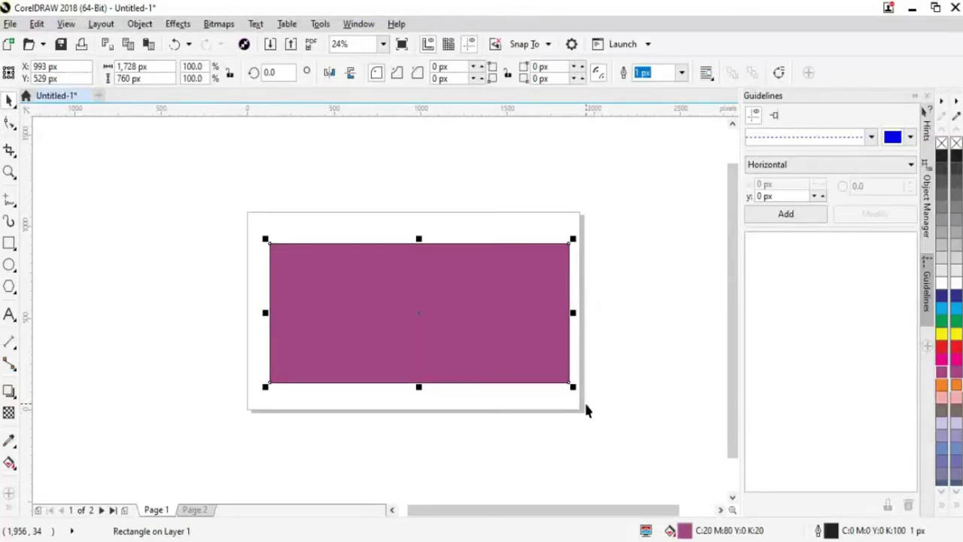
left_click(660, 380)
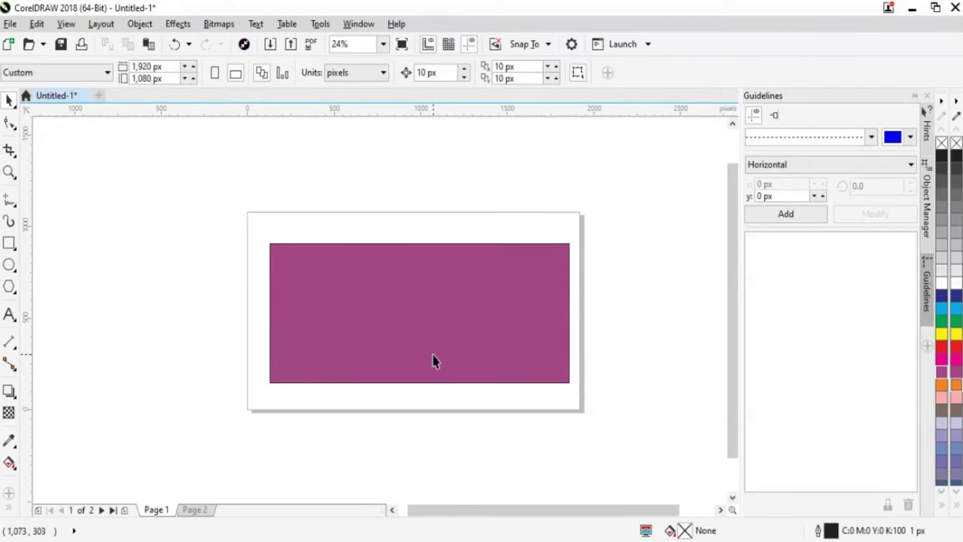
Step: Try a 2 px radius on the rectangle's top-left corner and reset it to 0 px
left_click(434, 356)
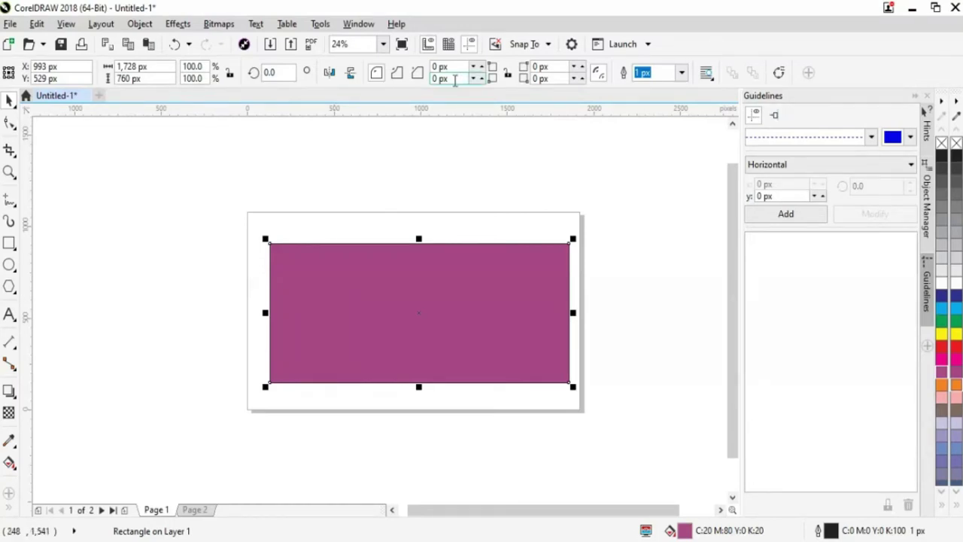
left_click(482, 66)
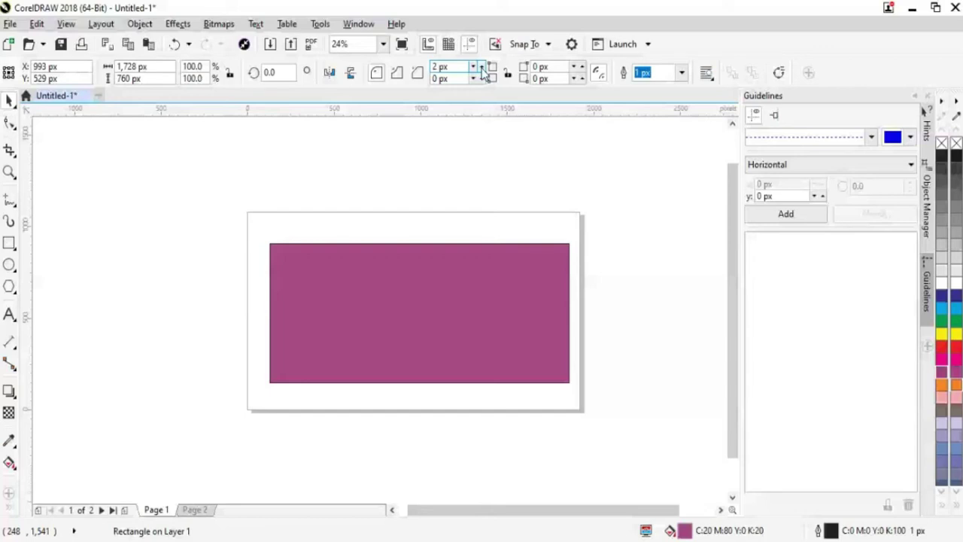
left_click(413, 317)
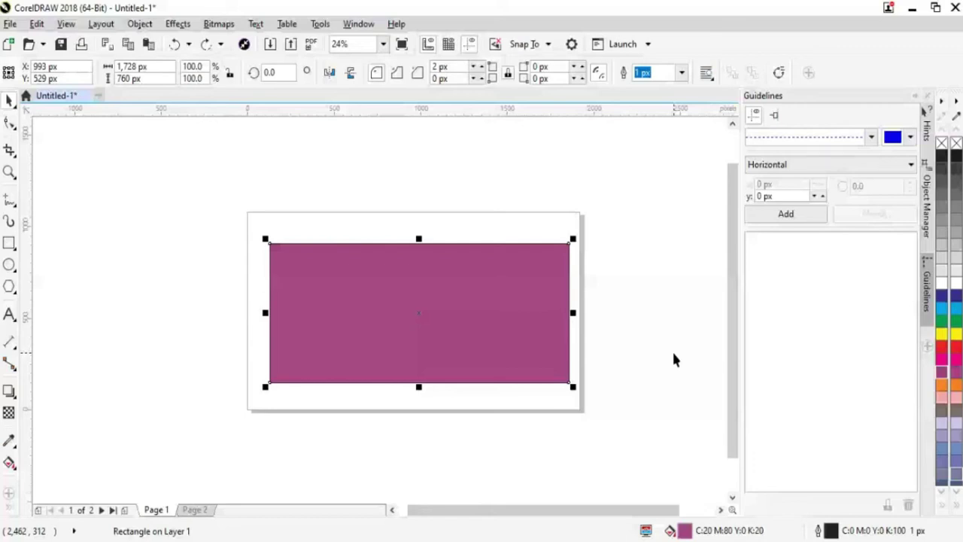
left_click(475, 76)
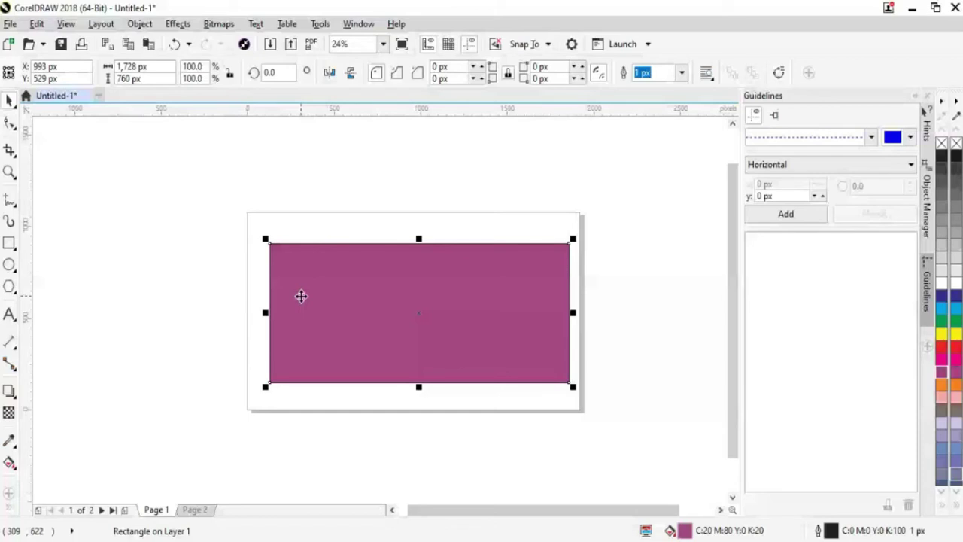
Step: Select the purple rectangle and switch it to its rotation and skew handles
left_click(405, 311)
left_click(139, 278)
key("ctrl+a")
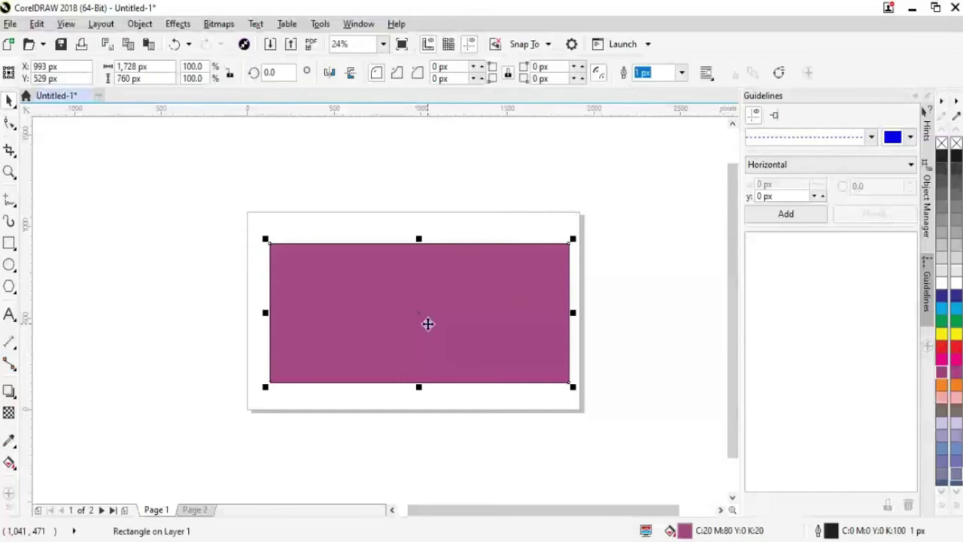
left_click(374, 301)
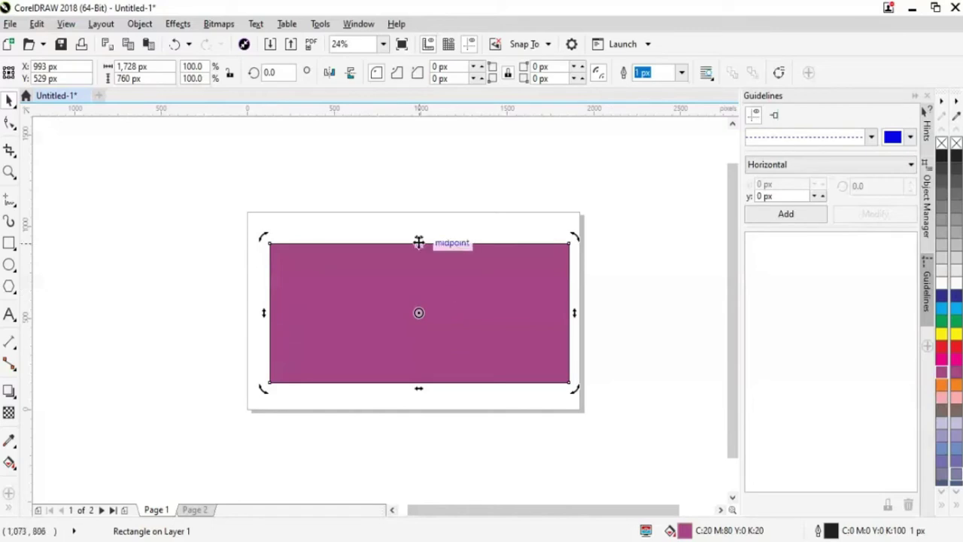
Step: Try skewing the rectangle horizontally by moving its top edge to the right, undoing each attempt
left_click_drag(417, 240, 459, 242)
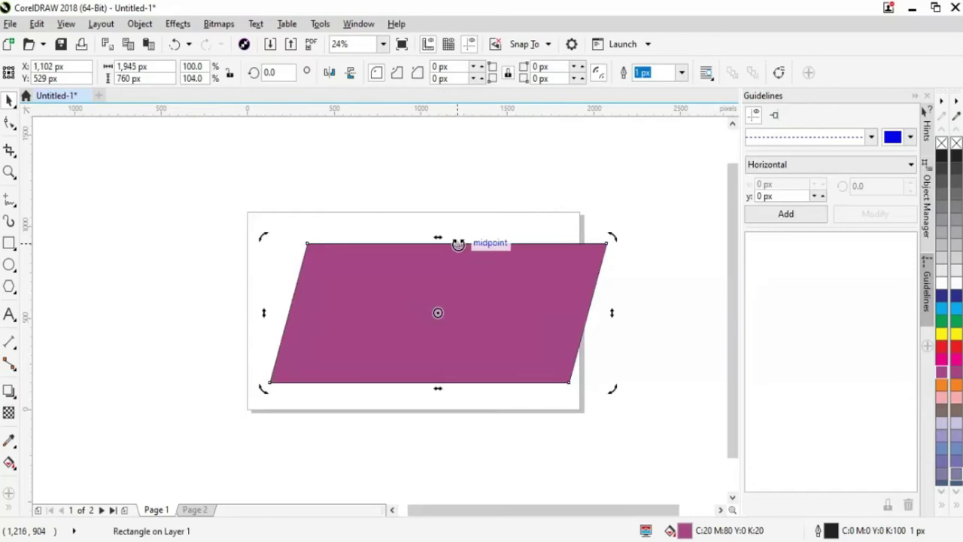
key("ctrl+z")
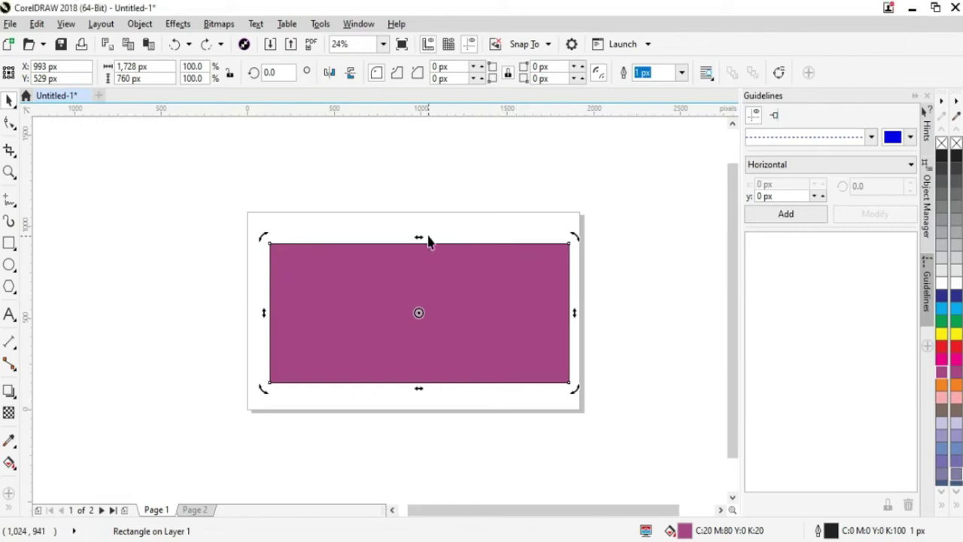
left_click_drag(419, 235, 449, 239)
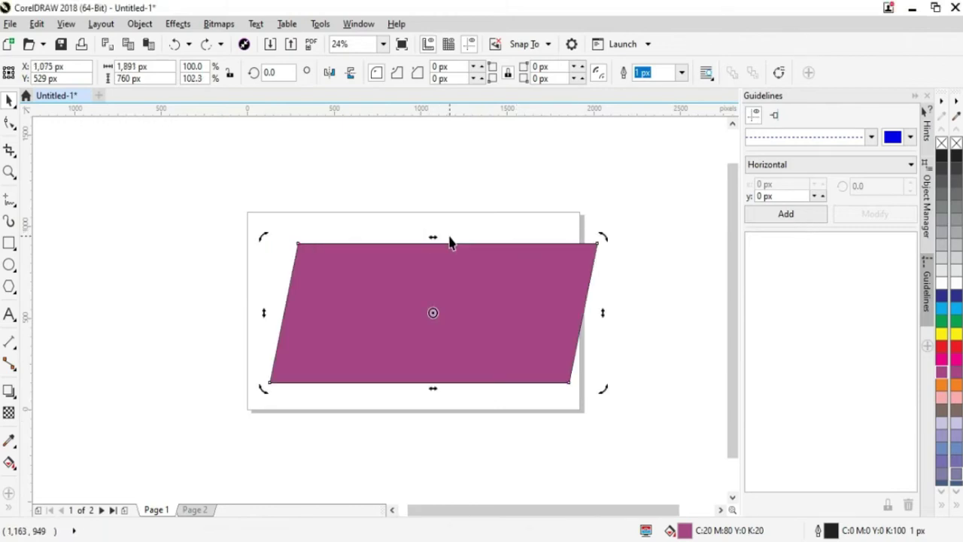
key("ctrl+z")
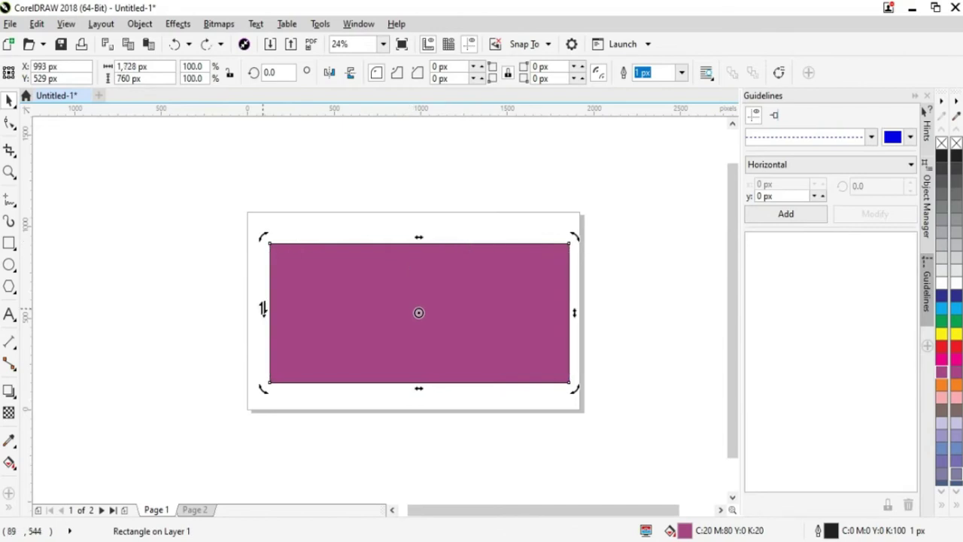
Step: Try skewing the rectangle vertically, lowering its left edge and raising its right edge, and undo both skews
left_click_drag(262, 310, 258, 343)
left_click_drag(577, 325, 570, 298)
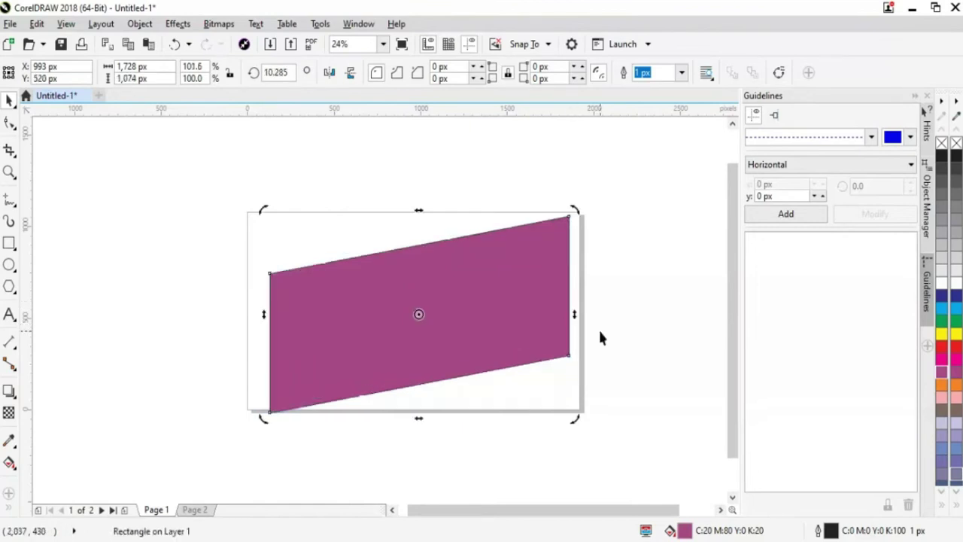
key("ctrl+z")
key("ctrl+z")
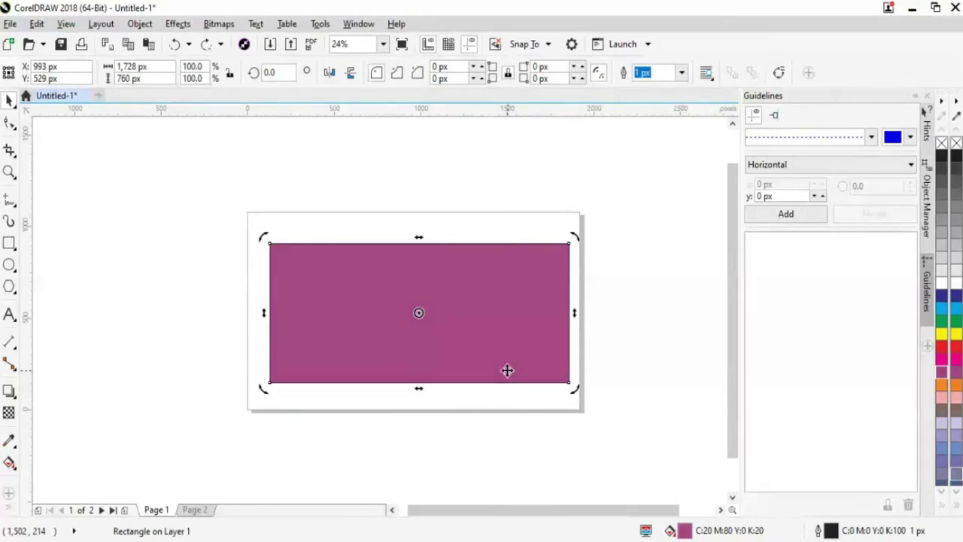
Step: Rotate the rectangle clockwise about its centre to an angle of about 320 degrees
left_click_drag(264, 233, 264, 234)
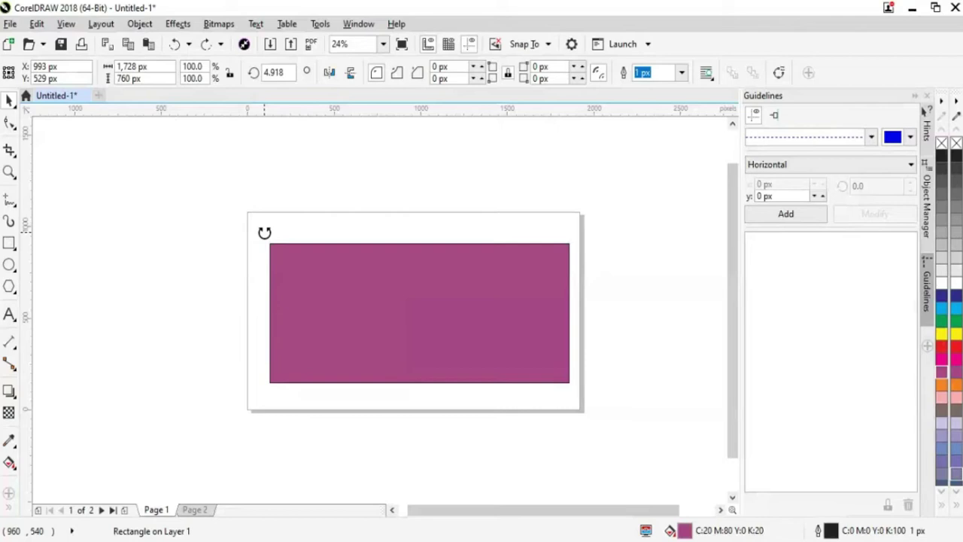
left_click_drag(264, 233, 397, 185)
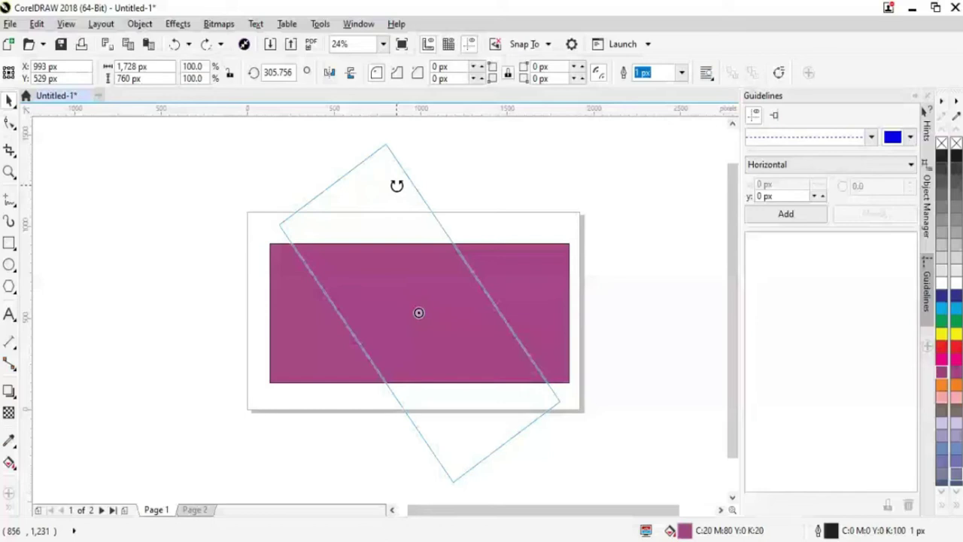
left_click_drag(396, 185, 365, 194)
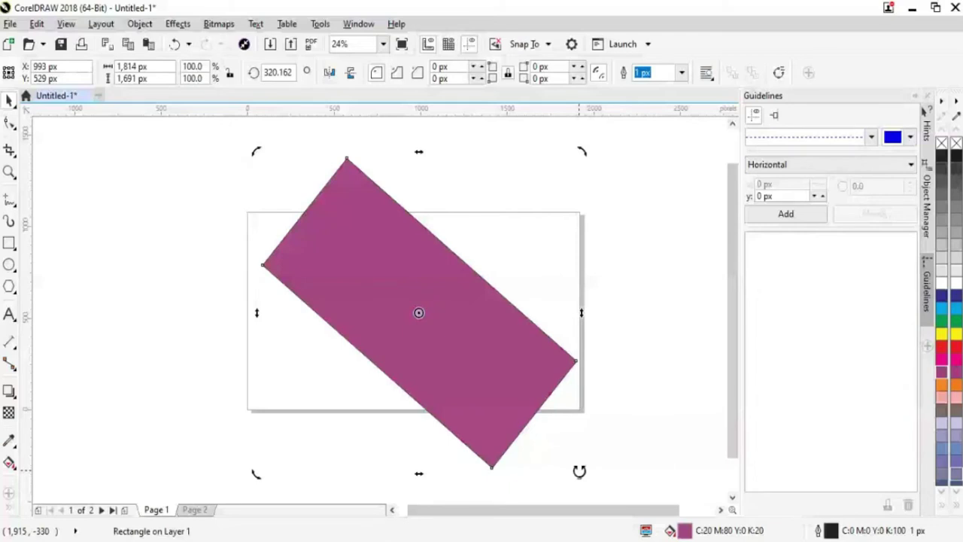
Step: Rotate the tilted rectangle further clockwise about its centre to about 180.6 degrees
left_click_drag(578, 471, 483, 477)
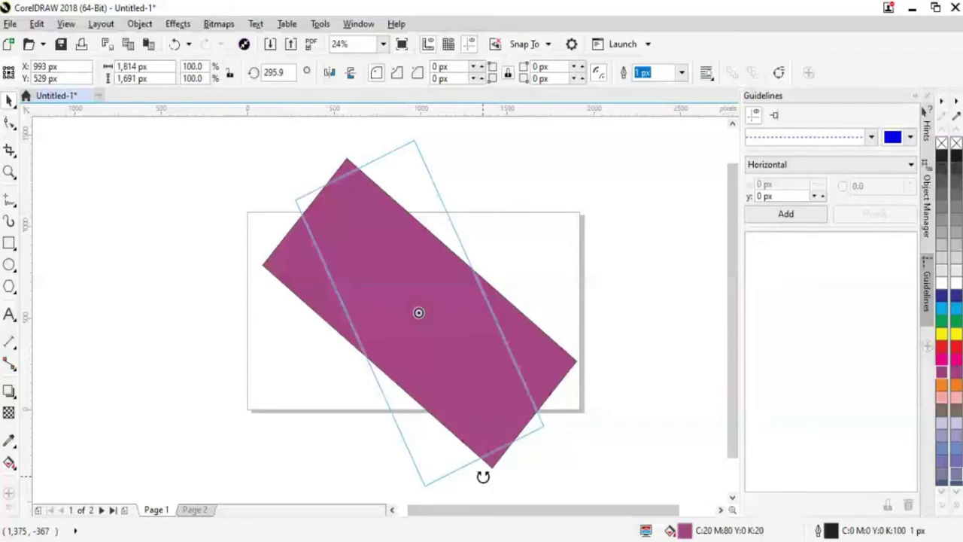
left_click_drag(483, 477, 482, 477)
left_click_drag(318, 481, 276, 390)
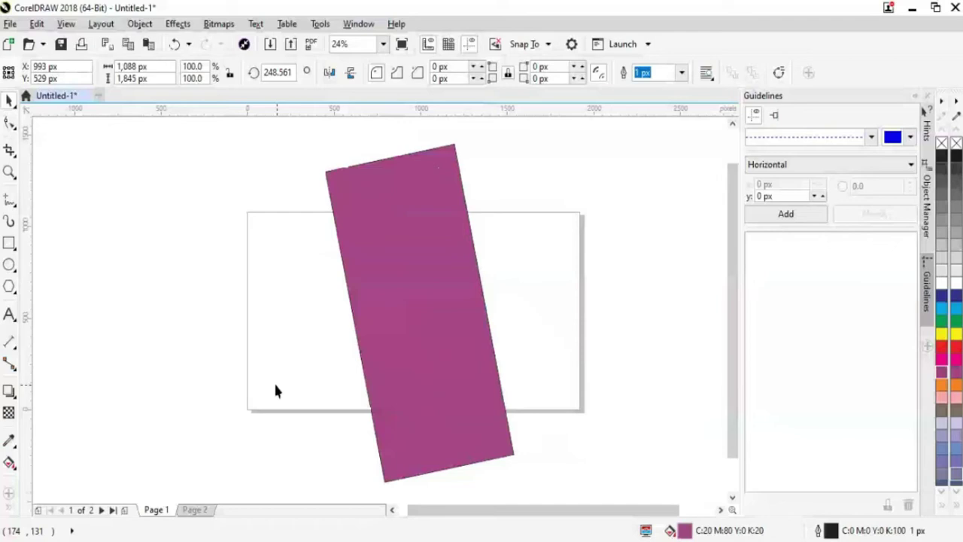
left_click_drag(275, 389, 529, 282)
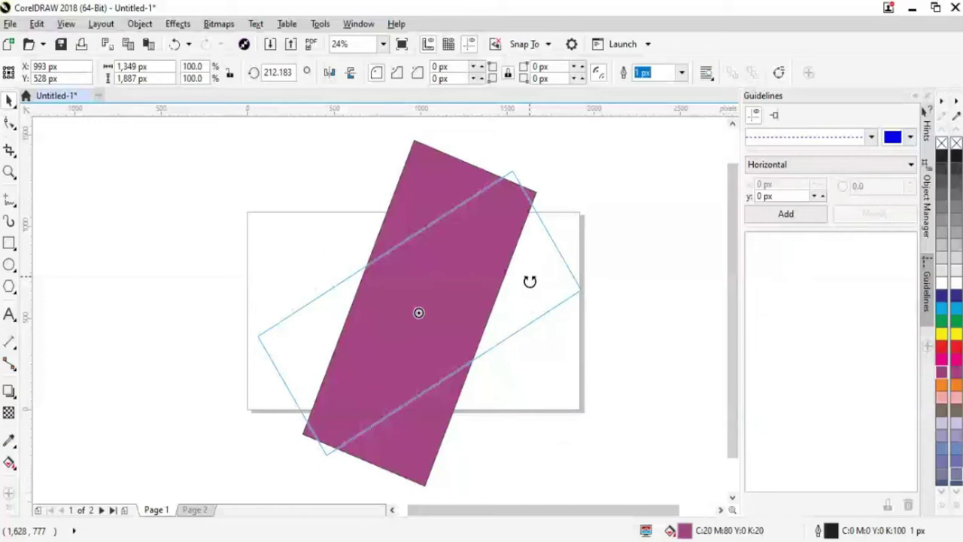
left_click_drag(530, 282, 601, 267)
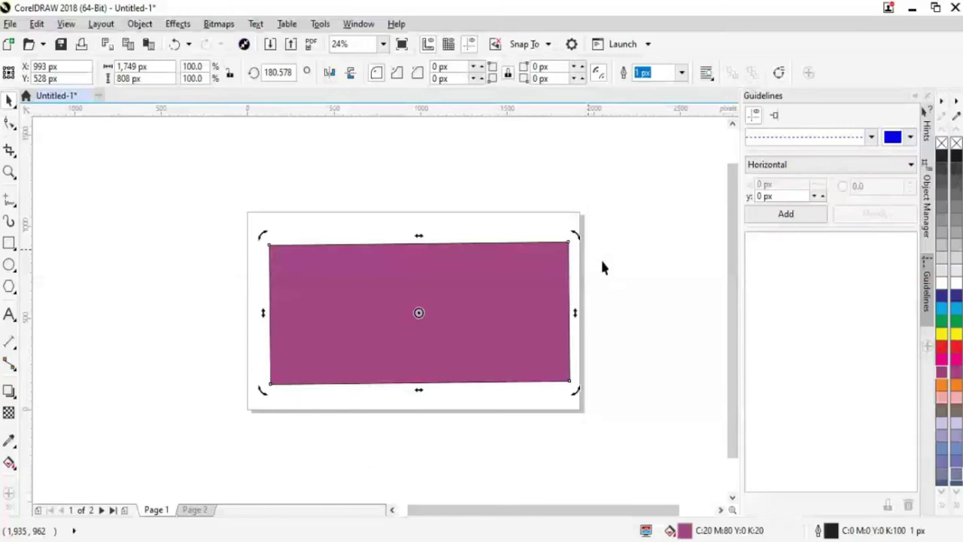
Step: Skew the rotated rectangle horizontally by shifting its upper edge to the right
left_click_drag(418, 236, 461, 242)
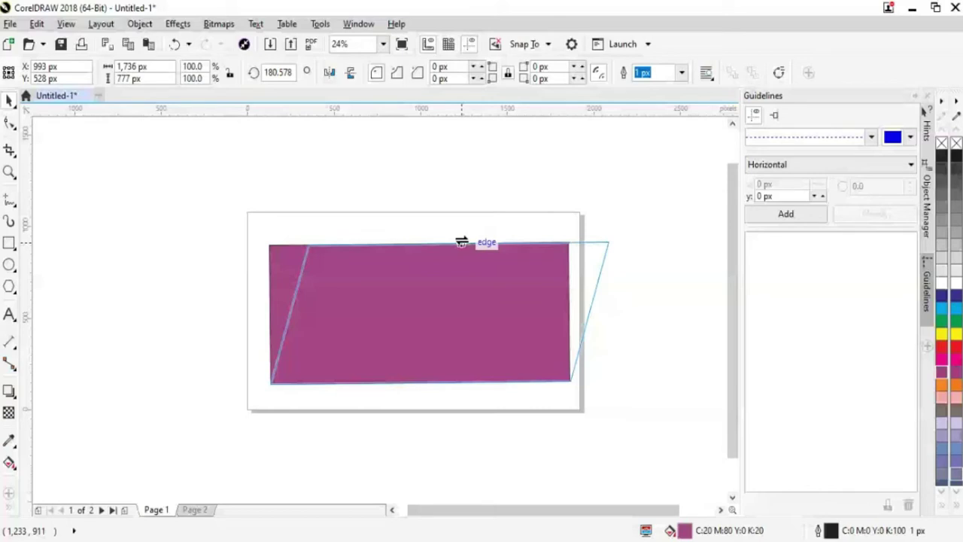
left_click_drag(461, 241, 548, 258)
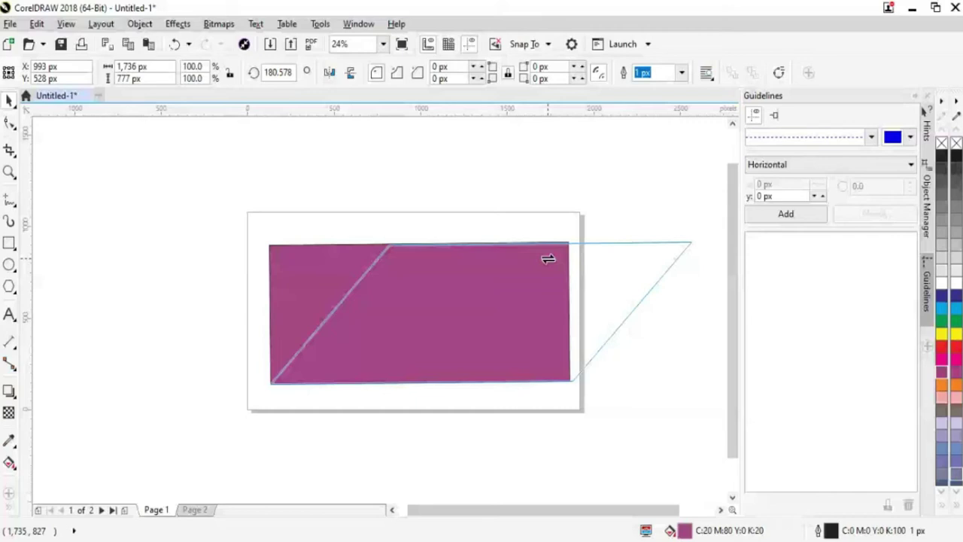
left_click_drag(548, 258, 489, 248)
Step: Try skewing the slanted rectangle vertically by its left and right edges, and undo all its rotations and skews
left_click_drag(283, 313, 292, 205)
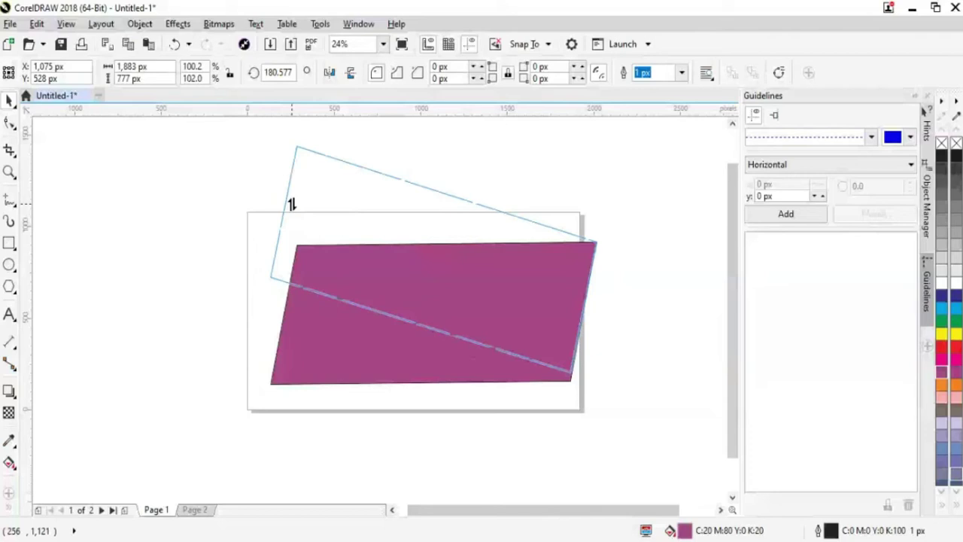
left_click_drag(292, 205, 300, 253)
left_click_drag(601, 281, 589, 180)
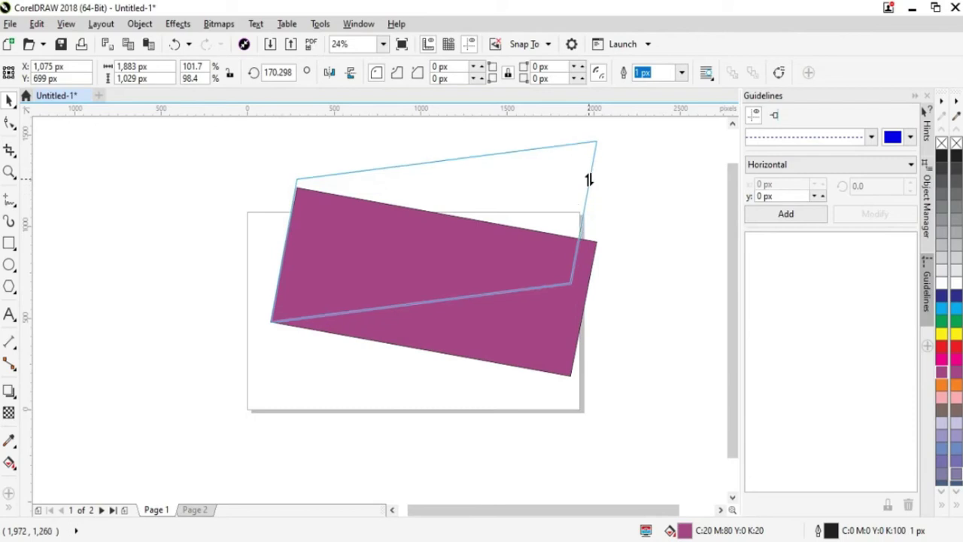
left_click_drag(590, 179, 620, 309)
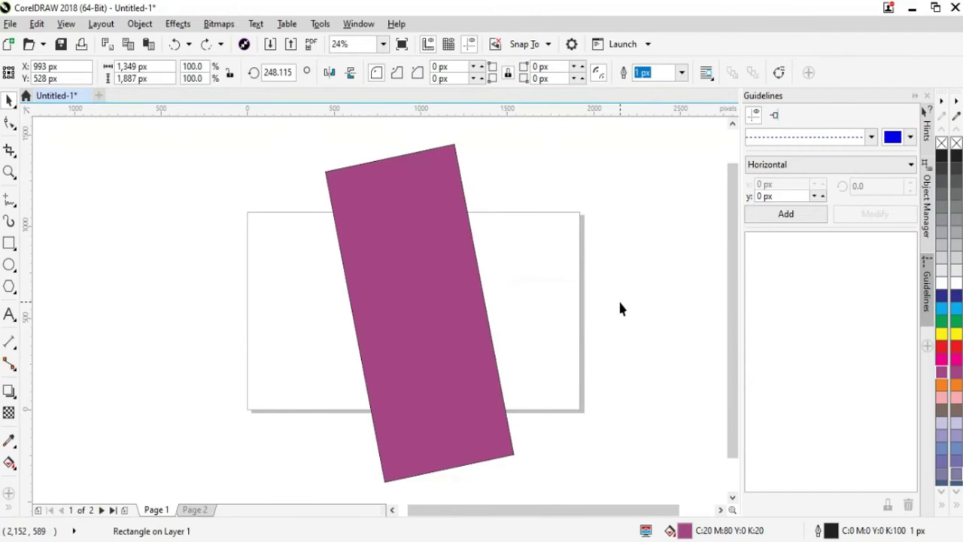
key("ctrl+z")
key("ctrl+z")
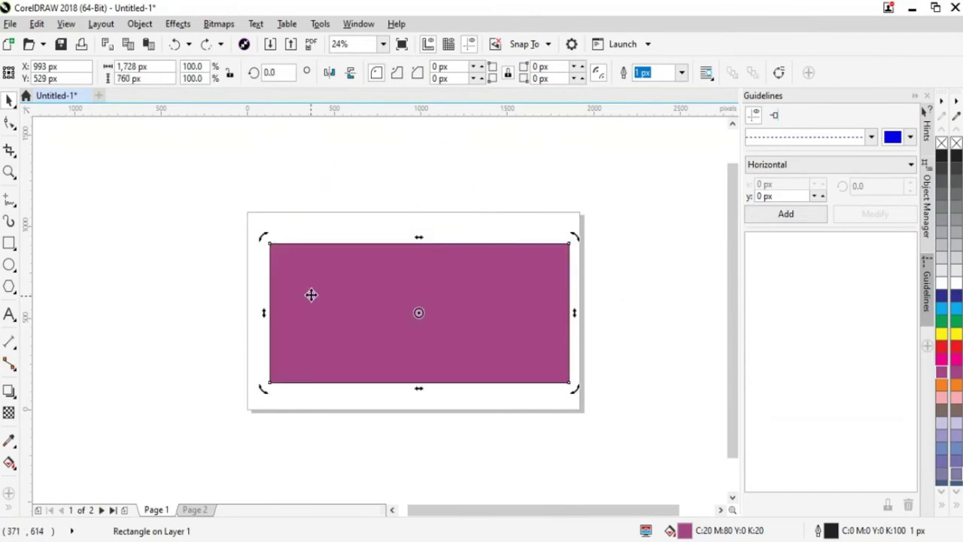
Step: Deselect and reselect the rectangle, toggling between its sizing handles and its rotation and skew handles
left_click(62, 179)
left_click(358, 304)
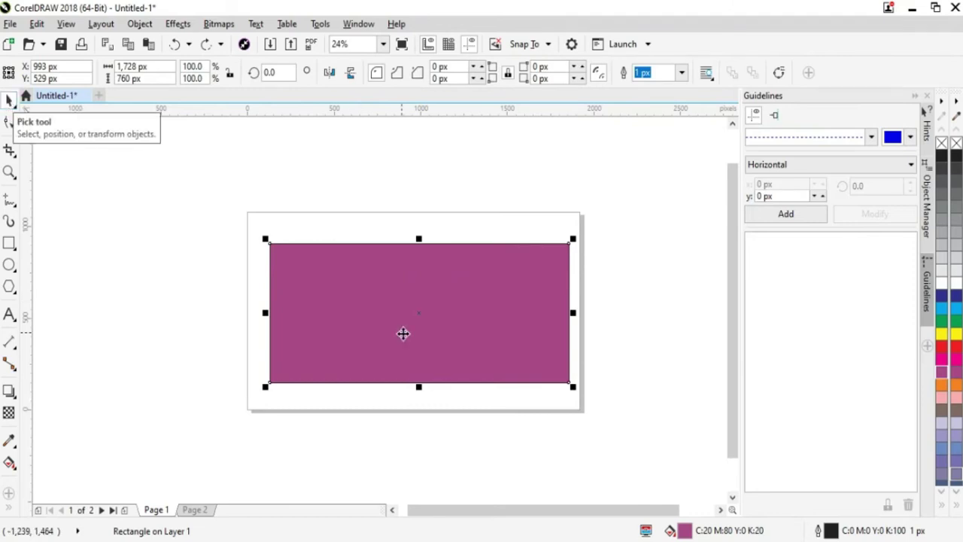
left_click(105, 219)
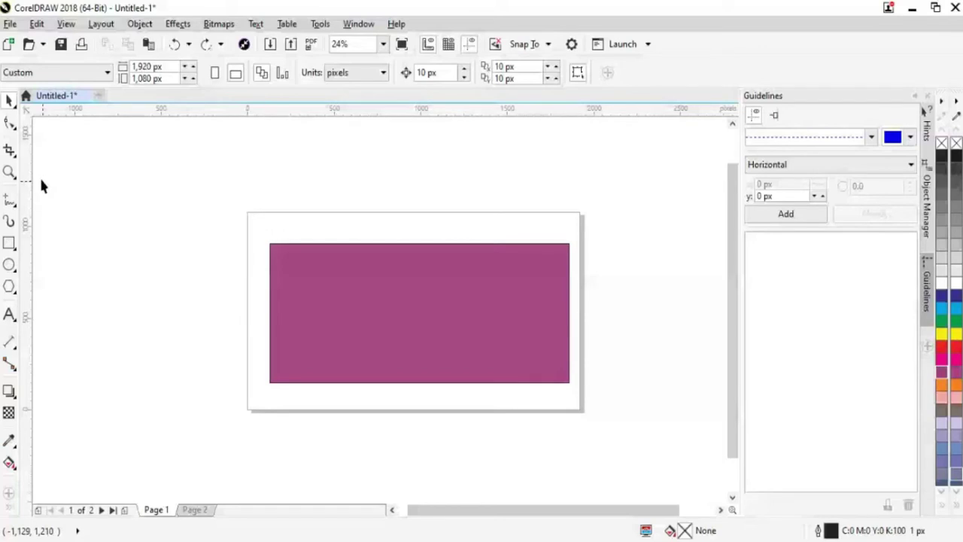
left_click(352, 323)
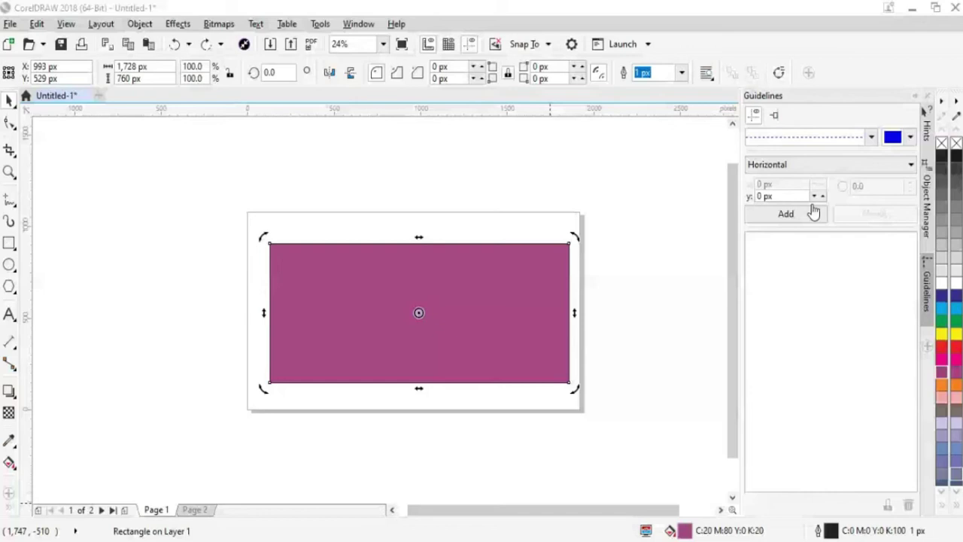
left_click(377, 314)
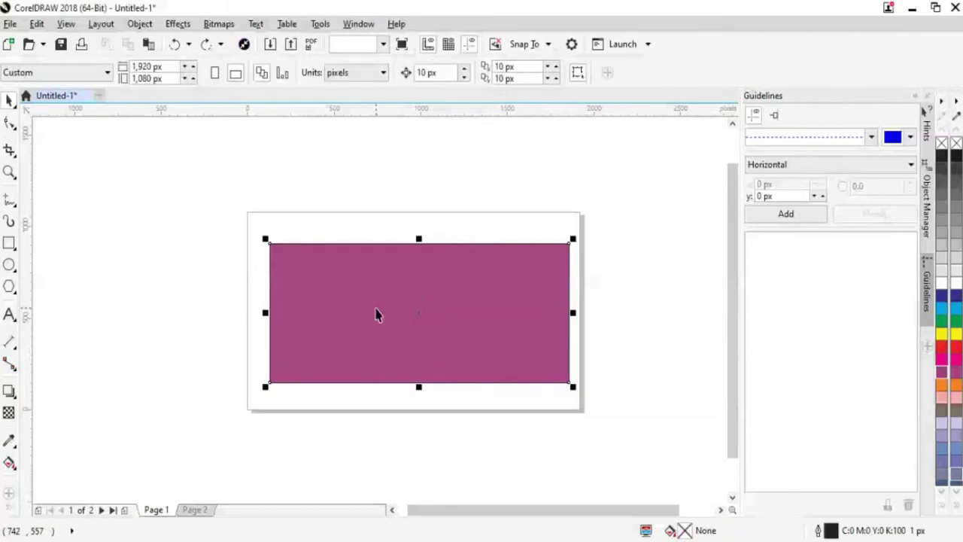
left_click(392, 365)
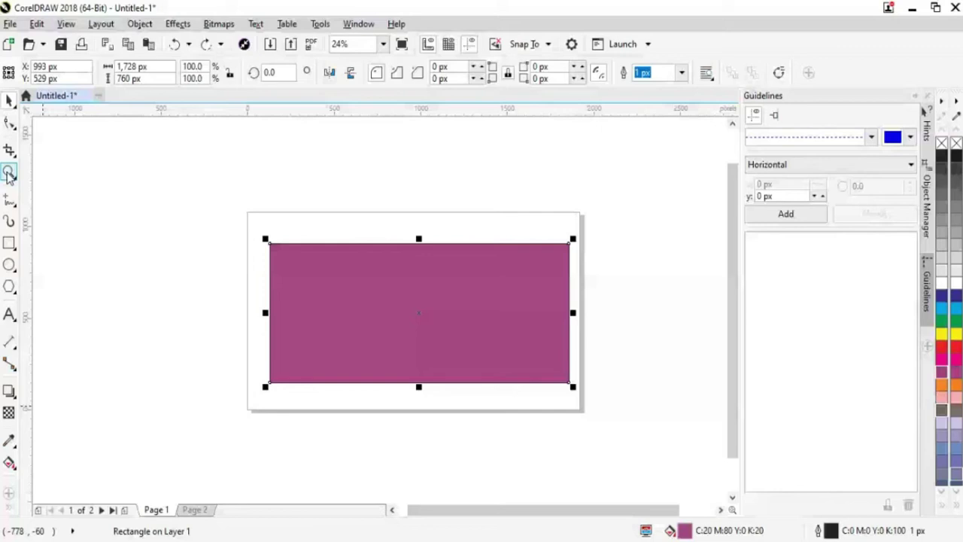
Step: Try skewing the rectangle vertically by raising only its left edge, and undo the skew
left_click(398, 317)
left_click_drag(268, 312, 279, 246)
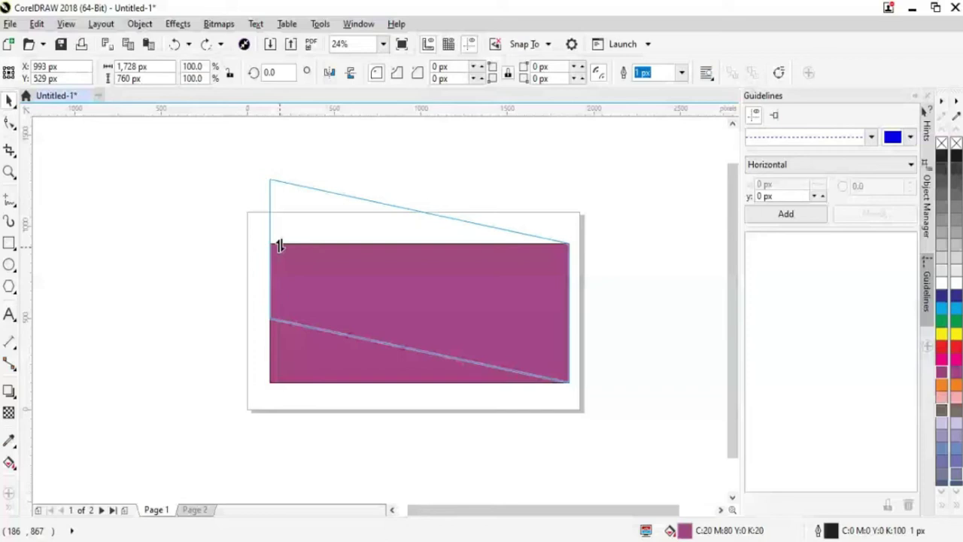
left_click_drag(279, 246, 279, 247)
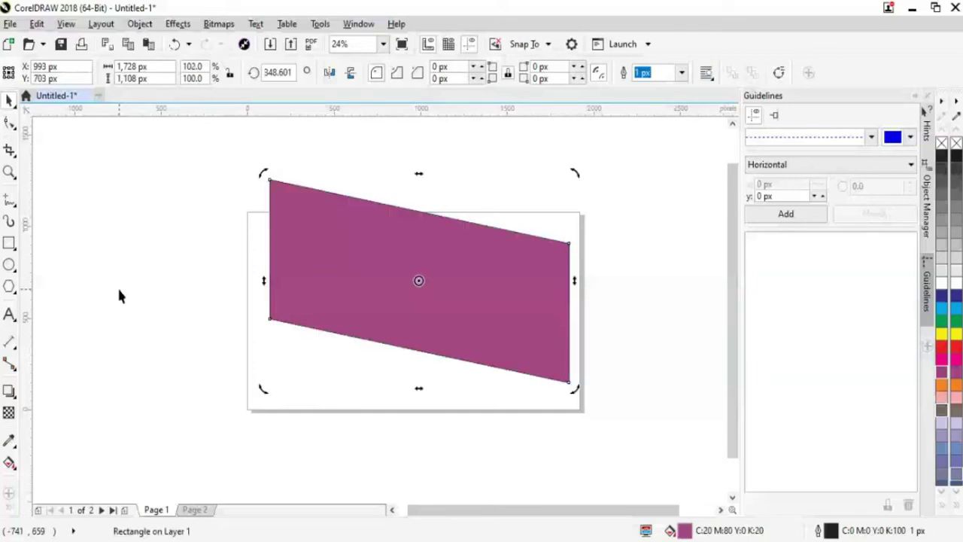
key("ctrl+z")
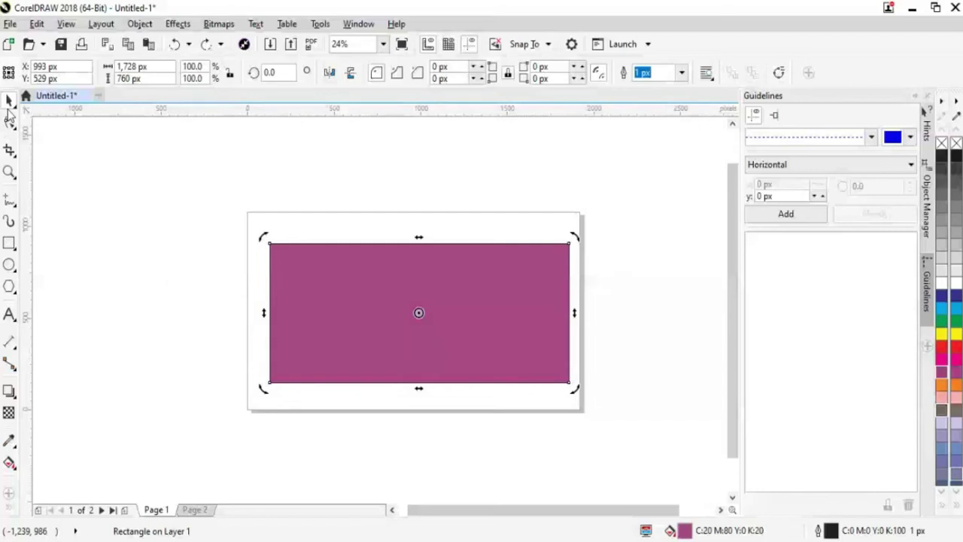
Step: Try rounding only the purple rectangle's upper-left corner with the Shape tool to a radius of about 201 px
left_click(269, 243)
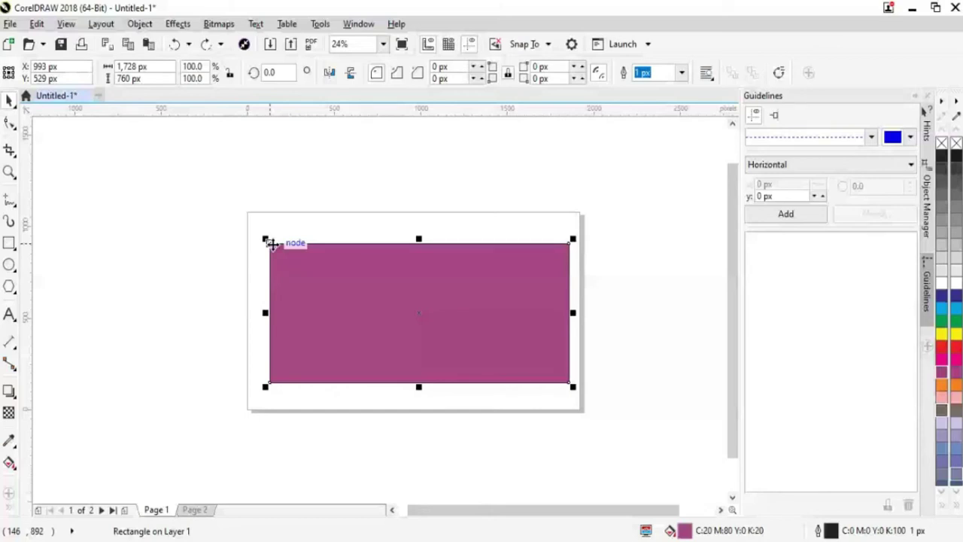
left_click(12, 125)
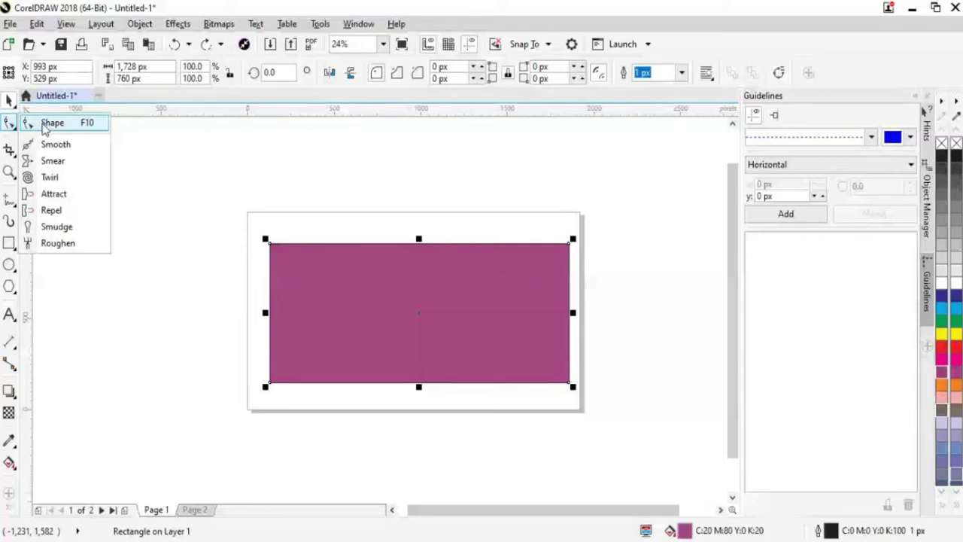
left_click(13, 105)
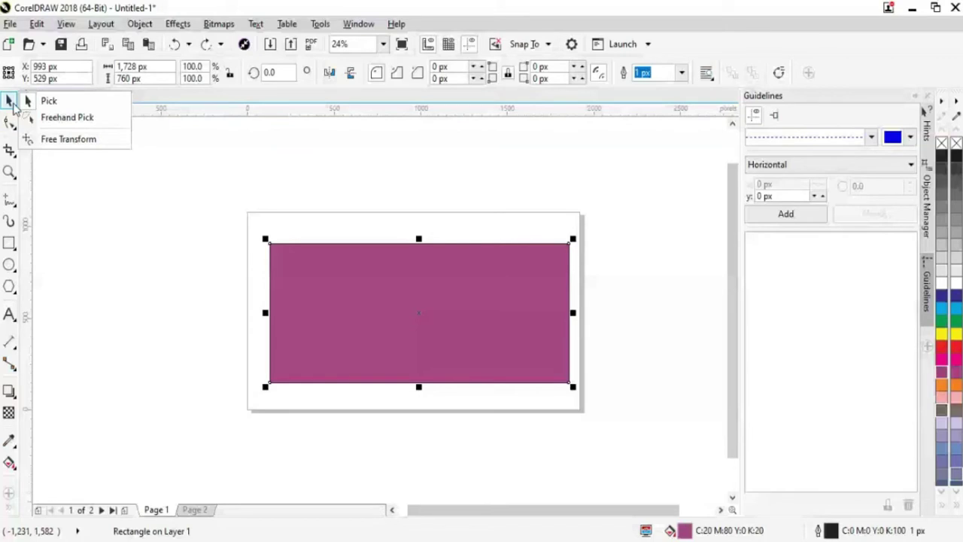
left_click(9, 123)
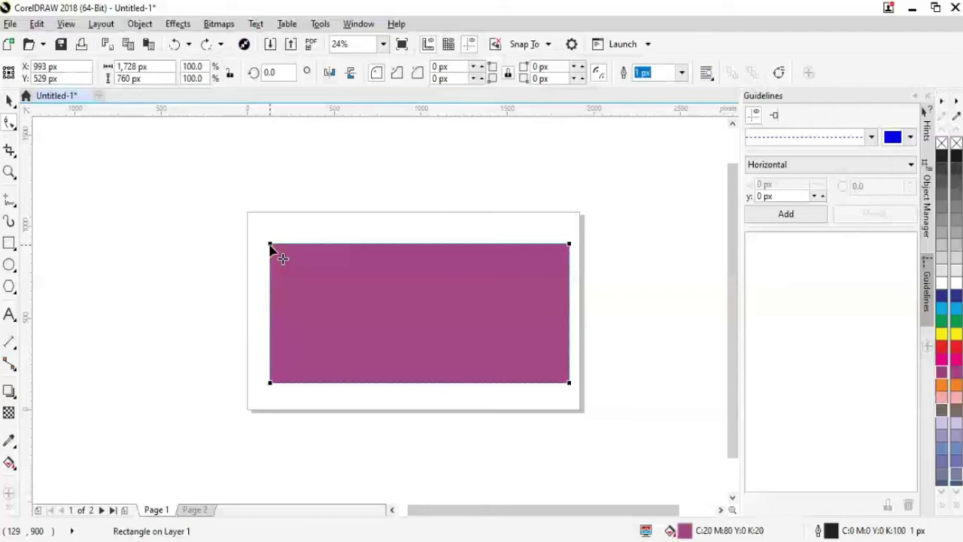
left_click_drag(270, 245, 297, 284)
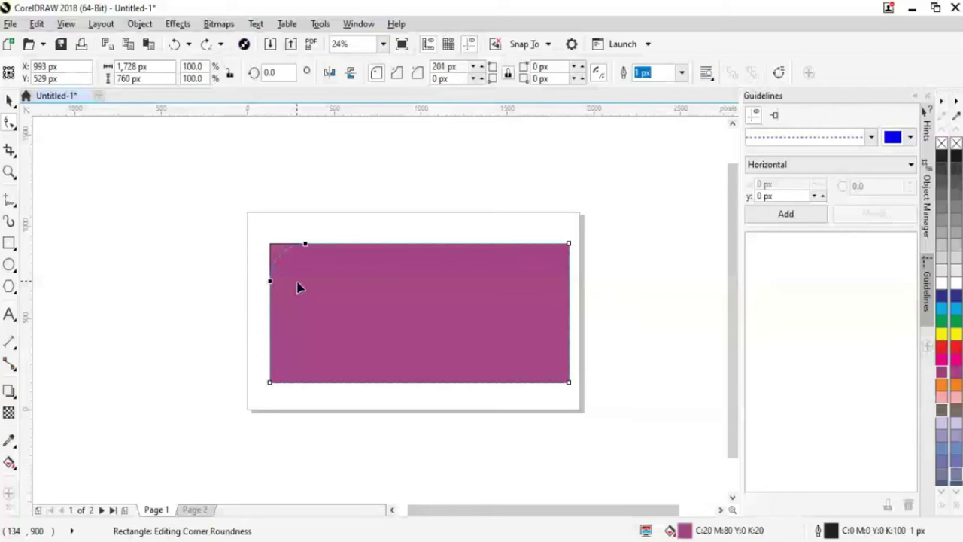
Step: Try rounding all four corners of the purple rectangle together to a 380 px radius, and undo the rounding
left_click_drag(297, 285, 326, 313)
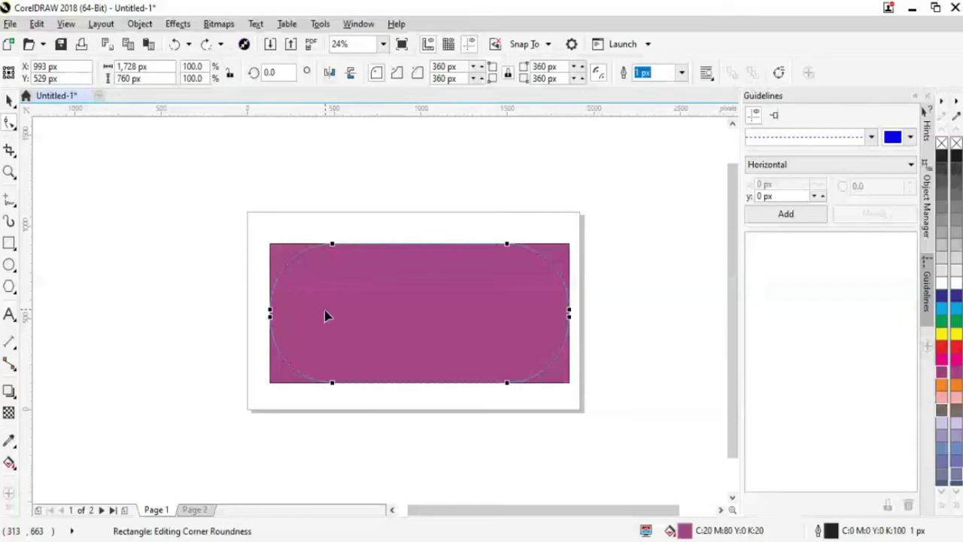
left_click_drag(324, 310, 249, 269)
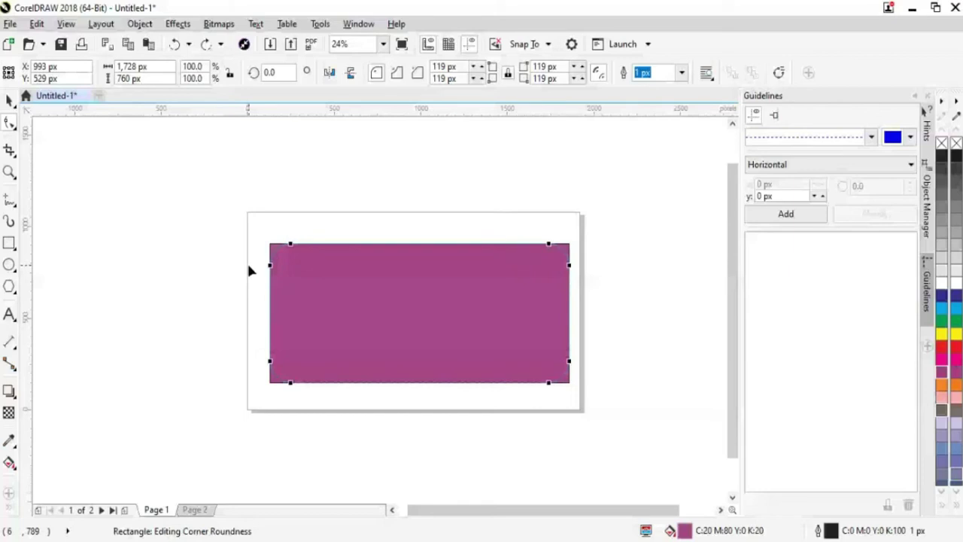
left_click_drag(248, 266, 323, 330)
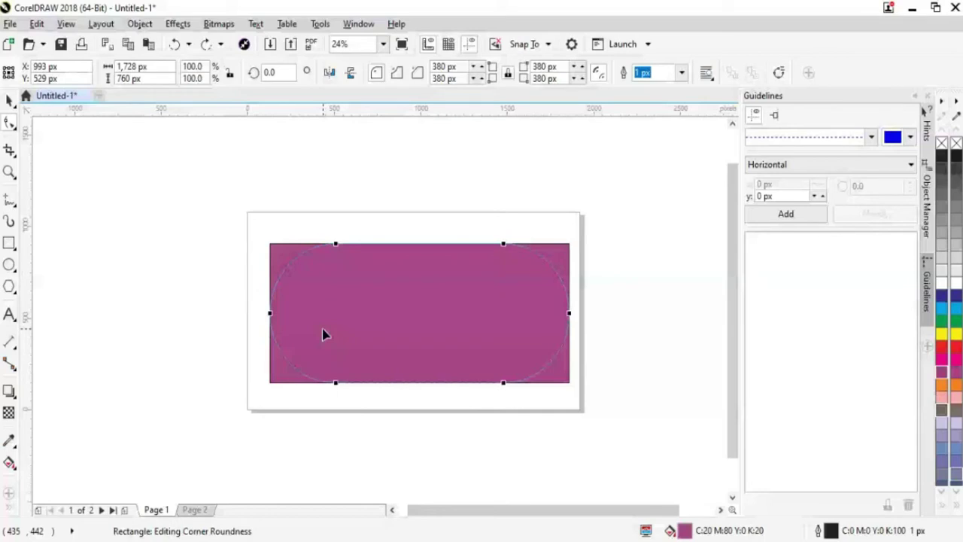
left_click_drag(323, 334, 529, 490)
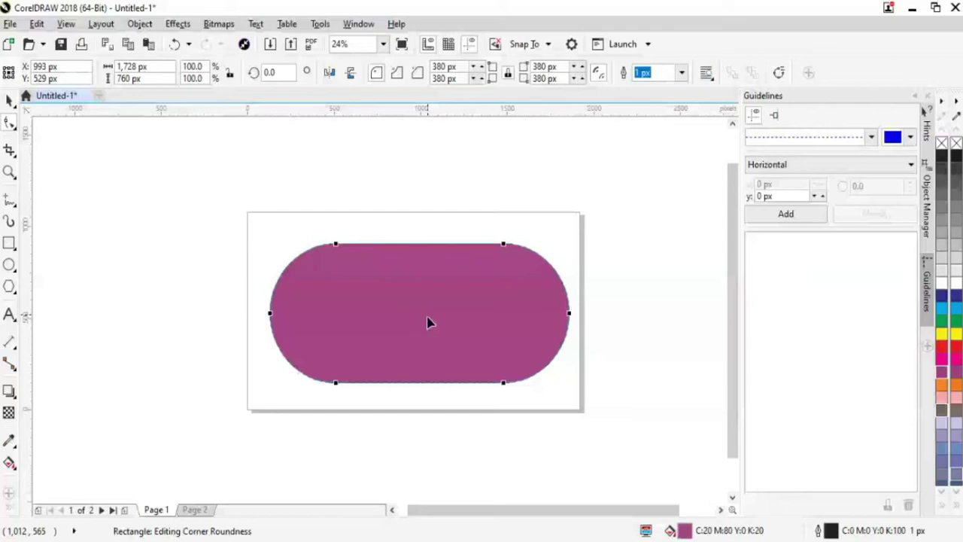
key("ctrl+z")
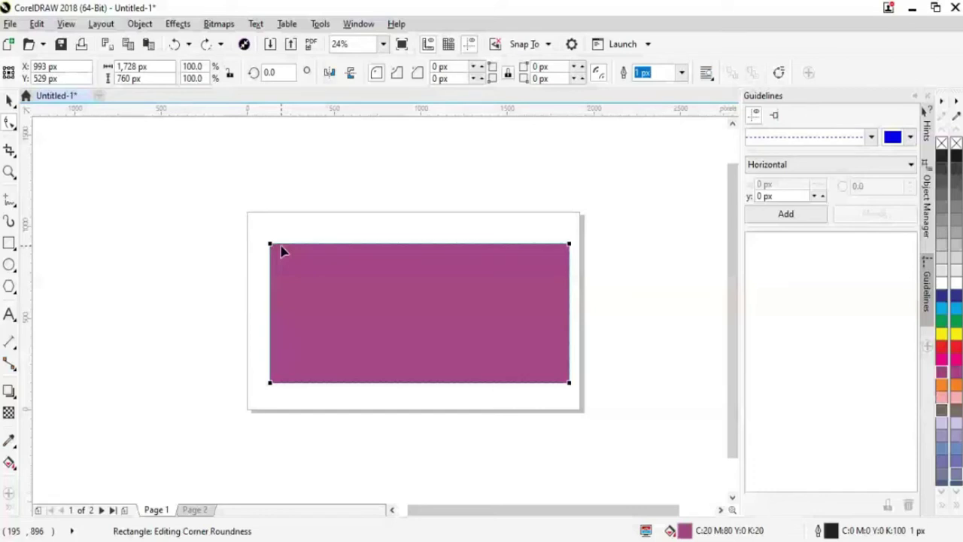
Step: Try rounding the purple rectangle's upper-left corner to about 323 px and the other three corners to 380 px, and undo all the rounding
left_click_drag(281, 250, 337, 326)
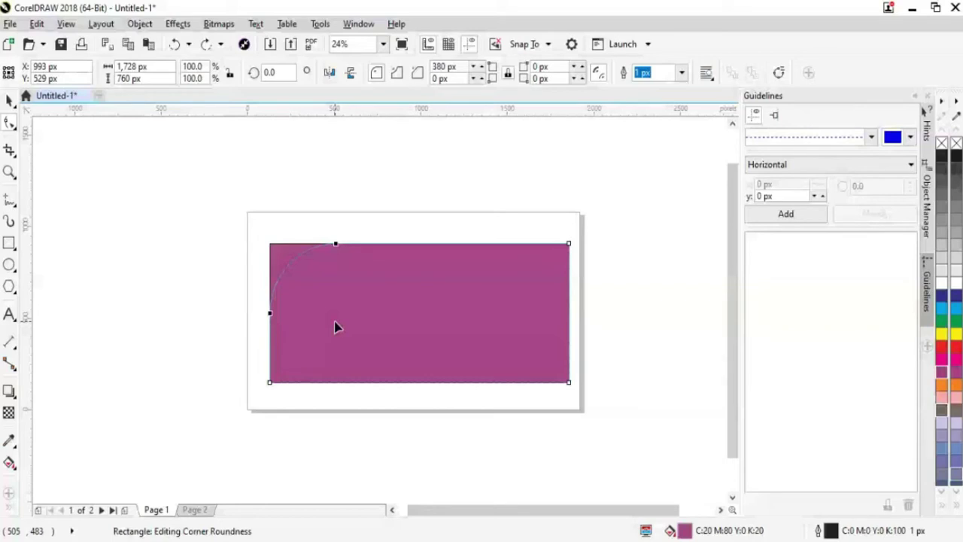
left_click_drag(336, 326, 282, 255)
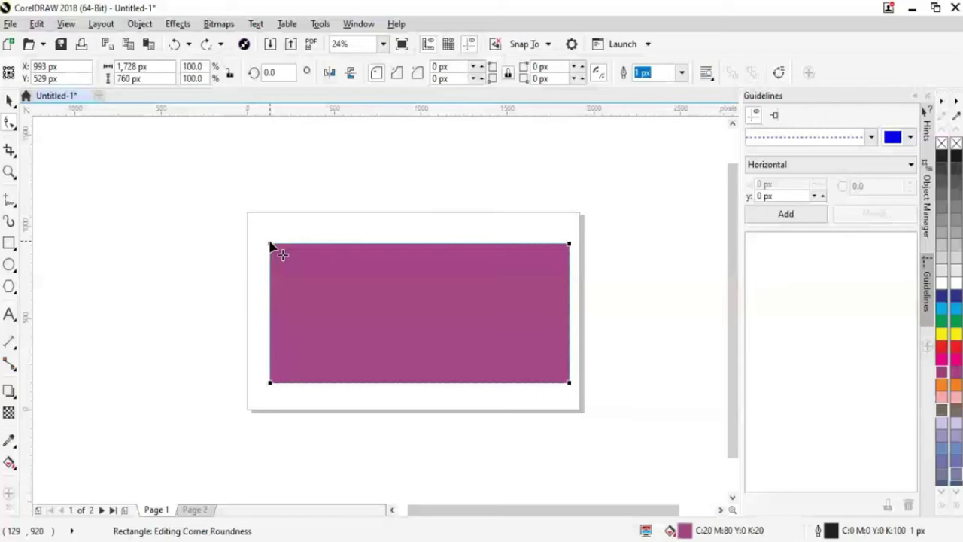
left_click_drag(270, 244, 297, 265)
left_click_drag(296, 269, 329, 303)
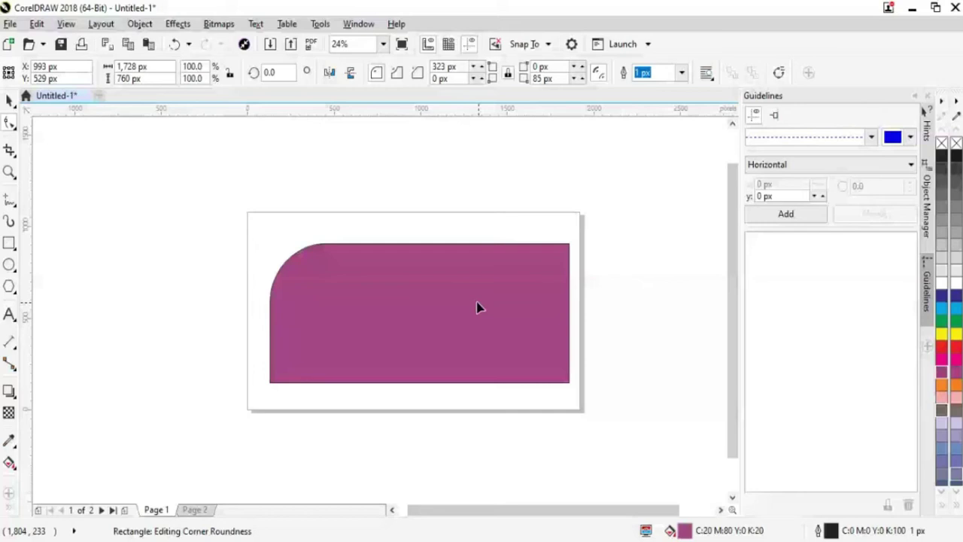
left_click_drag(569, 244, 538, 289)
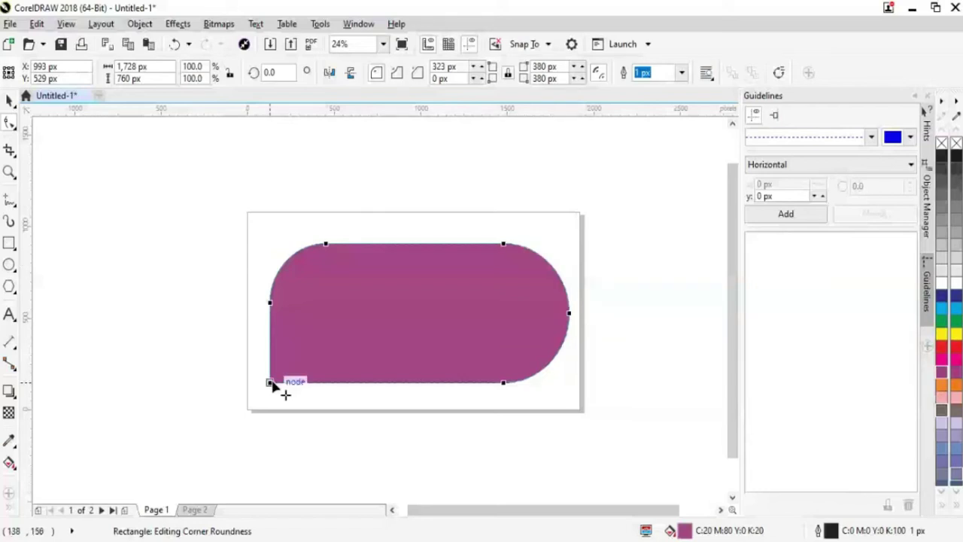
left_click_drag(272, 383, 477, 447)
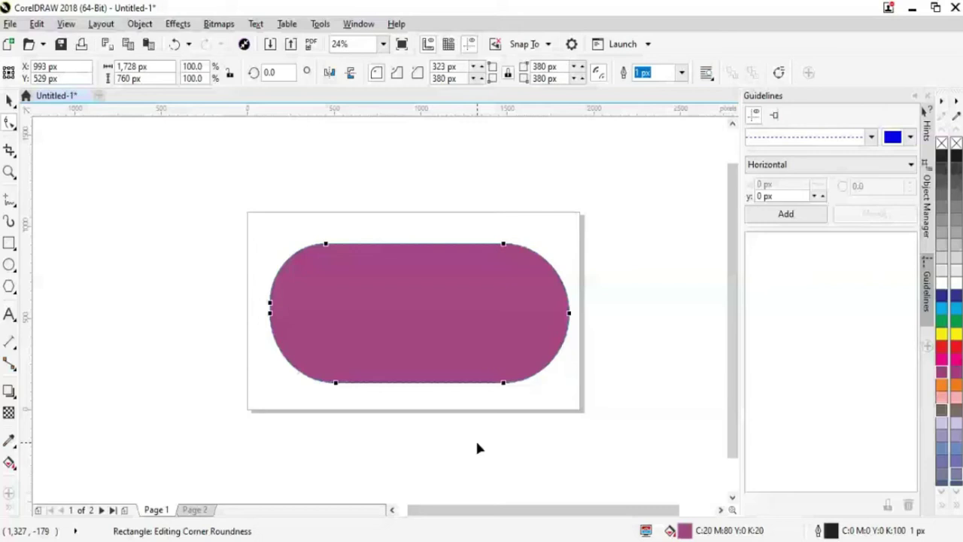
key("ctrl+z")
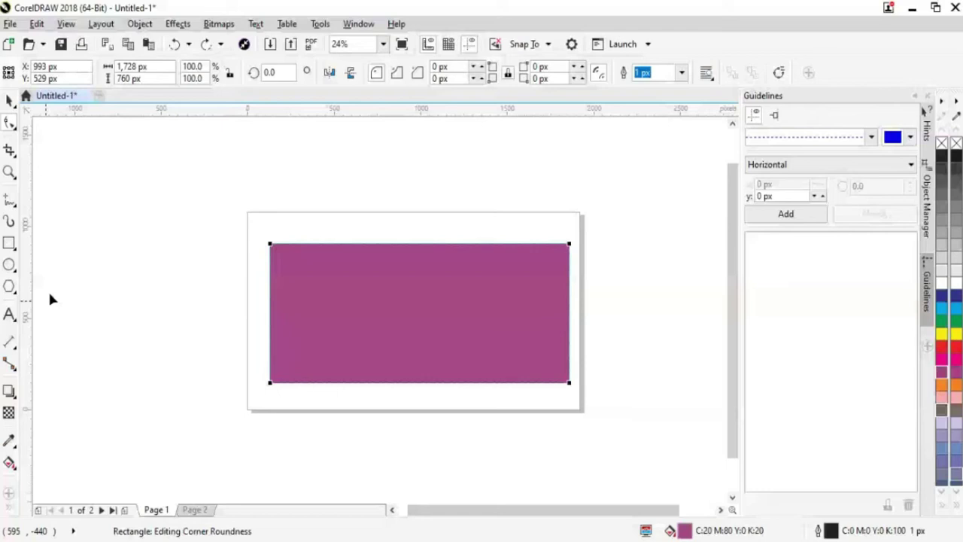
Step: Round the purple rectangle's upper-left and lower-right corners to 380 px, and move the shape off the page to the upper left
left_click_drag(270, 245, 276, 256)
left_click_drag(277, 256, 339, 263)
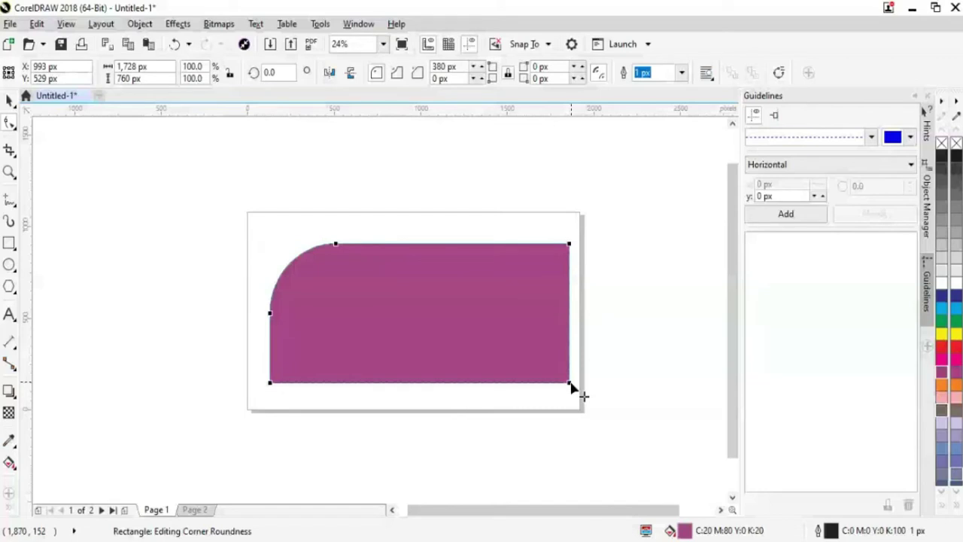
left_click_drag(570, 385, 600, 362)
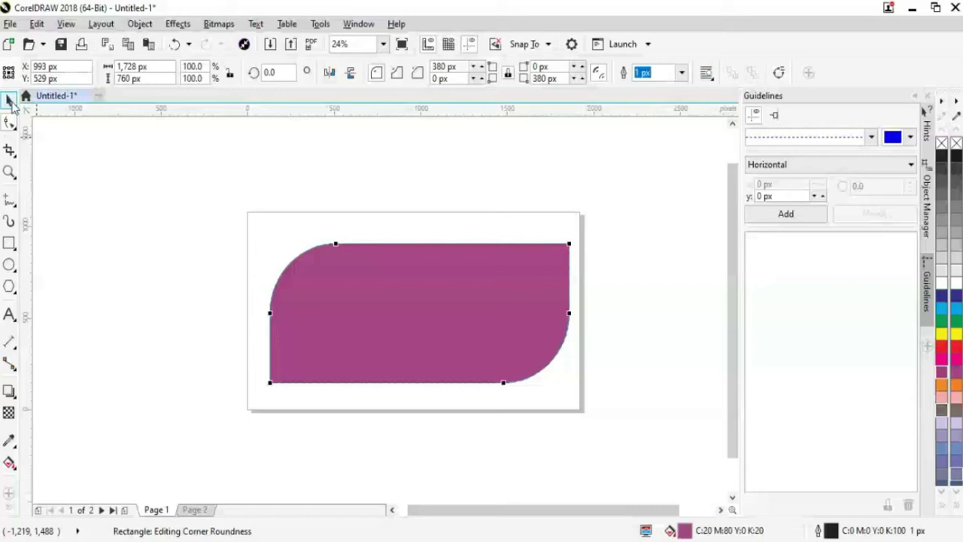
left_click_drag(414, 313, 146, 228)
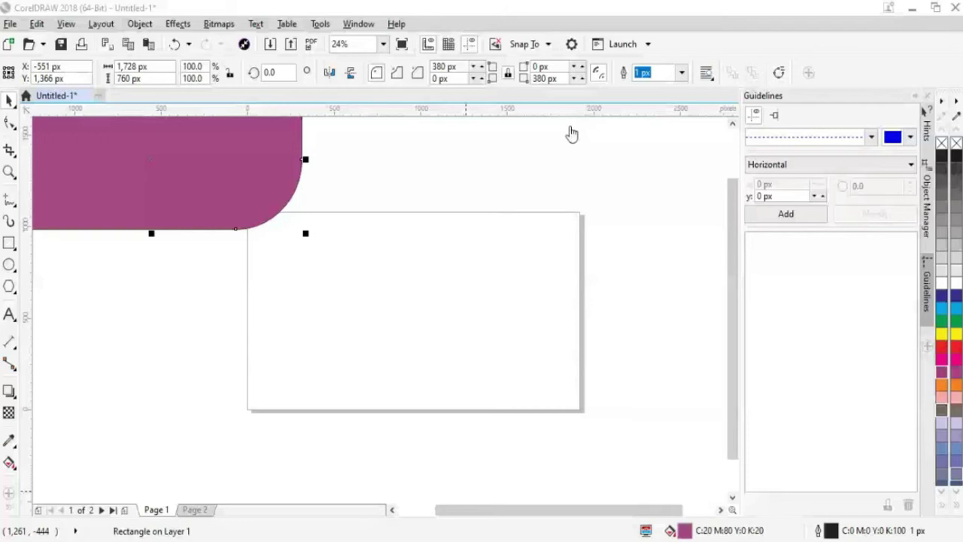
Step: Draw a green-filled rectangle about 1,594 by 645 px on the page, and shift it slightly up and to the left
key("F6")
mouse_move(291, 256)
left_mouse_down()
mouse_move(450, 371)
mouse_move(565, 374)
left_mouse_up()
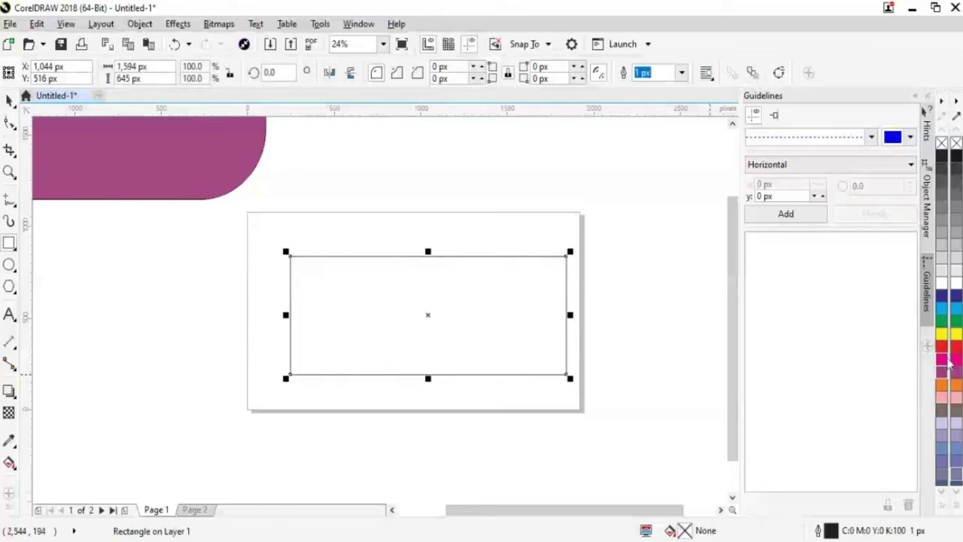
left_click(941, 322)
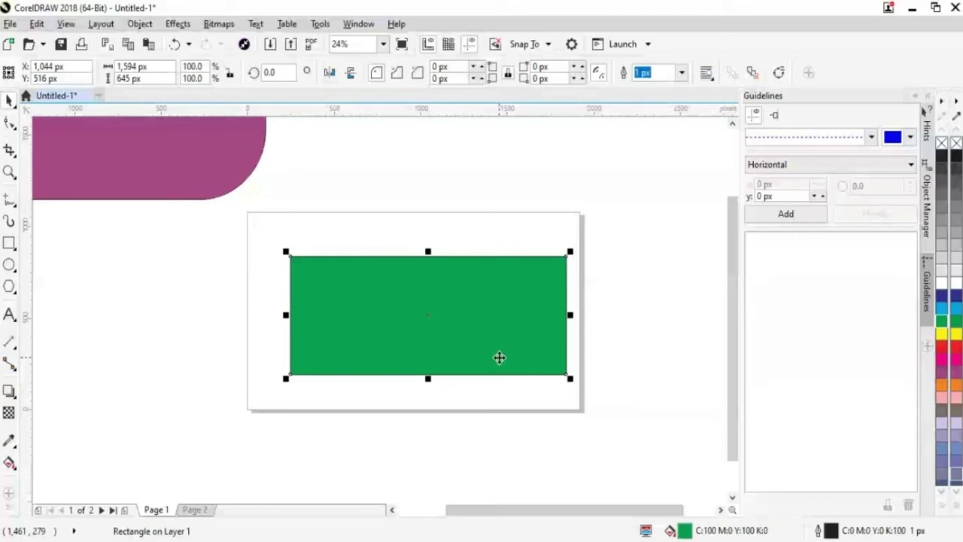
left_click_drag(290, 334, 282, 319)
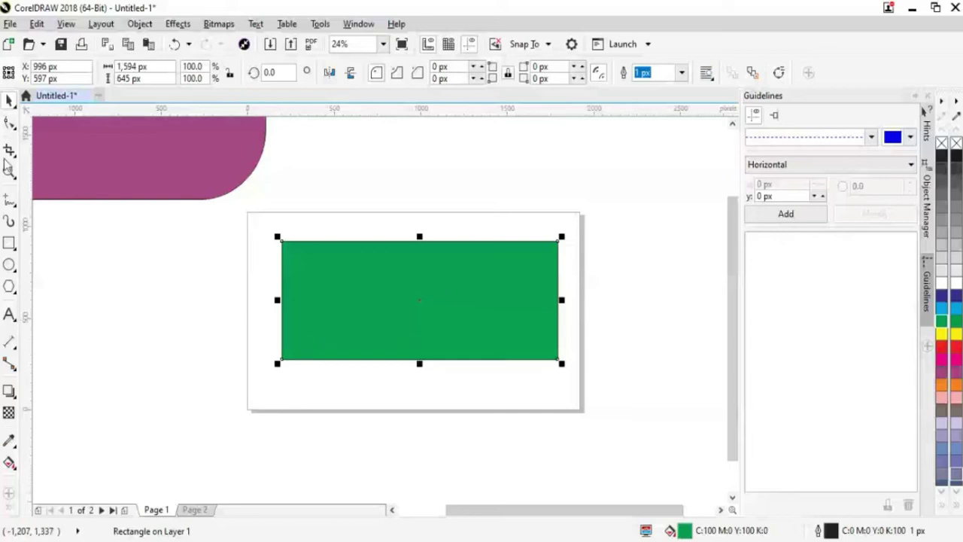
Step: Try rounding only the green rectangle's upper-left corner to 322 px twice with the Shape tool, undoing it each time
left_click(9, 122)
left_click_drag(283, 245, 370, 357)
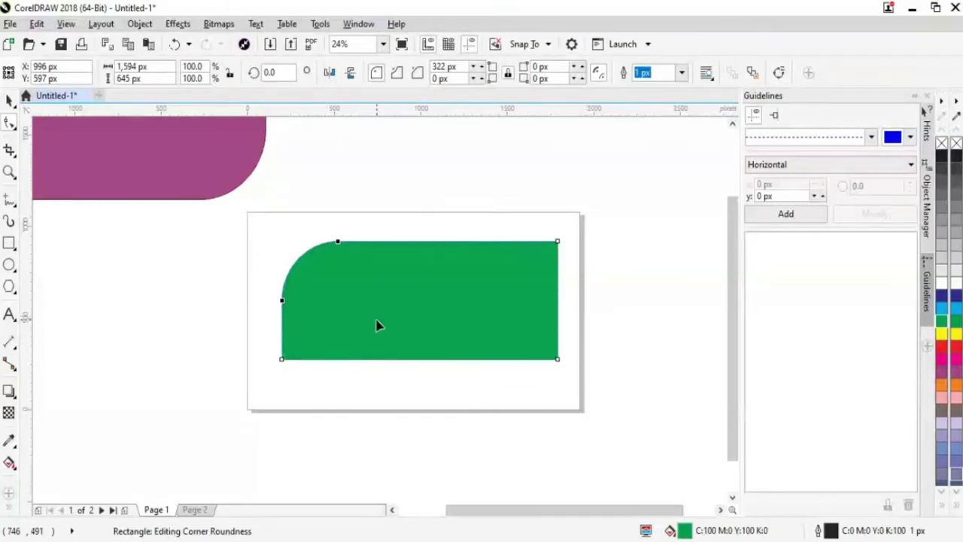
key("ctrl+z")
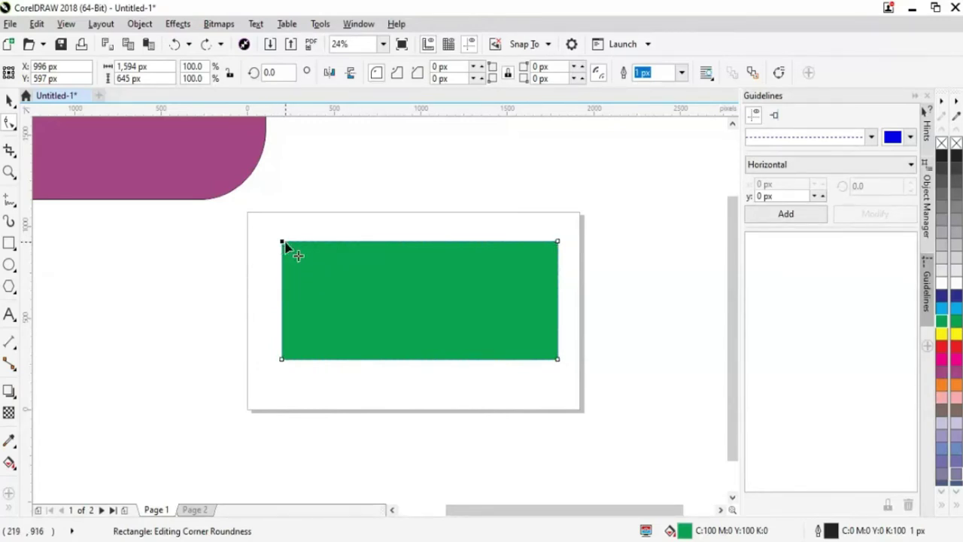
left_click_drag(285, 244, 343, 297)
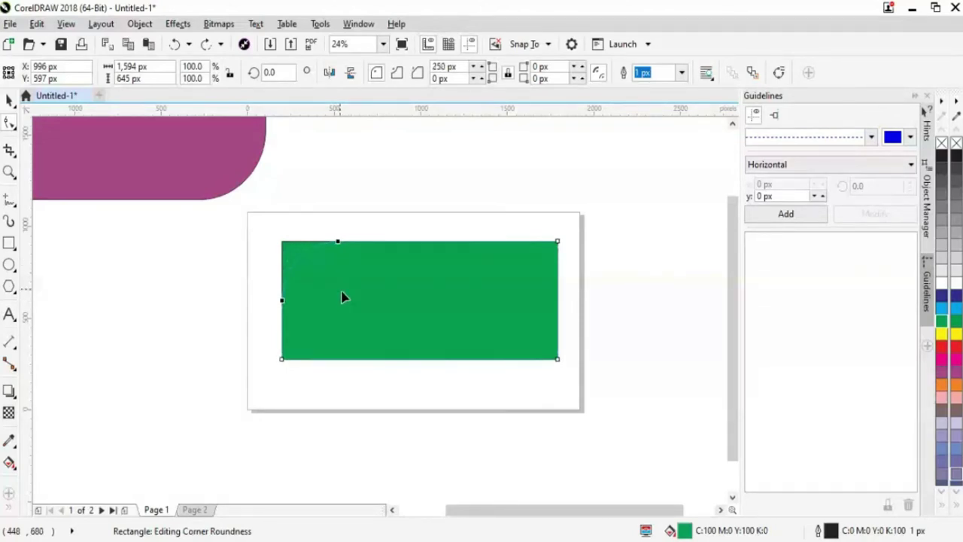
left_click_drag(342, 298, 650, 315)
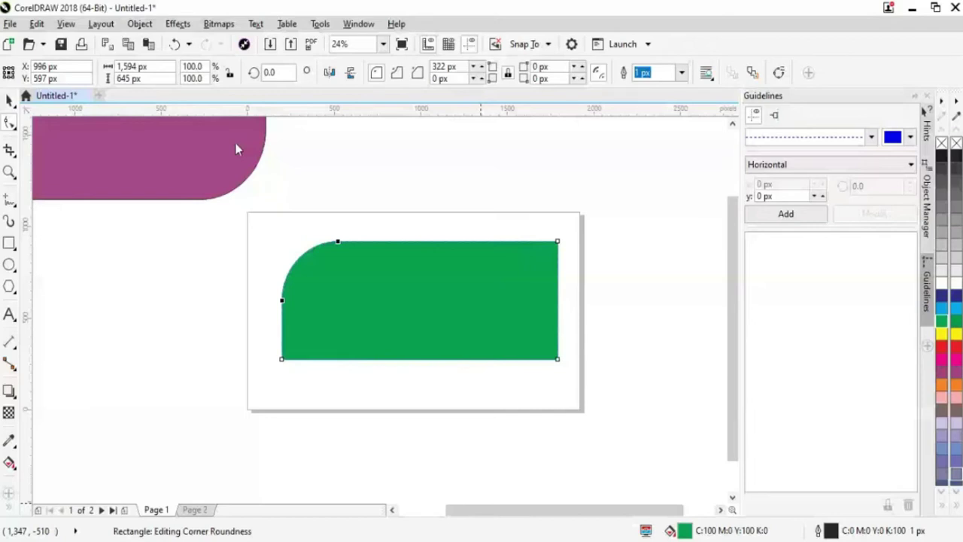
key("ctrl+z")
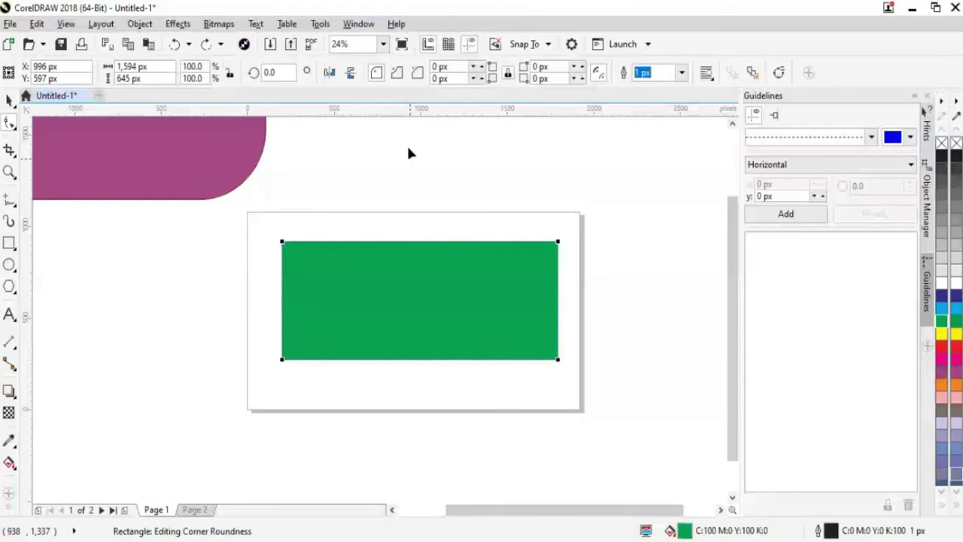
Step: Set the green rectangle's upper-left corner radius to 50 px, and deselect and reselect it with the Pick tool
left_click(418, 72)
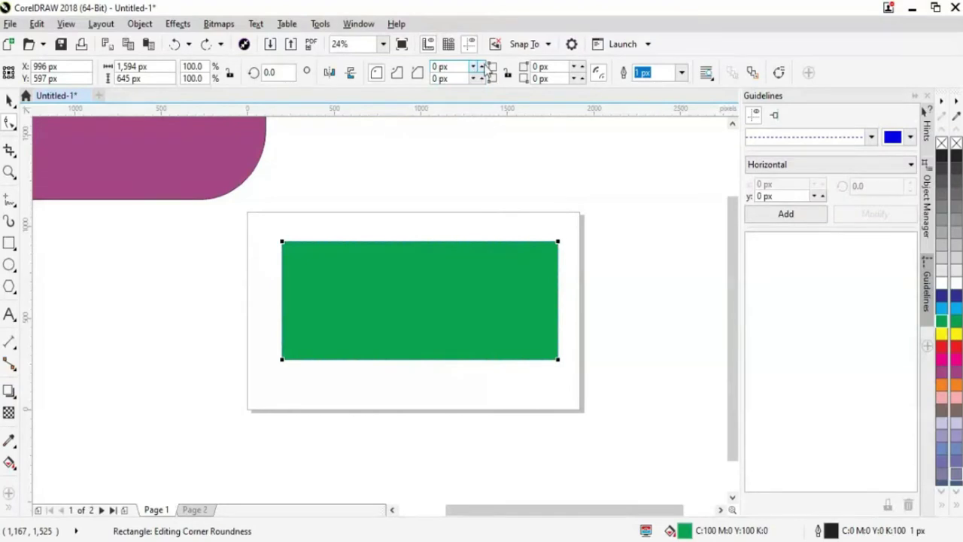
left_click(482, 67)
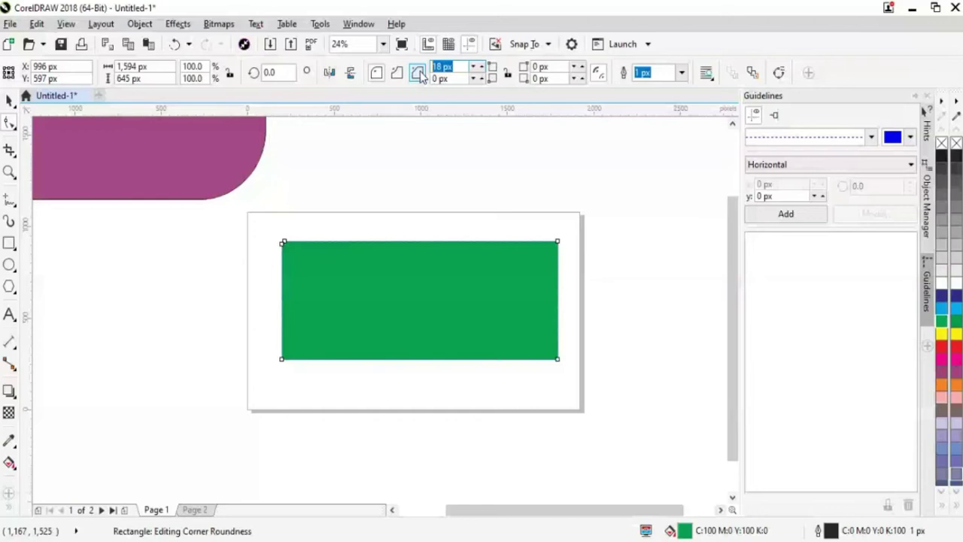
type("50")
key("Return")
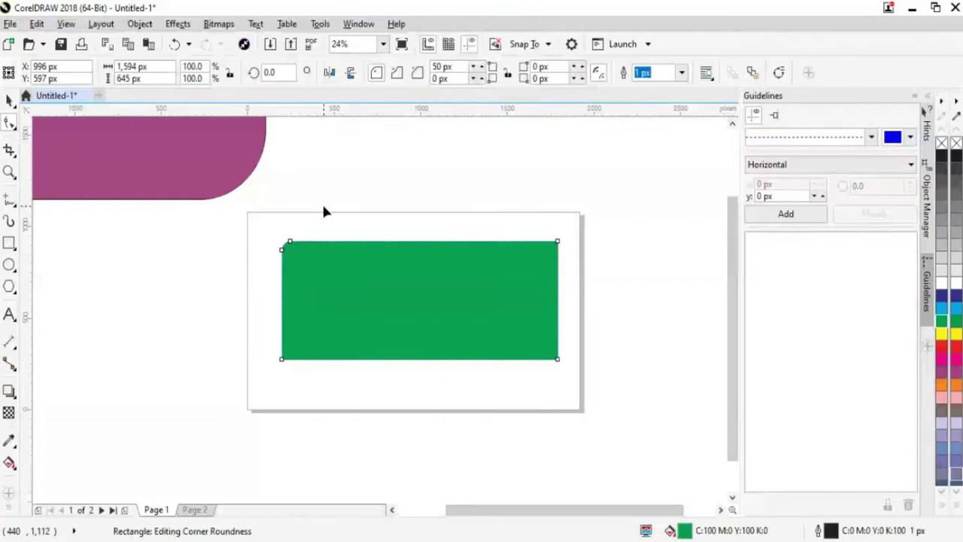
left_click(9, 99)
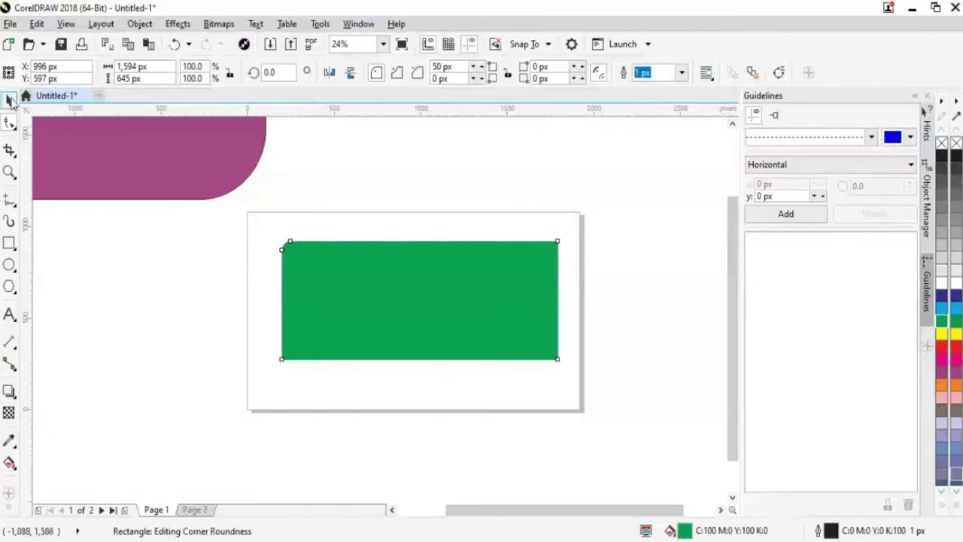
left_click(248, 385)
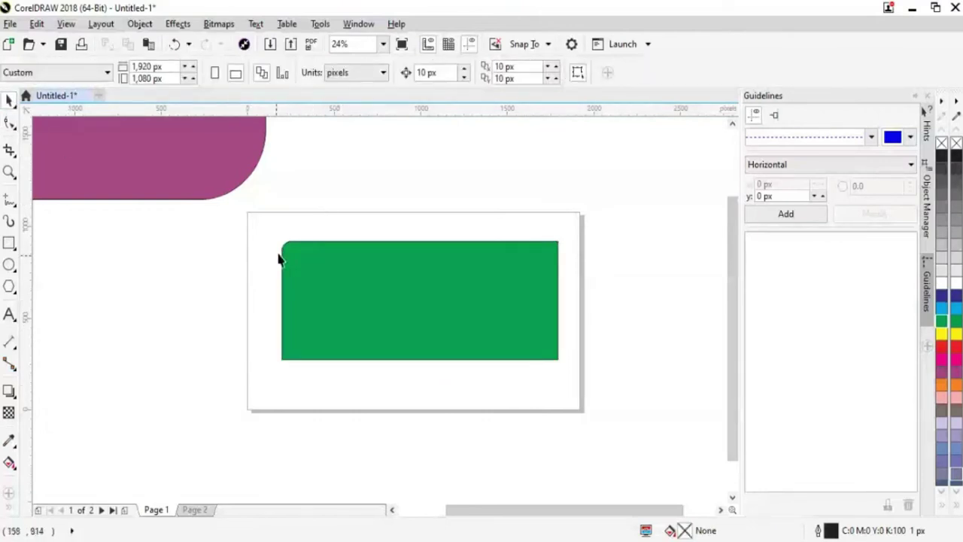
left_click(423, 329)
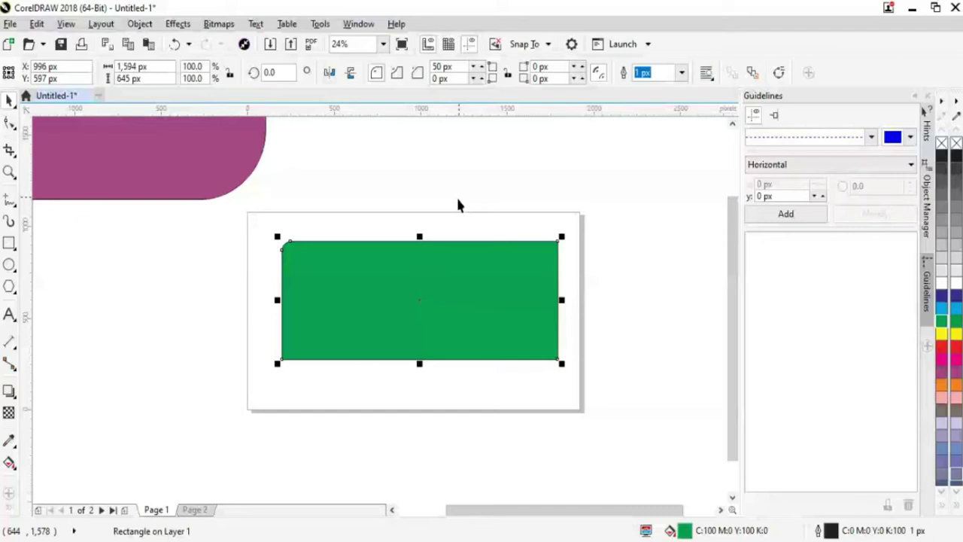
Step: Reduce the green rectangle's upper-left corner radius to about 2 px and round its lower-left corner to 322 px with the Shape tool
key("F10")
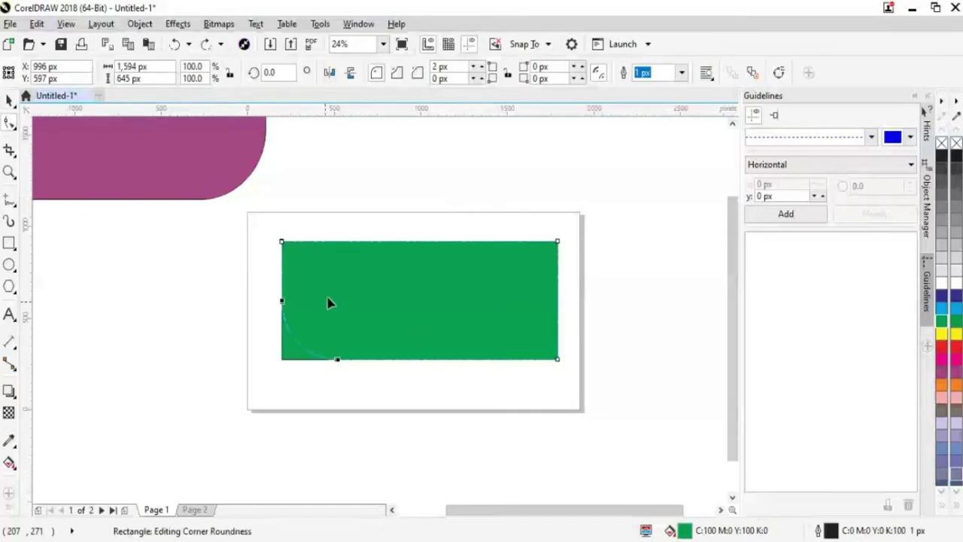
left_click_drag(281, 358, 452, 401)
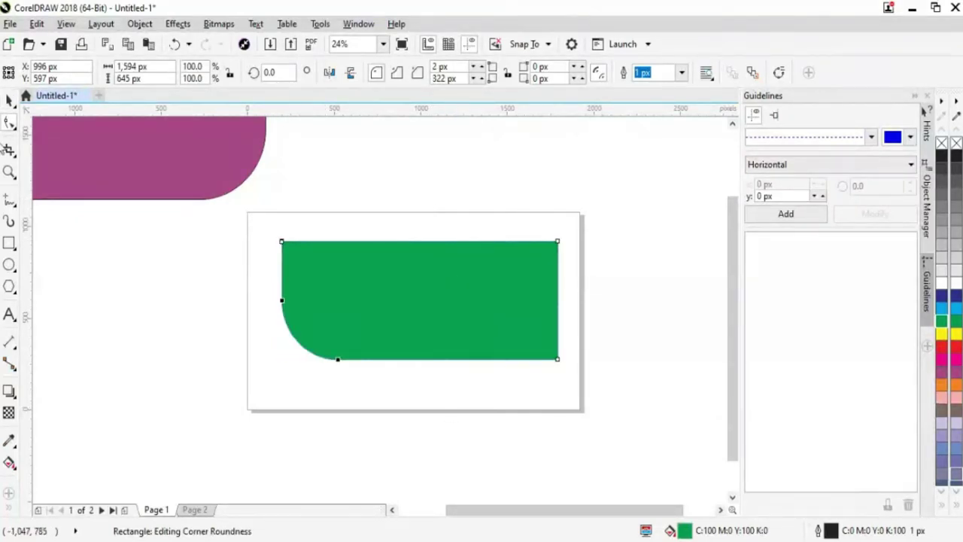
Step: Move the green rectangle up off the page with the Pick tool
left_click(9, 99)
left_click_drag(460, 320, 479, 186)
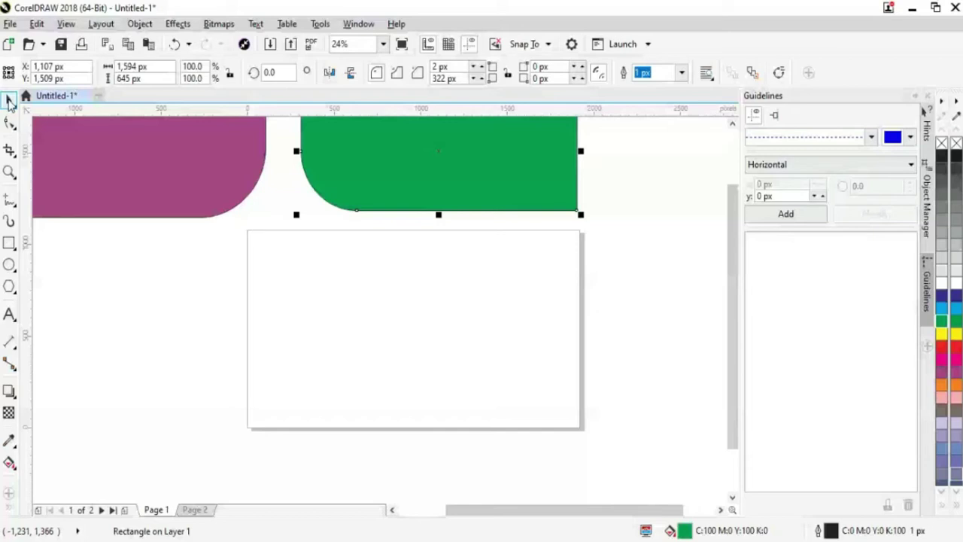
key("ctrl+z")
scroll(93, 372, "up", 1)
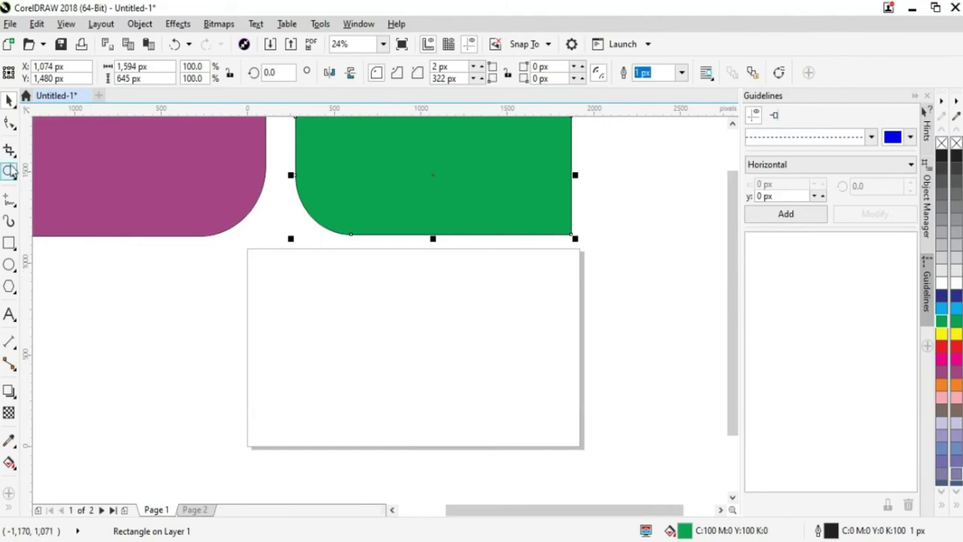
Step: Draw a cyan-filled rectangle about 1,385 by 666 px on the page, and shift it slightly up and to the left
left_click(10, 243)
left_click_drag(292, 311, 533, 434)
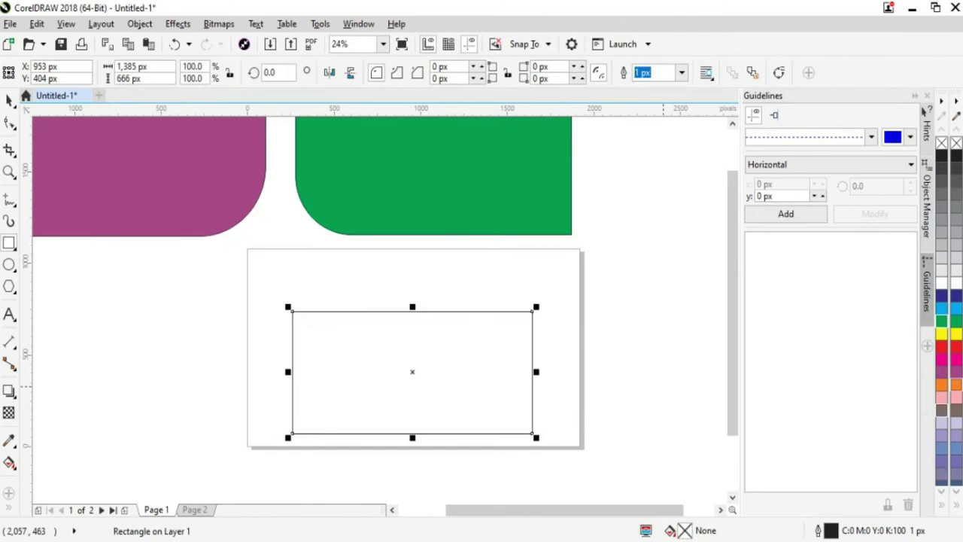
left_click(941, 309)
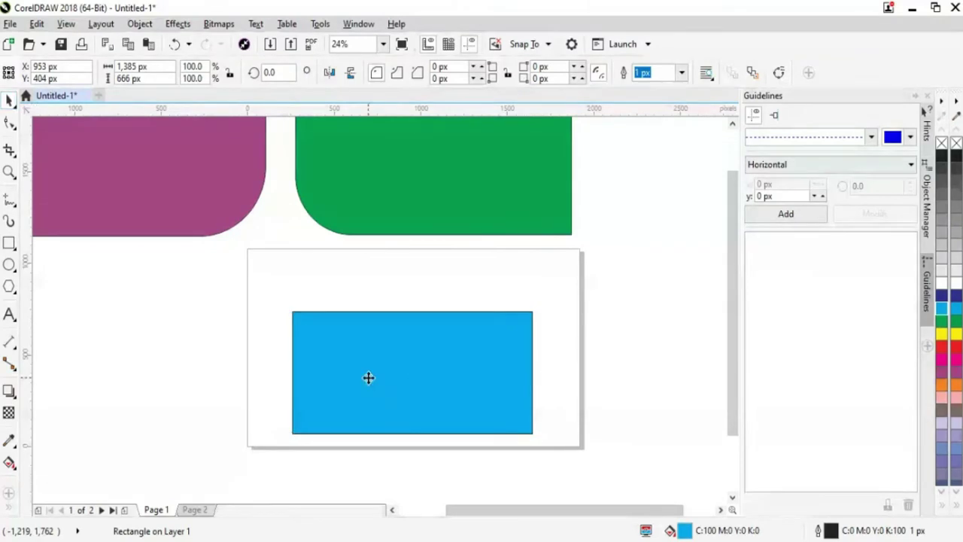
left_click_drag(368, 379, 354, 351)
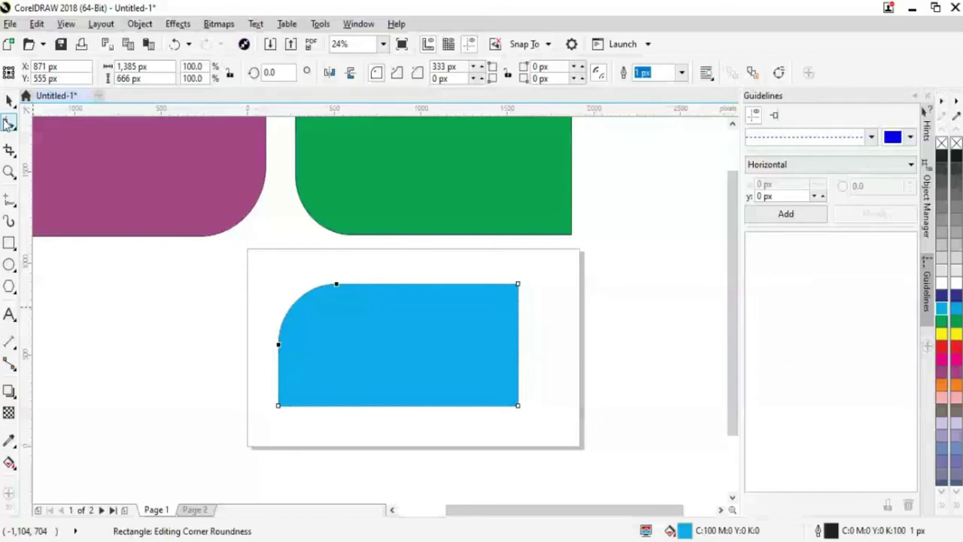
Step: Try skewing the cyan rectangle horizontally along its top and bottom edges and moving it to the right, and undo these changes
left_click(9, 100)
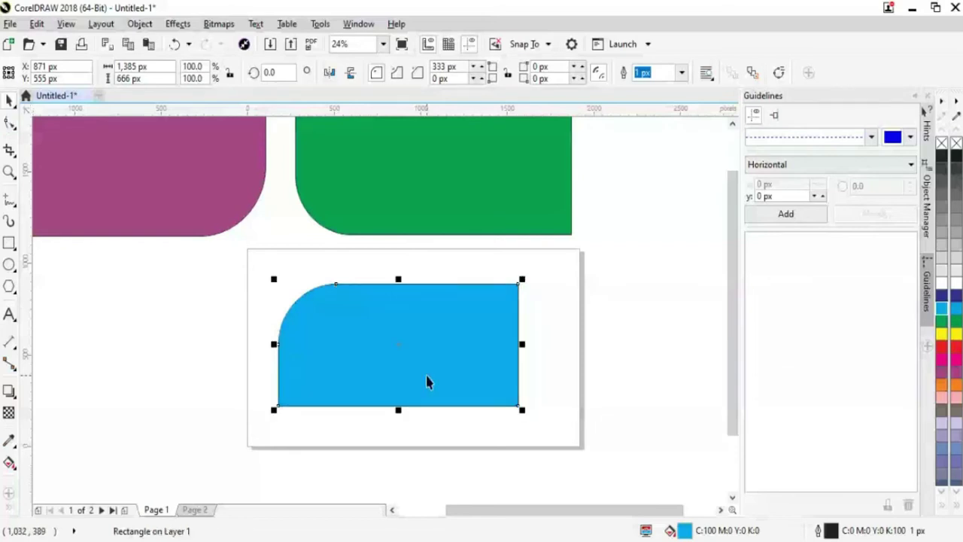
left_click(427, 381)
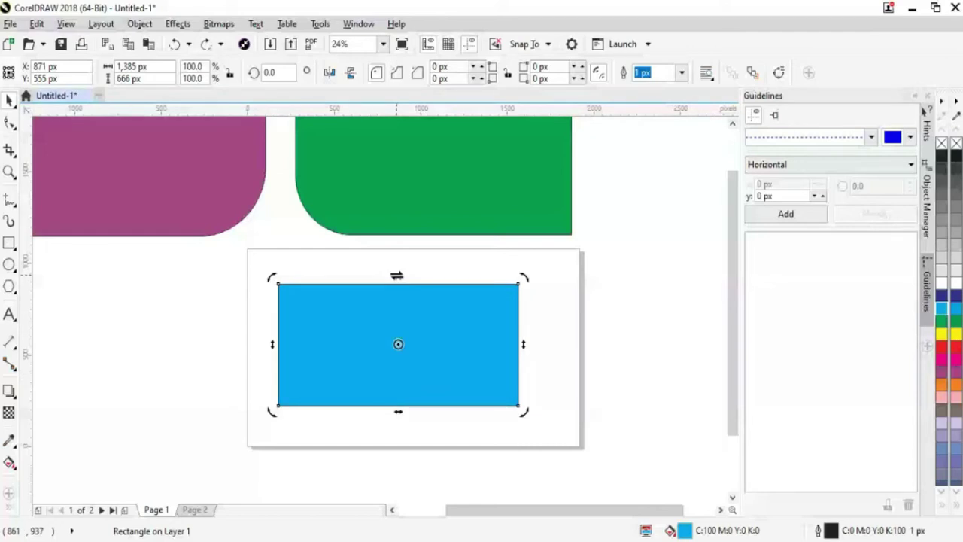
left_click_drag(397, 276, 450, 276)
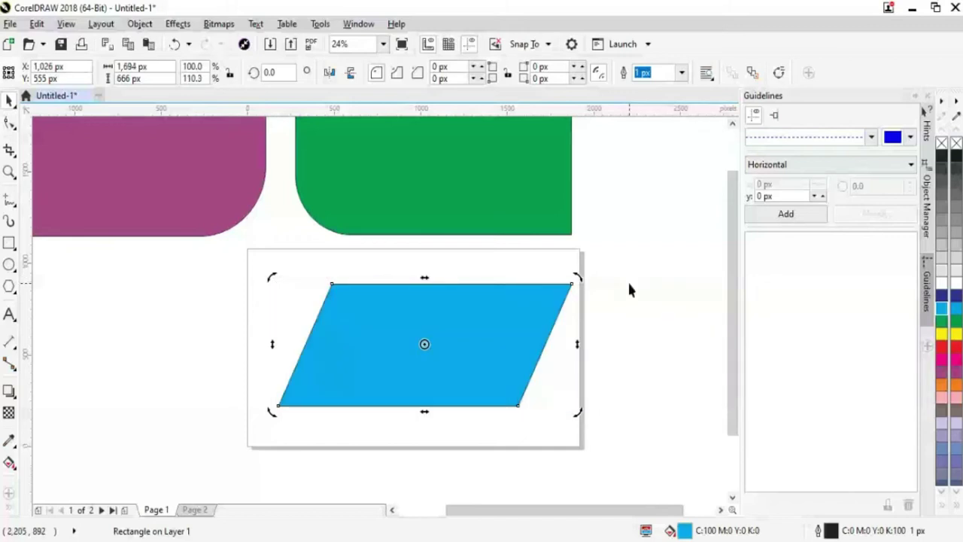
left_click_drag(426, 411, 571, 418)
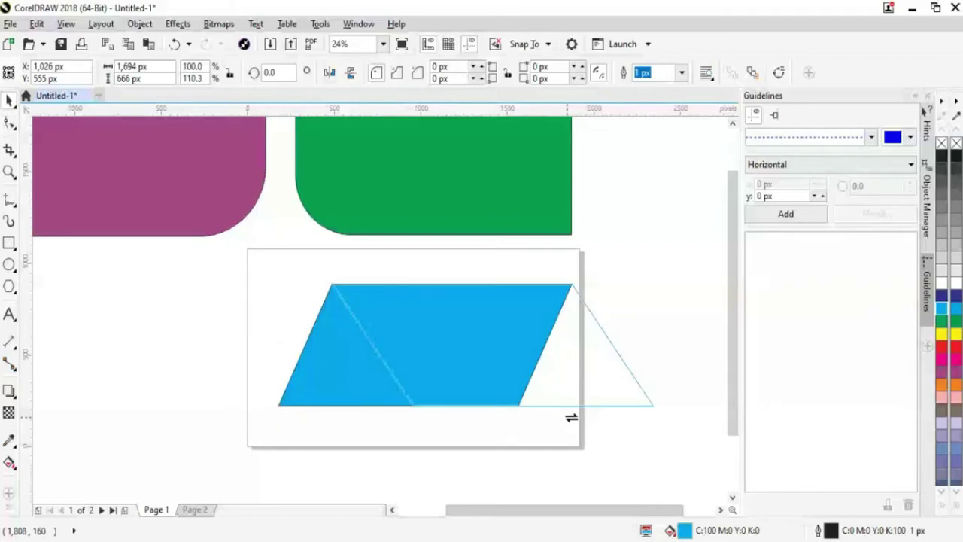
left_click_drag(571, 418, 501, 415)
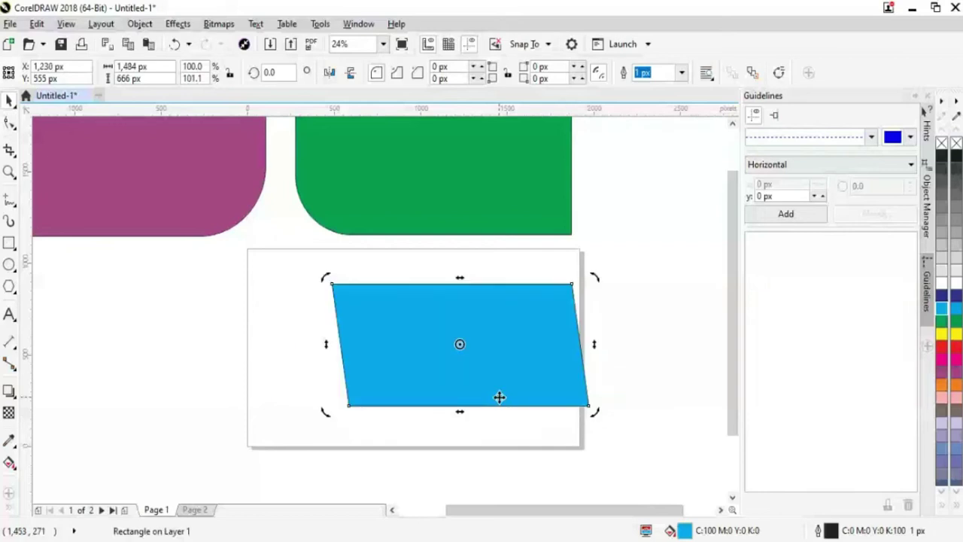
left_click_drag(471, 396, 613, 335)
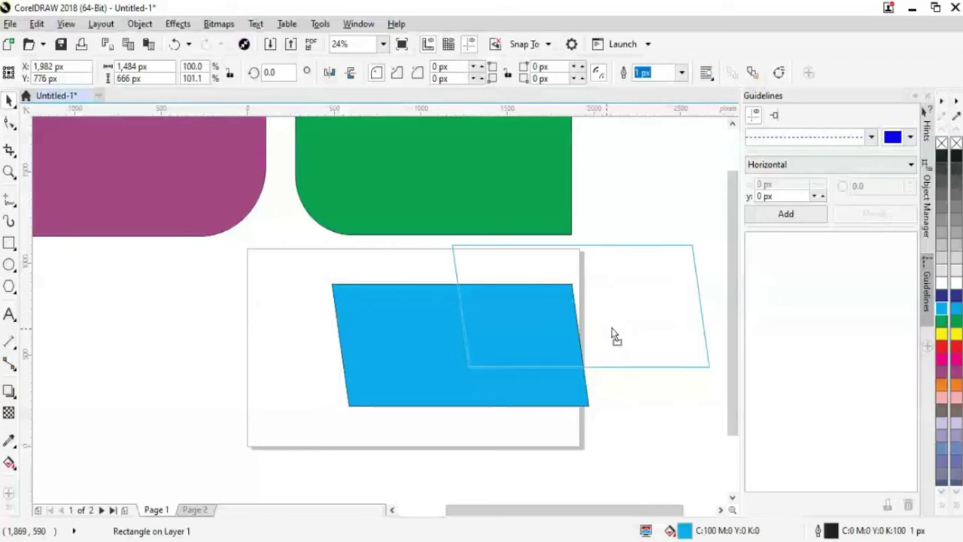
left_click_drag(614, 335, 681, 349)
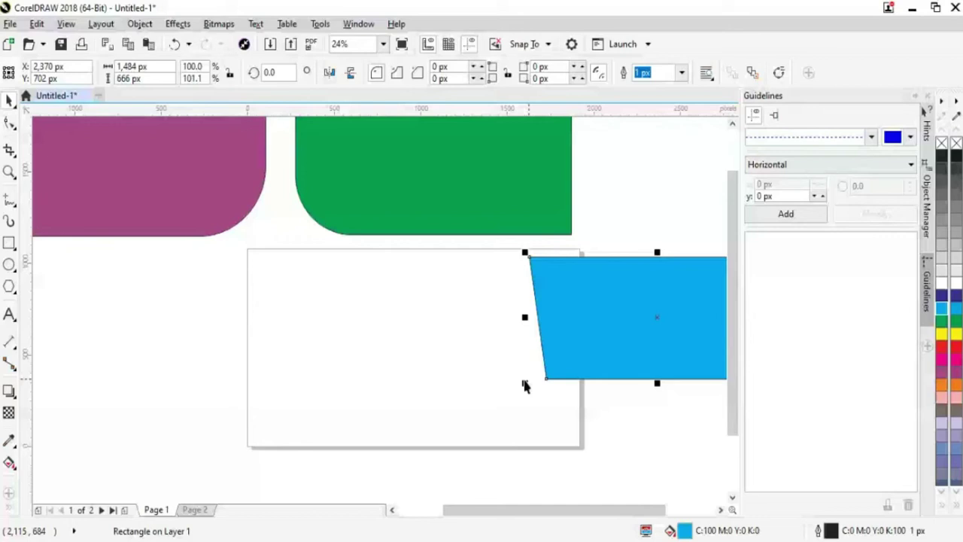
key("ctrl+z")
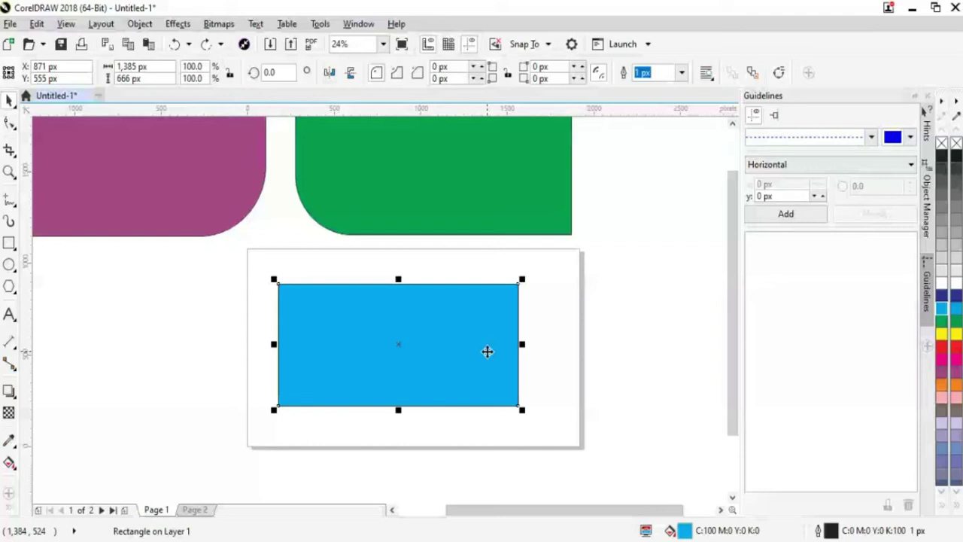
Step: Try rotating the cyan rectangle in both directions about its centre, and undo the rotations
left_click(428, 345)
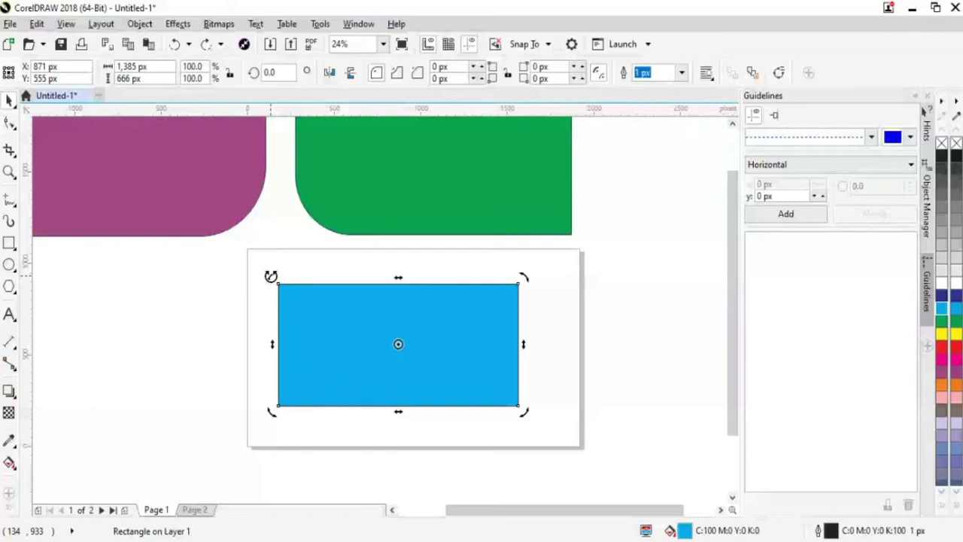
left_click_drag(271, 277, 273, 275)
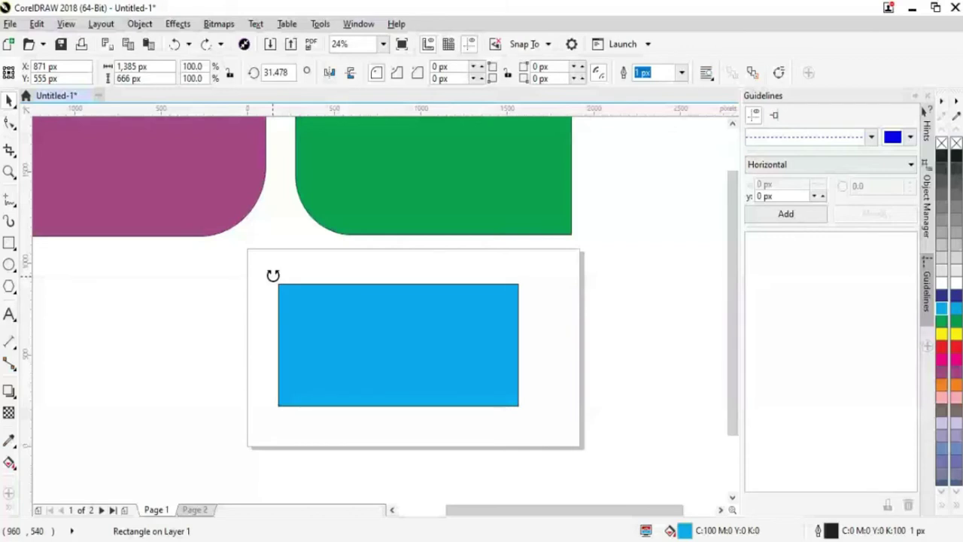
left_click_drag(272, 275, 301, 236)
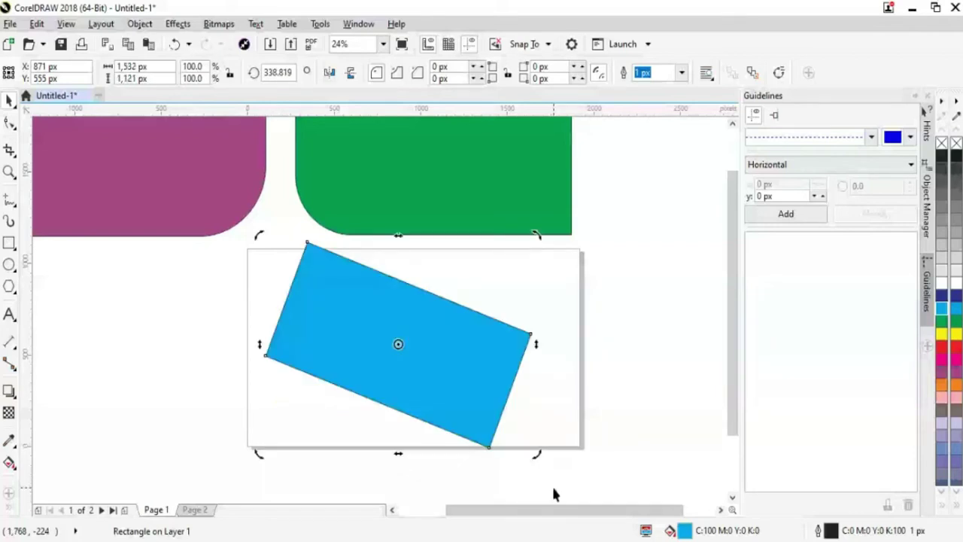
left_click_drag(536, 453, 566, 304)
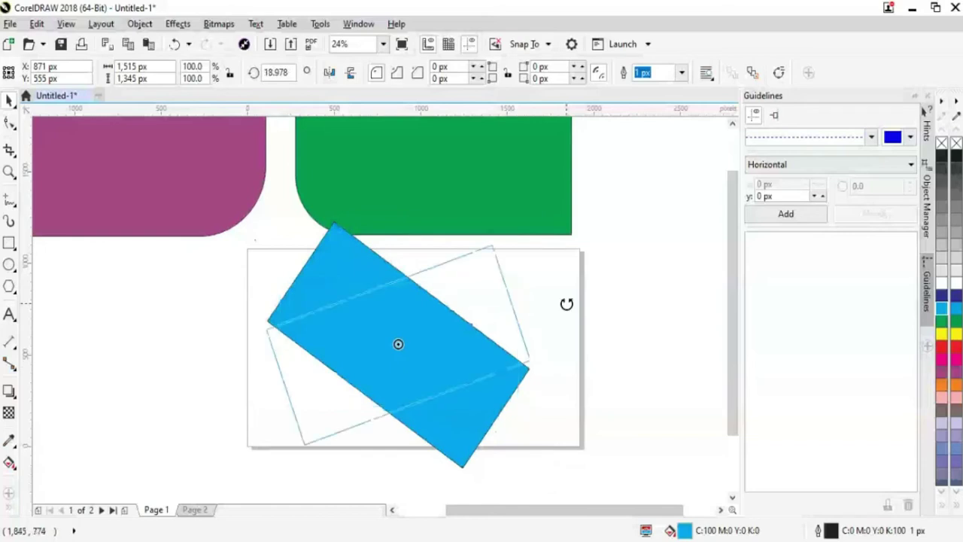
left_click_drag(566, 304, 560, 467)
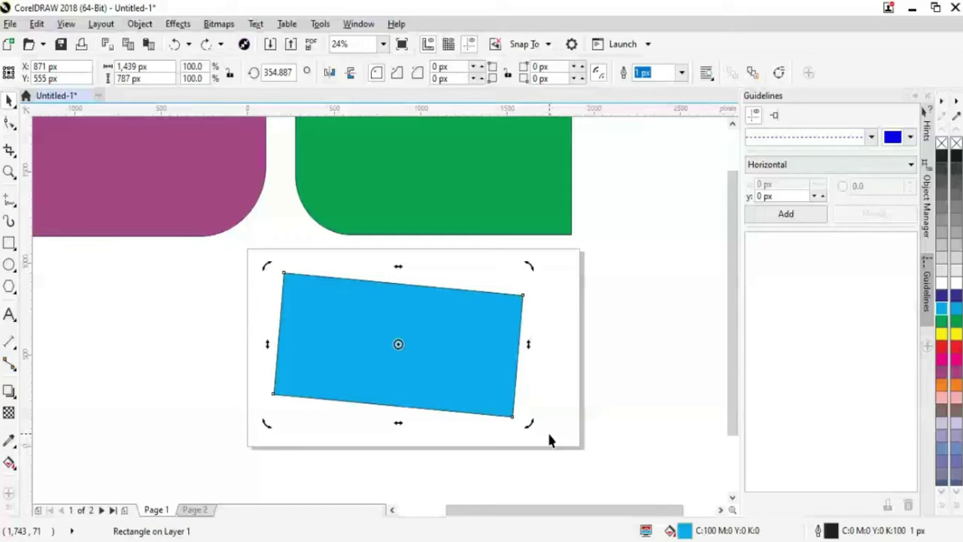
key("ctrl+z")
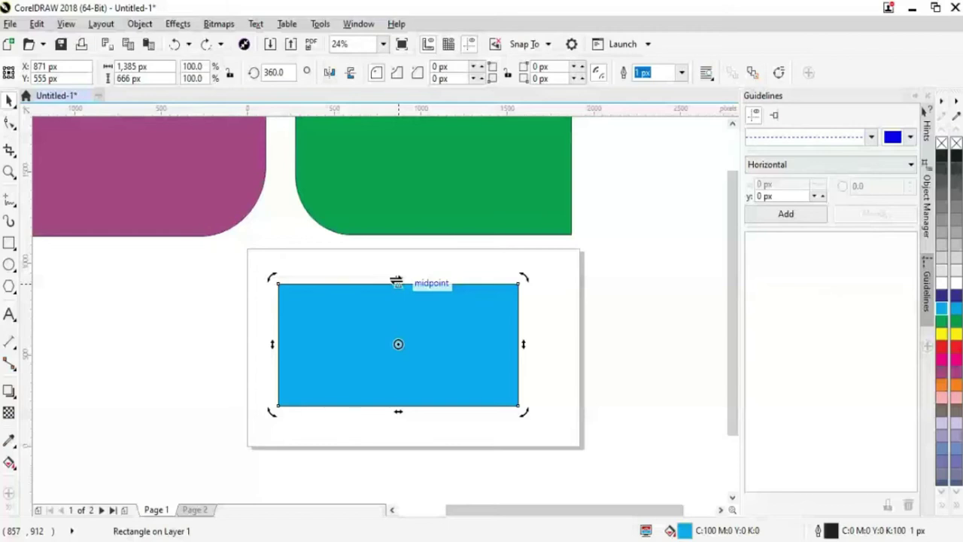
Step: Try skewing the cyan rectangle's top edge to the right, and undo the skew
mouse_move(396, 281)
left_mouse_down()
mouse_move(504, 277)
mouse_move(392, 282)
left_mouse_up()
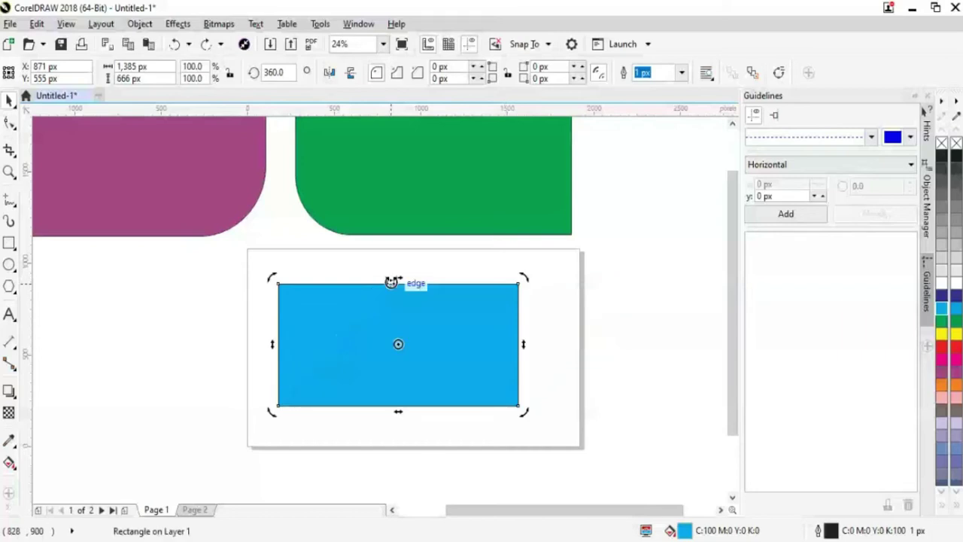
left_click_drag(391, 282, 434, 282)
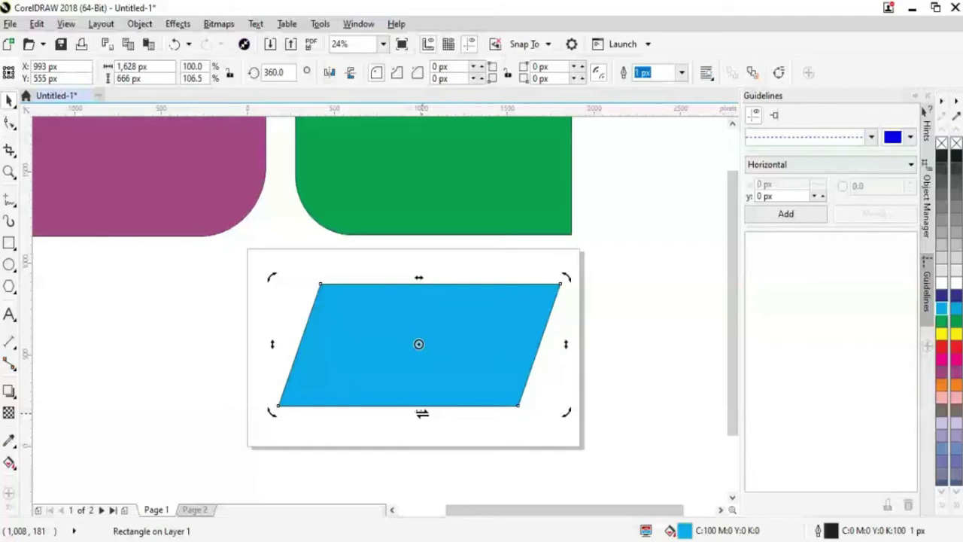
key("ctrl+z")
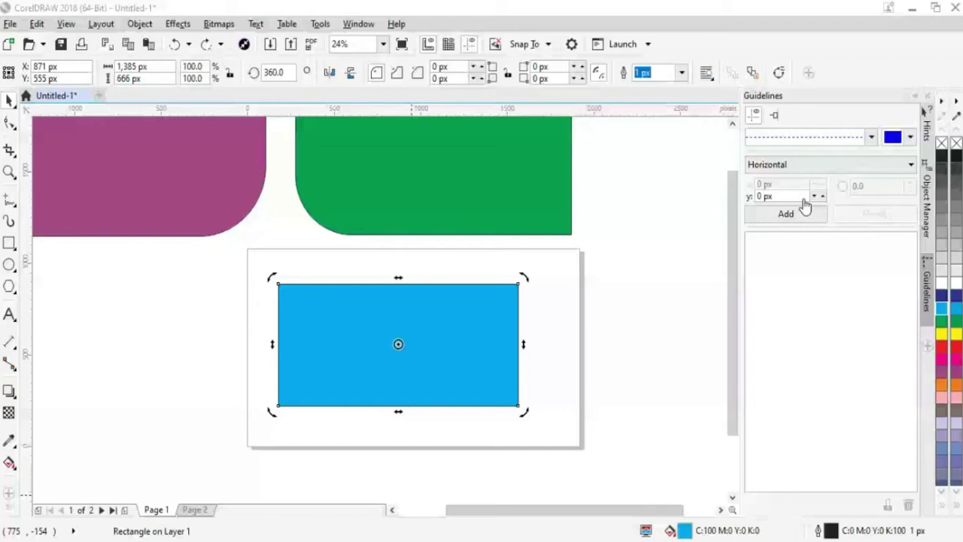
Step: Skew the cyan rectangle's left side downward, scale it to about 597 by 391 px, and place it beside the page's left edge
left_click_drag(273, 344, 274, 391)
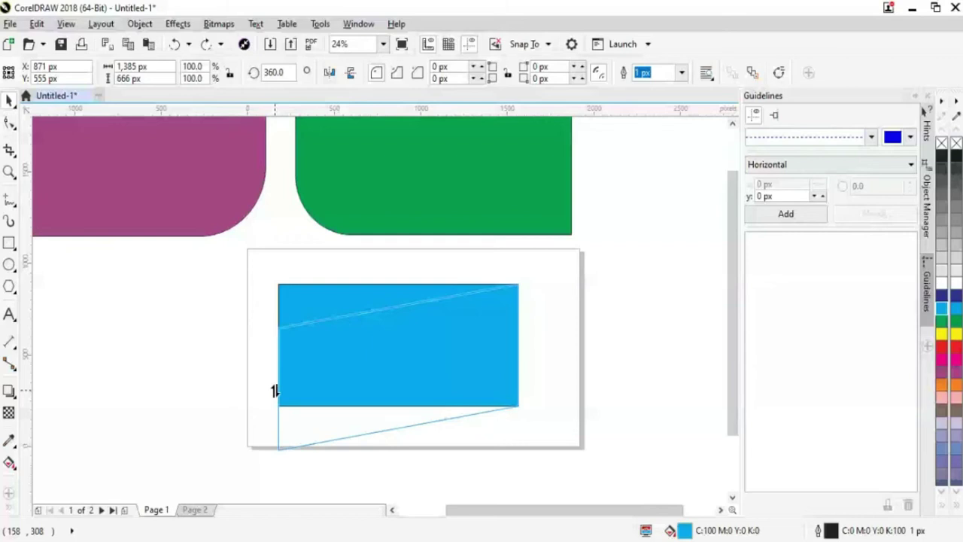
left_click_drag(275, 391, 274, 392)
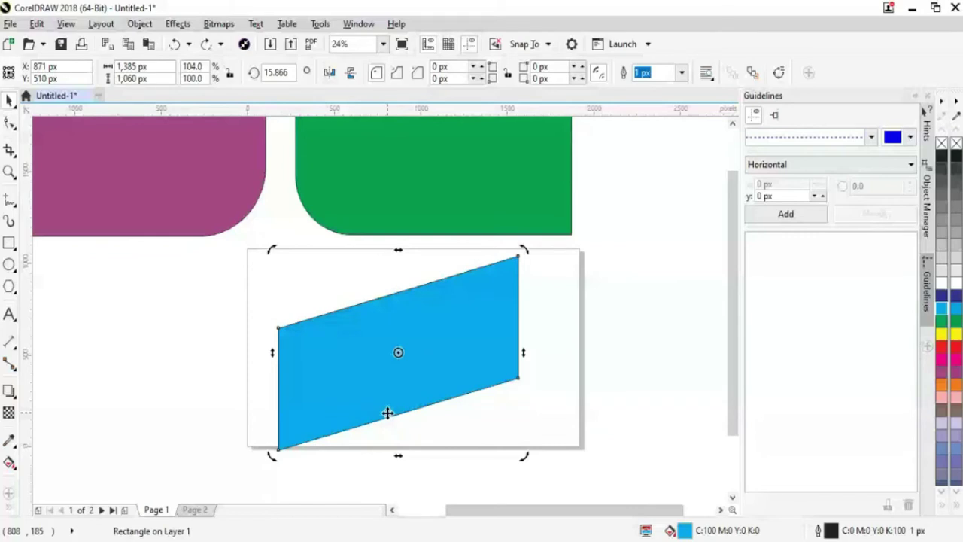
left_click_drag(387, 412, 504, 410)
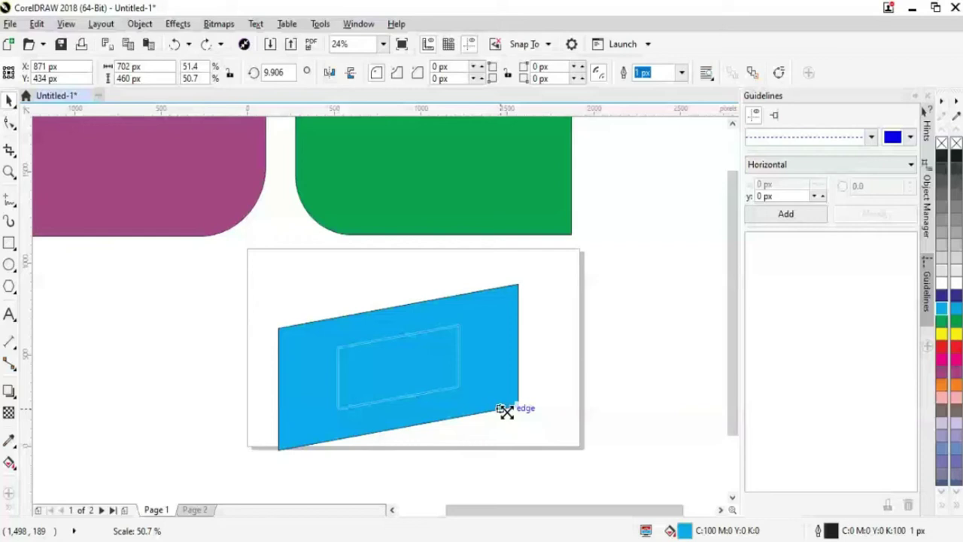
left_click_drag(504, 410, 164, 319)
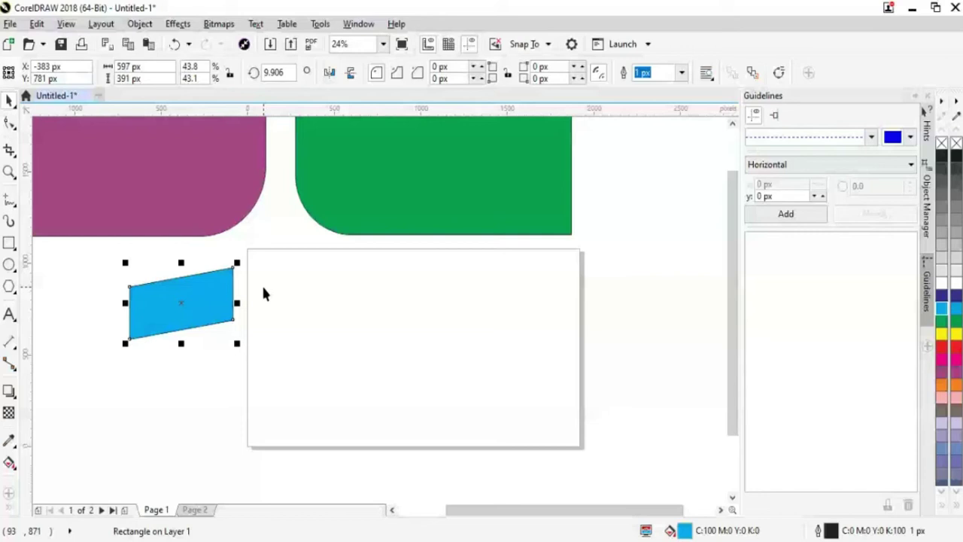
Step: Draw a magenta-filled rectangle about 841 by 682 px on the page
key("F6")
left_click_drag(317, 302, 349, 391)
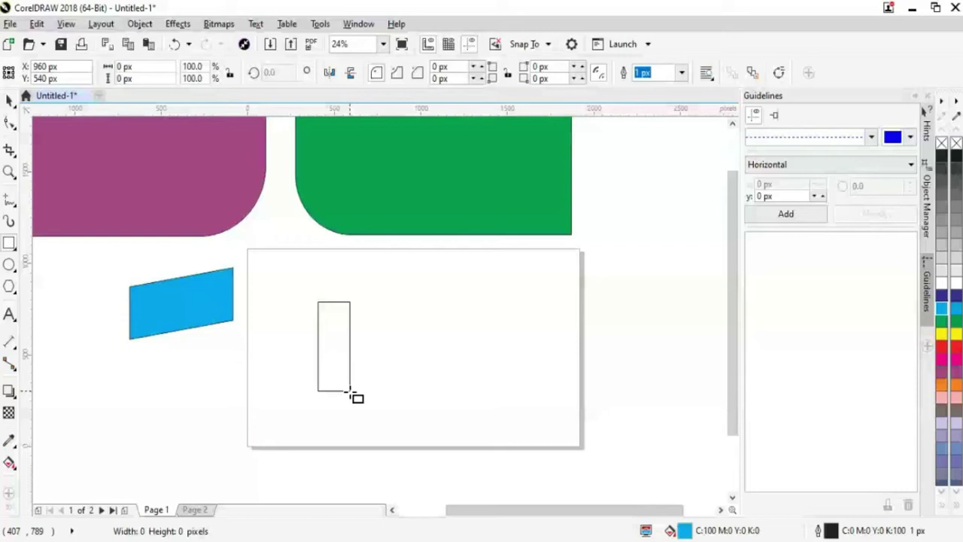
left_click_drag(349, 390, 464, 427)
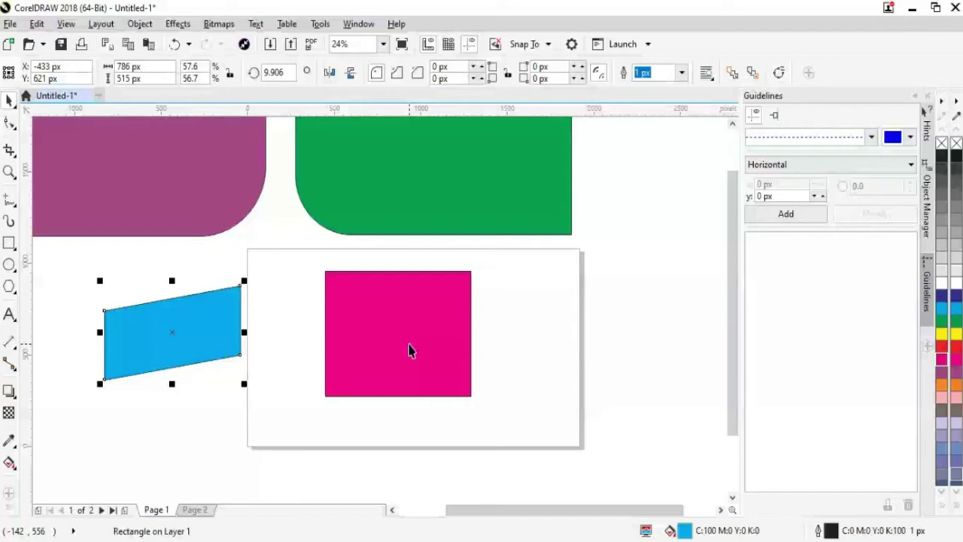
Step: Convert the magenta rectangle to curves and move its upper-left node about 500 px to the right with the Shape tool
left_click(410, 350)
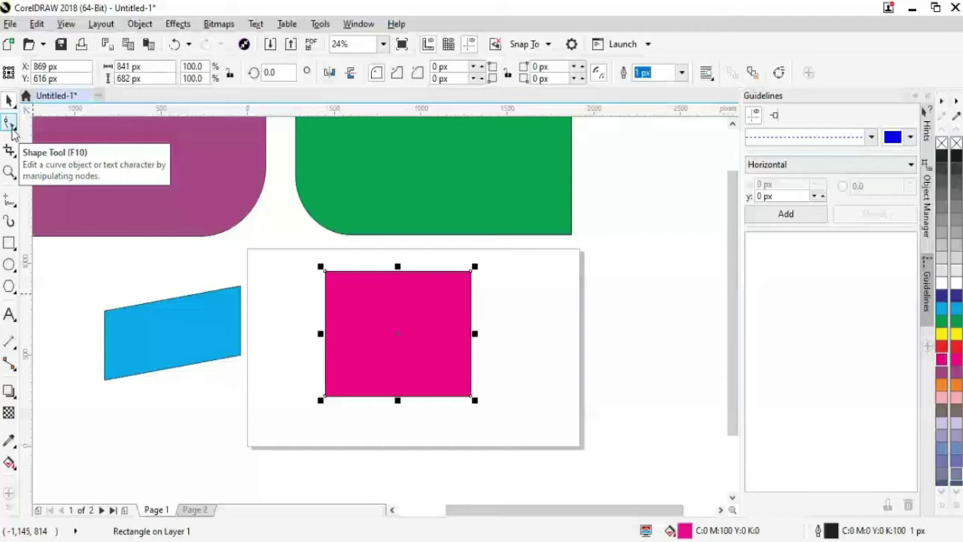
left_click(12, 128)
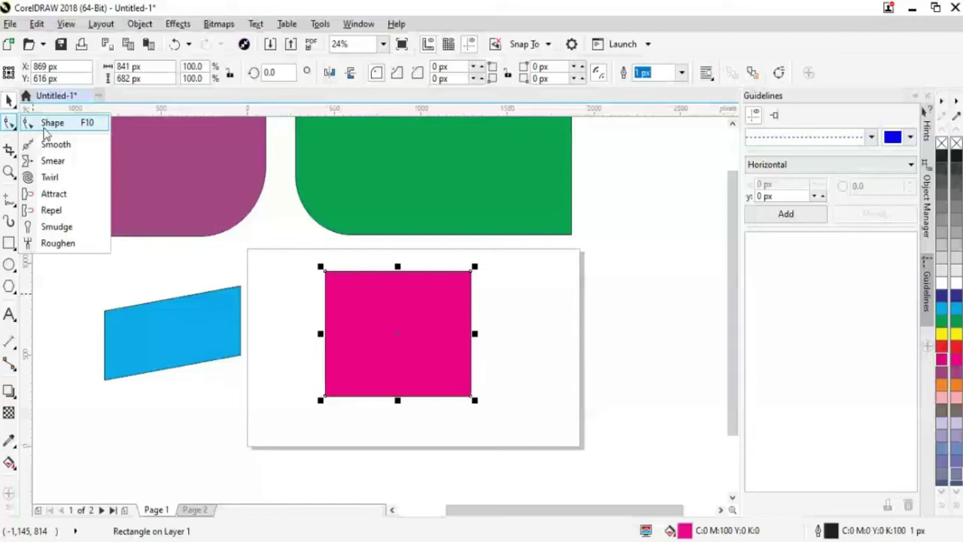
left_click(46, 125)
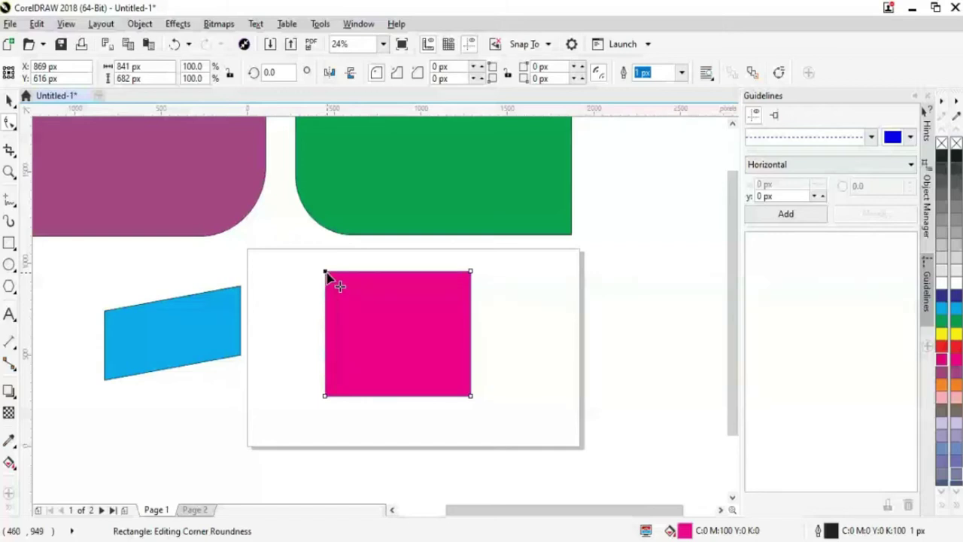
left_click(103, 24)
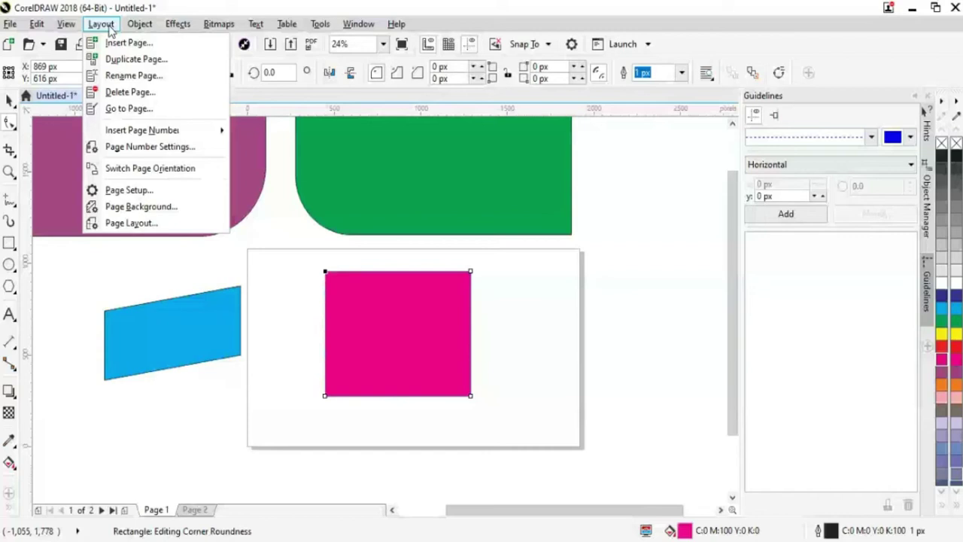
mouse_move(139, 23)
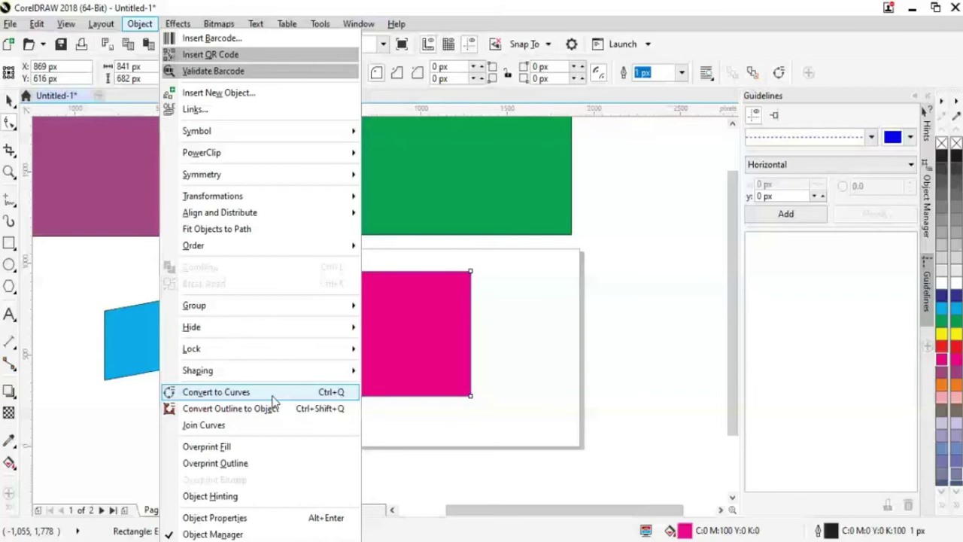
left_click(273, 395)
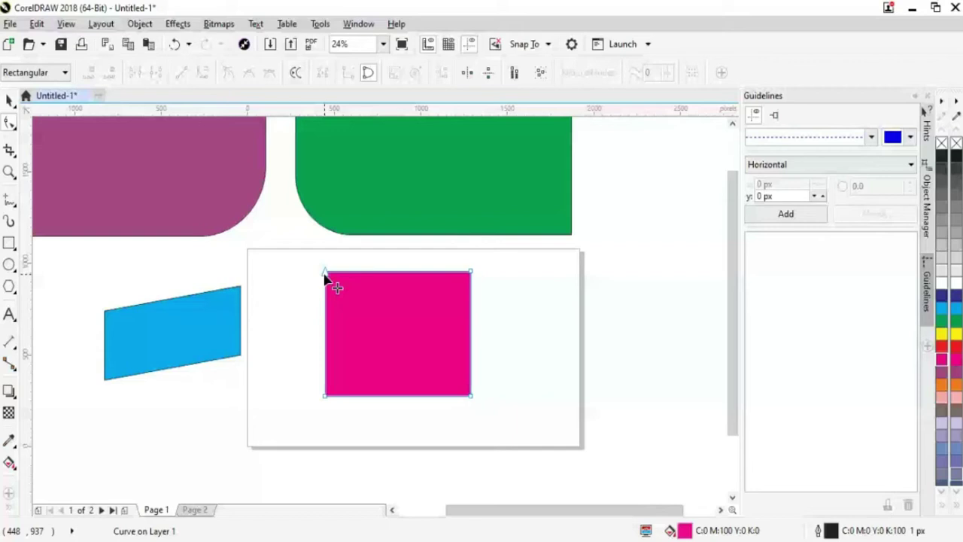
left_click_drag(325, 277, 415, 276)
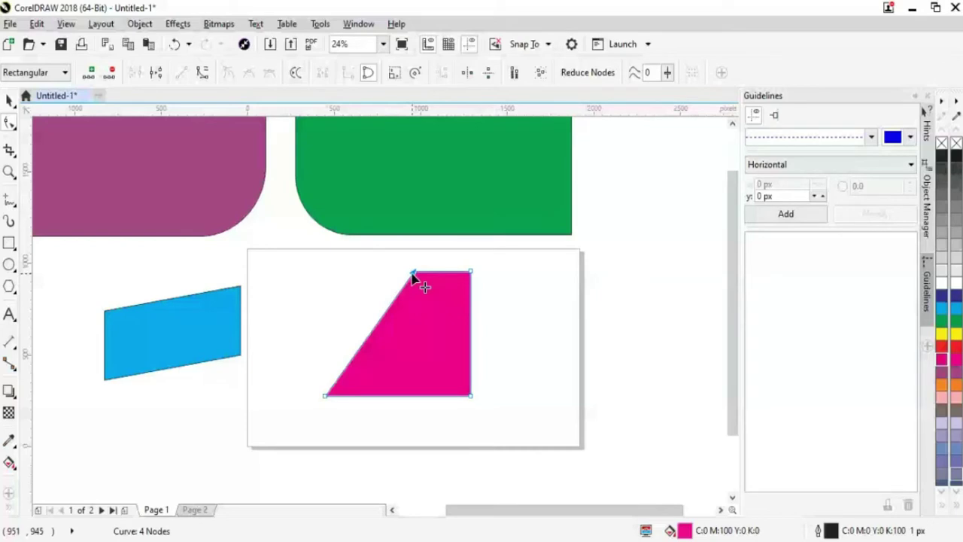
Step: Reshape the magenta curve into a slanted parallelogram by moving its upper-left node slightly left and its lower-right node about 335 px left
left_click_drag(413, 274, 345, 256)
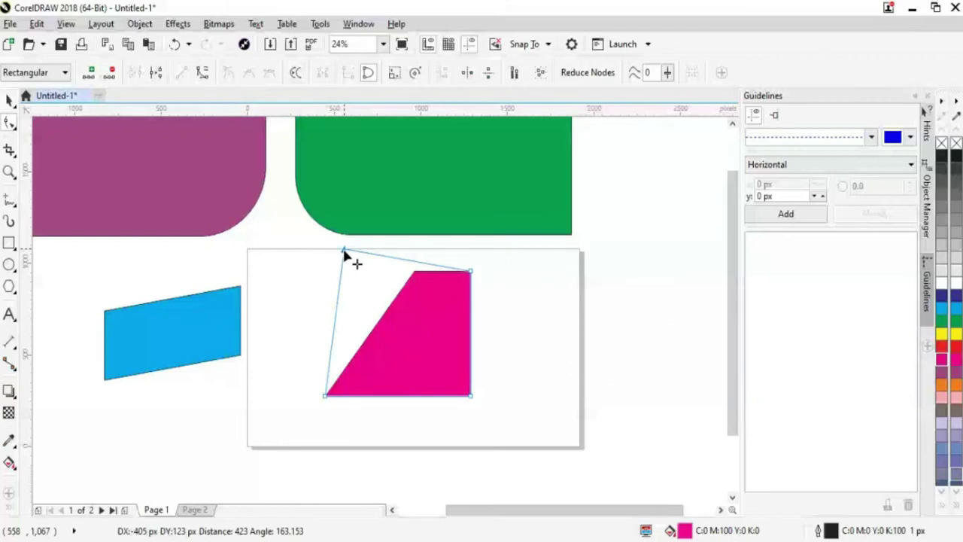
mouse_move(345, 256)
left_mouse_down()
mouse_move(300, 285)
mouse_move(356, 289)
mouse_move(343, 299)
mouse_move(344, 280)
mouse_move(325, 265)
mouse_move(330, 286)
left_mouse_up()
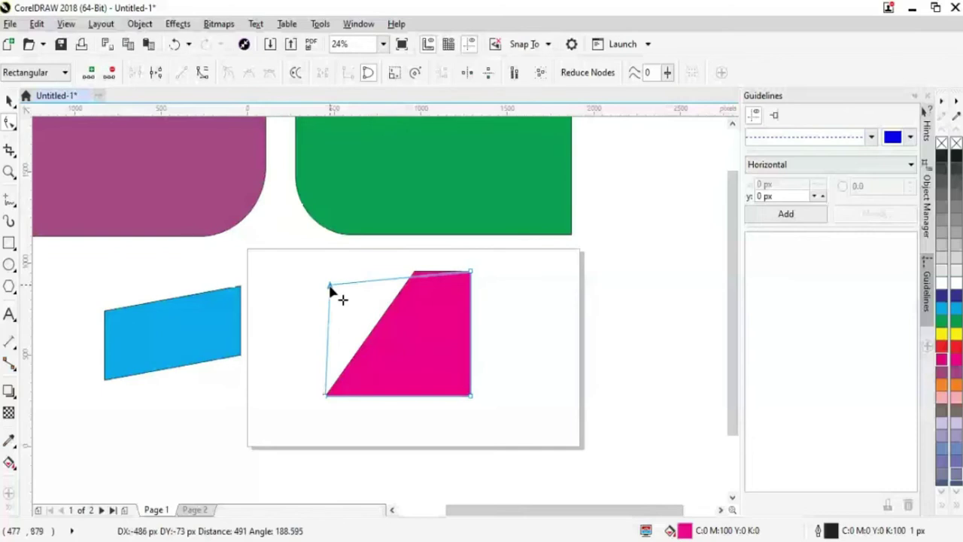
left_click_drag(330, 287, 390, 272)
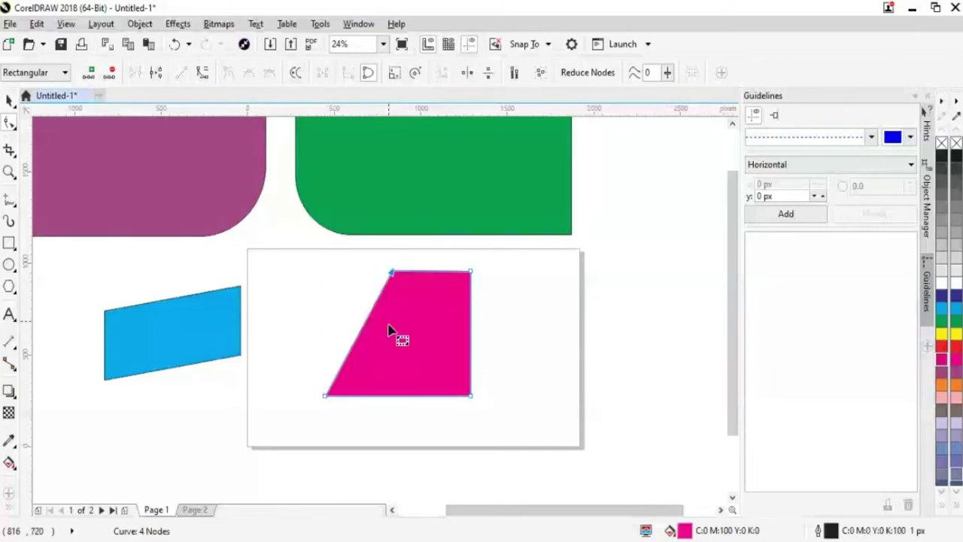
left_click(472, 396)
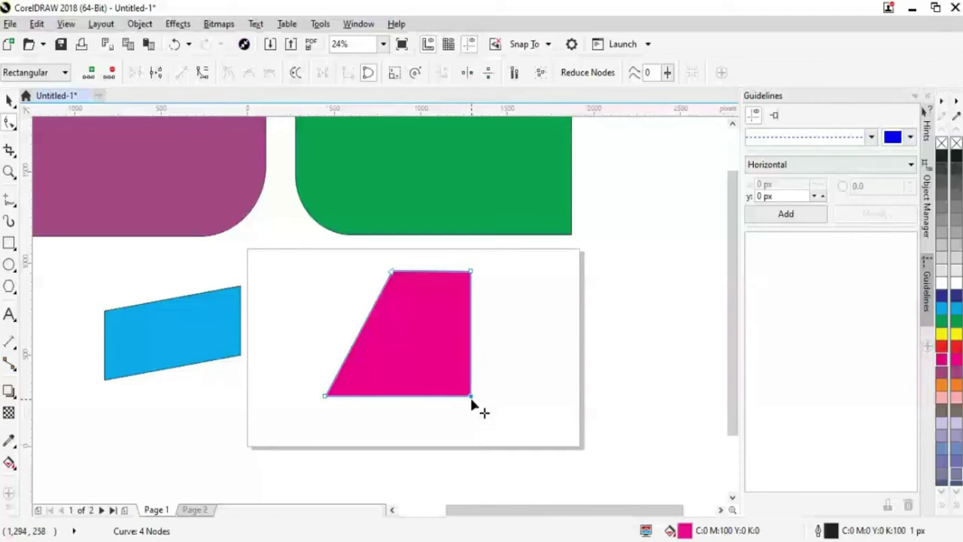
left_click_drag(472, 403, 413, 404)
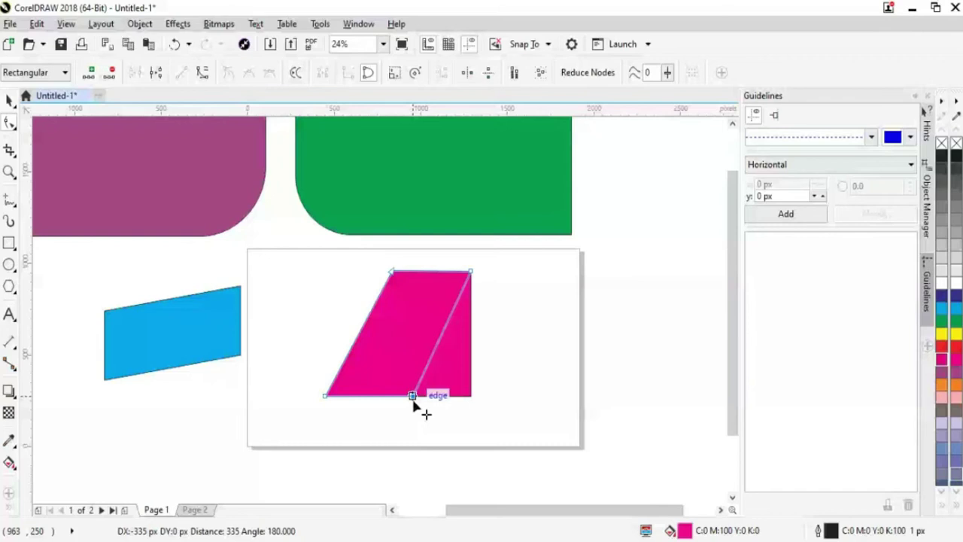
left_click_drag(413, 403, 413, 404)
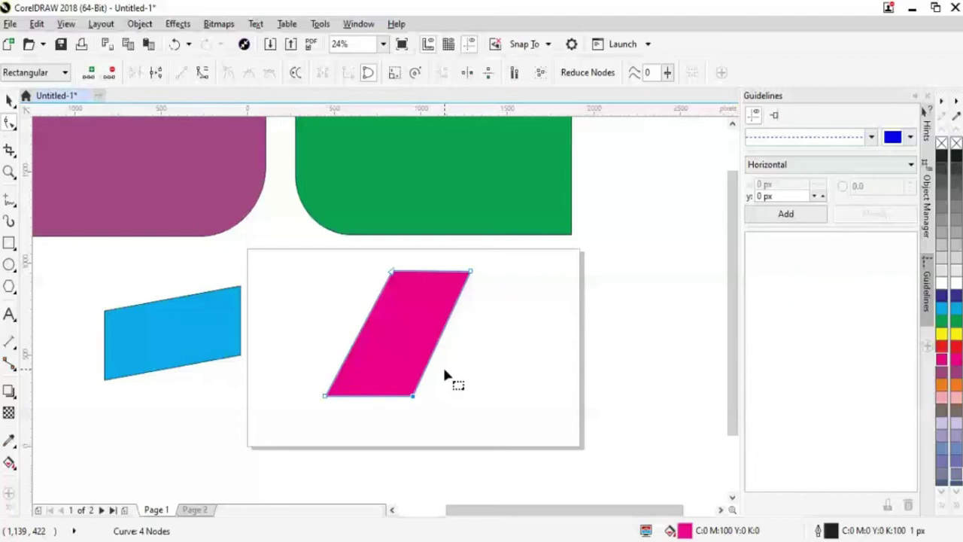
Step: Move the magenta parallelogram to the page's lower-left edge, and skew the cyan shape so its bottom edge shifts left
key("space")
left_click_drag(415, 367, 299, 405)
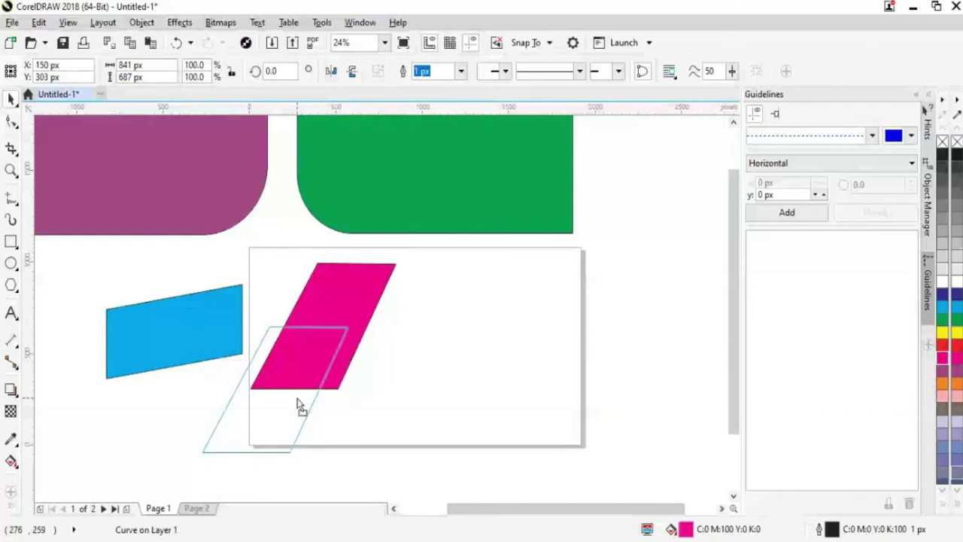
left_click_drag(300, 404, 225, 446)
left_click(369, 256)
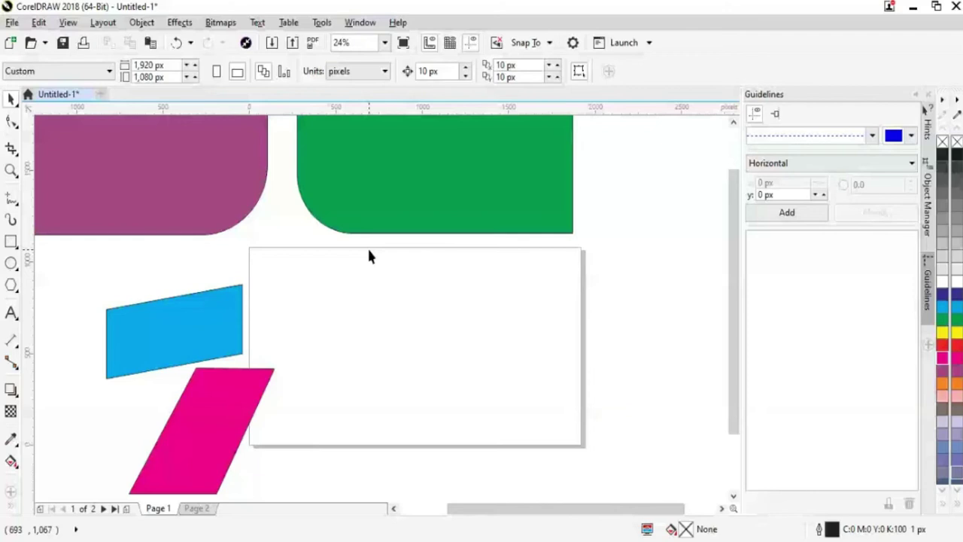
double_click(218, 346)
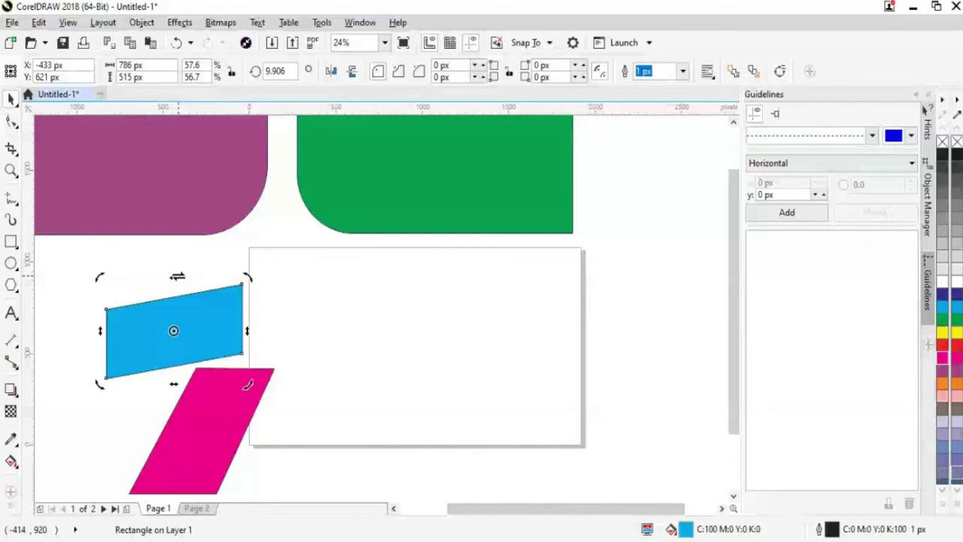
left_click_drag(247, 385, 271, 401)
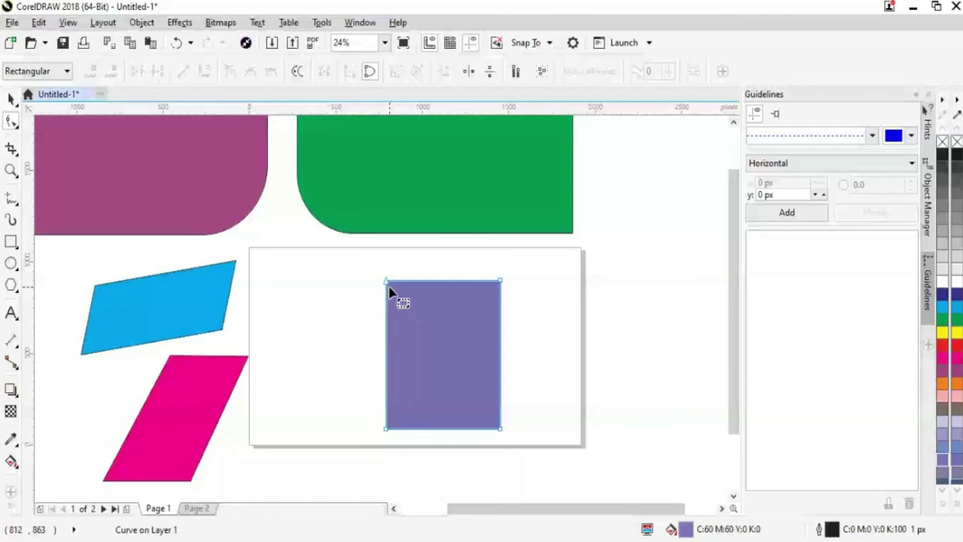
Step: Try moving the purple curve's upper-left node about 629 px right beside the upper-right node, and undo the move
left_click_drag(389, 292, 495, 285)
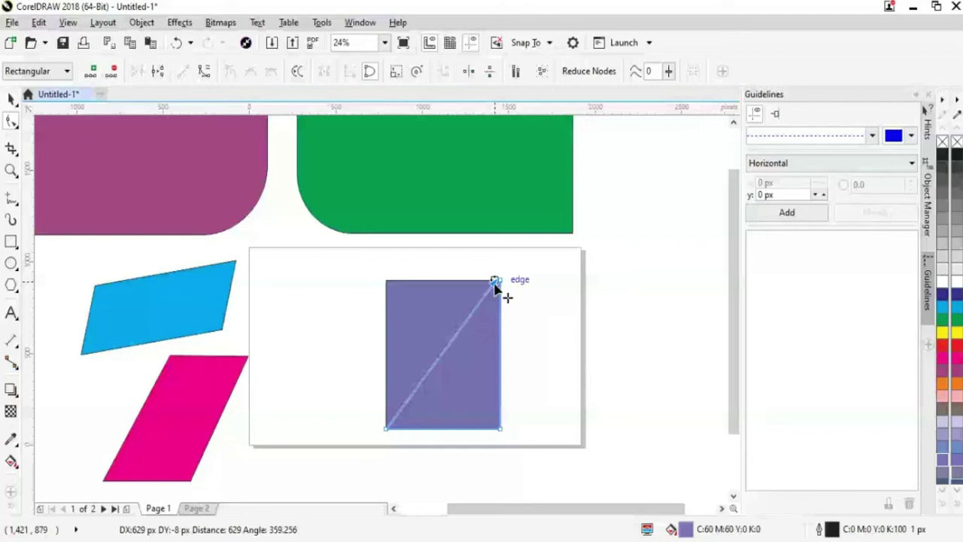
left_click_drag(495, 284, 495, 284)
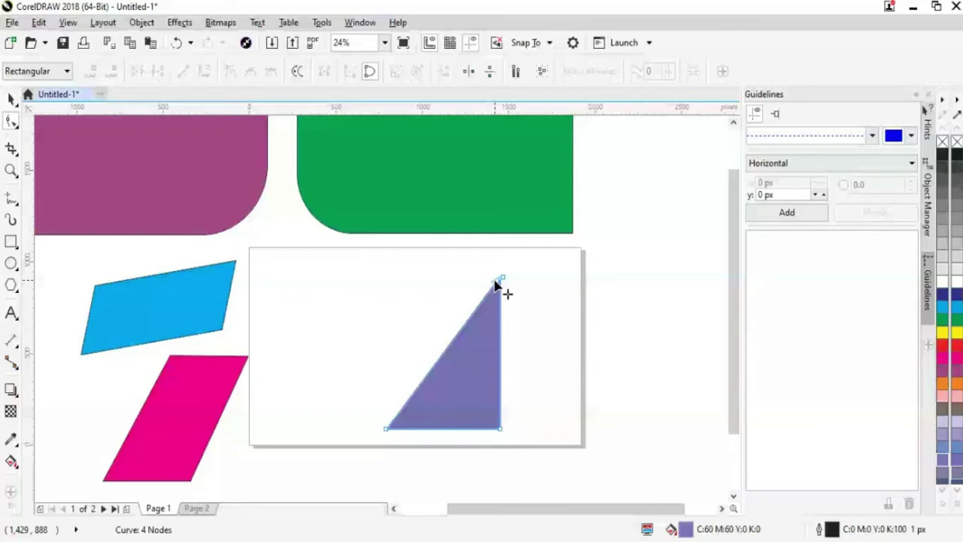
key("ctrl+z")
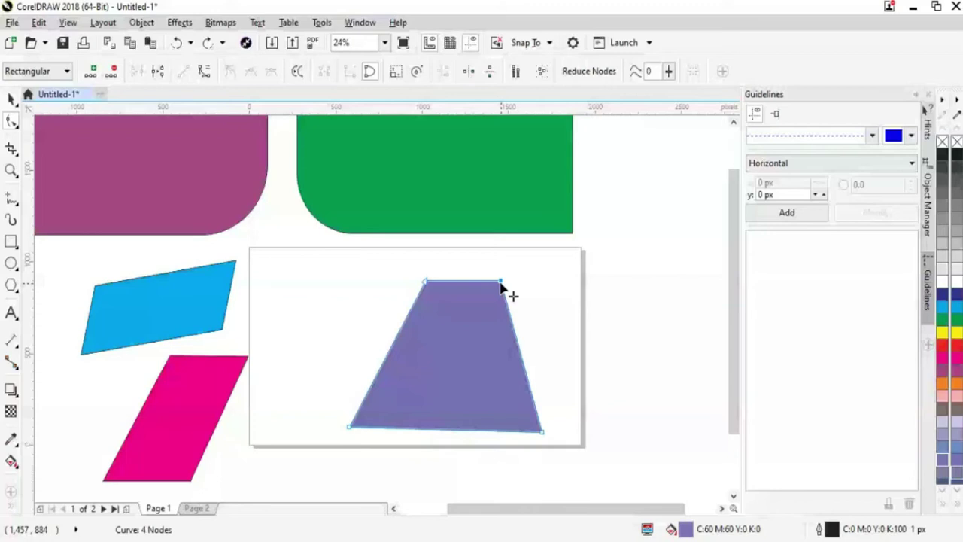
Step: Shift the purple trapezoid's lower-left node about 28 px right and 37 px down, and move the trapezoid to about X 621, Y 598 px
left_click_drag(295, 419, 301, 425)
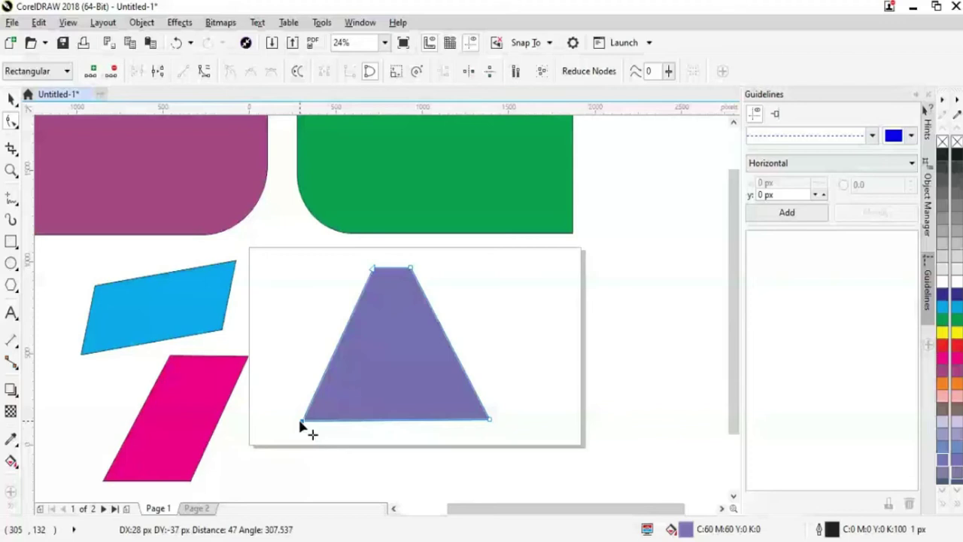
key("space")
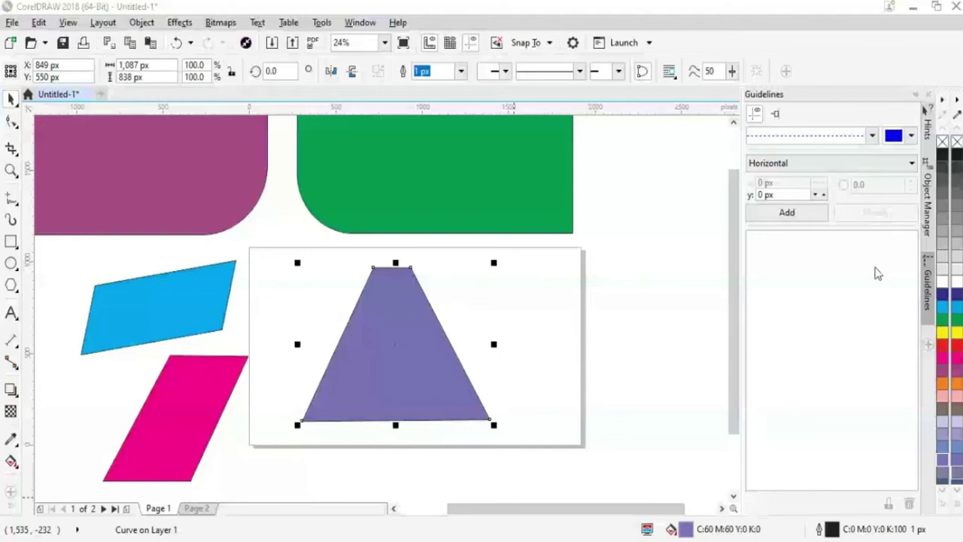
scroll(734, 365, "up", 1)
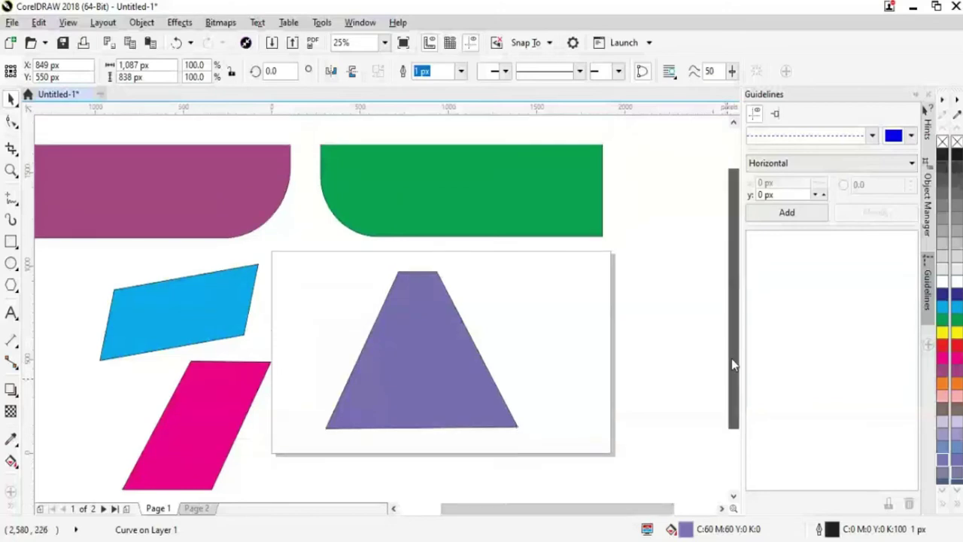
scroll(731, 364, "down", 1)
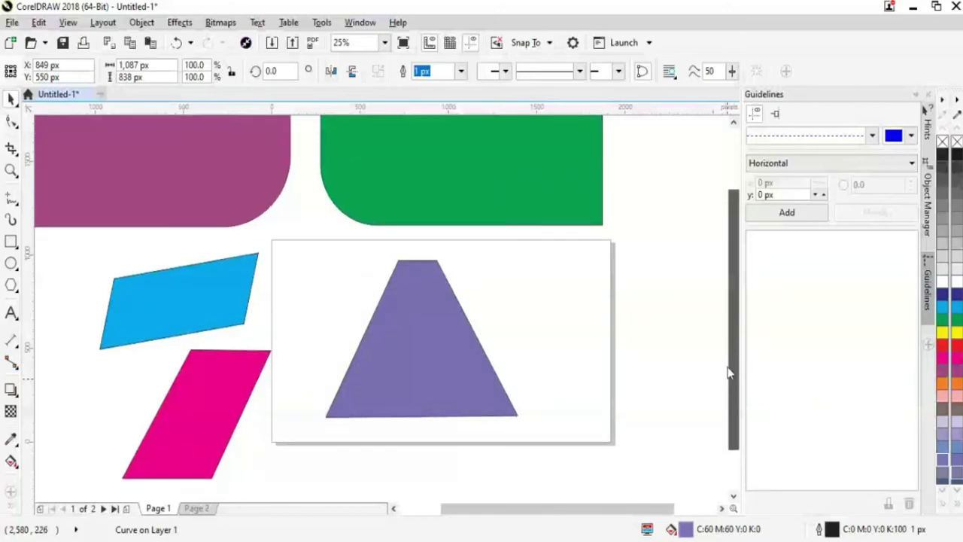
scroll(728, 372, "down", 1)
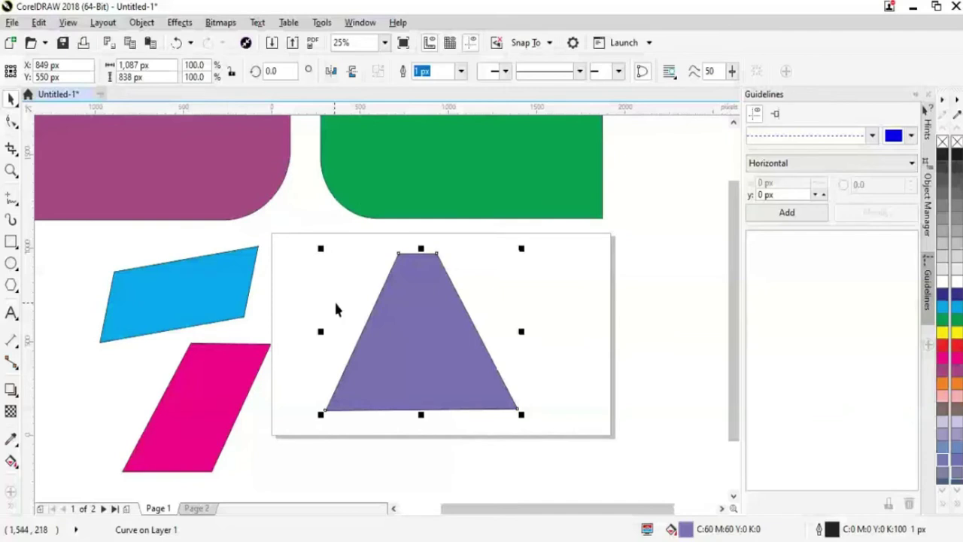
key("Tab")
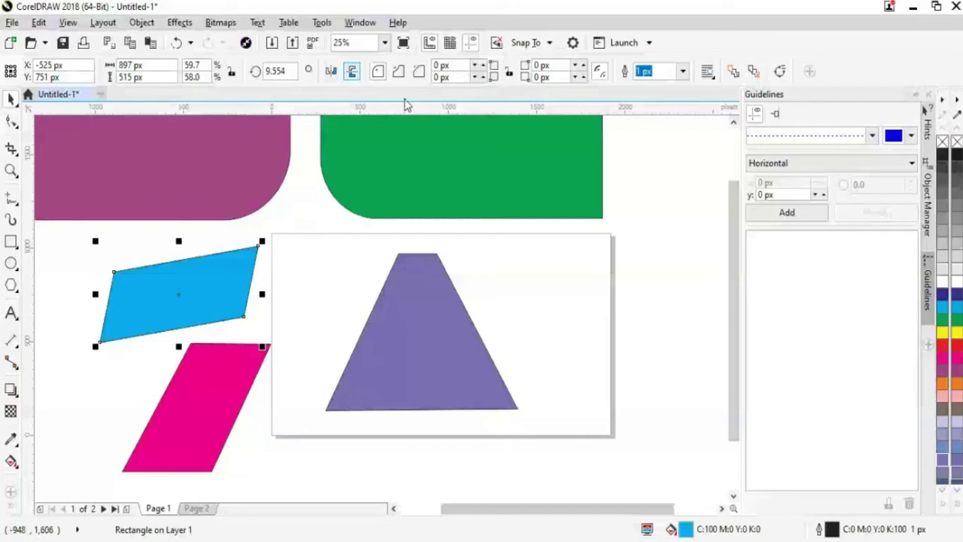
left_click_drag(421, 316, 380, 306)
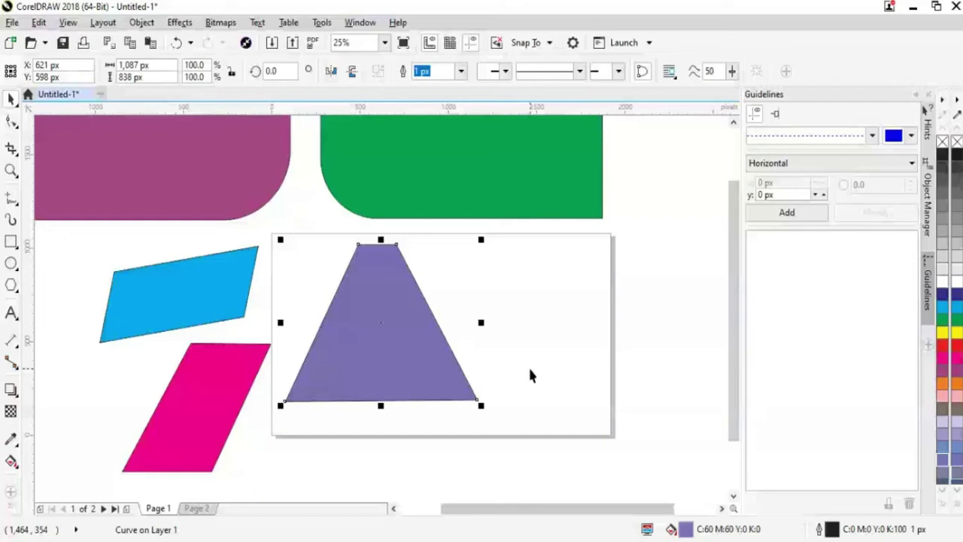
left_click(530, 374)
Step: Draw a closed freehand curve about 594 by 803 px on the page, to the right of the purple trapezoid
left_click(12, 198)
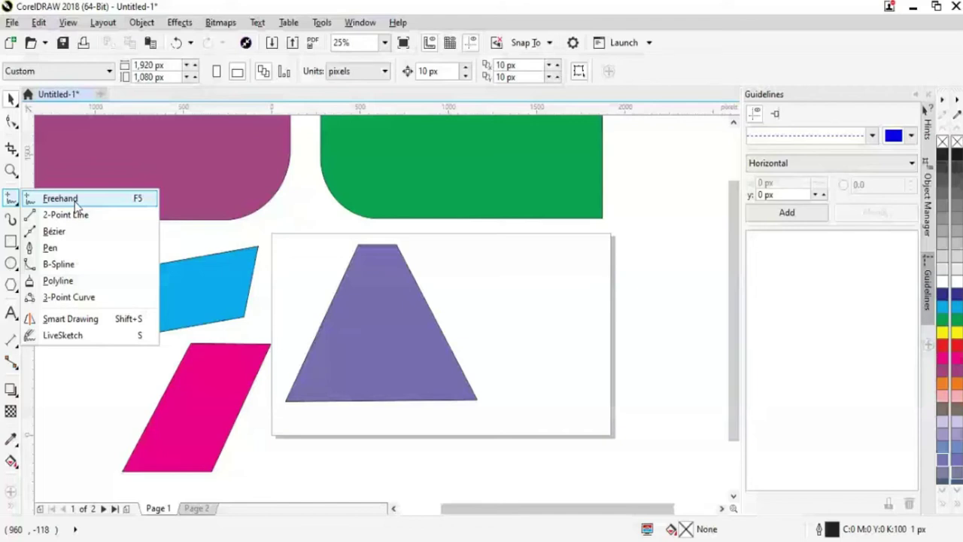
left_click(61, 199)
left_click_drag(507, 261, 523, 322)
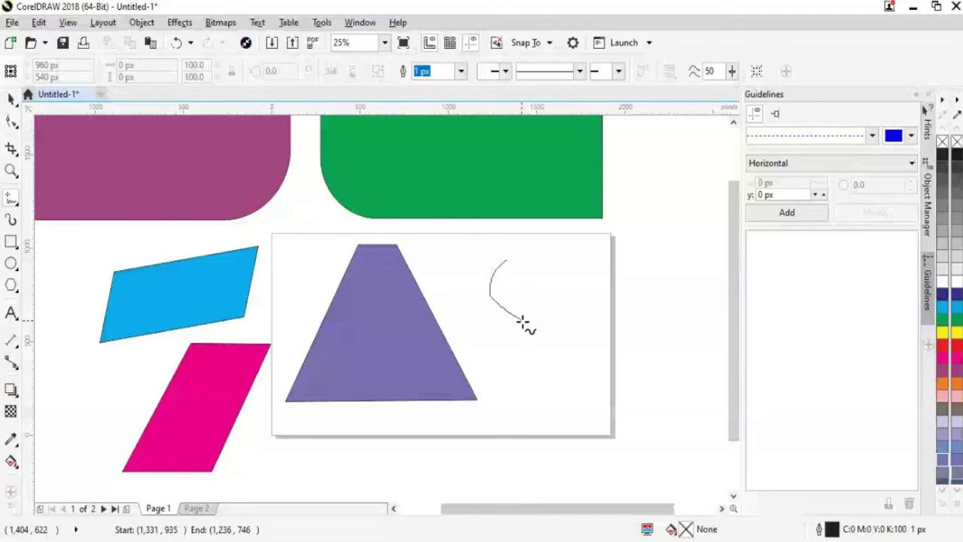
left_click_drag(523, 322, 505, 261)
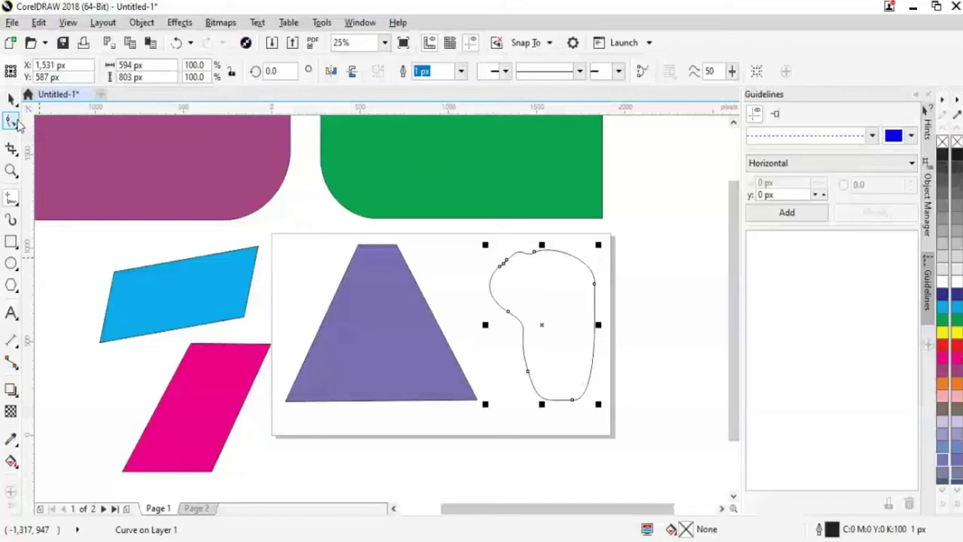
Step: Bend the freehand curve's top segment and remove one node with the Shape tool, and delete the whole curve
left_click(13, 121)
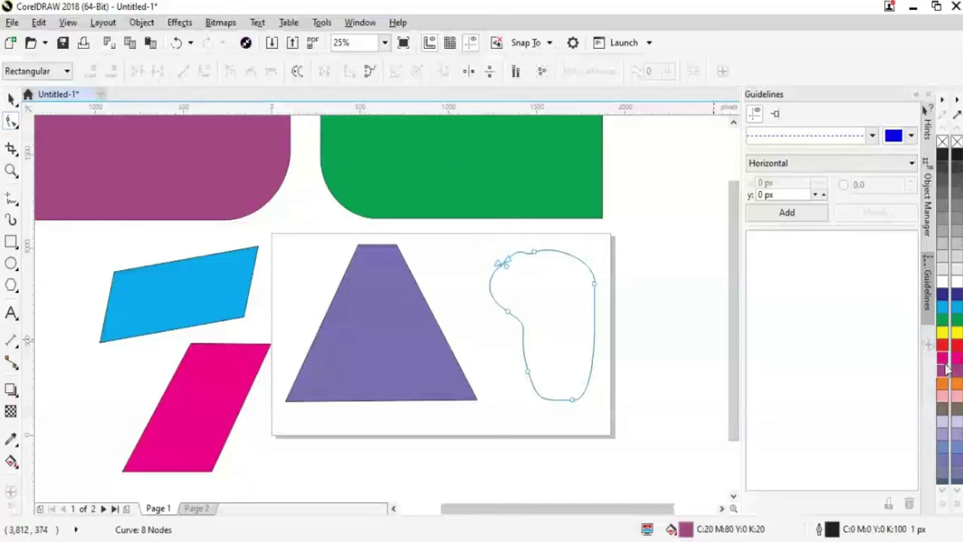
left_click_drag(532, 251, 527, 242)
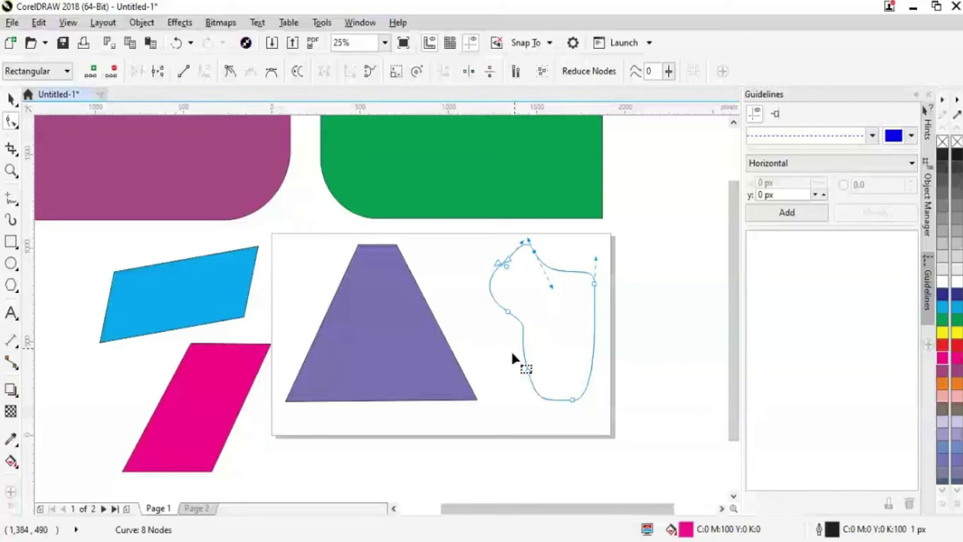
key("Delete")
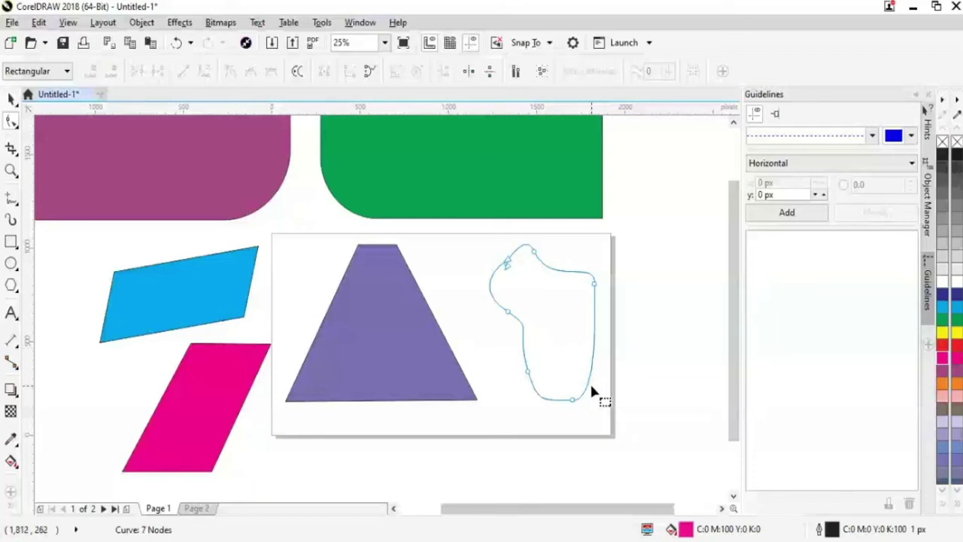
key("Delete")
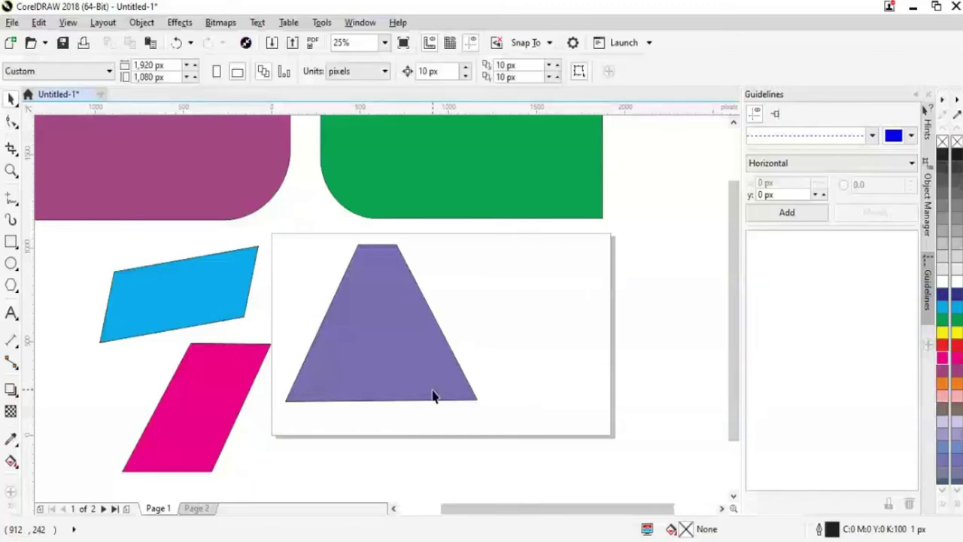
Step: Select the purple trapezoid and examine the curve and outline conversion commands offered for it
left_click(407, 386)
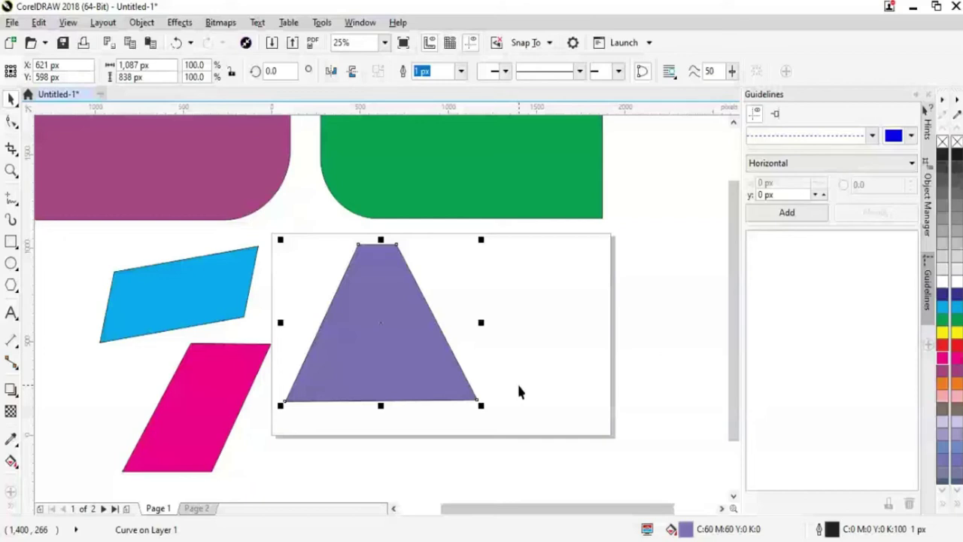
left_click(13, 129)
key("alt+c")
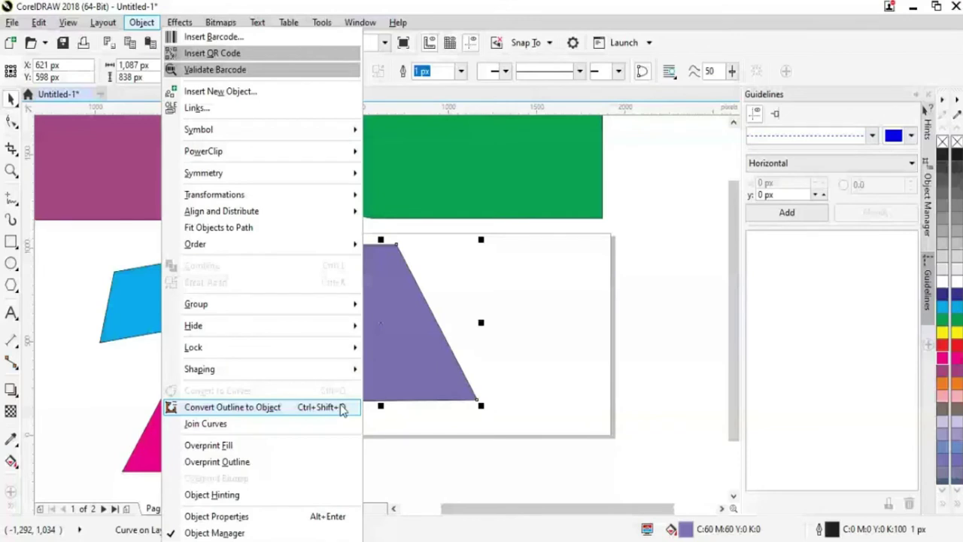
left_click(343, 407)
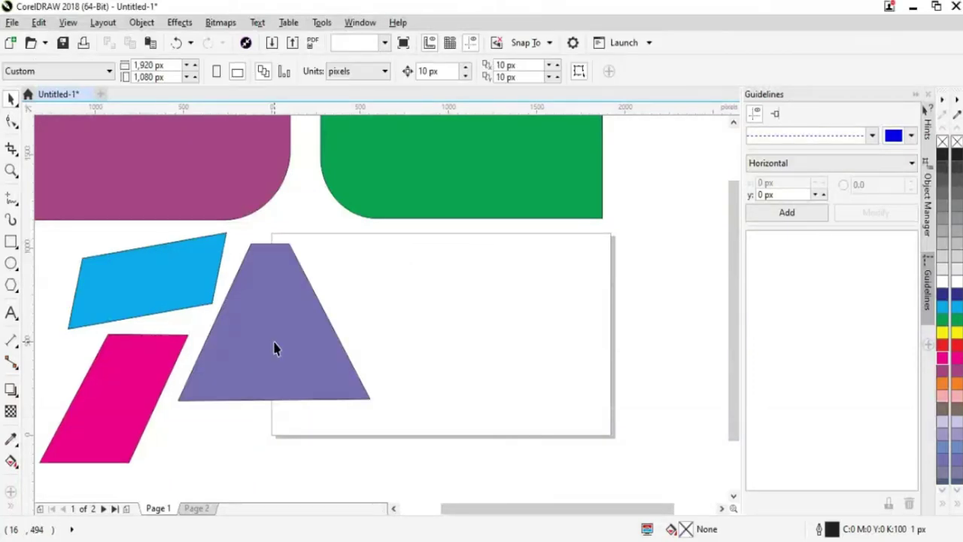
Step: Move the purple trapezoid to about X -75, Y 487 px, try skewing its right side downward, and undo the skew
left_click_drag(277, 342, 259, 363)
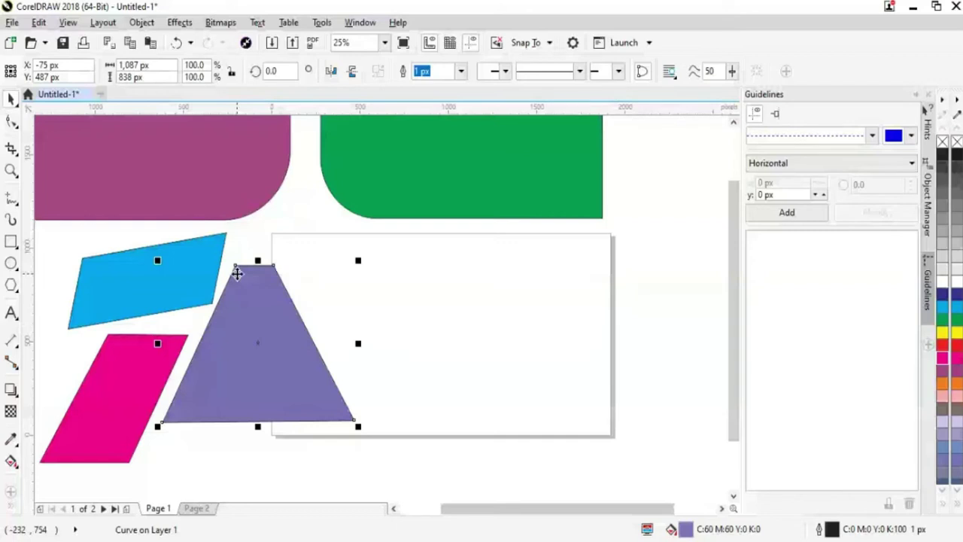
left_click(304, 345)
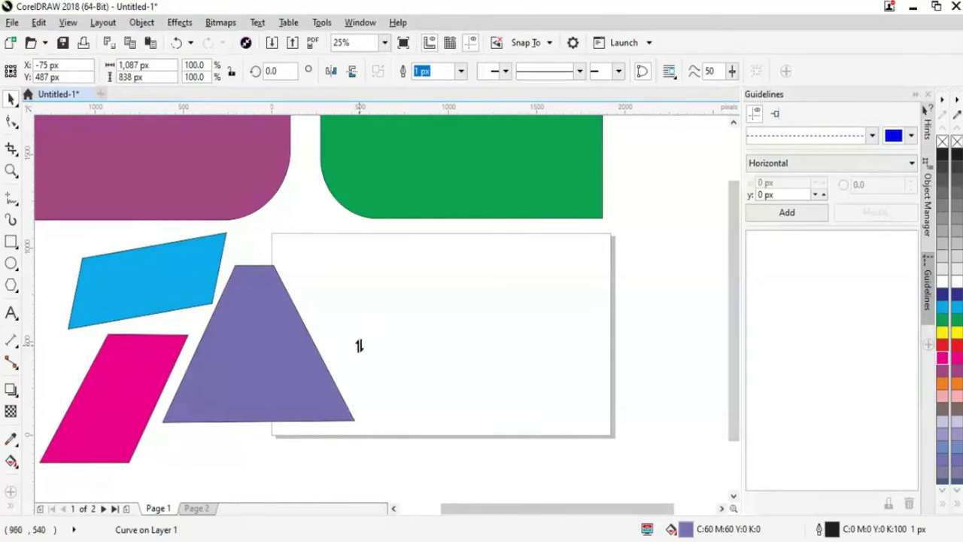
left_click_drag(359, 344, 361, 373)
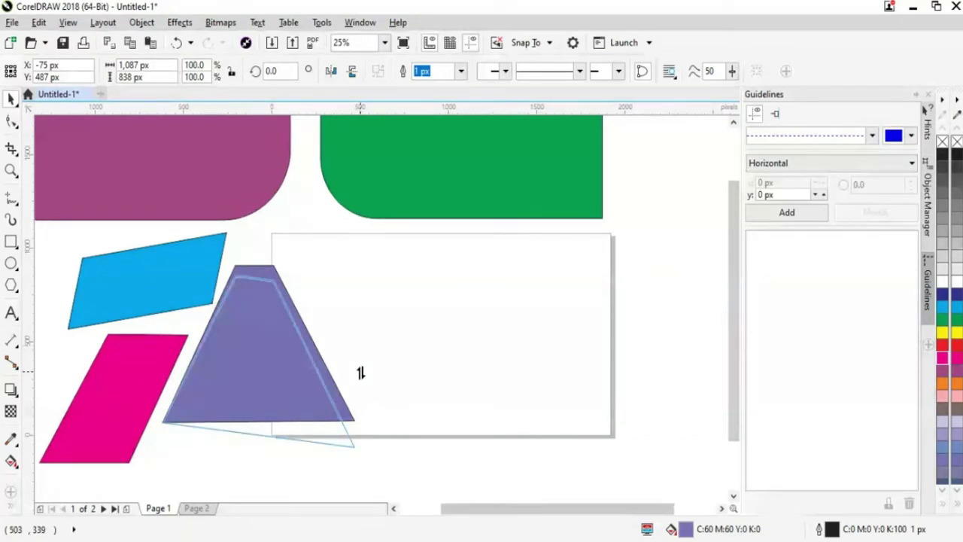
left_click_drag(360, 373, 360, 375)
key("ctrl+z")
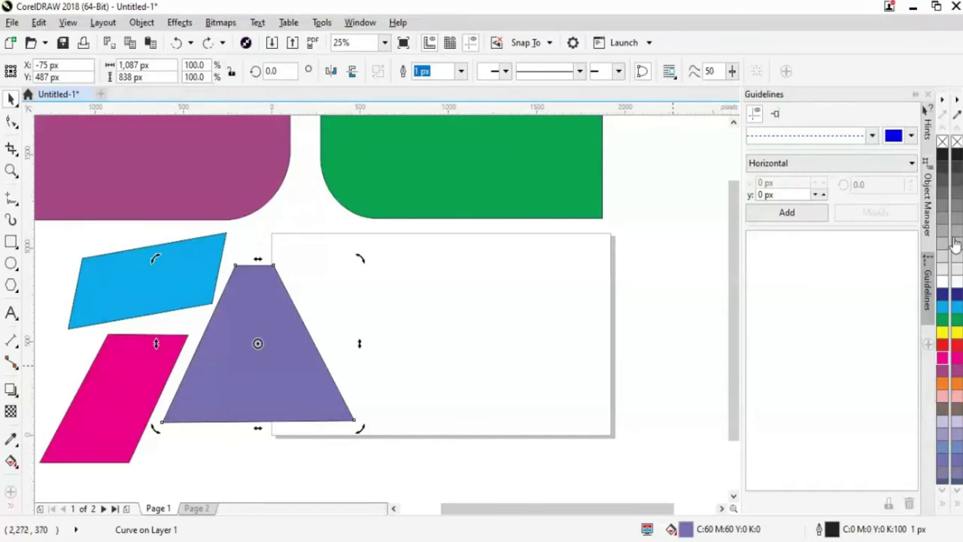
left_click(388, 349)
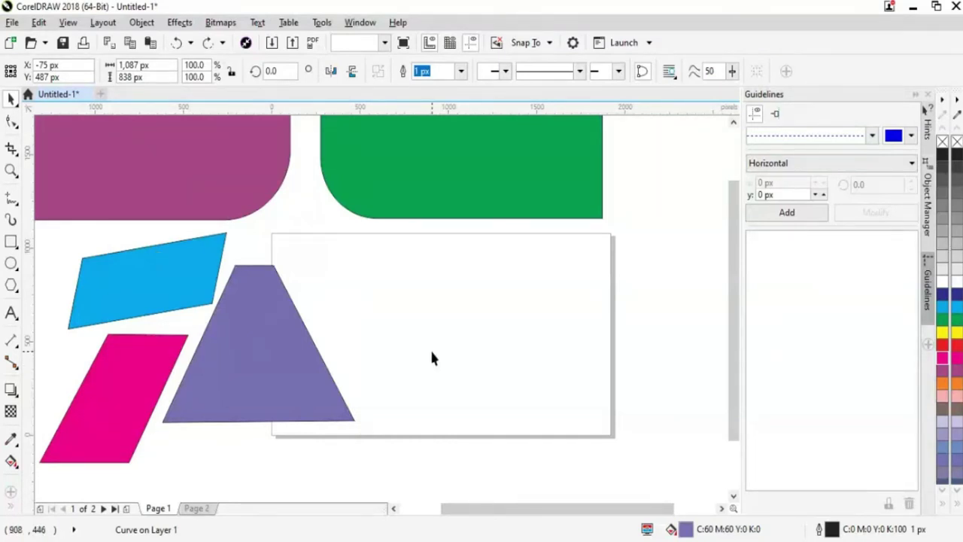
Step: Move the magenta parallelogram to about X -1,047, Y 697 px, and move the purple trapezoid off the page to the lower left
left_click_drag(122, 393, 143, 295)
left_click(155, 387)
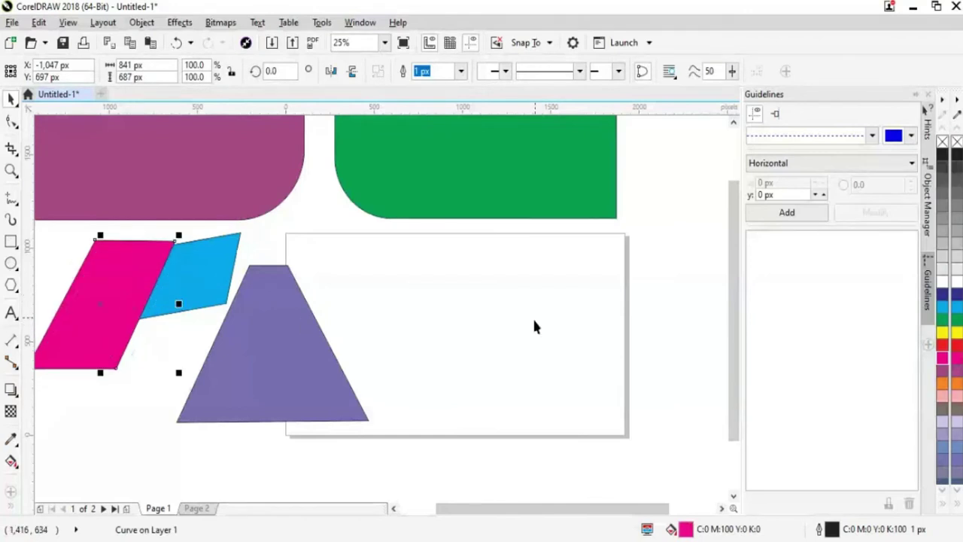
left_click_drag(304, 387, 211, 447)
left_click(420, 361)
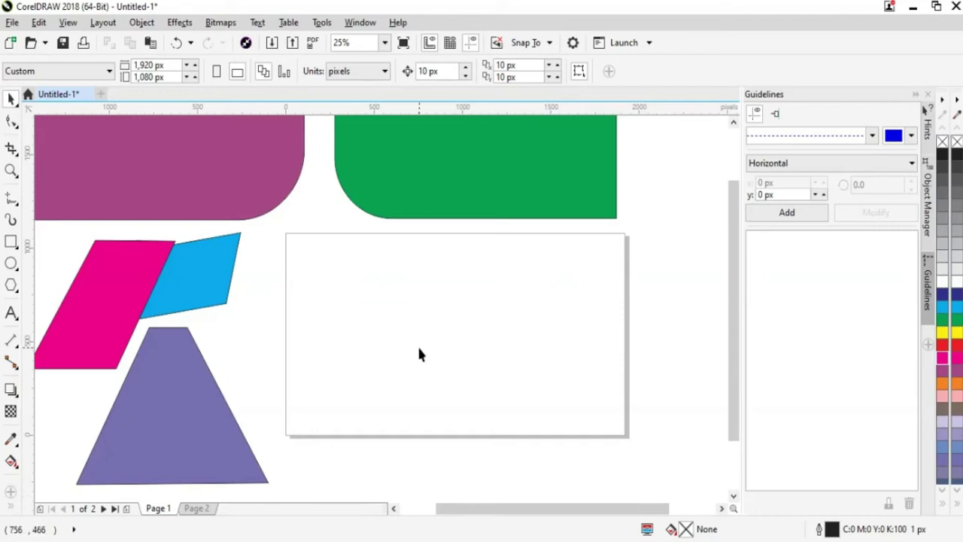
Step: Draw a rectangle about 652 by 684 px on the page and fill it dark blue (C:100 M:100 Y:0 K:0)
key("F6")
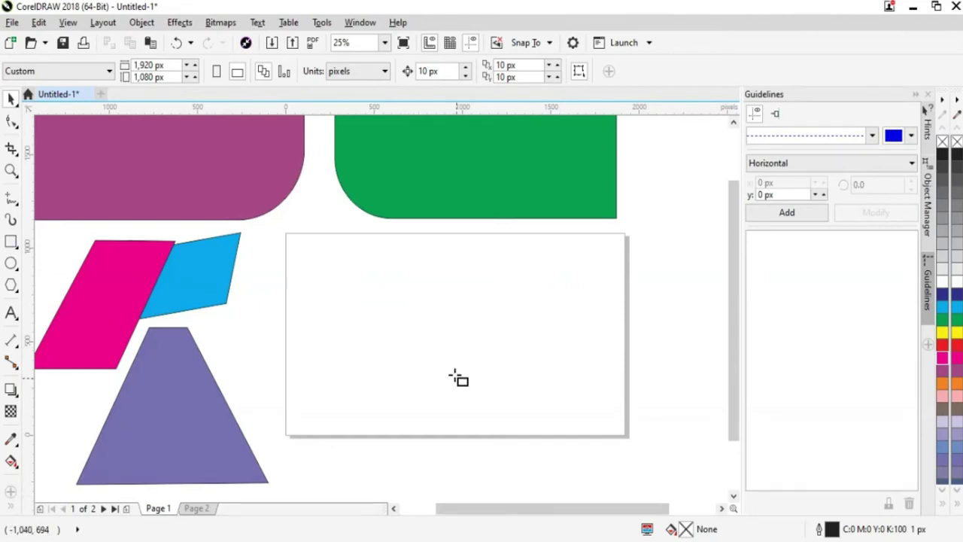
left_click_drag(341, 289, 456, 418)
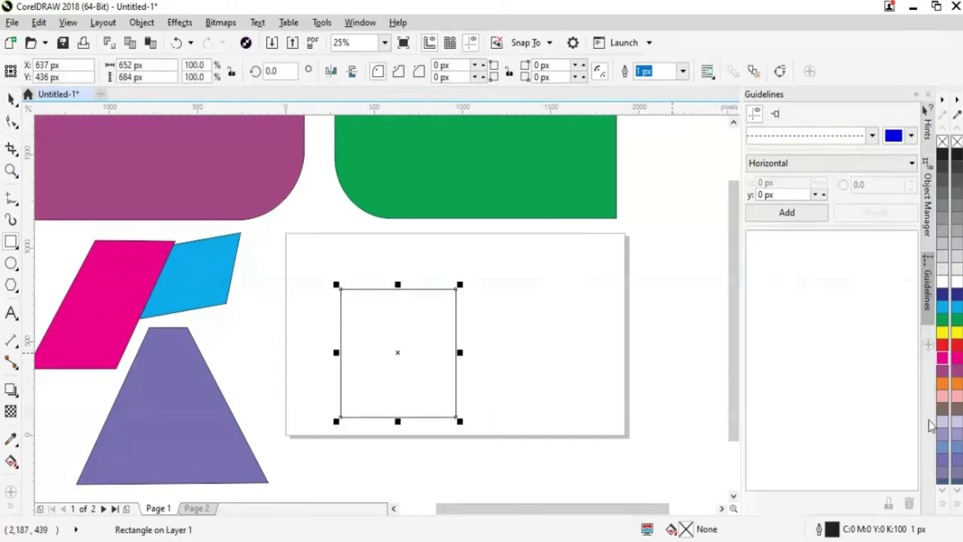
left_click(943, 295)
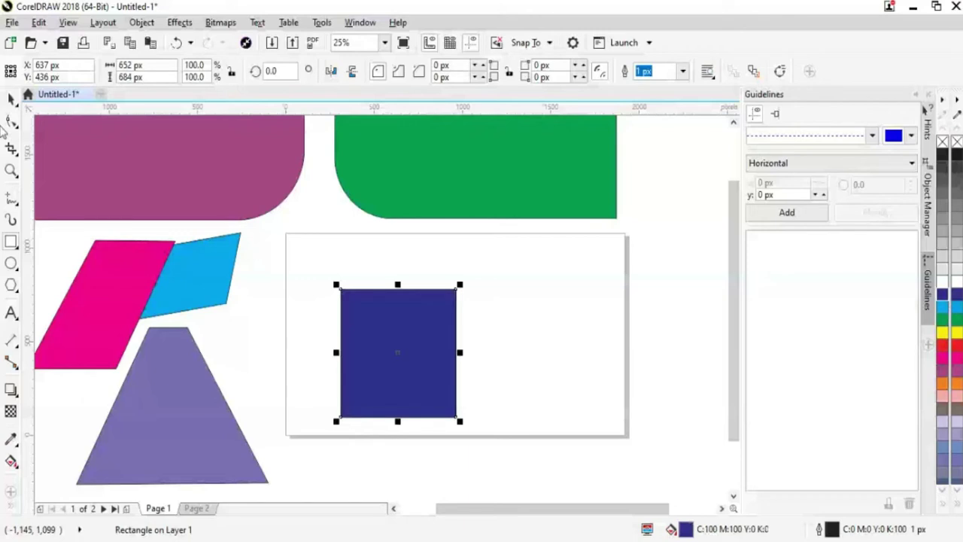
Step: Move the dark blue rectangle to about X 917, Y 561 px and widen it to about 1,068 px
left_click_drag(398, 352, 447, 328)
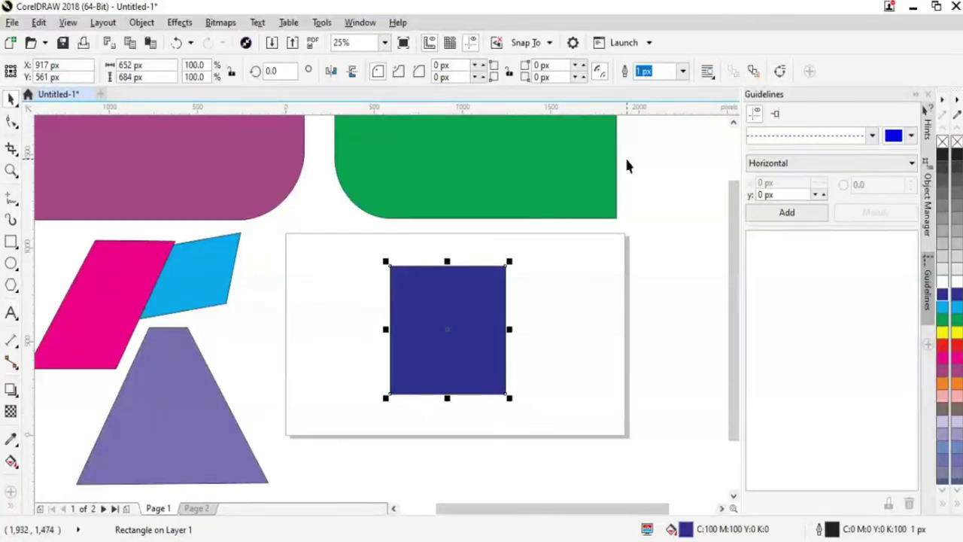
left_click_drag(510, 329, 472, 328)
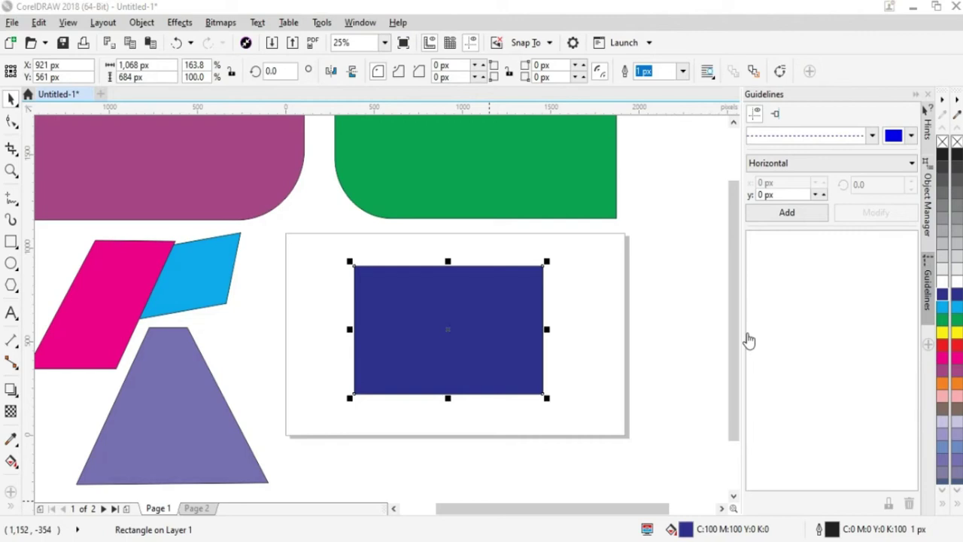
left_click(796, 39)
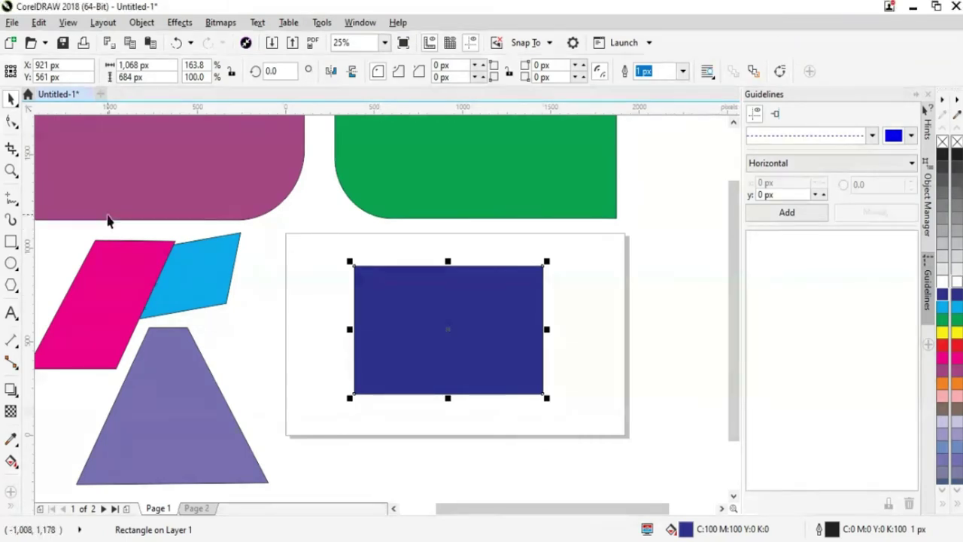
Step: Convert the dark blue rectangle to curves, mark a point on its top edge with the Shape tool, and undo the conversion
key("ctrl+q")
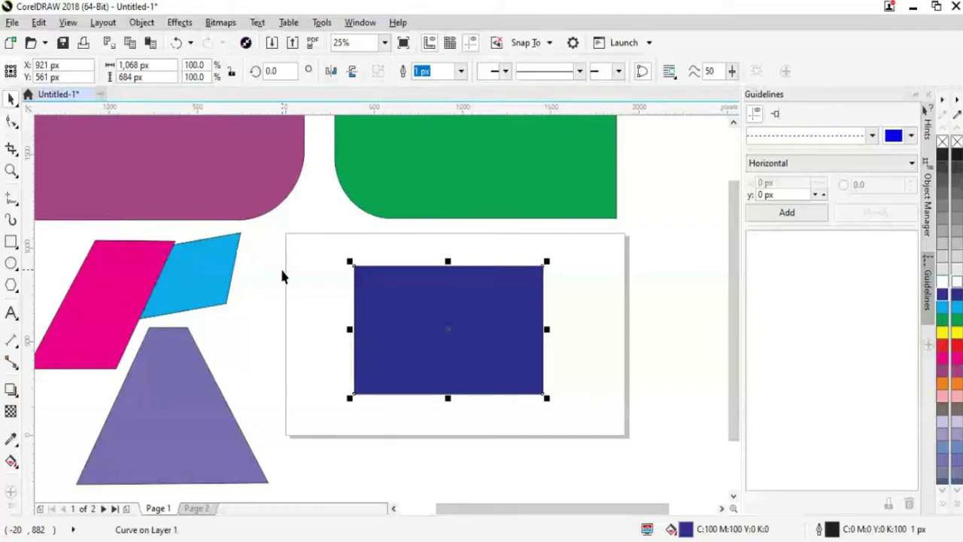
left_click(11, 121)
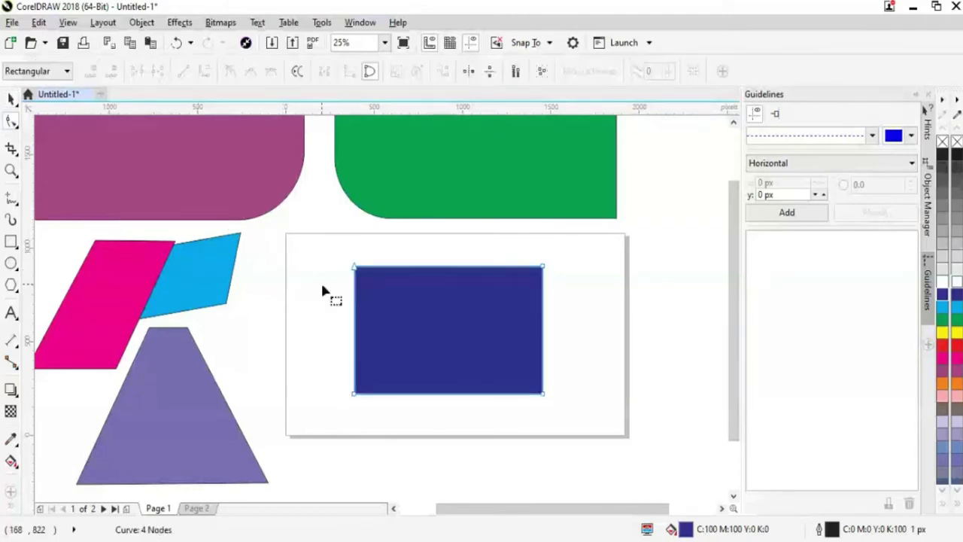
left_click(13, 126)
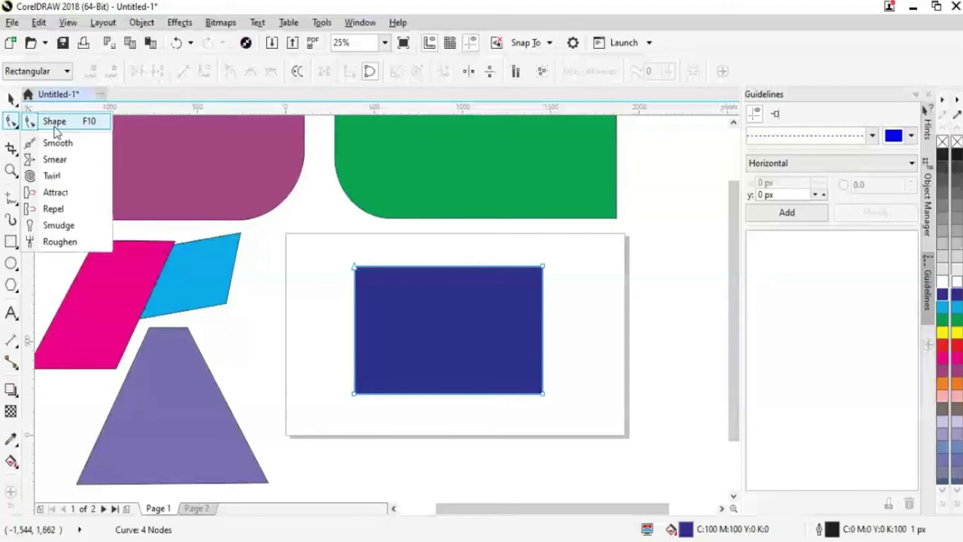
left_click(55, 126)
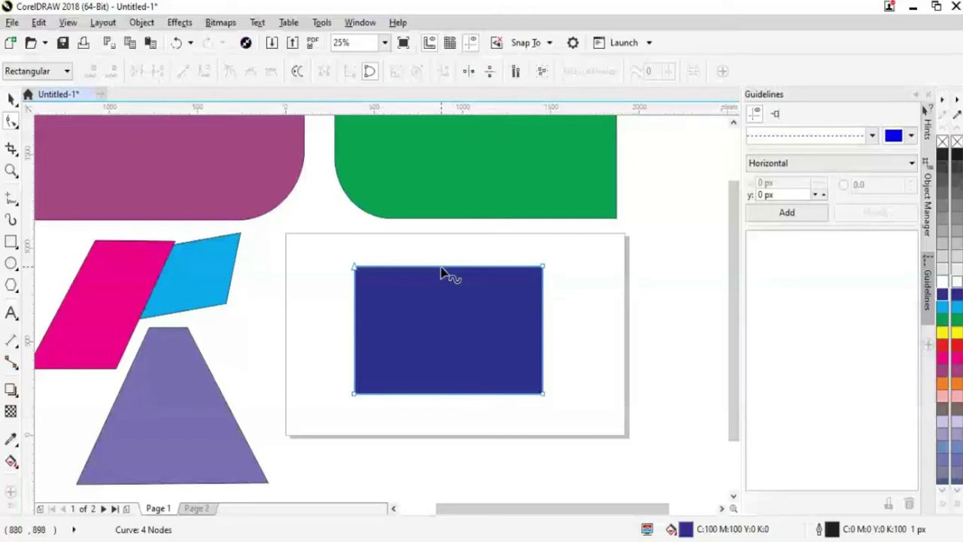
left_click(442, 267)
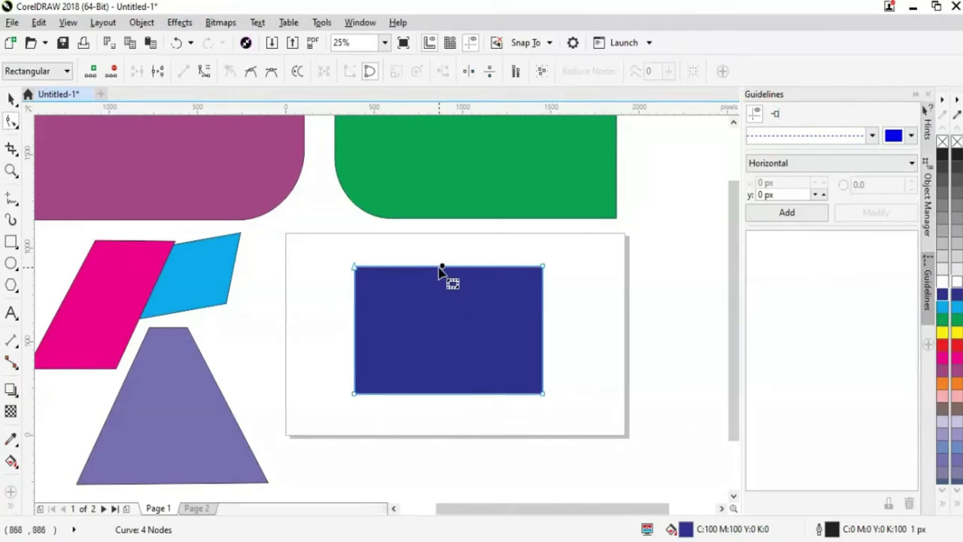
key("ctrl+z")
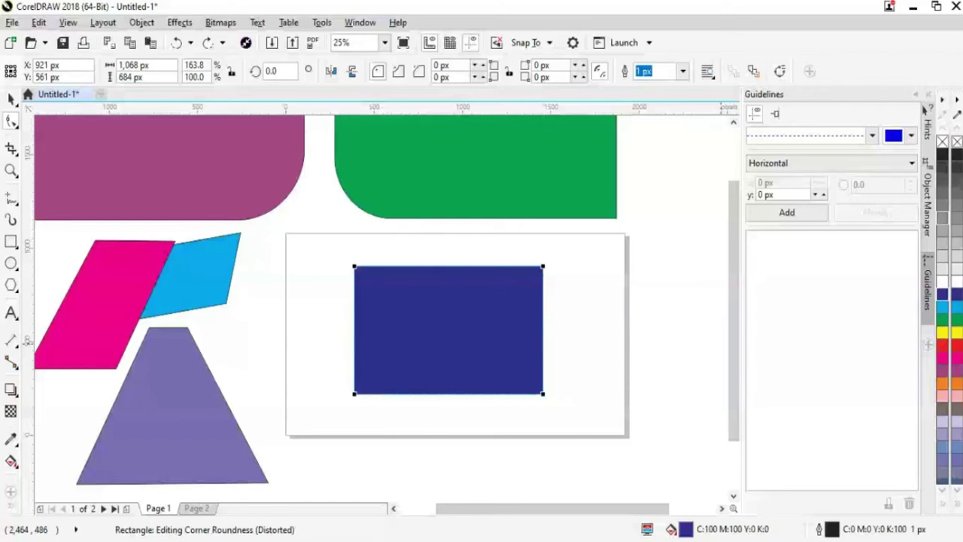
Step: Remove the rectangle's fill and set its outline width to 3 px
left_click(942, 143)
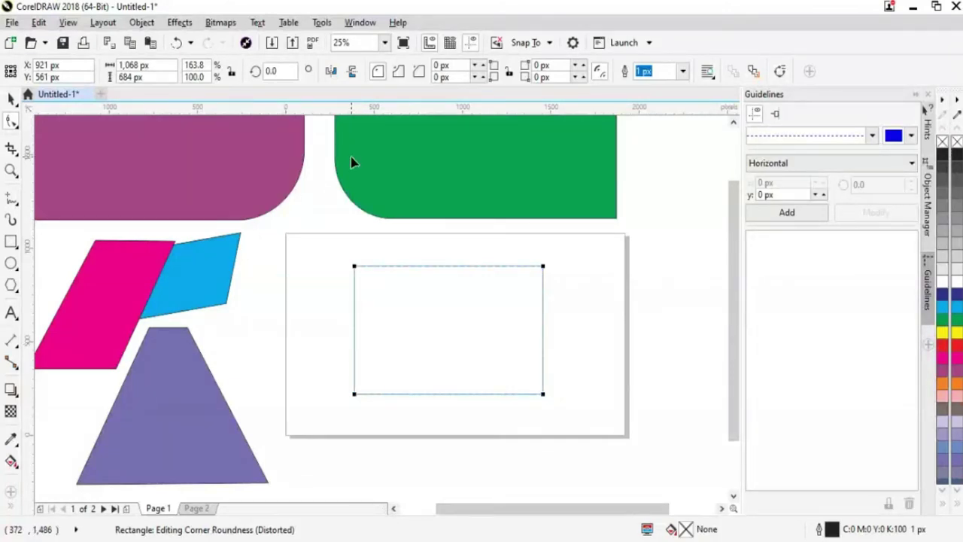
type("3")
key("Return")
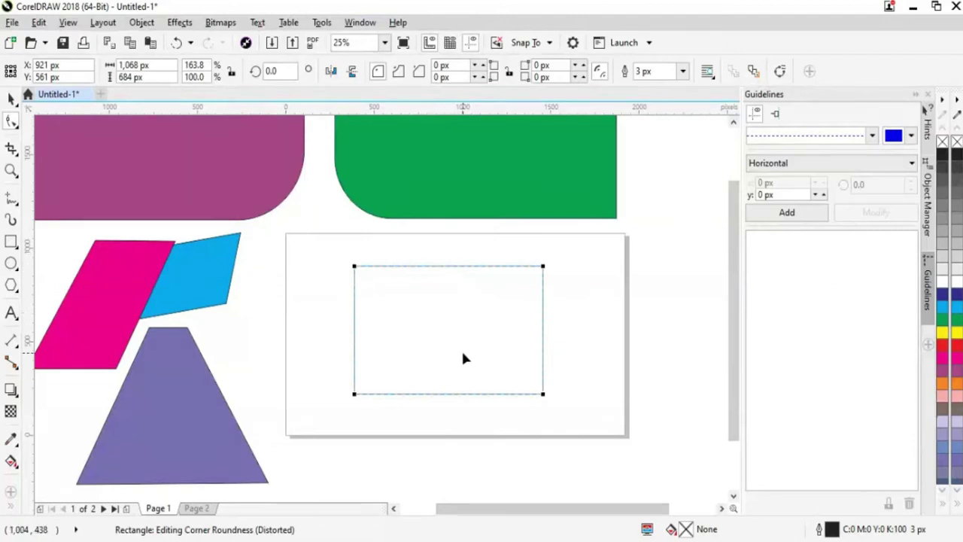
Step: Convert the unfilled rectangle to curves, and add a node near the middle of its top edge and delete it with the Shape tool
key("F10")
key("ctrl+q")
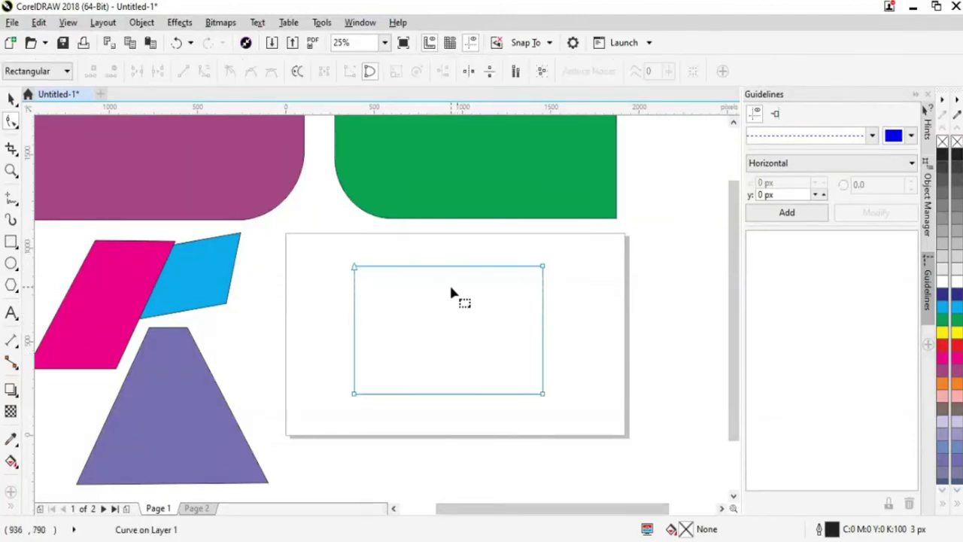
left_click(443, 266)
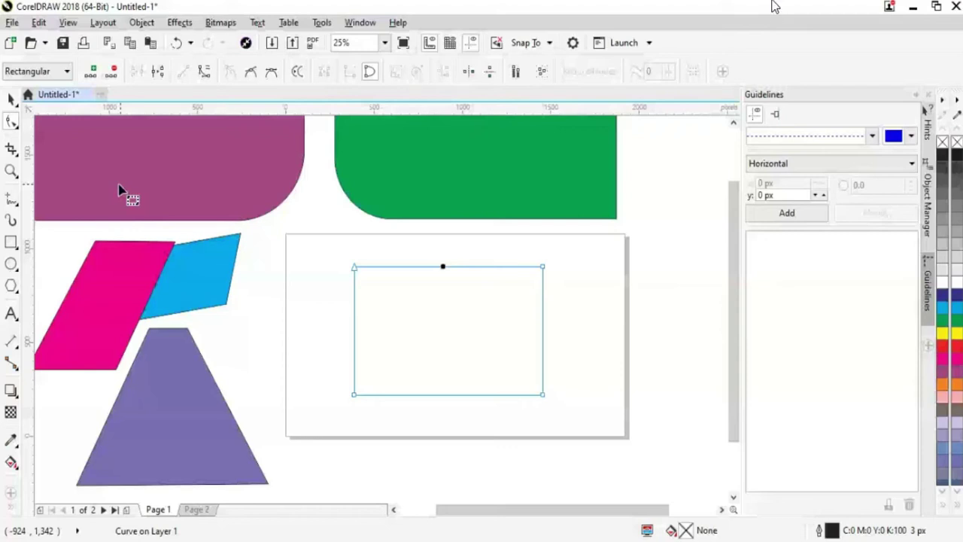
left_click(444, 269)
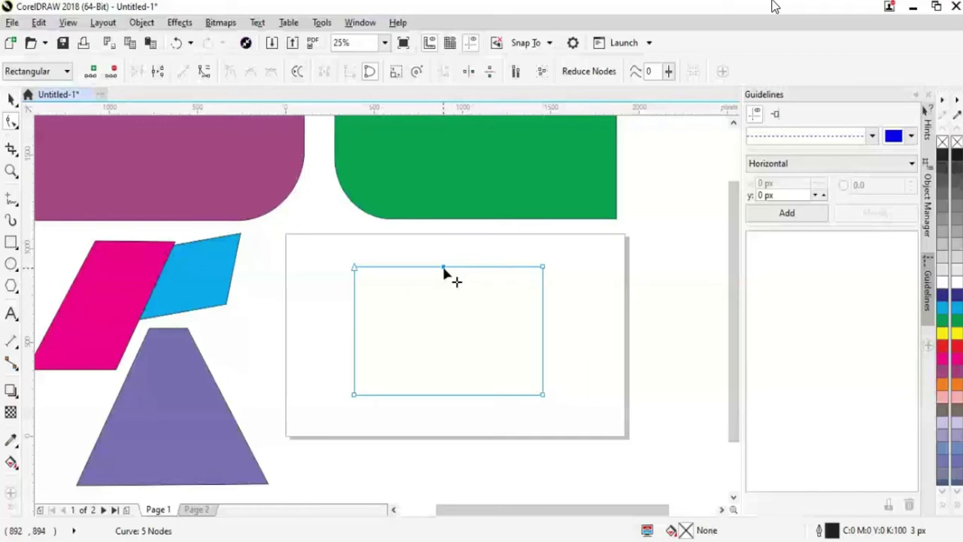
key("Delete")
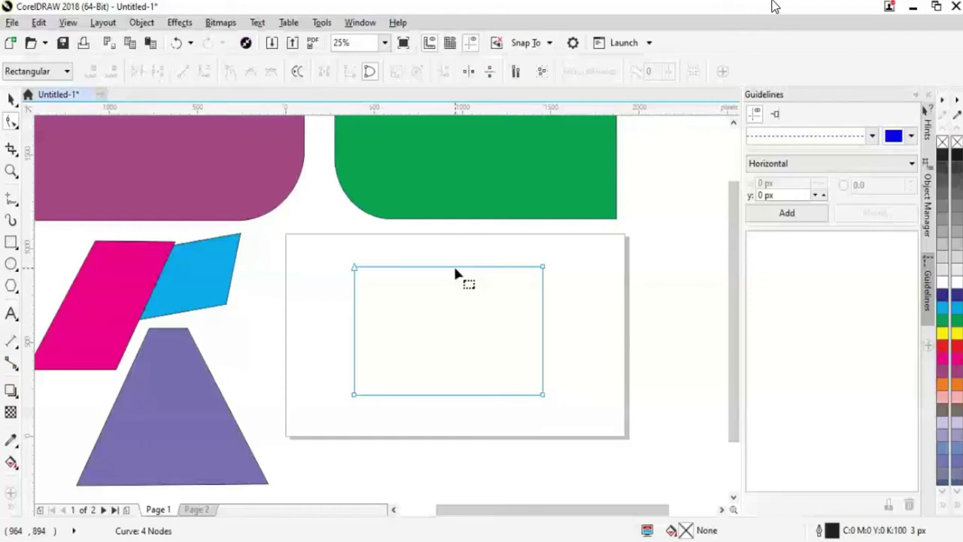
Step: Add a node at the middle of the rectangle's top edge, pull it down into a V-shaped notch, and fill the shape purple
left_click_drag(454, 268, 453, 292)
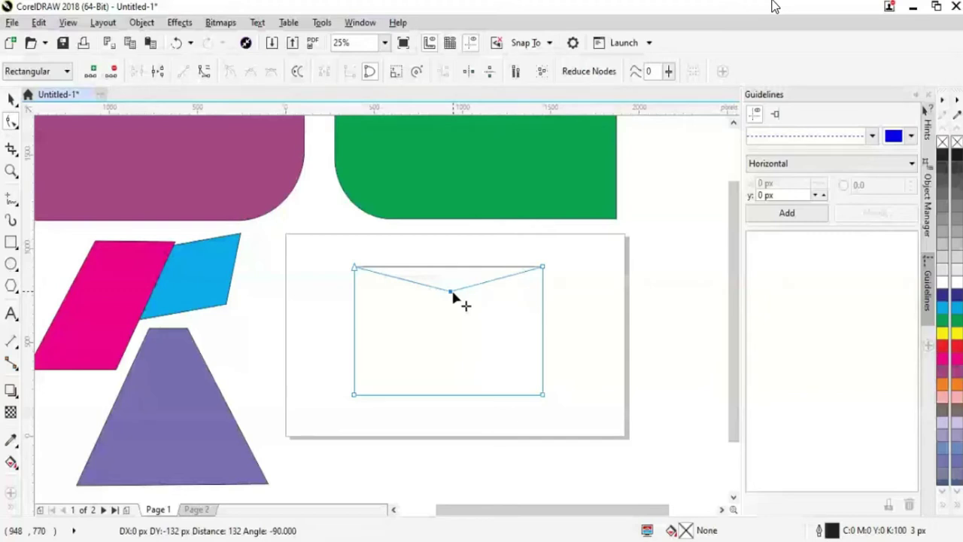
left_click_drag(454, 299, 451, 331)
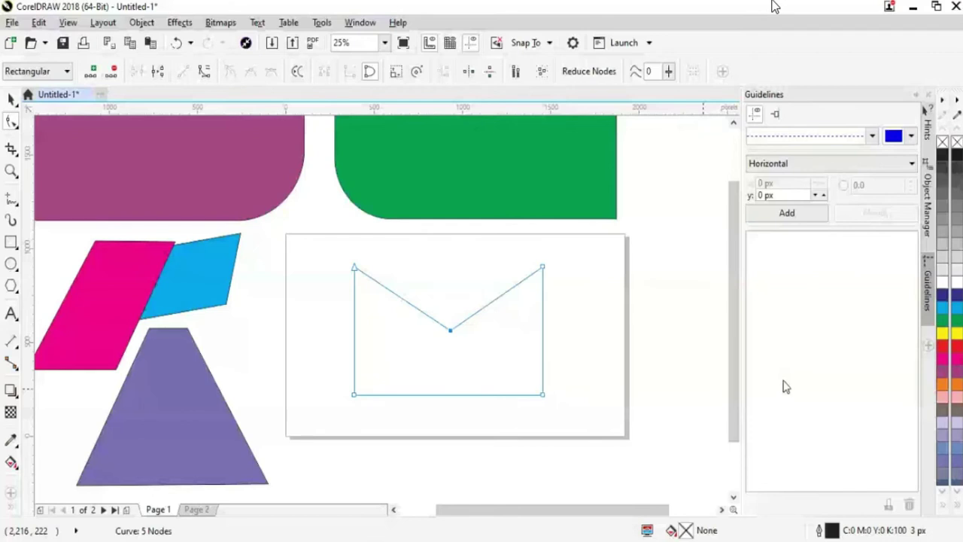
left_click(593, 363)
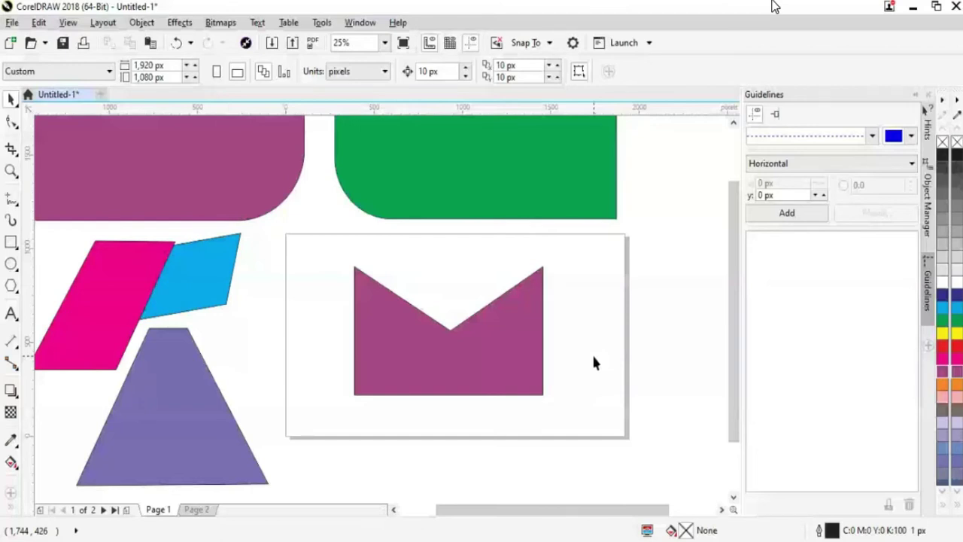
Step: Undo the V-shaped notch in the top edge and clear the purple fill from the rectangle
key("ctrl+z")
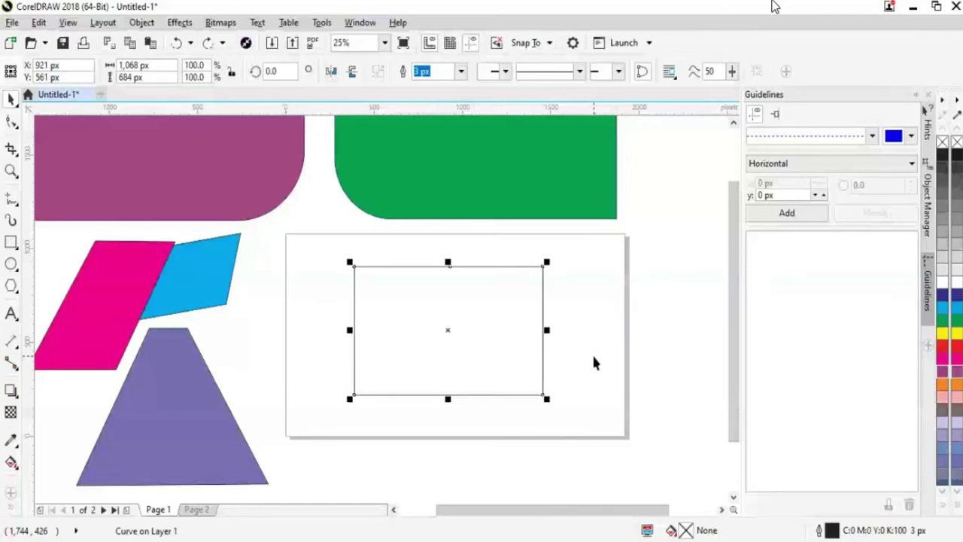
key("ctrl+shift+z")
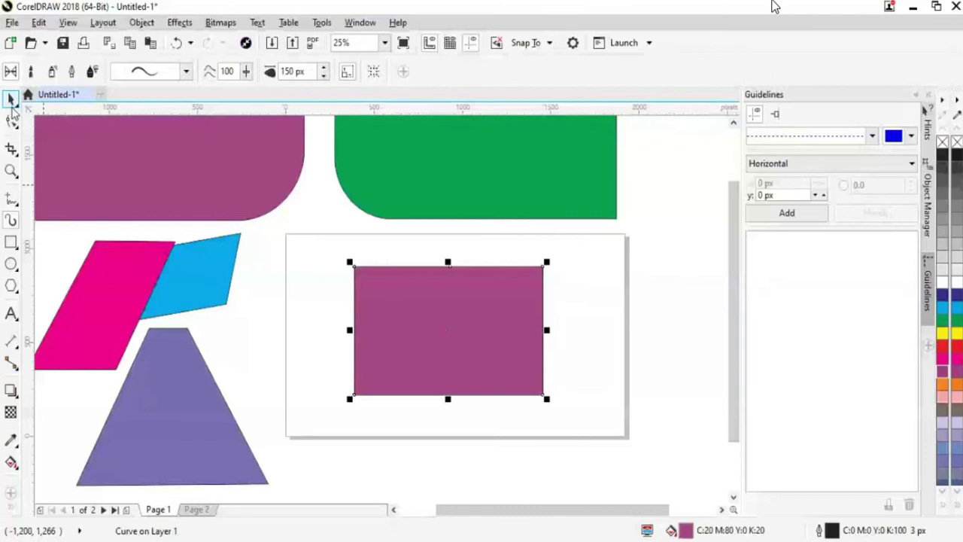
left_click(11, 99)
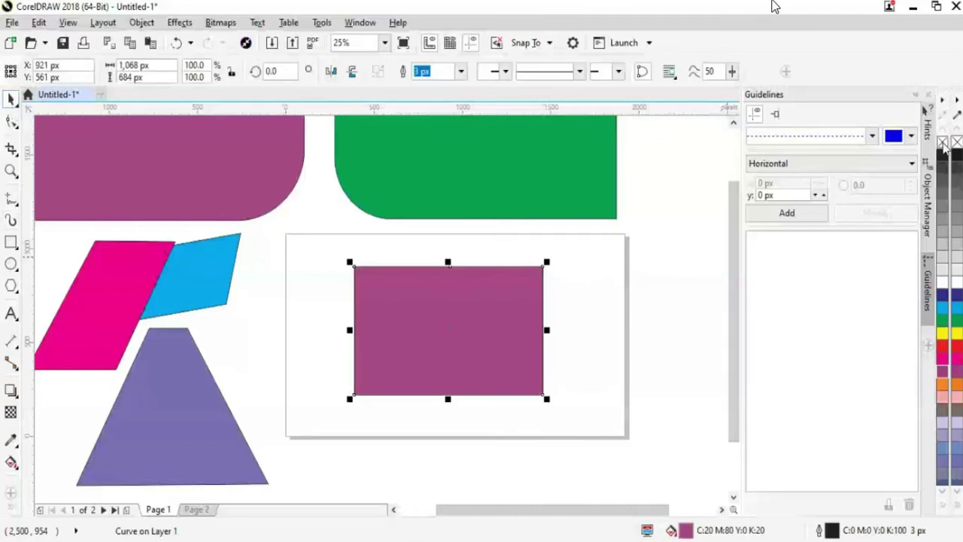
left_click(943, 142)
Step: Select the unfilled rectangle by its outline and examine the Convert to Curves and Convert Outline to Object commands
left_click(413, 271)
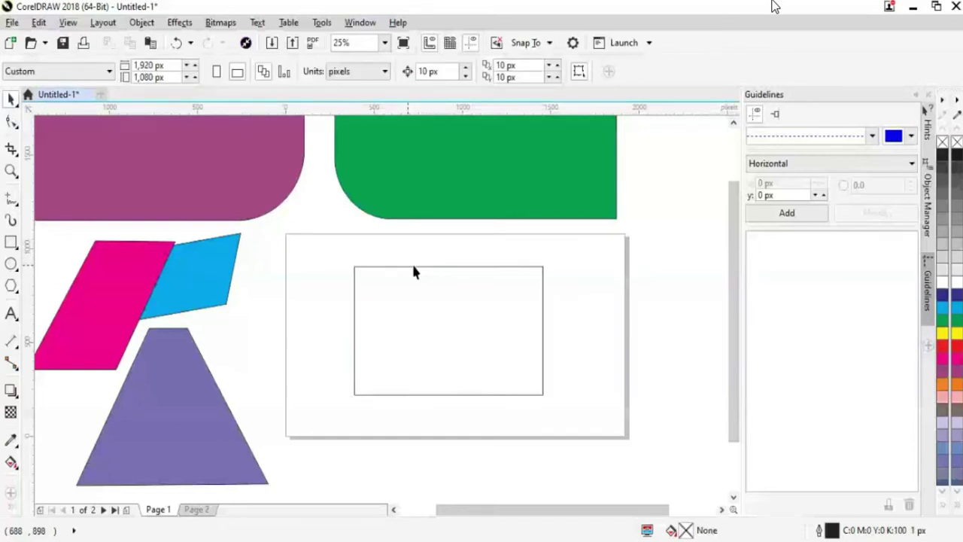
left_click(413, 266)
left_click(141, 22)
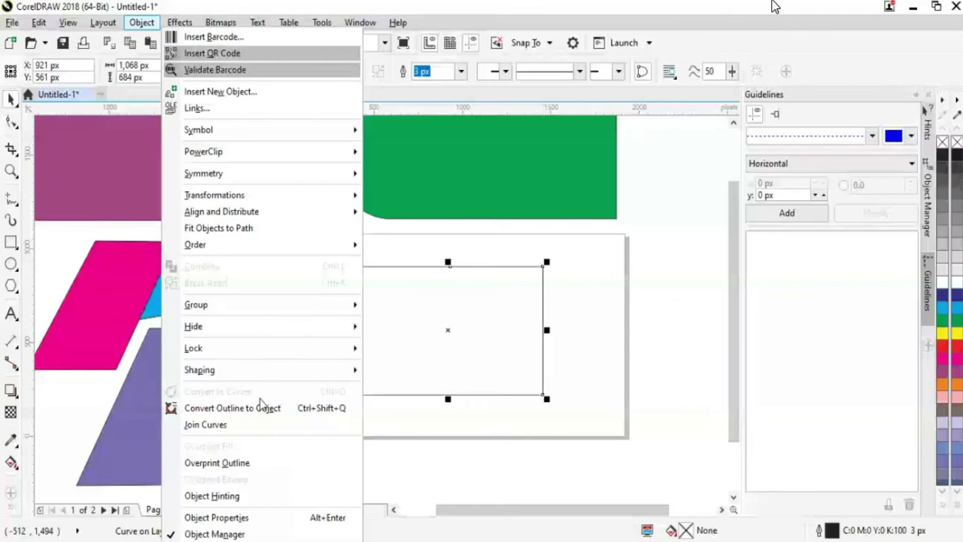
left_click(259, 407)
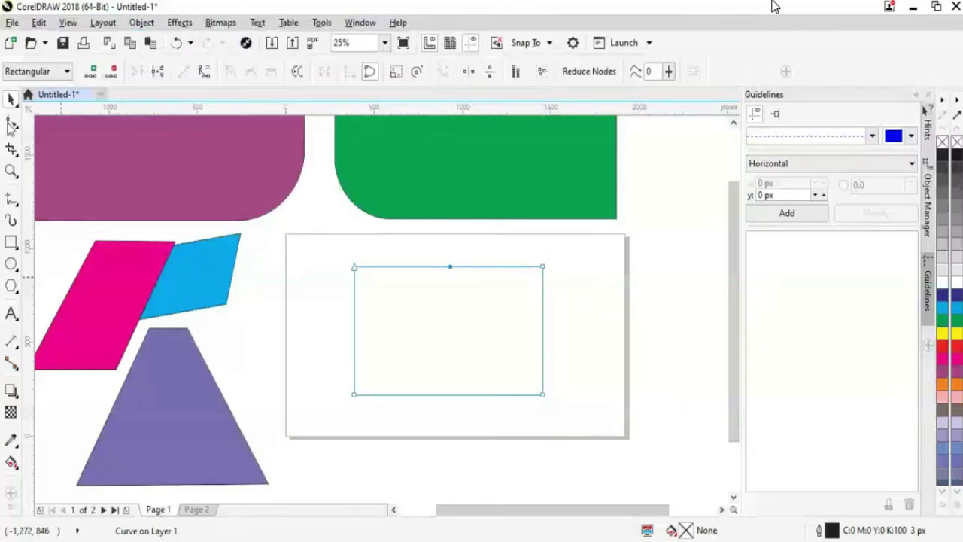
Step: Add a node midway on the rectangle's left edge with the Shape tool and pull it inward into a V-shaped notch
key("F10")
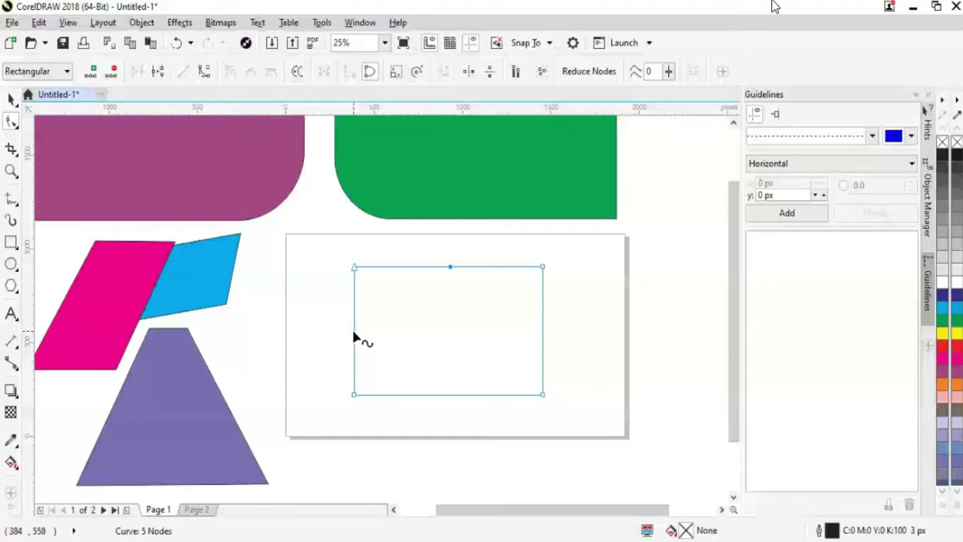
left_click(354, 333)
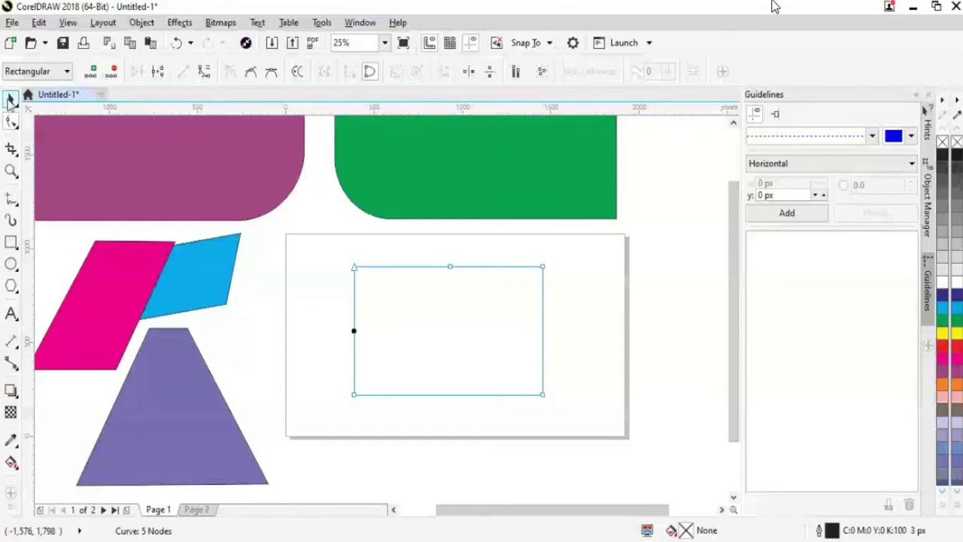
key("Escape")
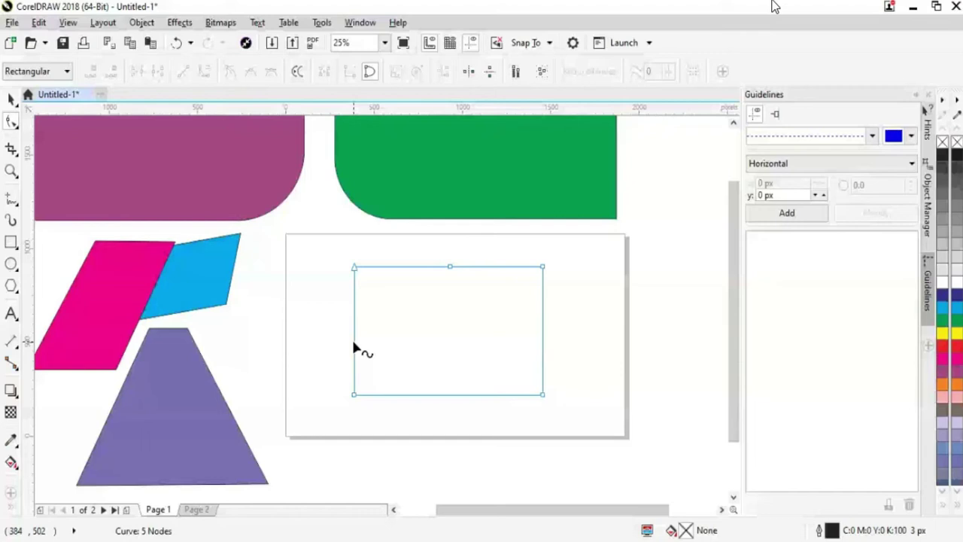
left_click(354, 333)
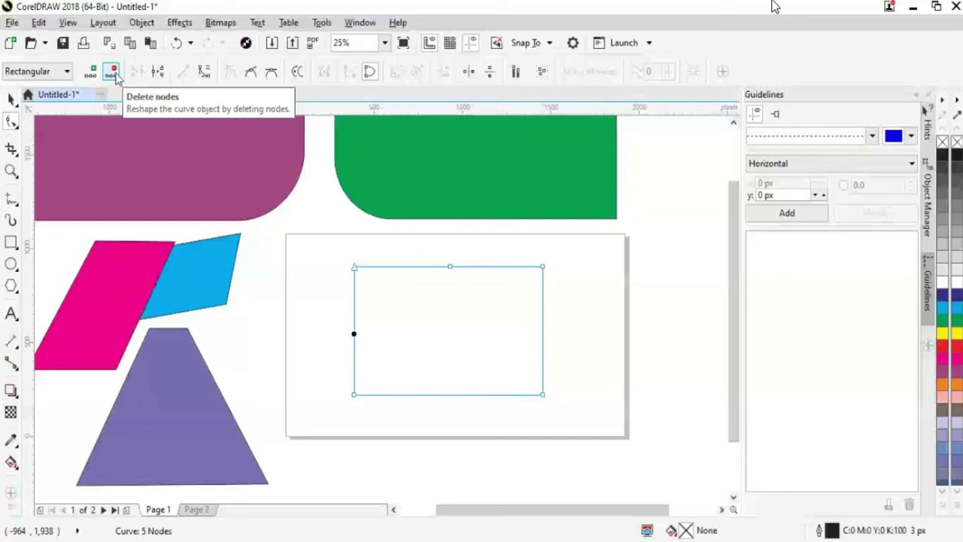
left_click(113, 74)
double_click(354, 335)
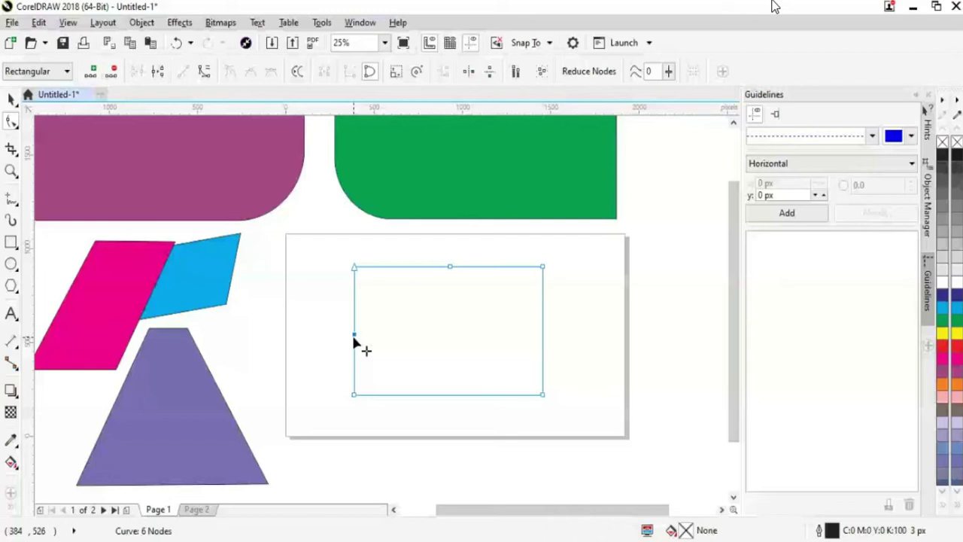
left_click_drag(354, 338, 418, 337)
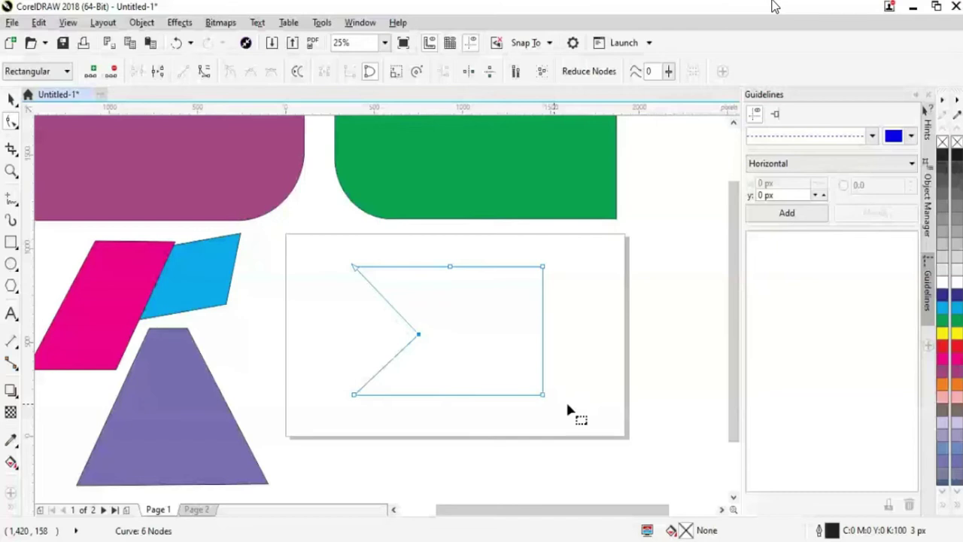
Step: Fill the notched rectangle orange and pull a new node midway on its right edge inward into a second V-shaped notch
key("space")
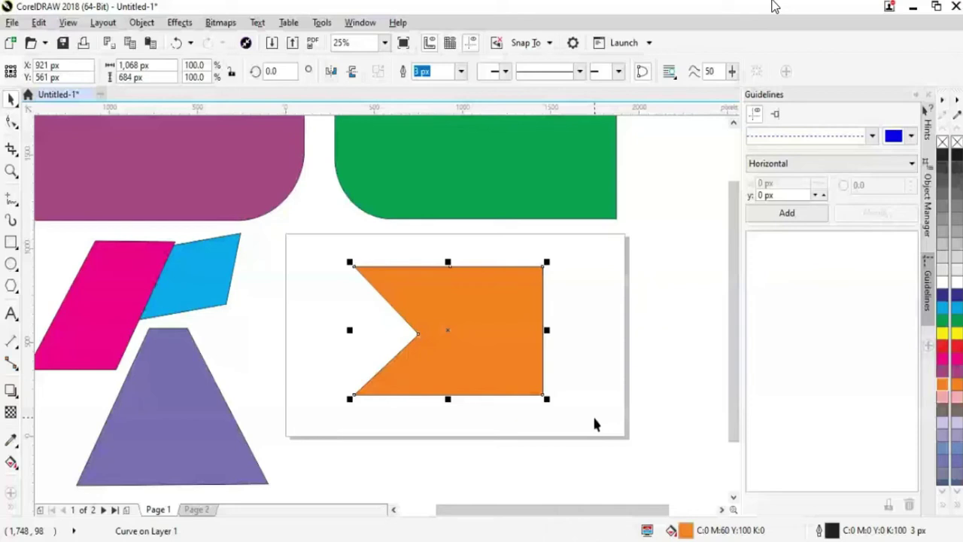
key("space")
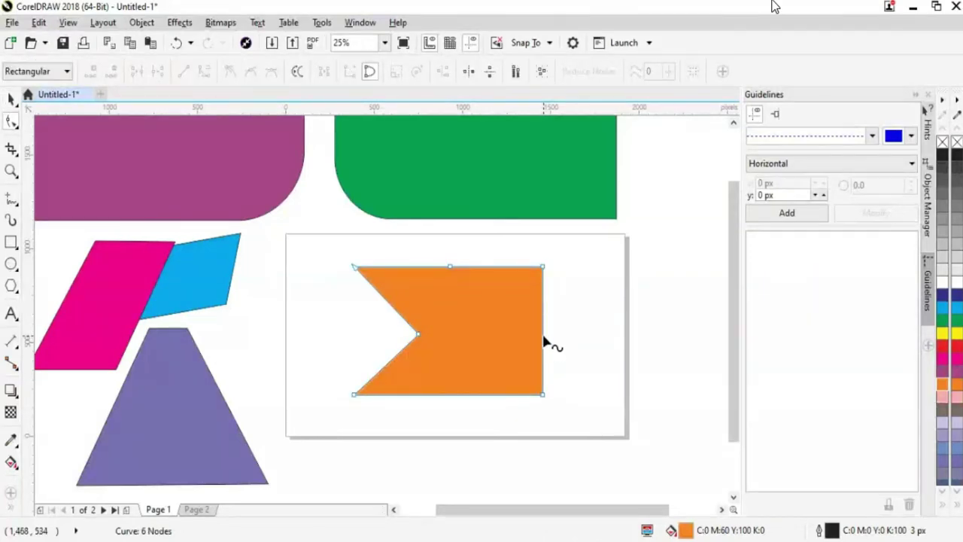
left_click(543, 335)
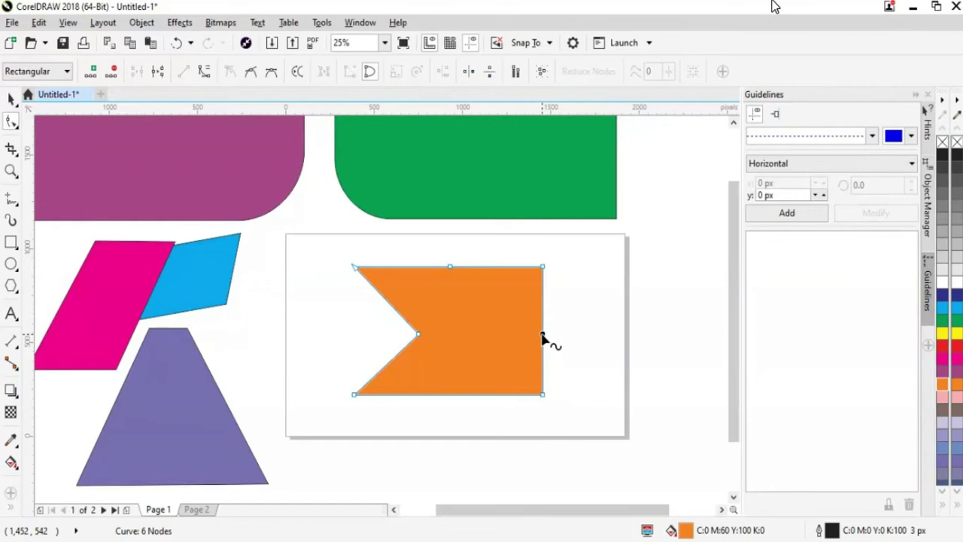
left_click(91, 73)
left_click_drag(543, 336, 465, 325)
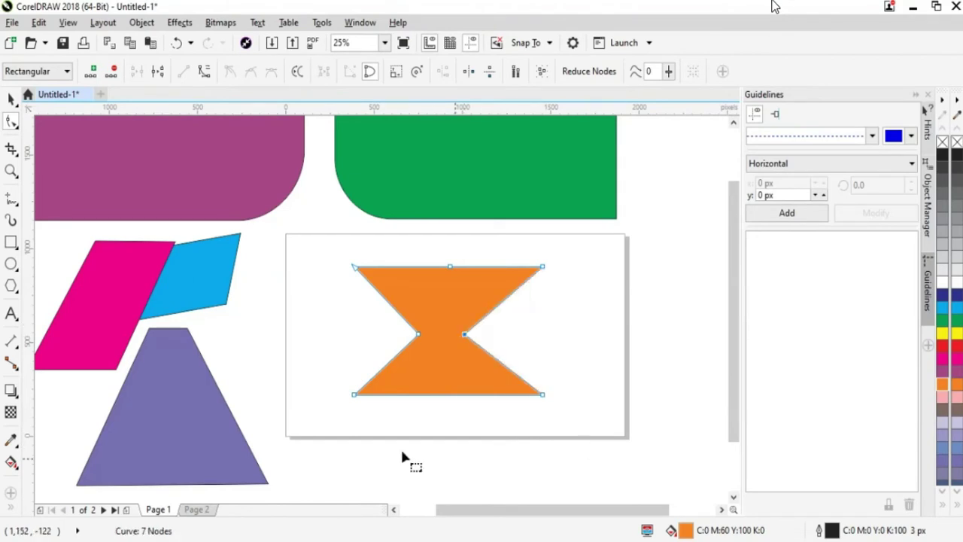
key("space")
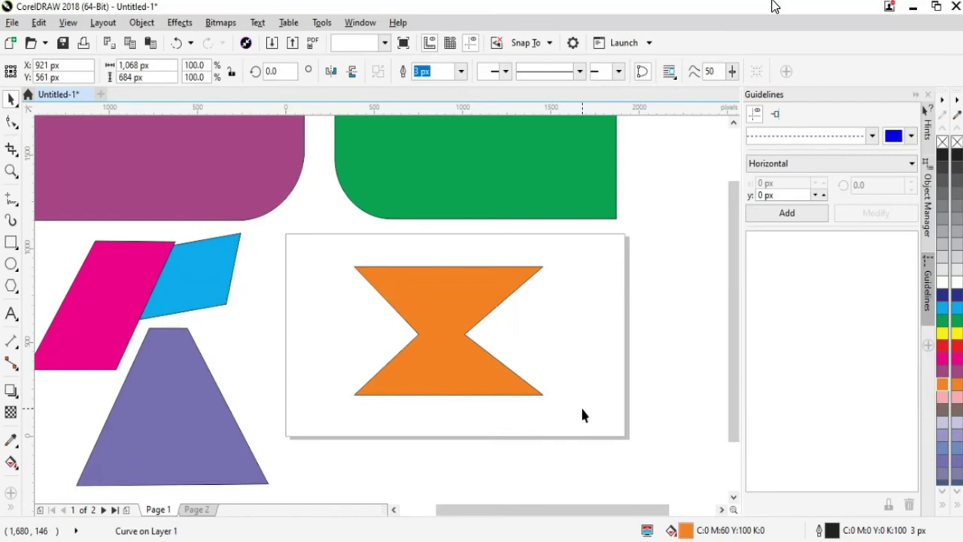
left_click(580, 406)
Step: Delete the top-edge middle node and both inward notch nodes of the orange shape with the Shape tool
left_click(447, 381)
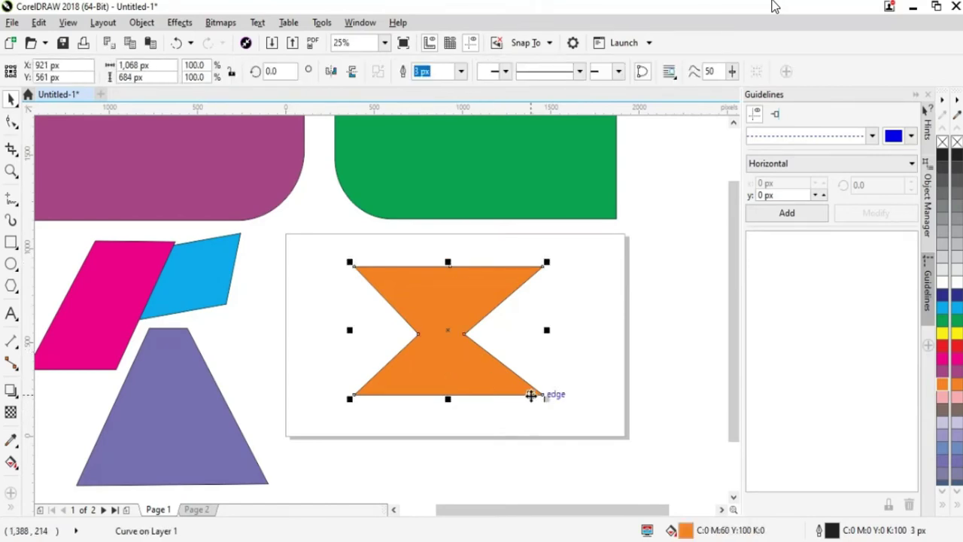
left_click(12, 121)
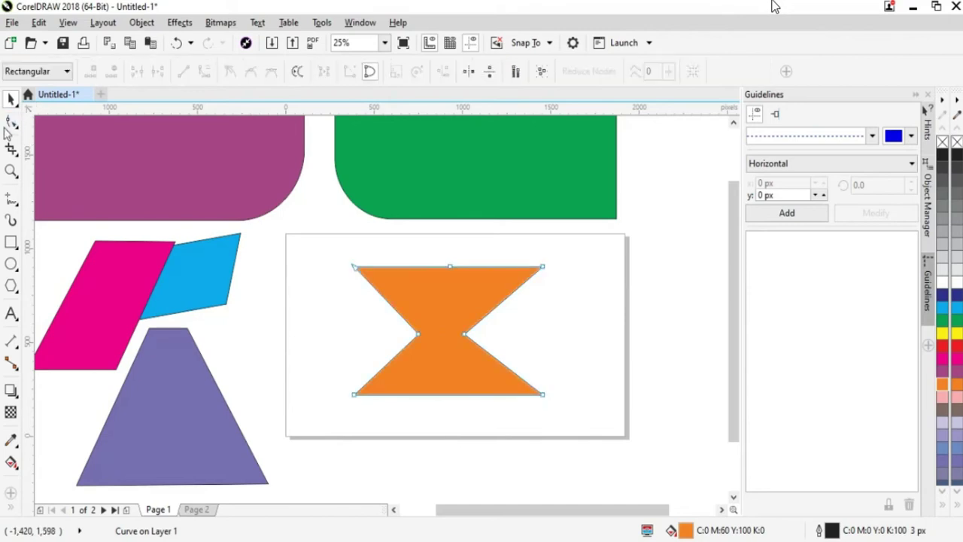
left_click(450, 268)
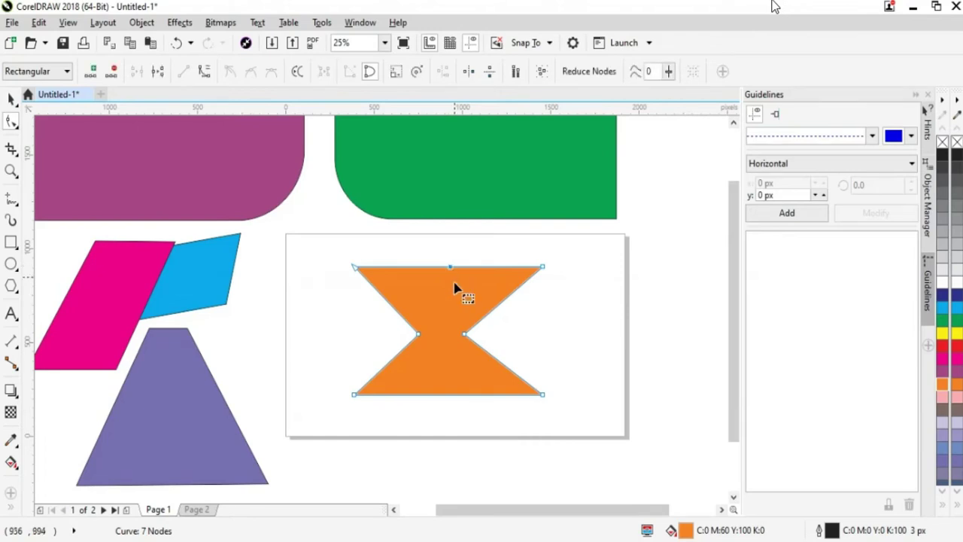
left_click(113, 74)
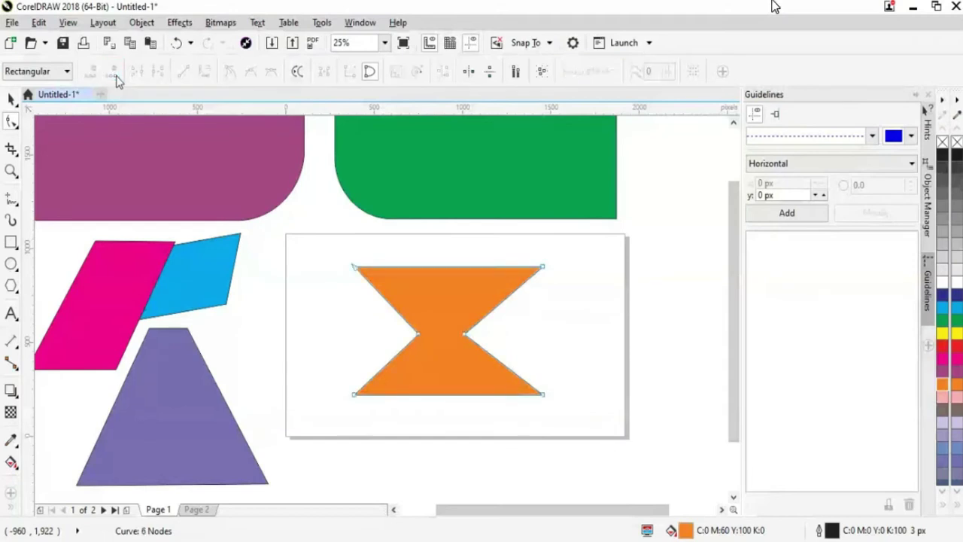
left_click(464, 334)
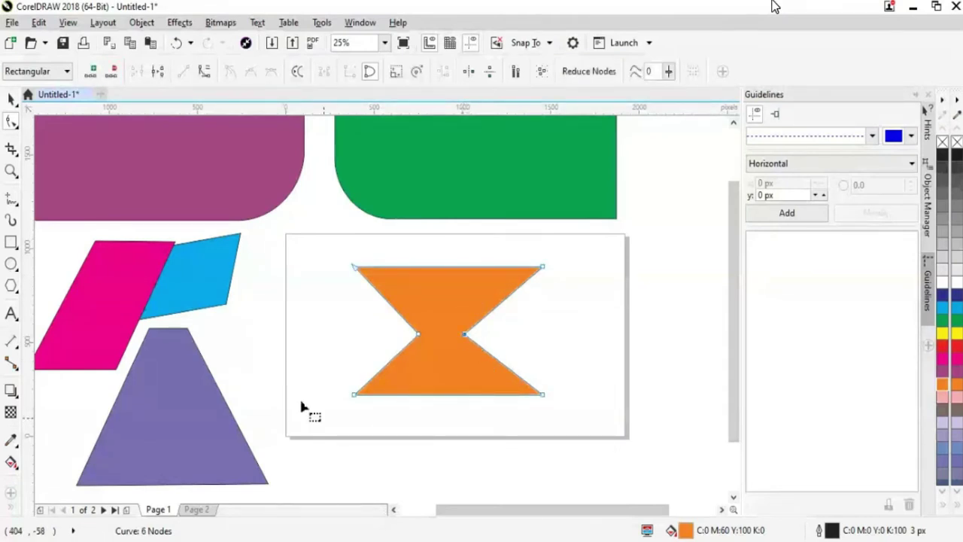
left_click(112, 74)
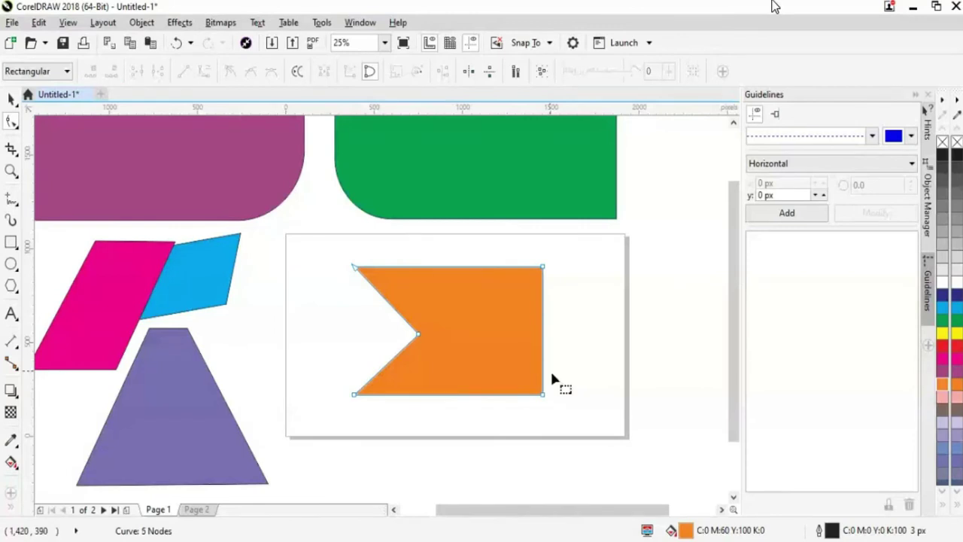
left_click(420, 338)
left_click(112, 71)
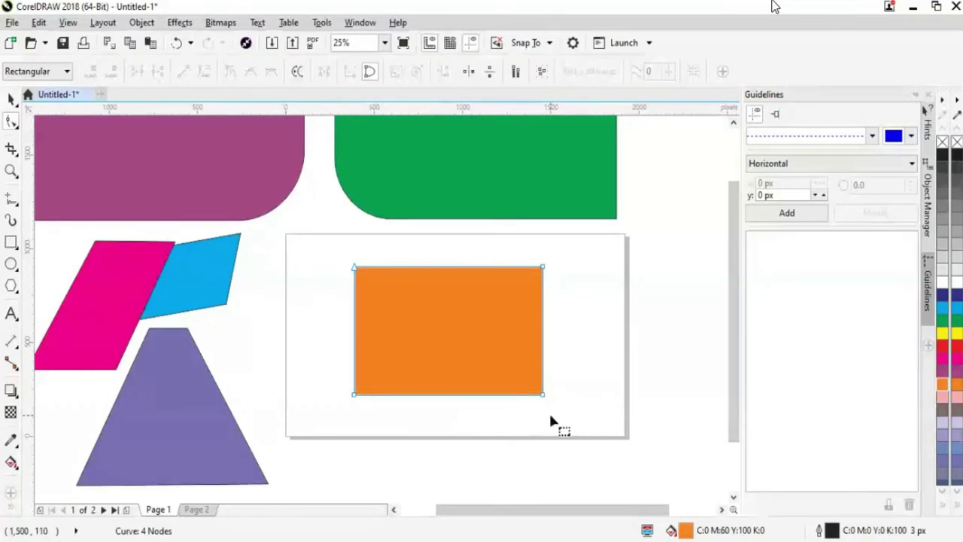
Step: Add a node at the middle of the orange rectangle's top edge and delete it again
left_click(12, 100)
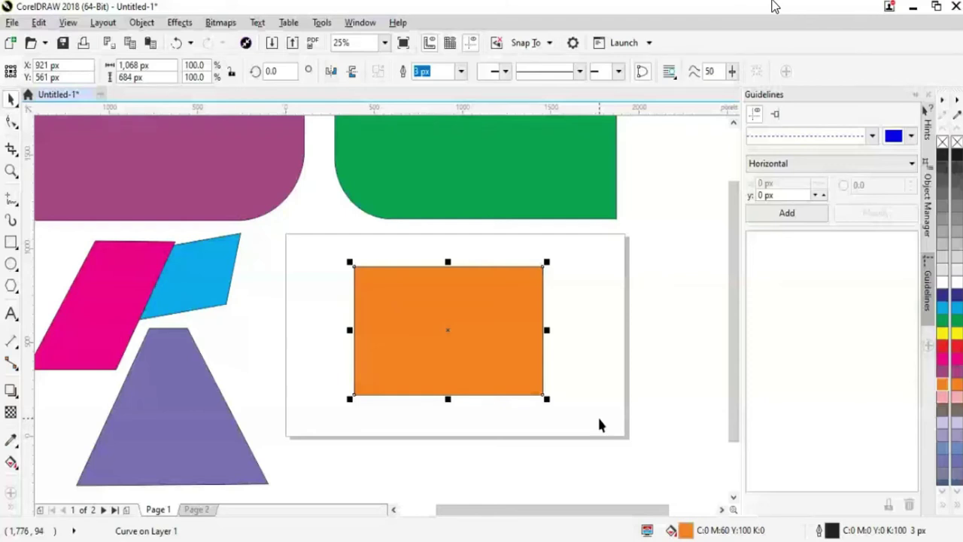
left_click(11, 121)
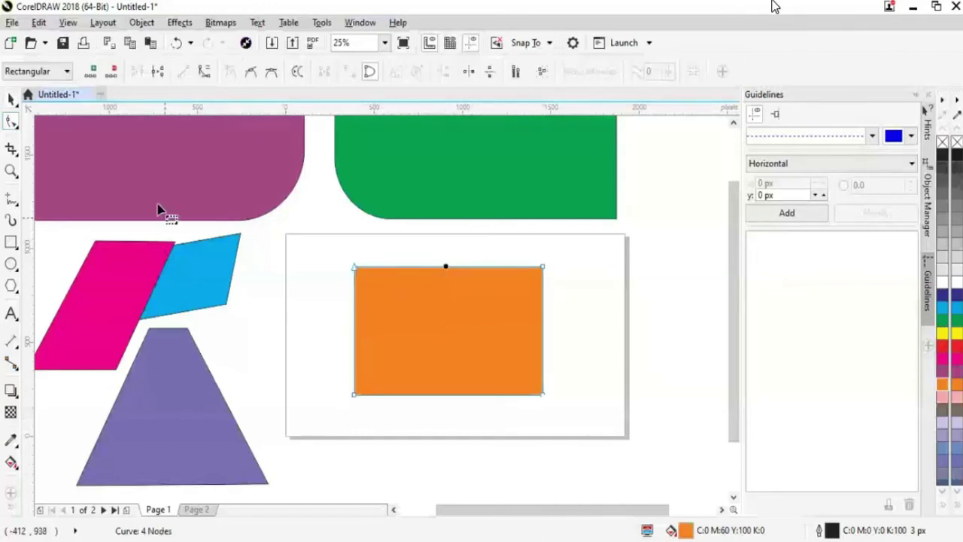
double_click(447, 267)
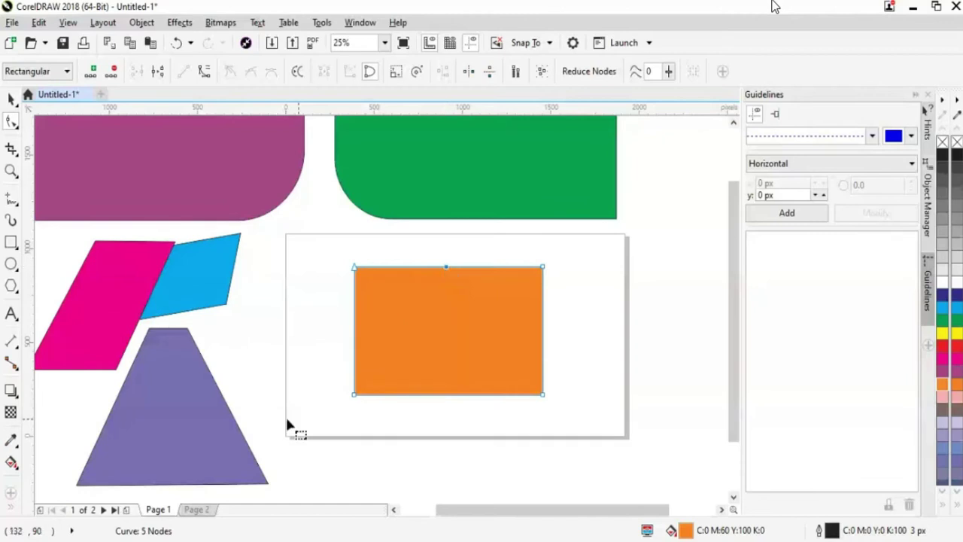
left_click(113, 71)
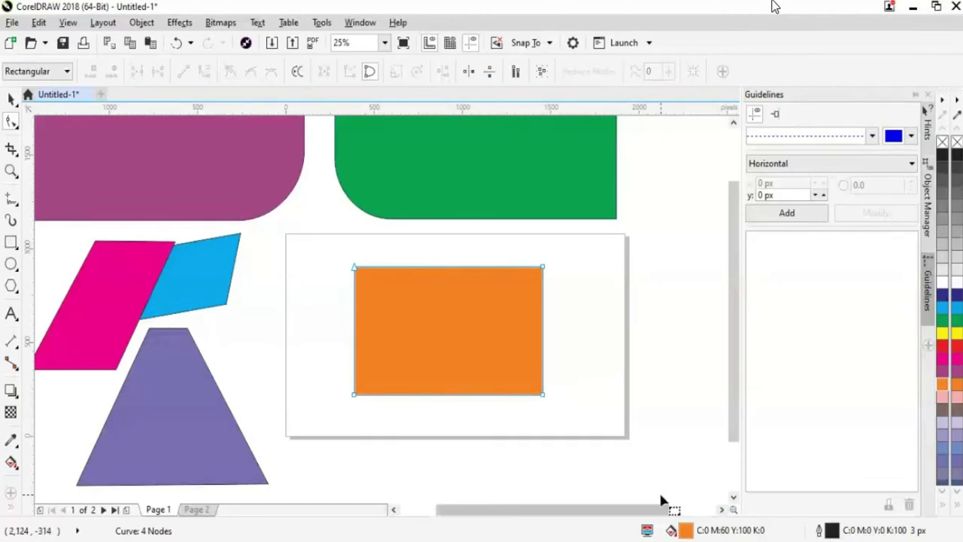
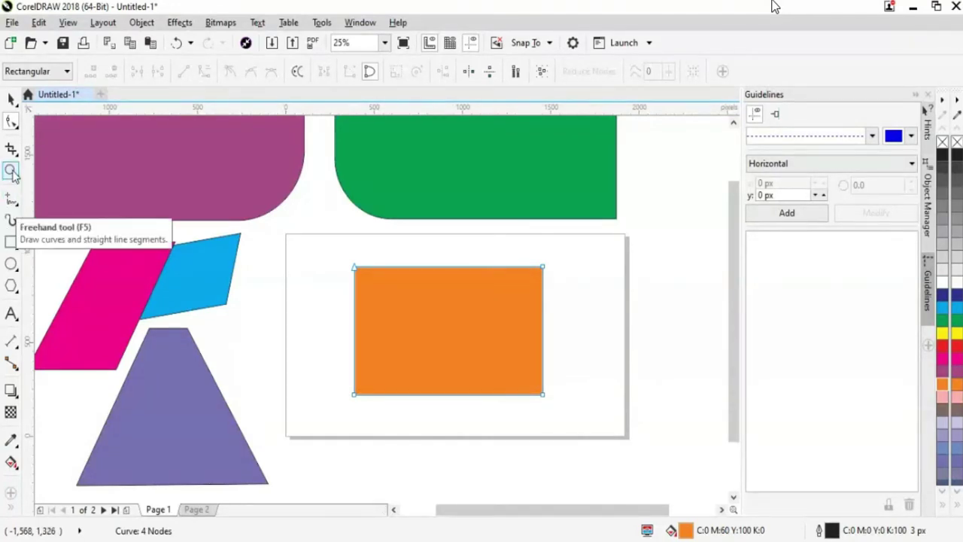
Step: Pull a new node on the orange rectangle's top edge down into a shallow V-shaped notch, and delete that node
left_click(13, 123)
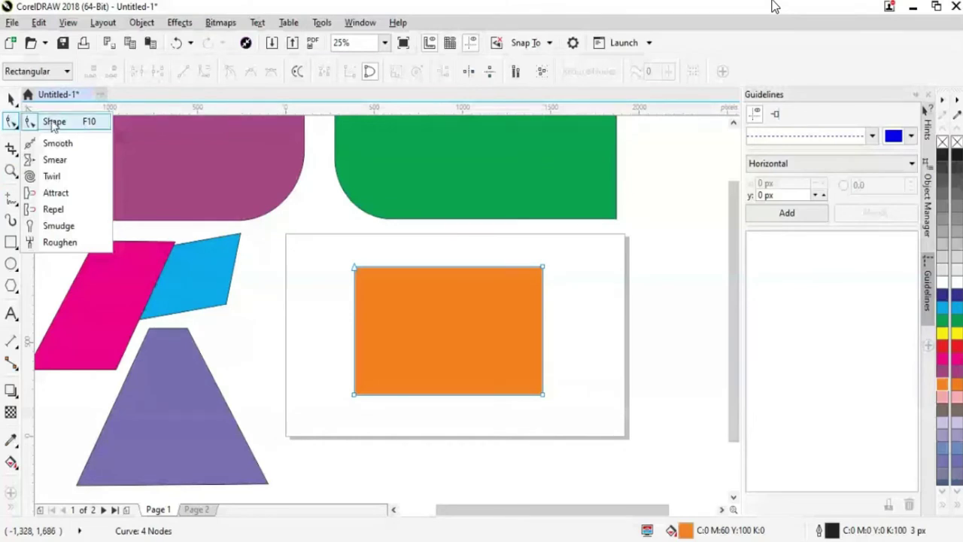
left_click(54, 123)
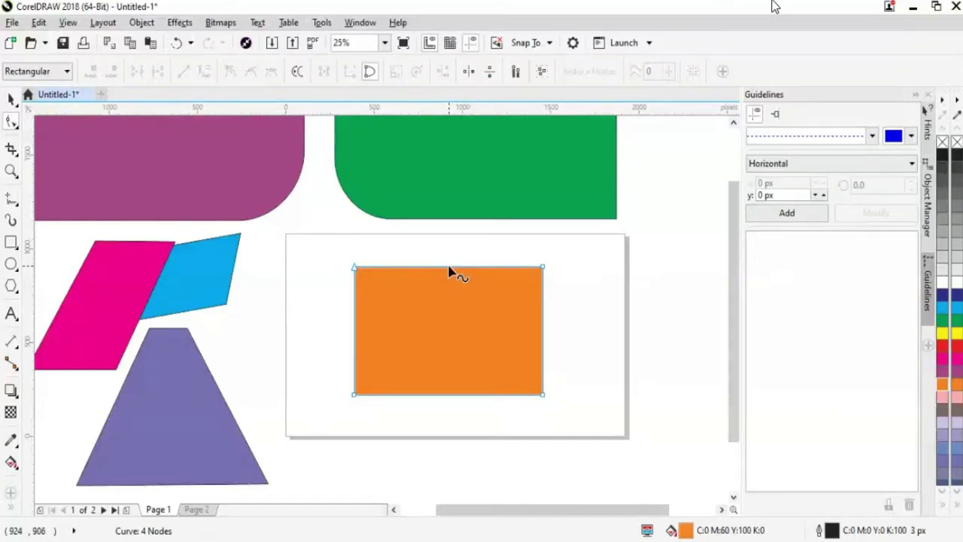
left_click(449, 269)
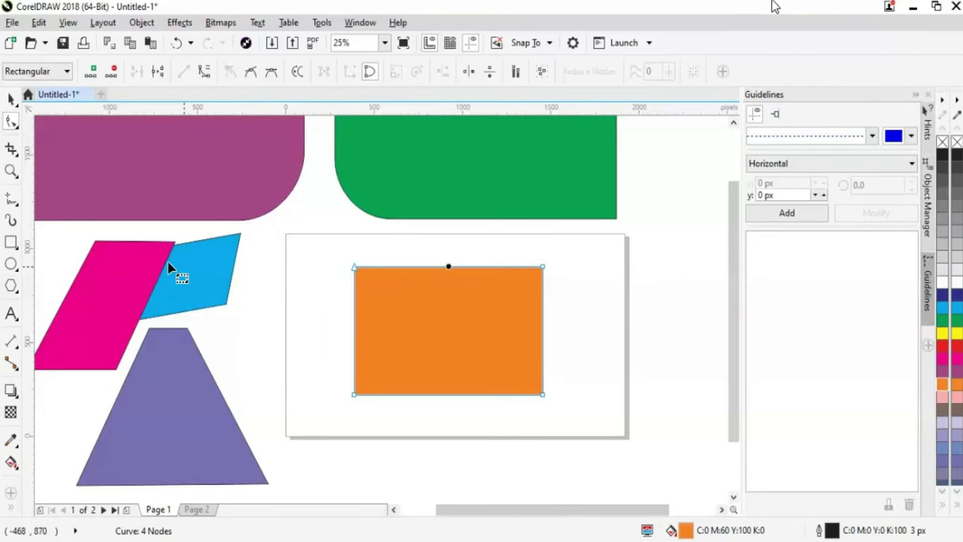
left_click(93, 74)
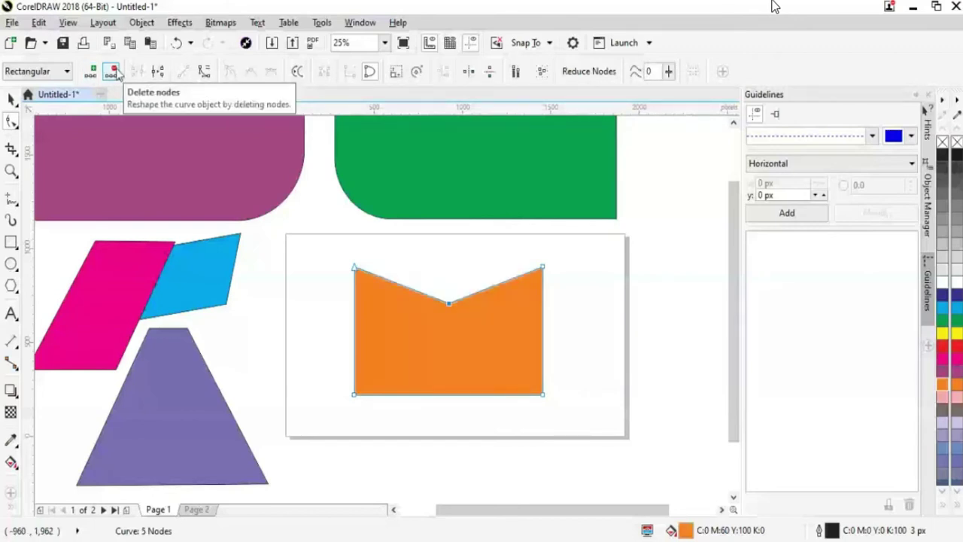
left_click(113, 70)
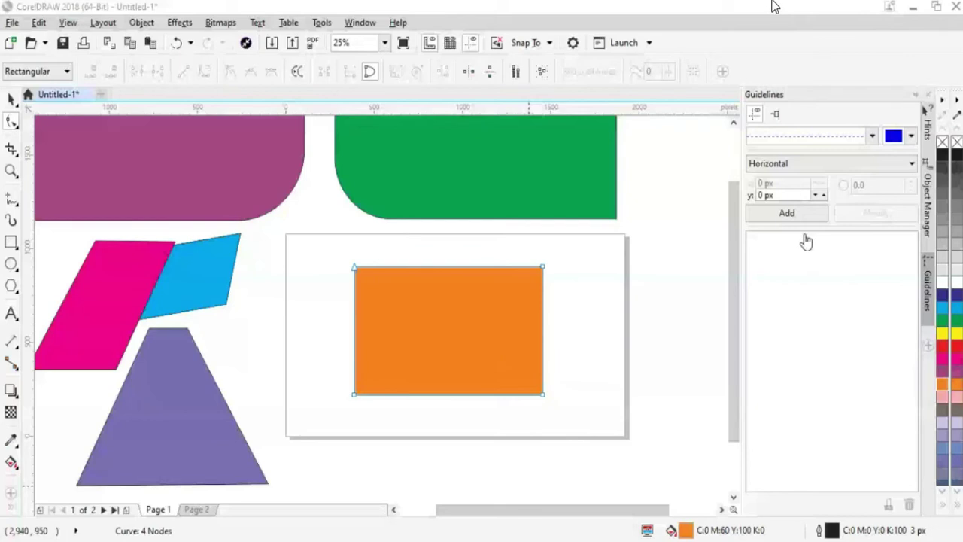
Step: Move the orange rectangle over the page's upper-left corner, to about X 493 px, Y 778 px, and select its two upper corner nodes
key("space")
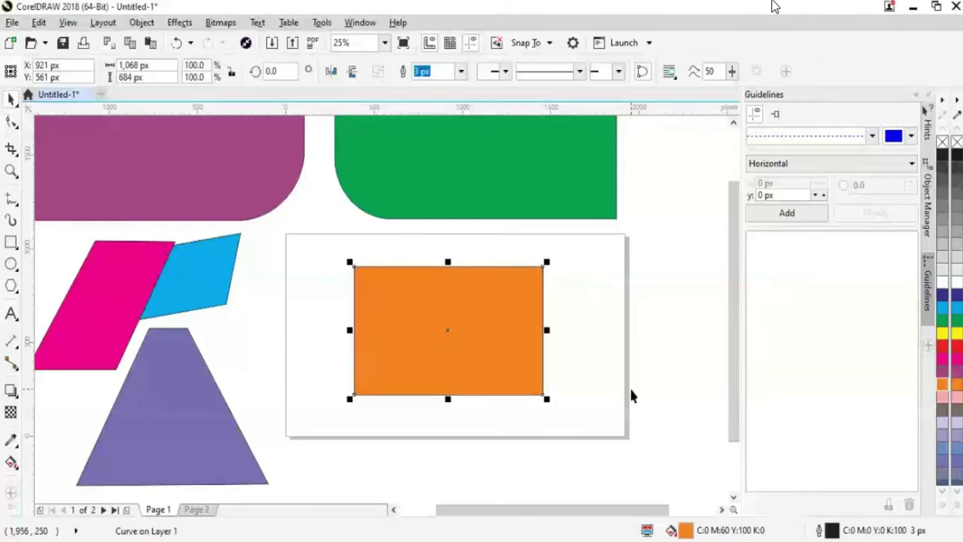
left_click_drag(509, 352, 426, 316)
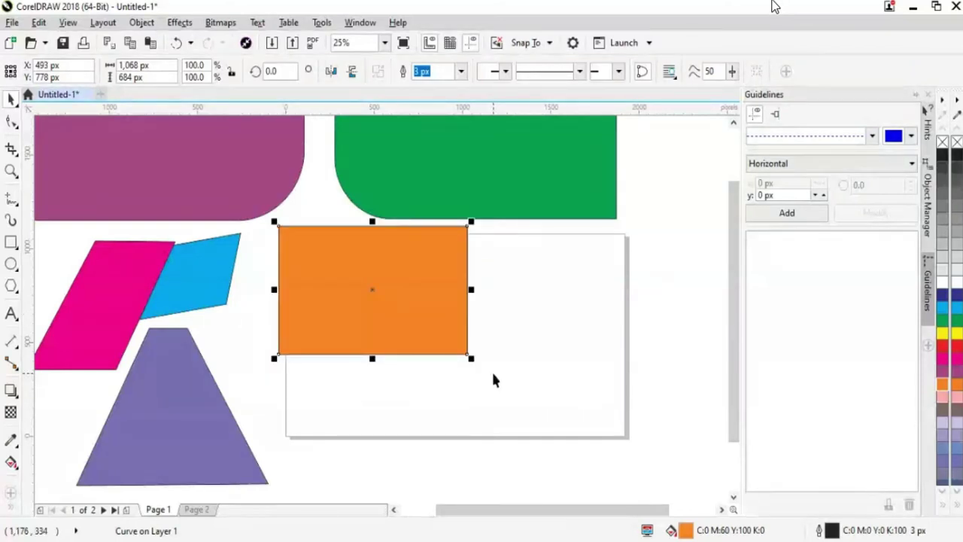
left_click(11, 122)
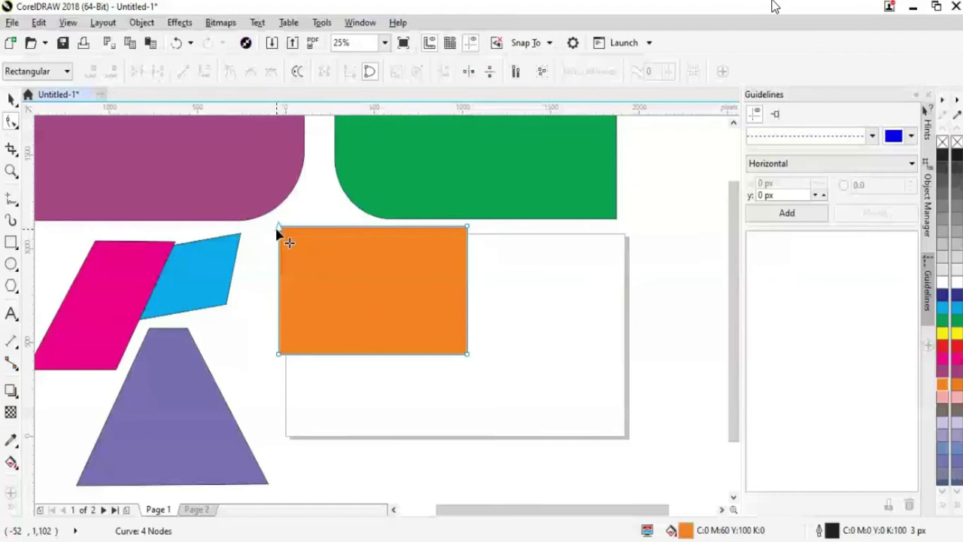
left_click(278, 229)
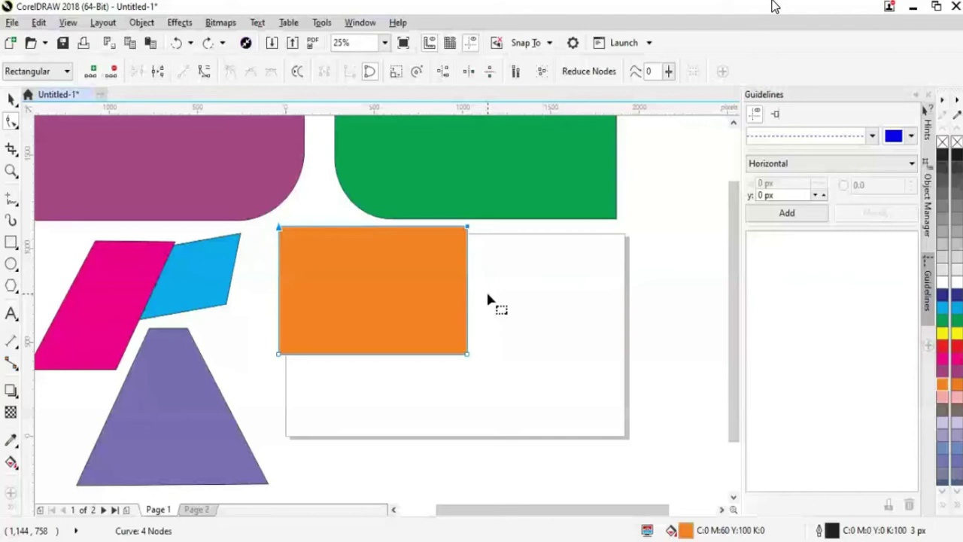
key("space")
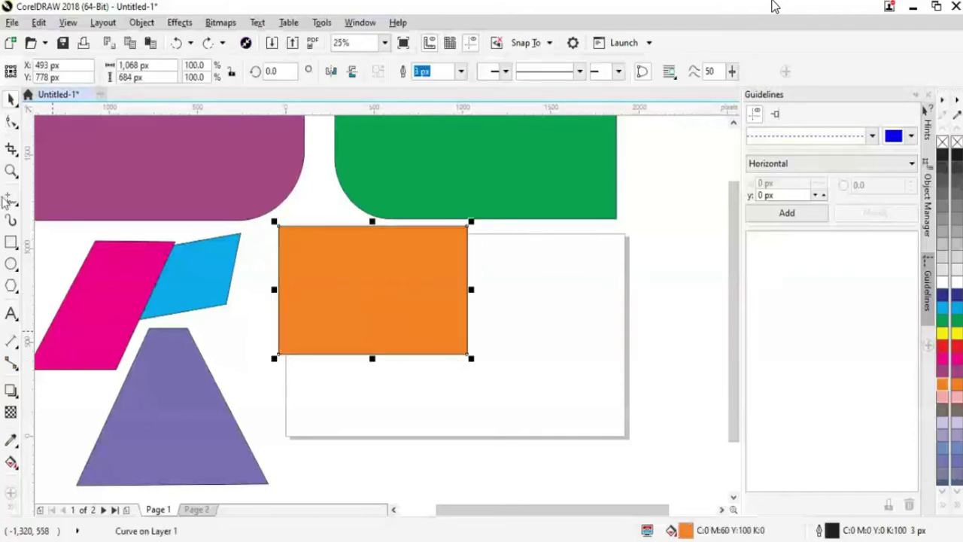
Step: Shift the rectangle's two upper corner nodes together to the right, forming a parallelogram about 1,344 px wide and 596 px high
left_click(12, 122)
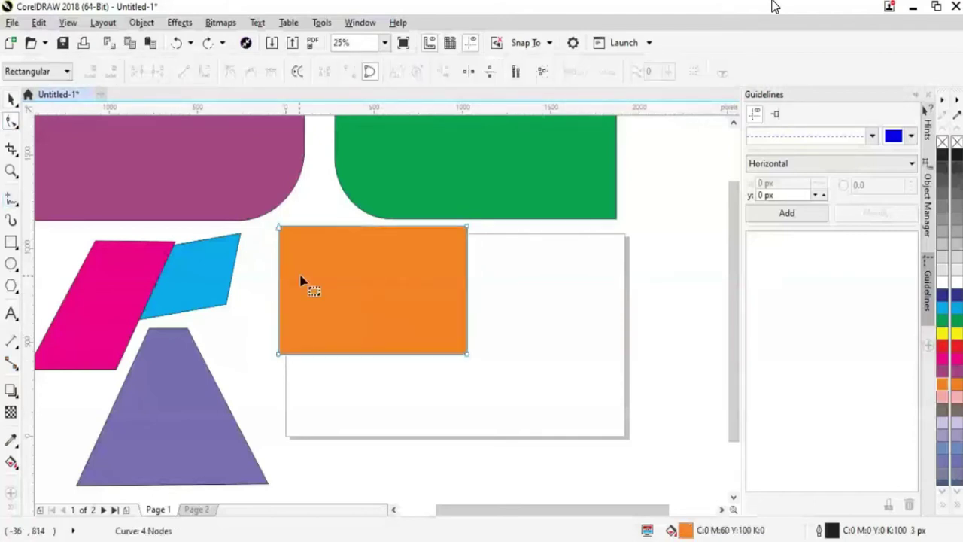
left_click(280, 232)
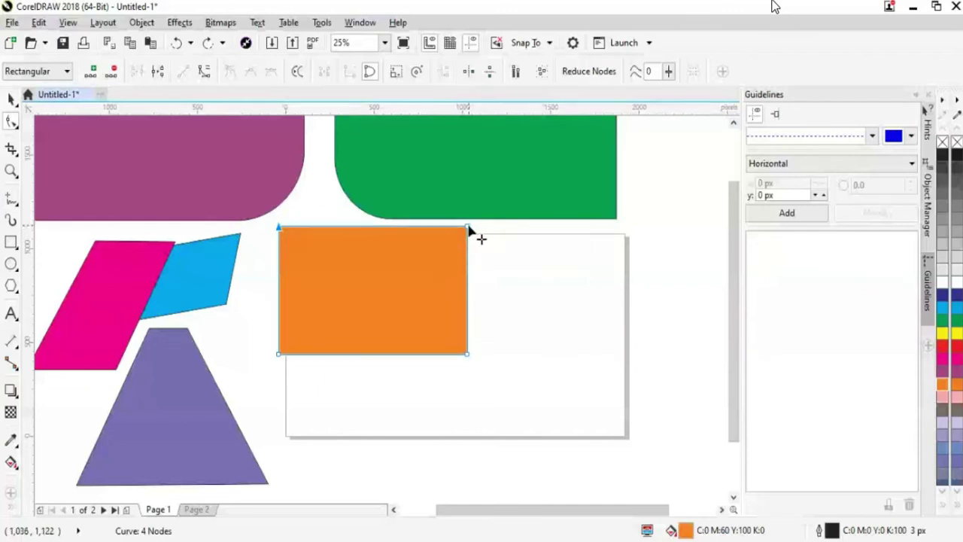
left_click_drag(469, 232, 618, 265)
left_click(514, 247)
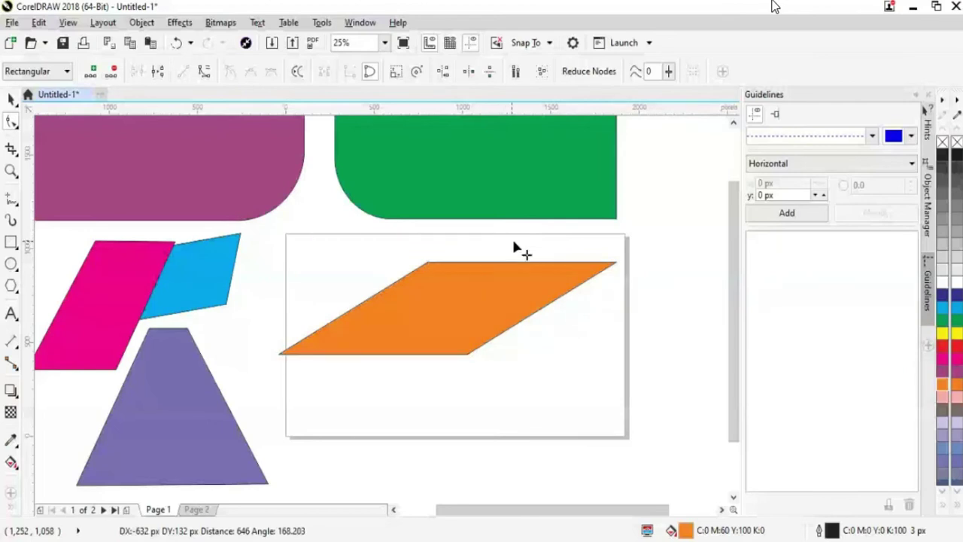
key("ctrl+z")
key("space")
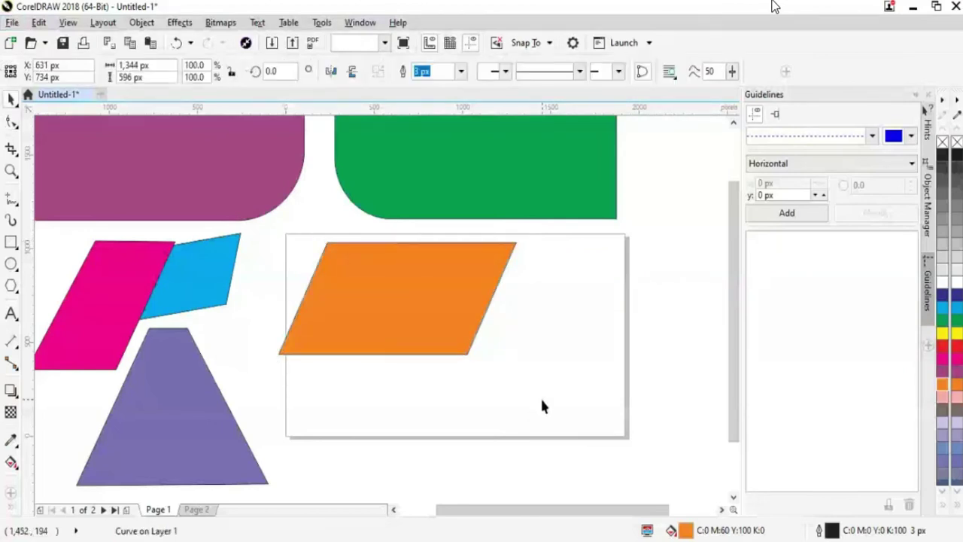
Step: Move the orange parallelogram across the page's right edge, to about X 2,123 px, Y 832 px, and deselect it
key("ctrl+z")
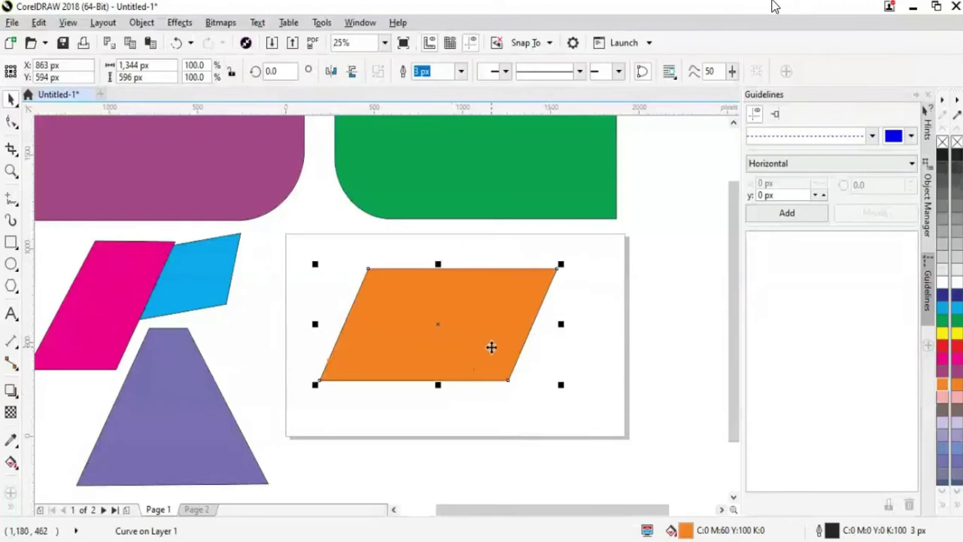
key("ctrl+z")
left_click_drag(477, 349, 597, 305)
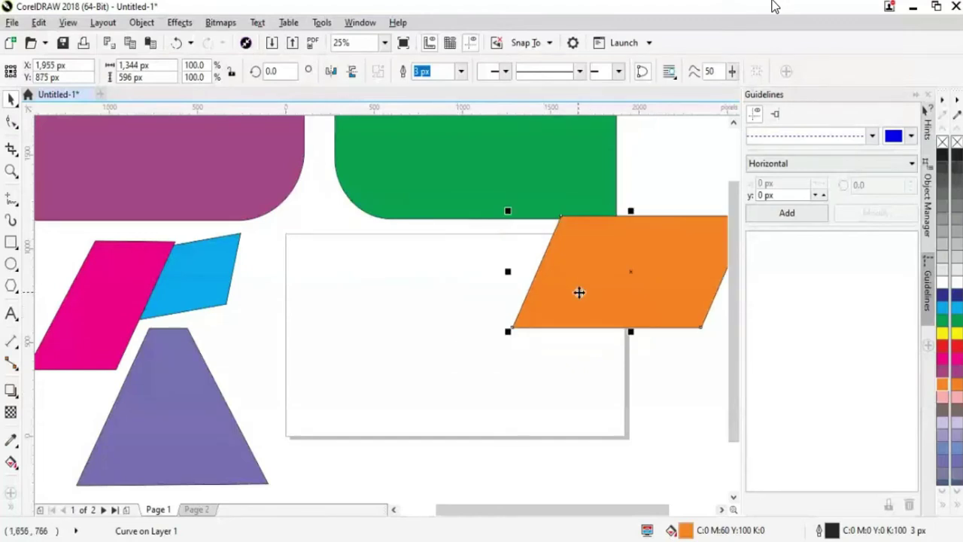
left_click_drag(542, 321, 556, 316)
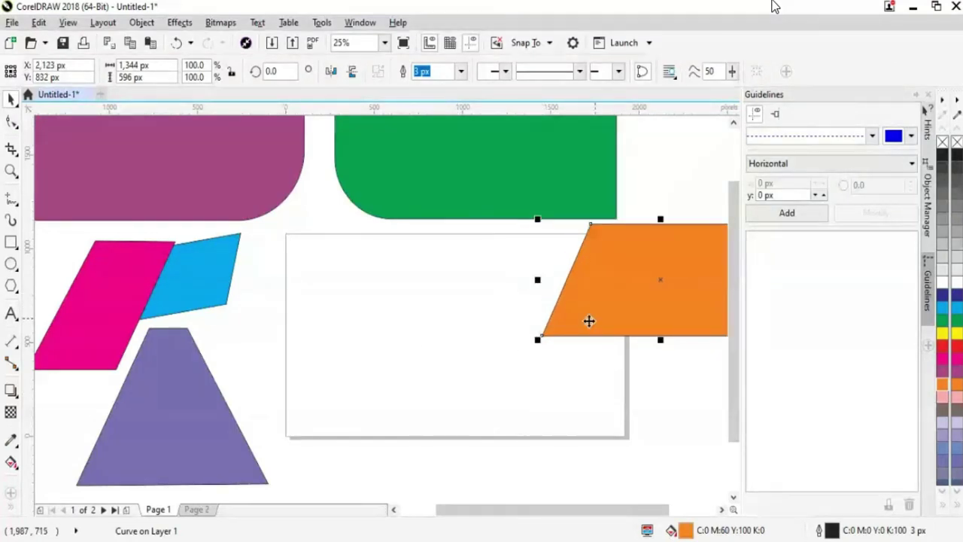
left_click(416, 375)
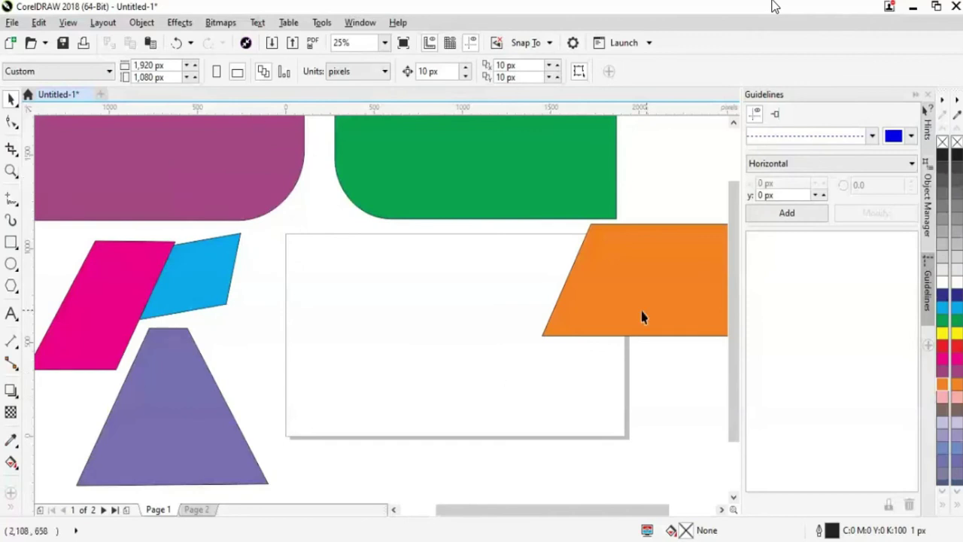
Step: Move the orange parallelogram clear of the page's right edge and draw a rectangle about 1,228 × 464 px on the page
mouse_move(627, 316)
left_mouse_down()
mouse_move(457, 359)
mouse_move(638, 324)
left_mouse_up()
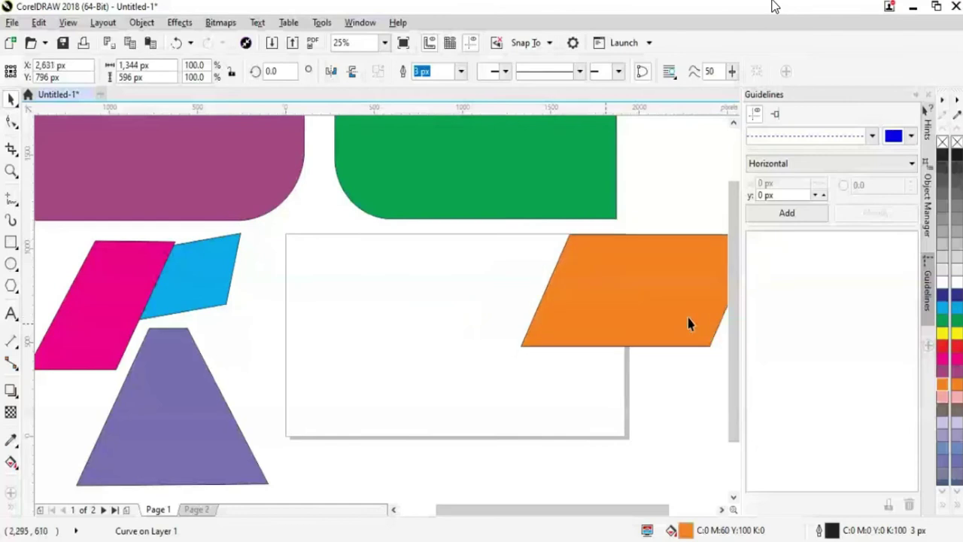
key("ctrl+z")
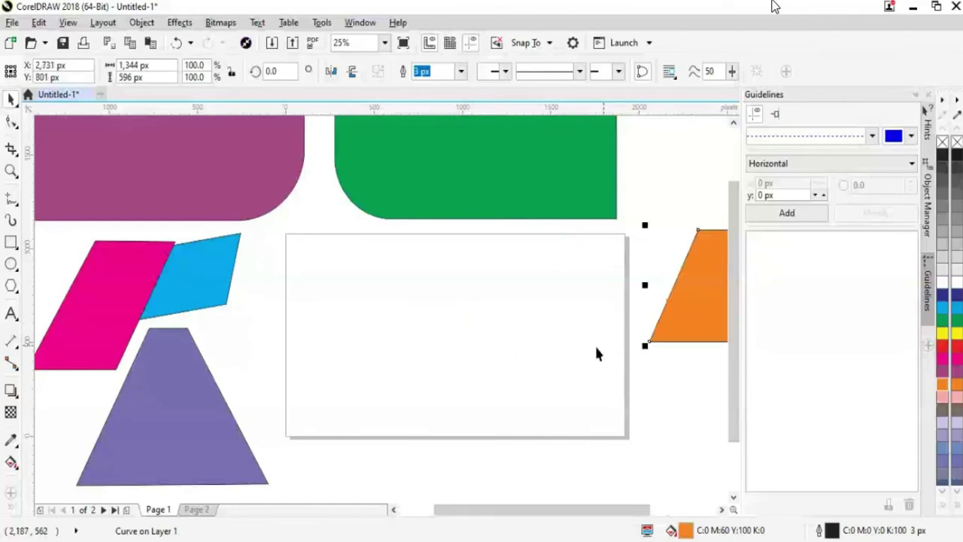
left_click(11, 242)
left_click_drag(397, 299, 613, 385)
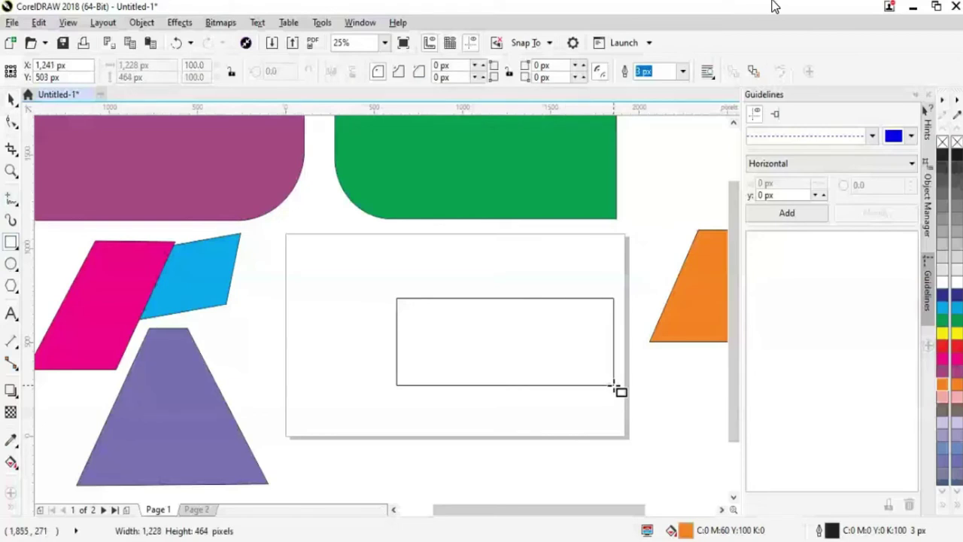
left_click_drag(613, 385, 613, 385)
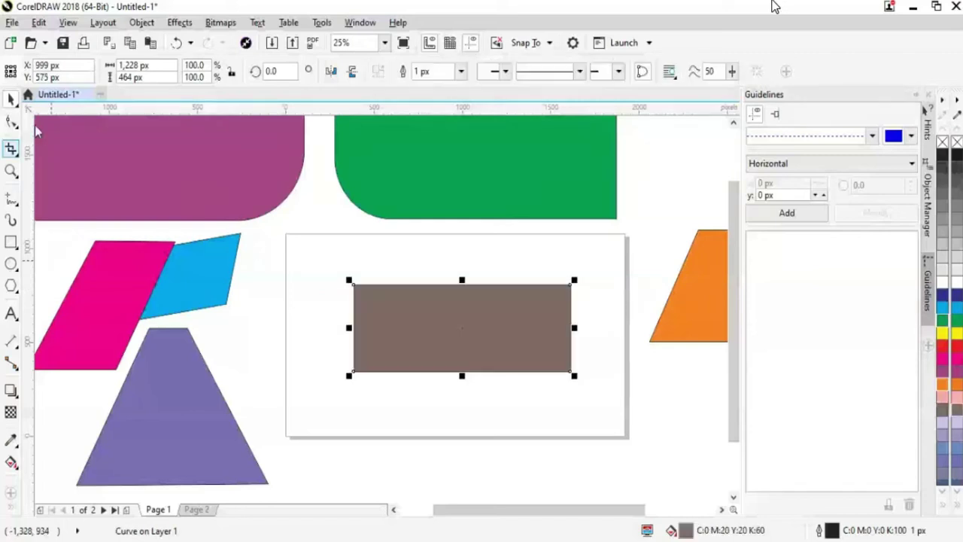
Step: Add nodes midway along the top, right and left edges of the brown rectangle with the Shape tool
left_click(12, 122)
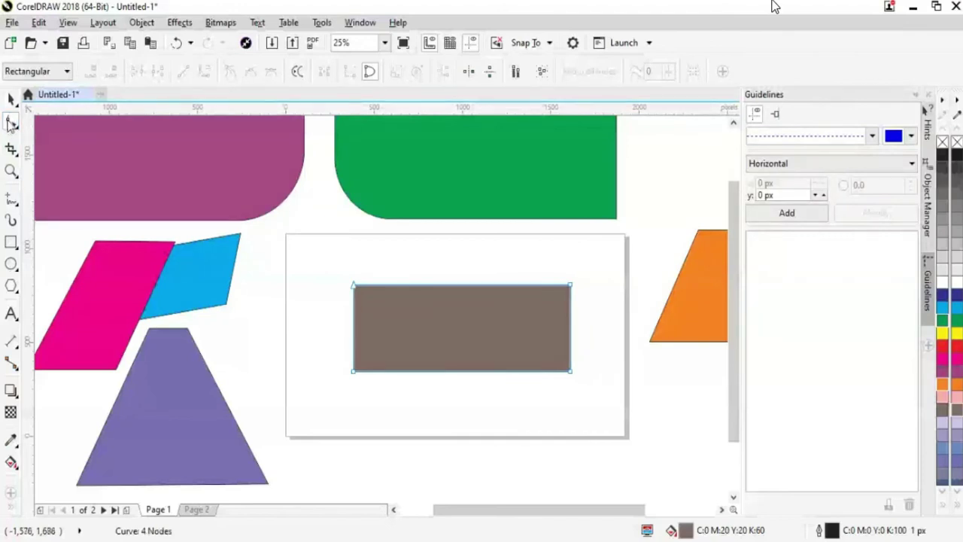
left_click(460, 286)
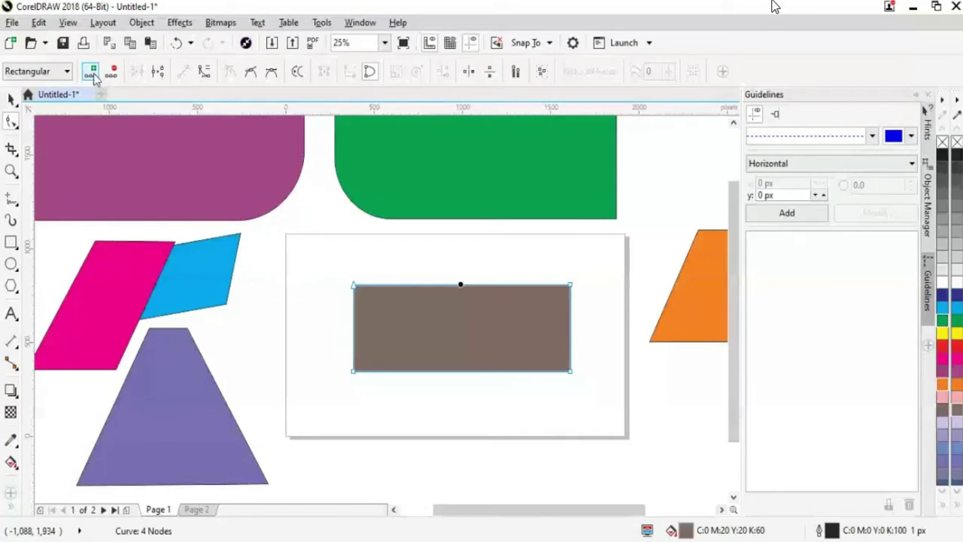
left_click(94, 76)
left_click(571, 332)
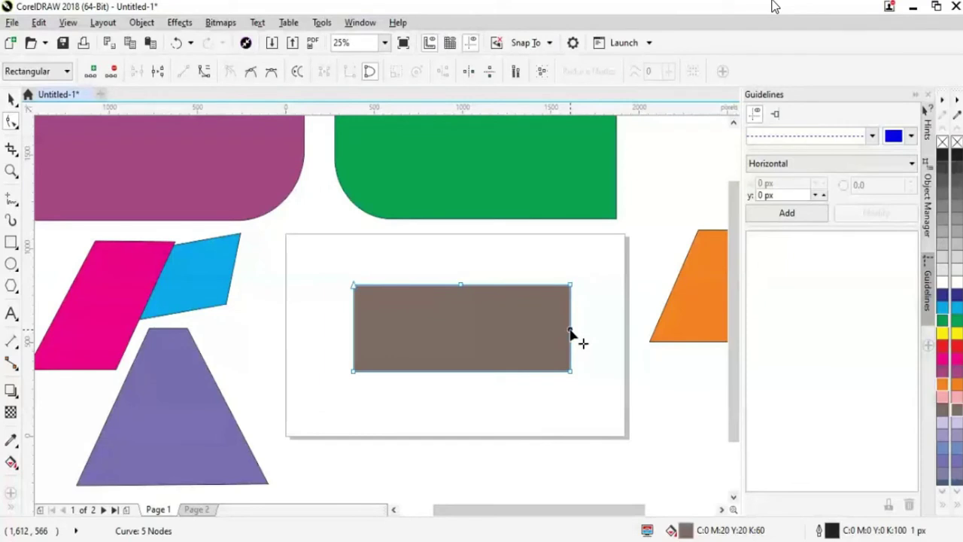
left_click(354, 330)
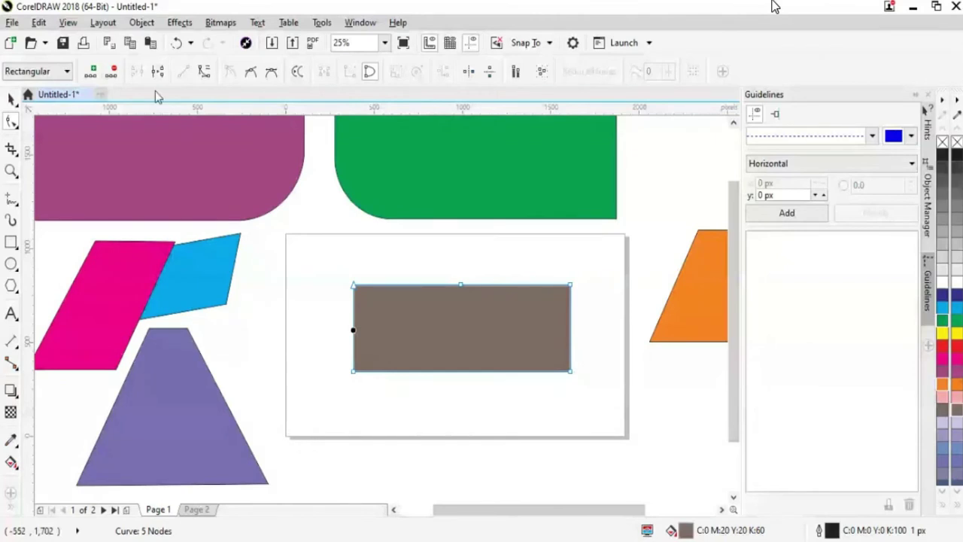
double_click(570, 329)
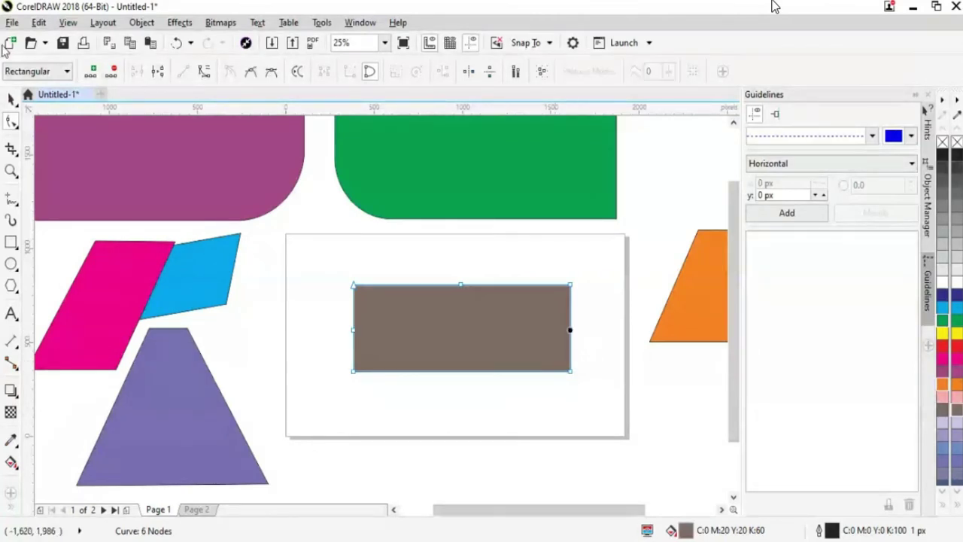
double_click(553, 371)
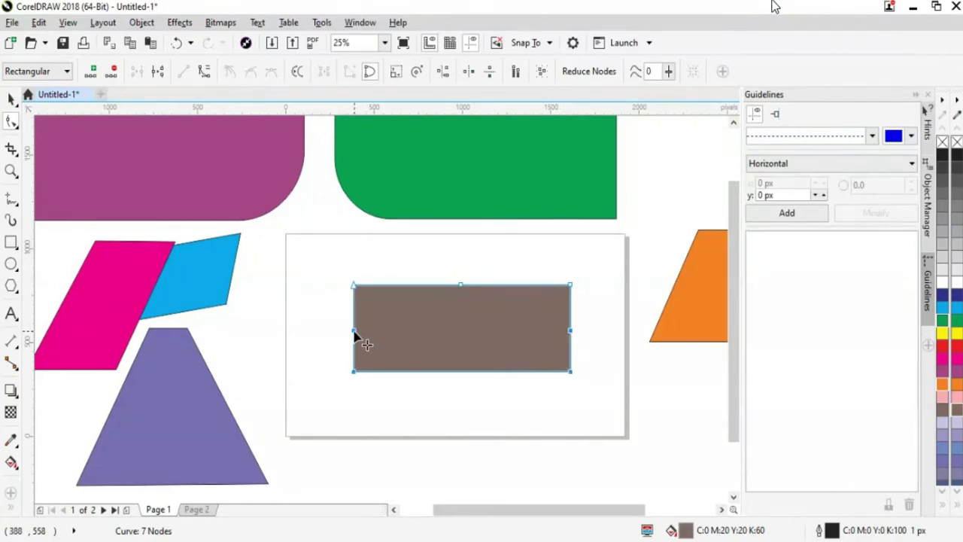
left_click_drag(355, 337, 385, 339)
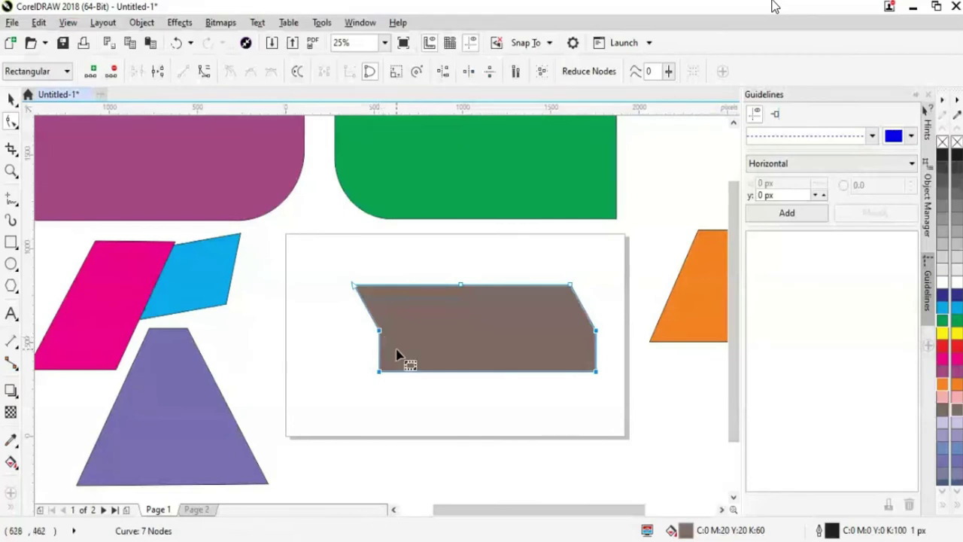
key("ctrl+z")
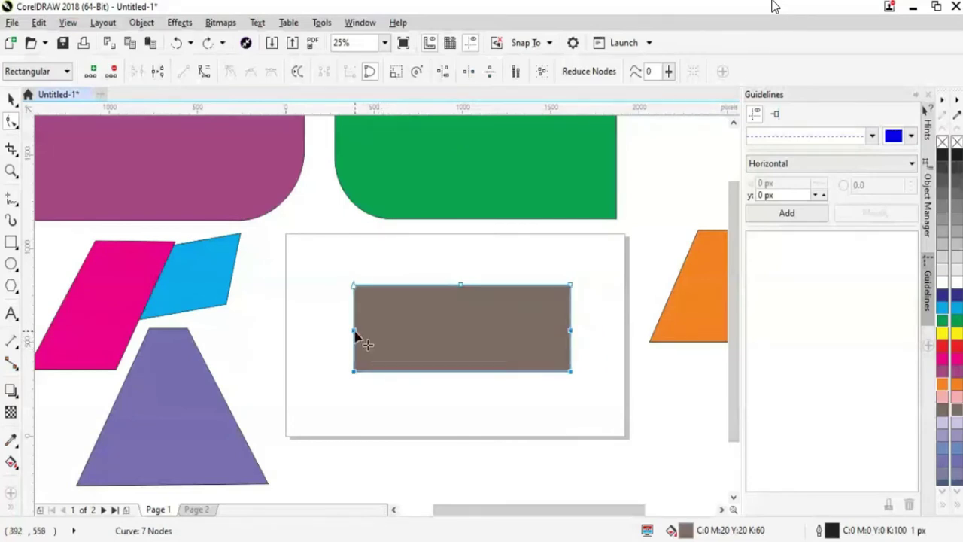
left_click_drag(365, 343, 376, 344)
key("ctrl+z")
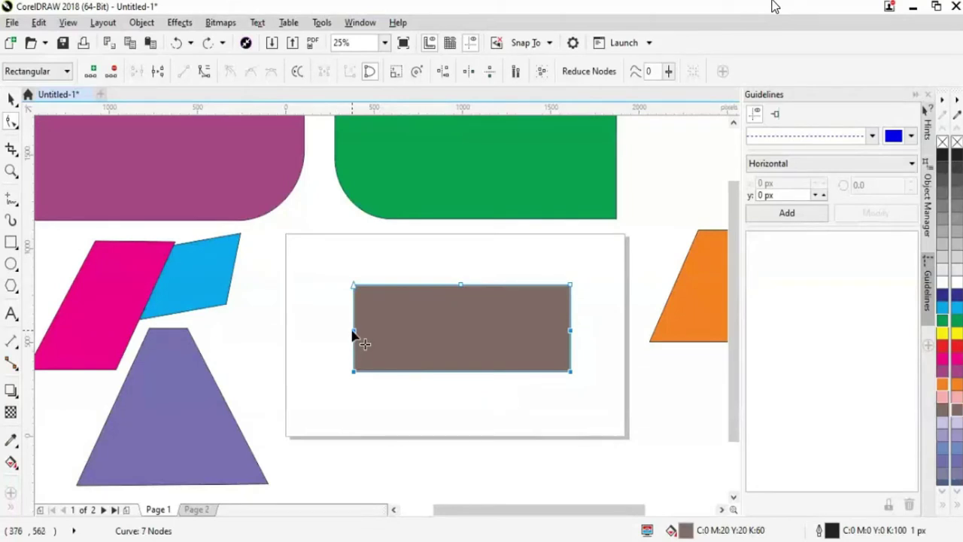
left_click_drag(351, 334, 365, 339)
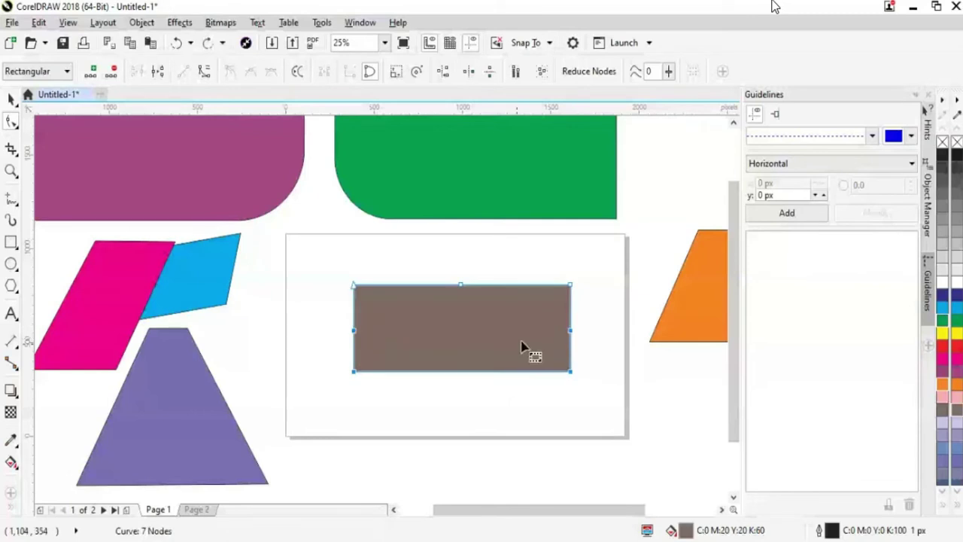
key("ctrl+shift+z")
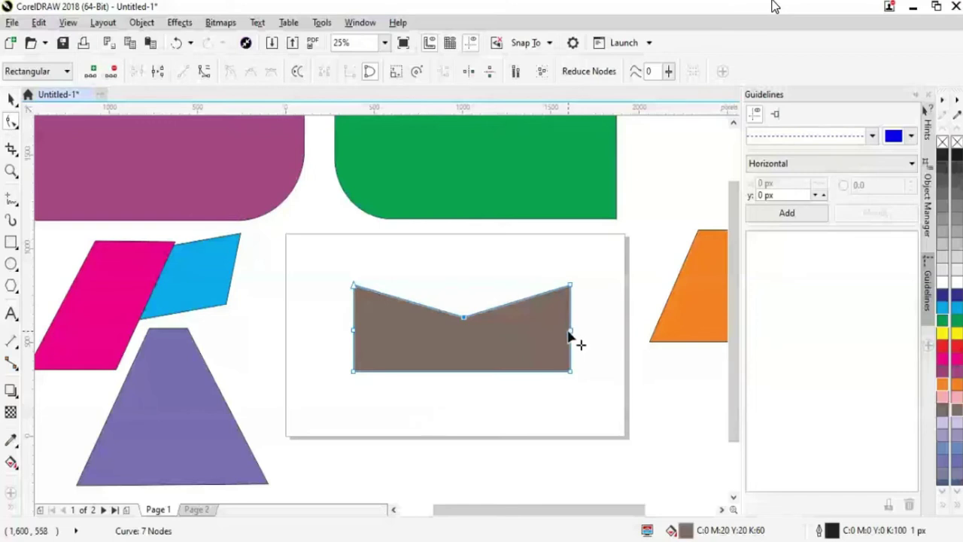
Step: Pull the middle nodes of both side edges inward to form ribbon notches and delete the top edge's middle node
left_click_drag(570, 332, 549, 335)
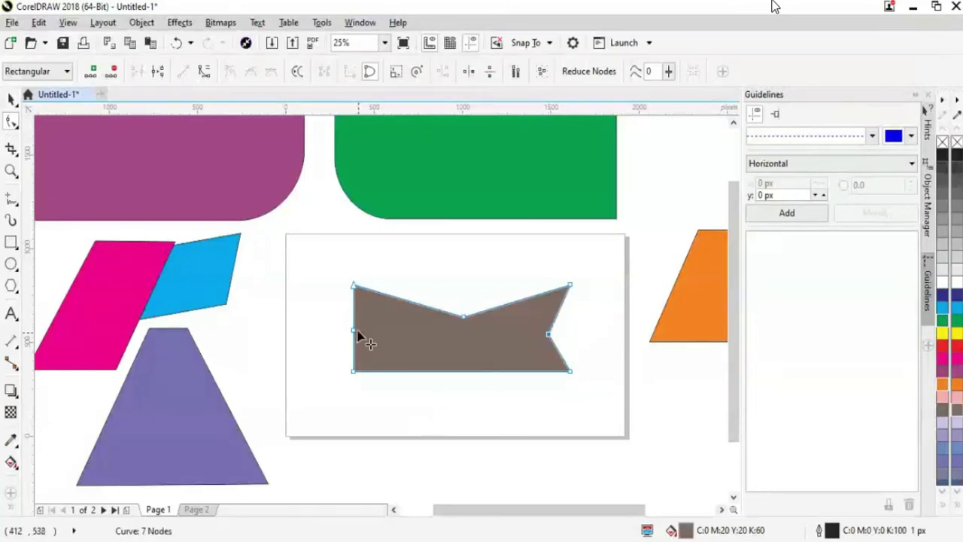
left_click_drag(353, 335, 372, 334)
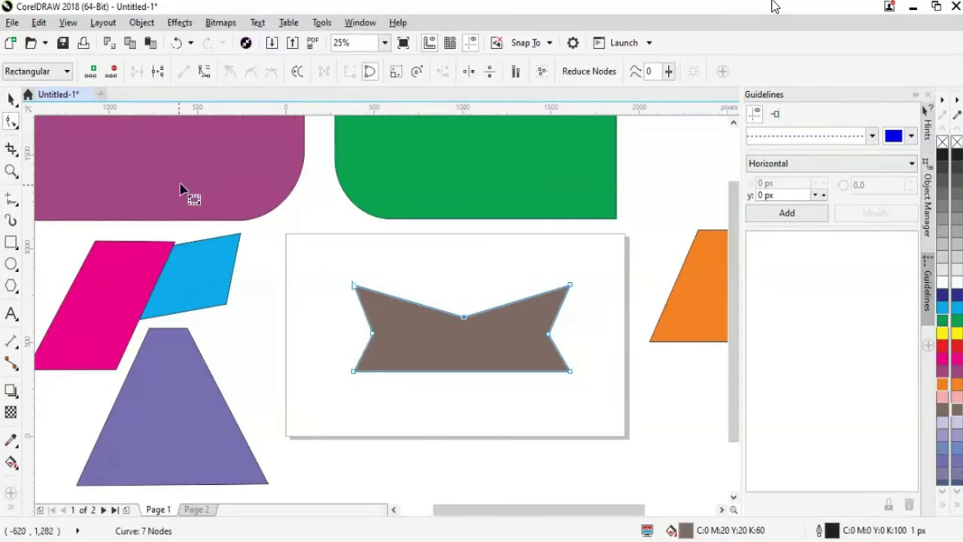
left_click(113, 71)
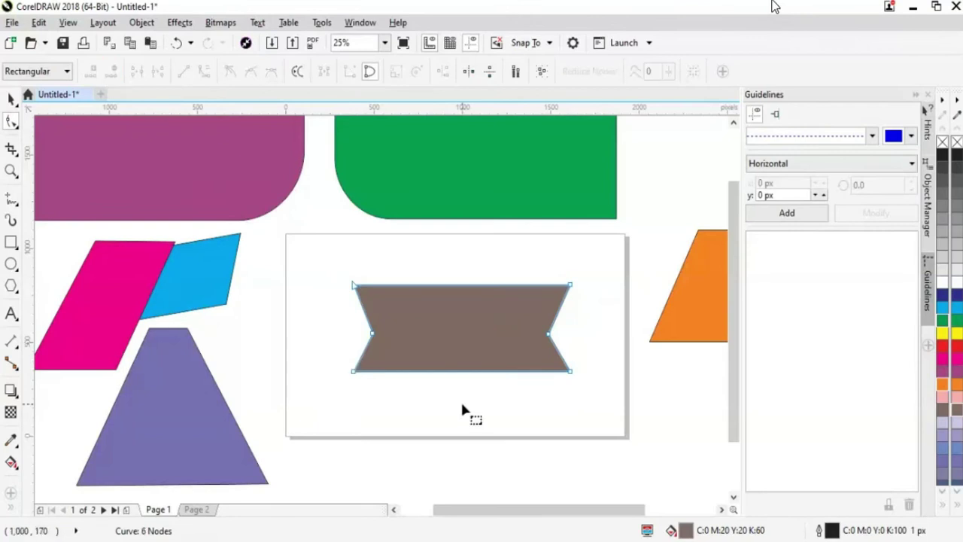
Step: Reposition the brown ribbon slightly higher on the page with the Pick tool
left_click(11, 99)
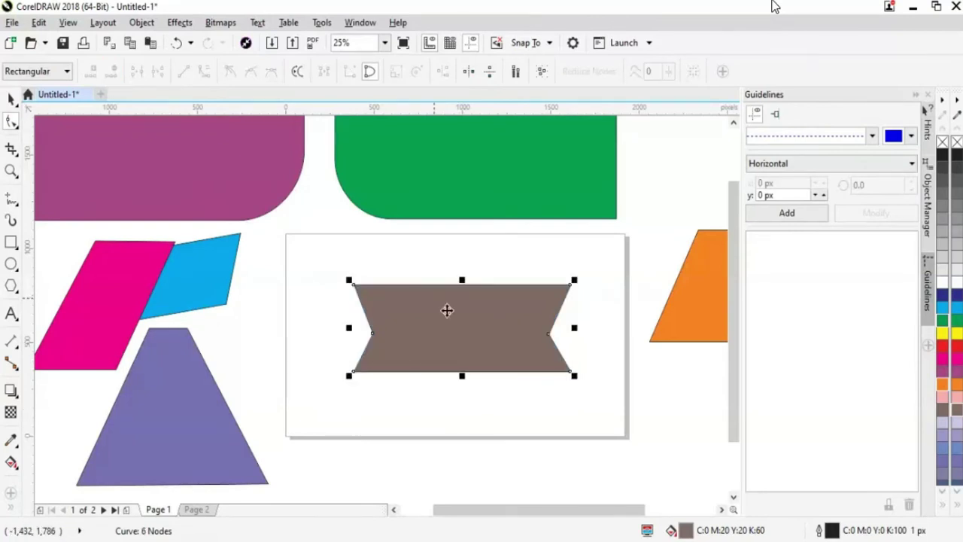
left_click_drag(491, 350, 488, 318)
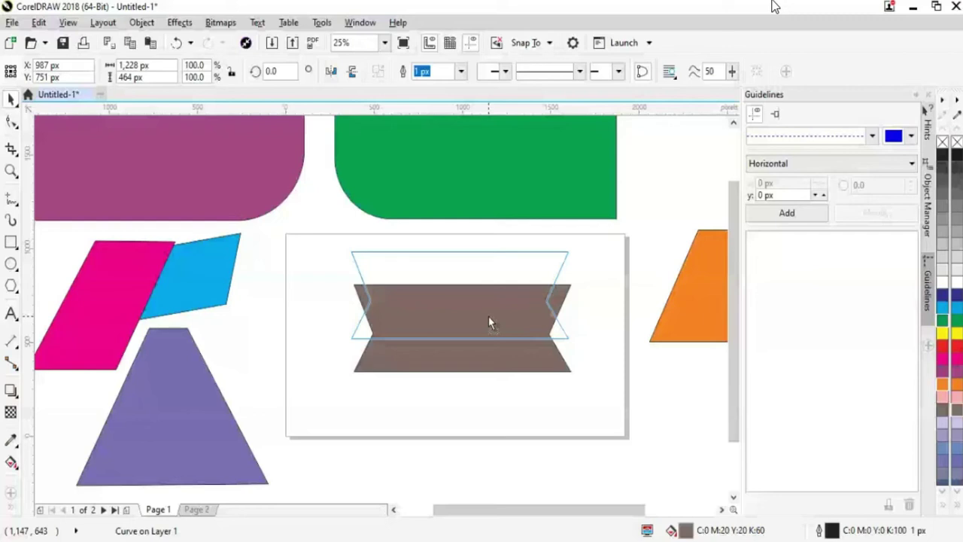
left_click_drag(489, 317, 488, 317)
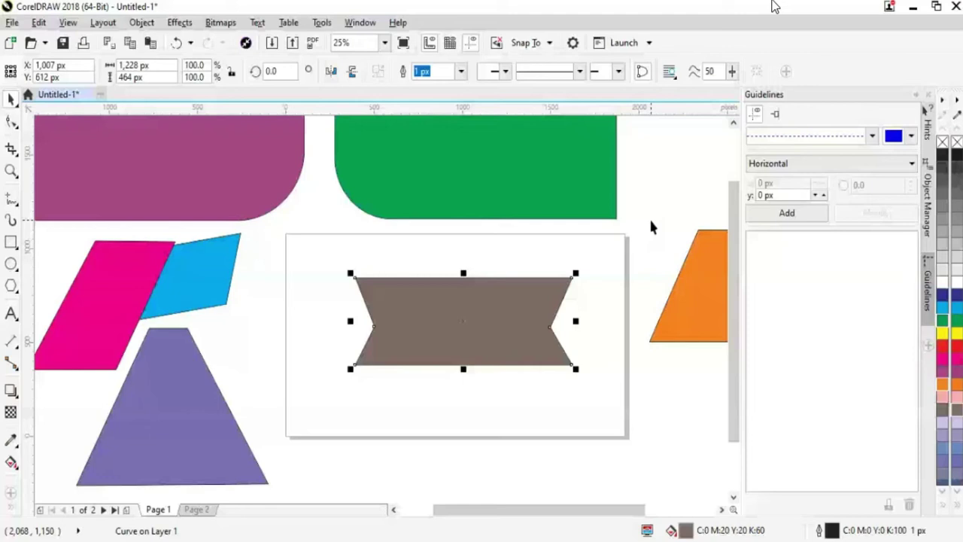
left_click_drag(734, 285, 739, 231)
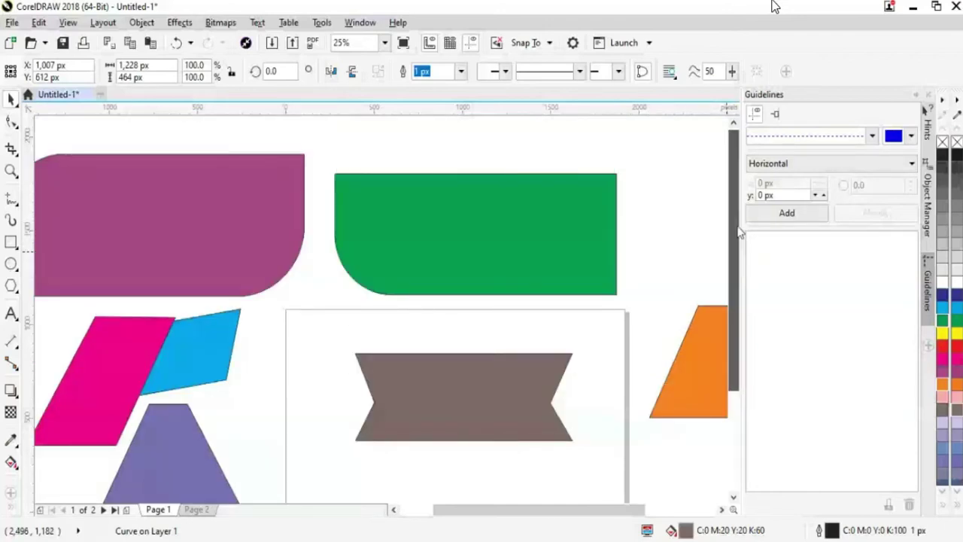
left_click(429, 288)
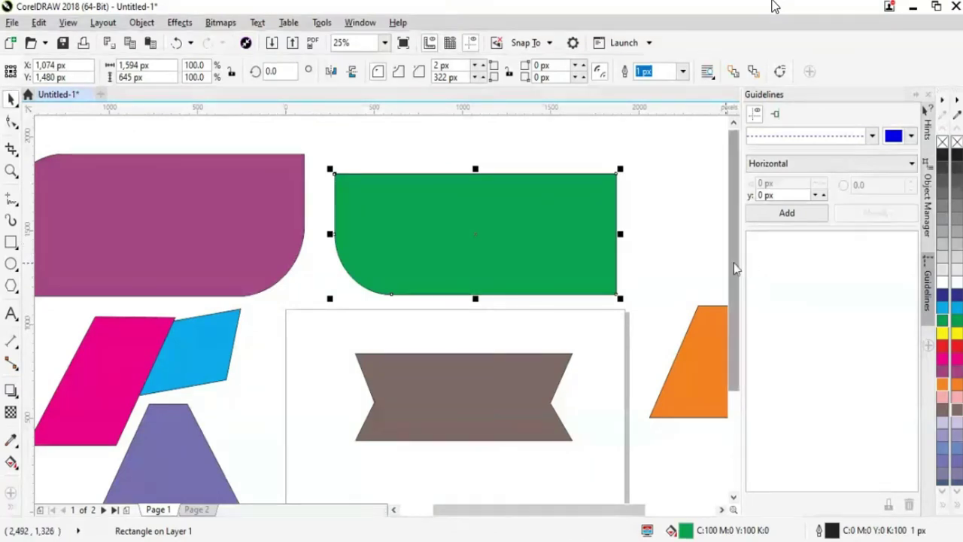
left_click_drag(736, 269, 736, 322)
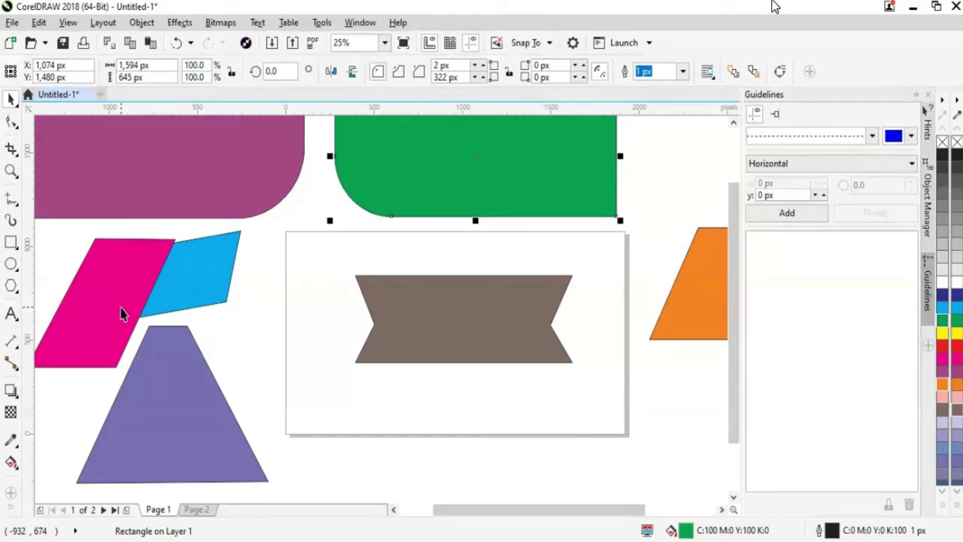
Step: Try skewing the brown ribbon vertically from its left side, then undo the skew
double_click(378, 323)
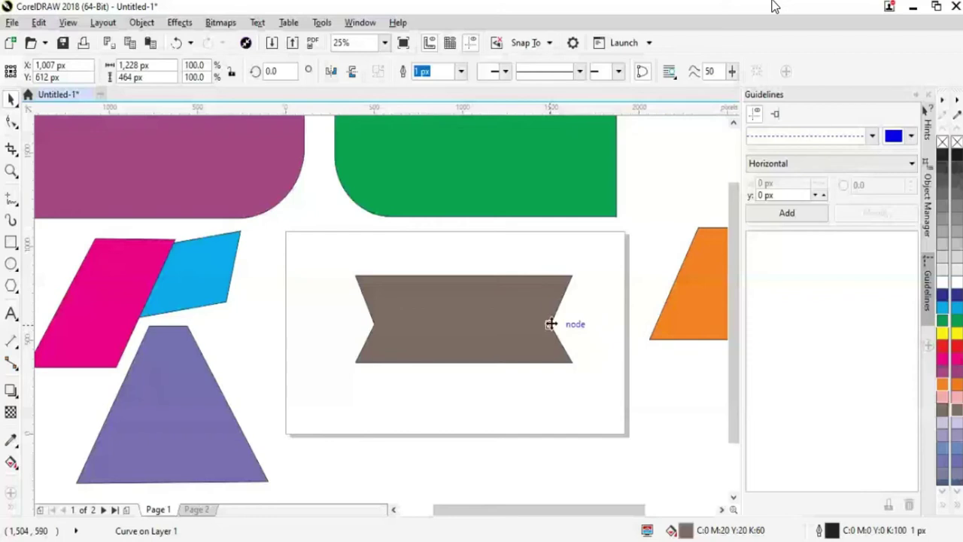
left_click(388, 333)
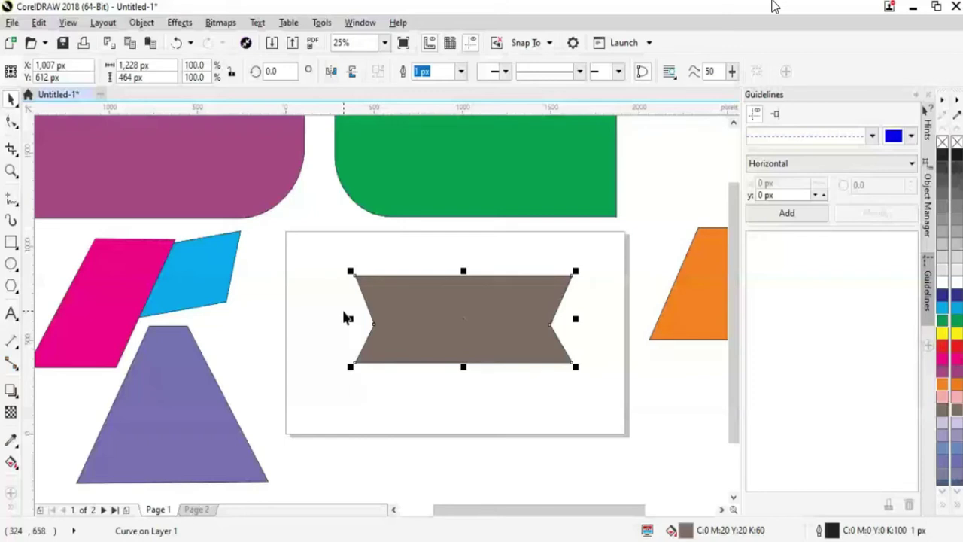
left_click_drag(346, 317, 343, 301)
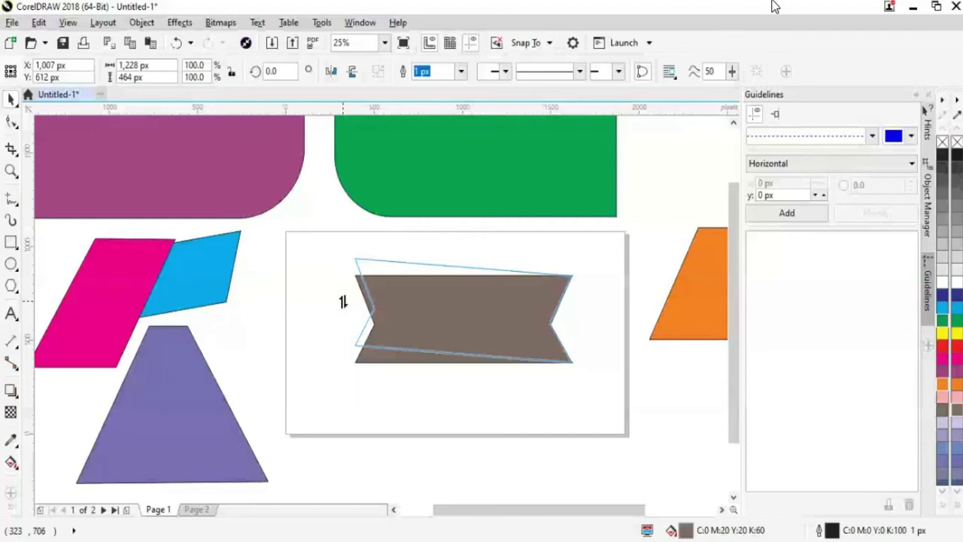
left_click_drag(344, 302, 339, 299)
key("ctrl+z")
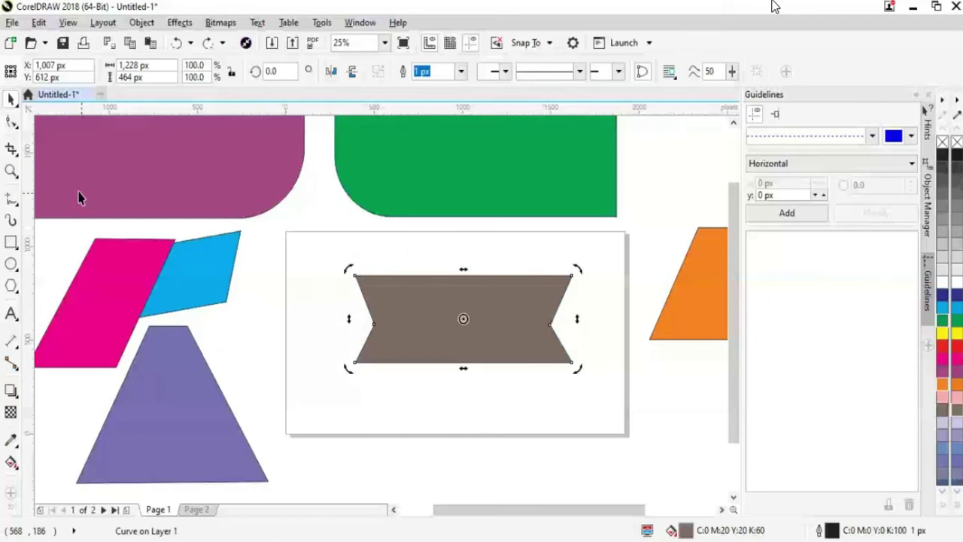
Step: Scale the ribbon down proportionally to about 952 × 360 px and place it over the green shape's lower edge
key("t")
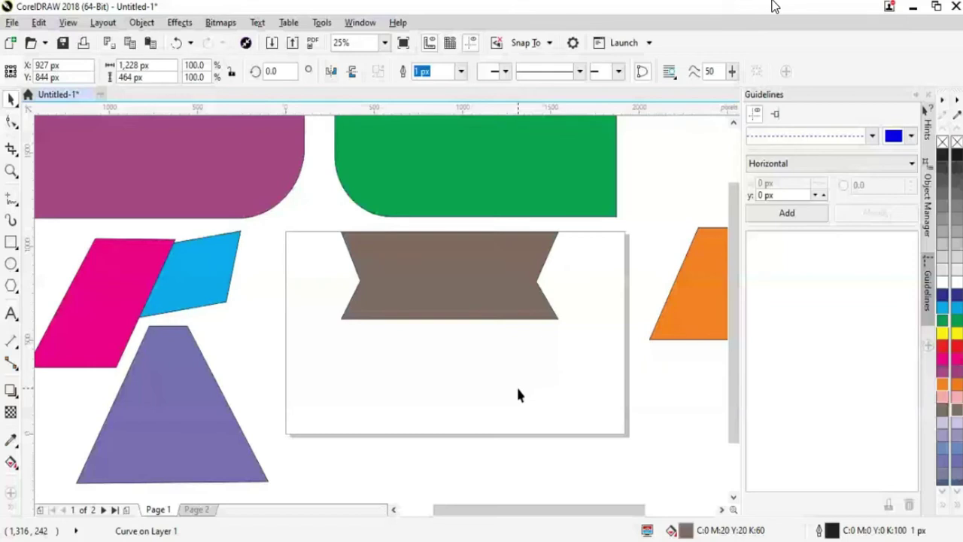
key("ctrl+z")
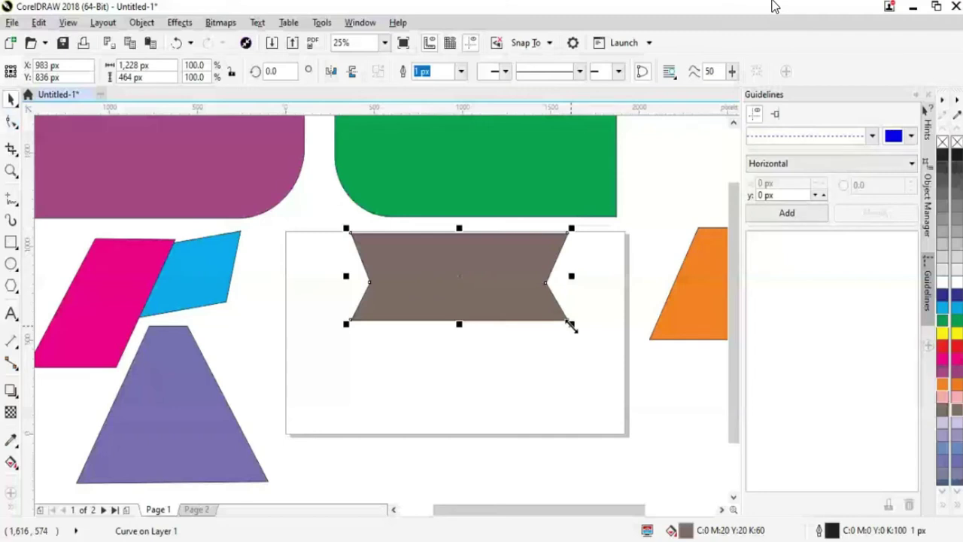
left_click_drag(571, 325, 520, 233)
left_click(518, 334)
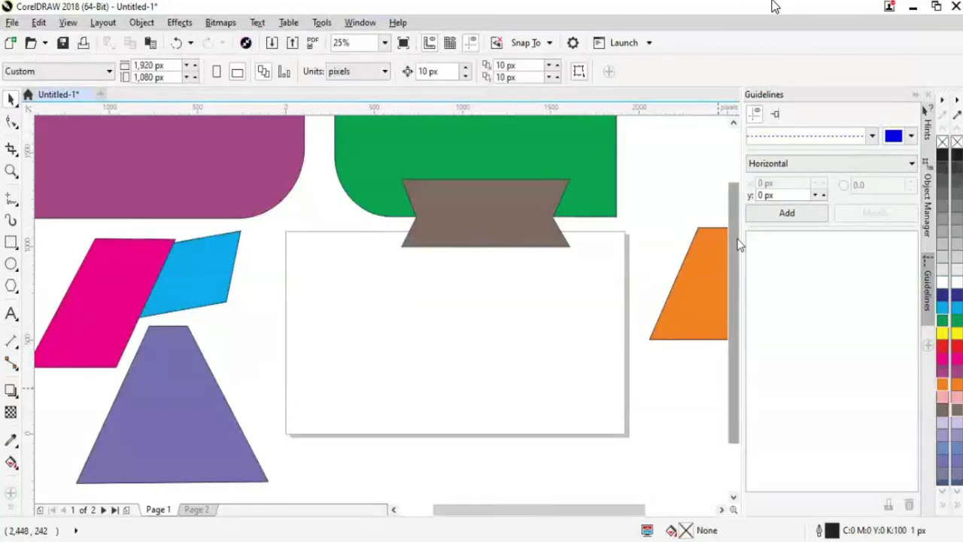
Step: Move the scaled ribbon from the green shape back to the middle of the page, slightly left of centre
left_click_drag(739, 241, 751, 279)
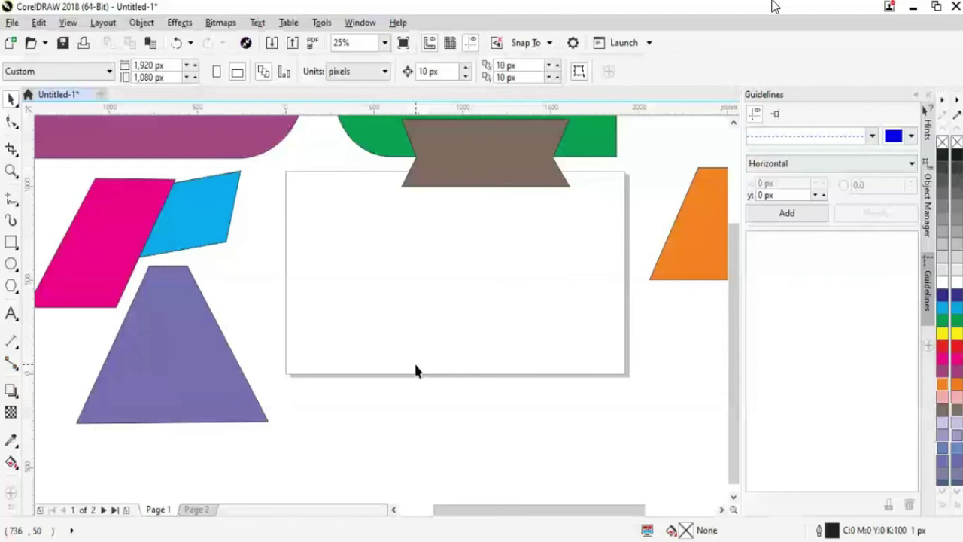
left_click_drag(465, 180, 405, 300)
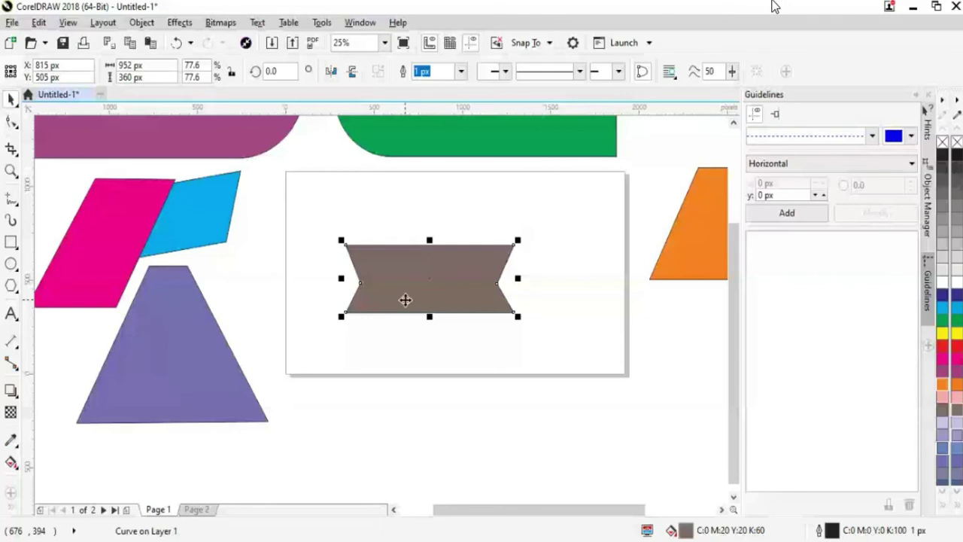
scroll(459, 359, "up", 1)
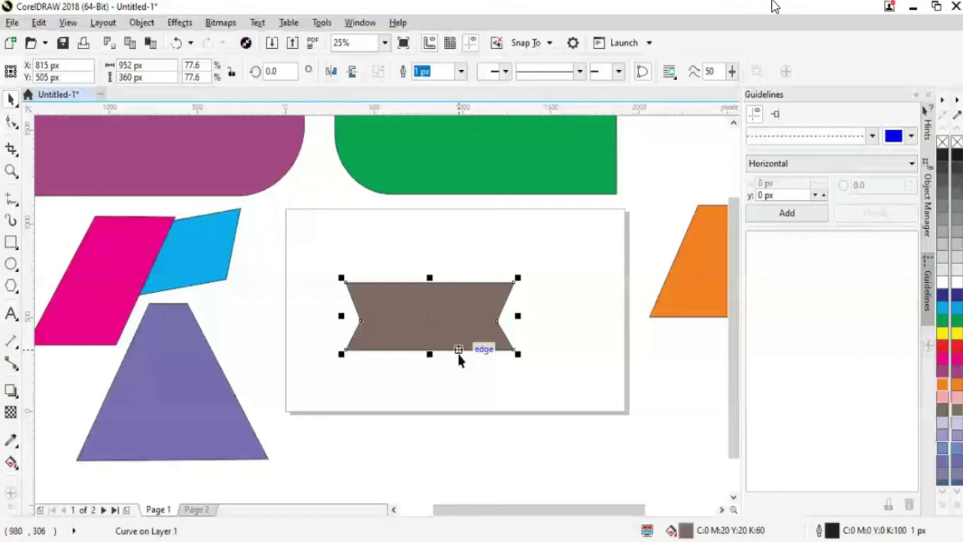
Step: Move the brown ribbon off the page to the right, over the orange shape, and deselect it
left_click(11, 123)
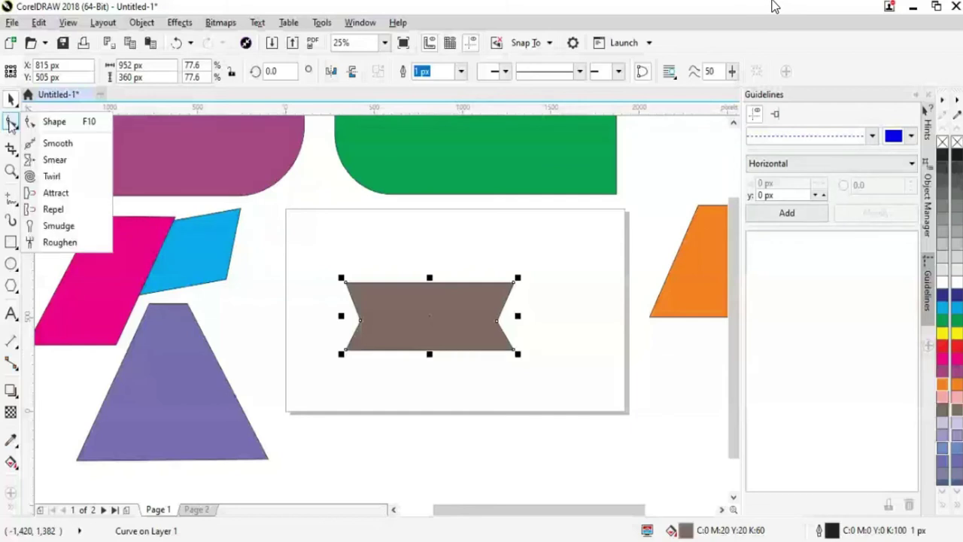
left_click(54, 121)
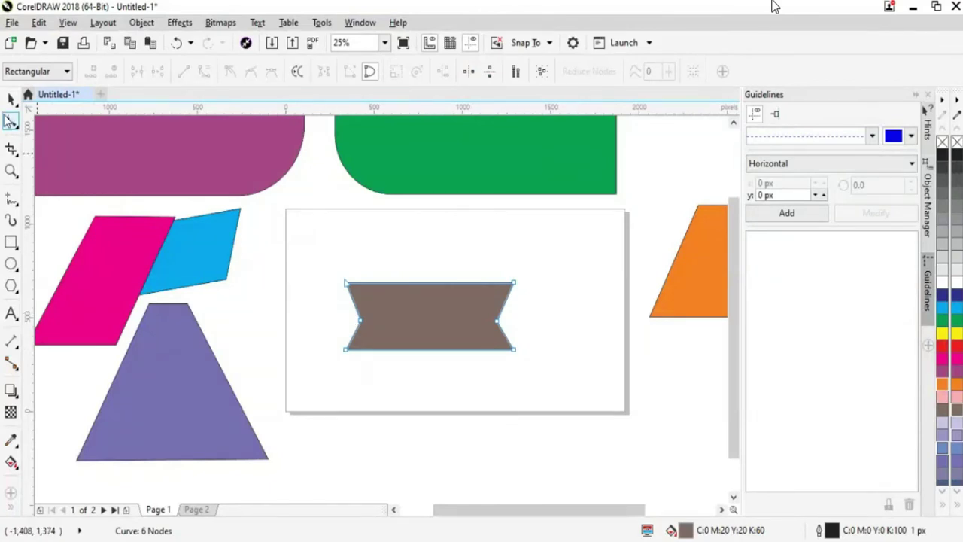
left_click(11, 100)
left_click_drag(451, 326, 660, 277)
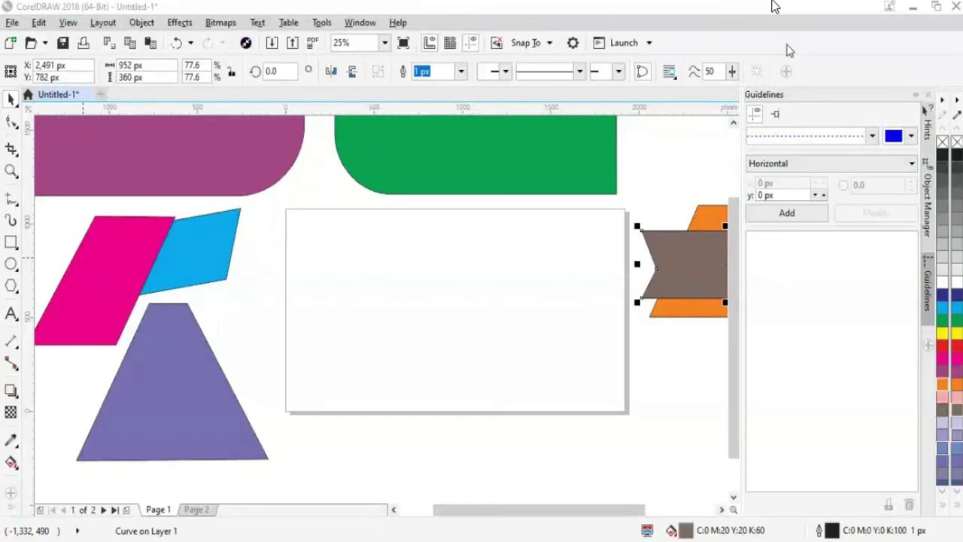
left_click(434, 203)
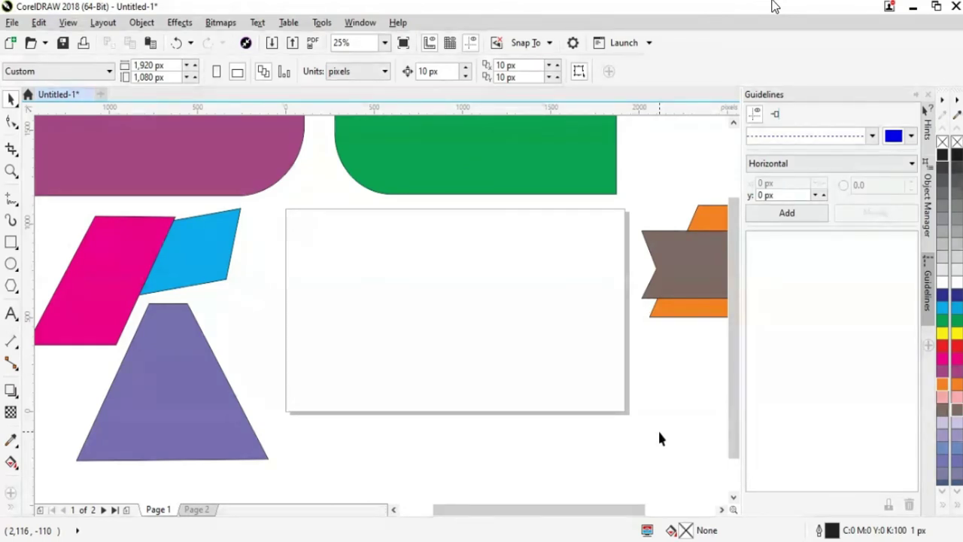
Step: Examine the page size and measurement unit options for a new document, and cancel without creating one
left_click(12, 22)
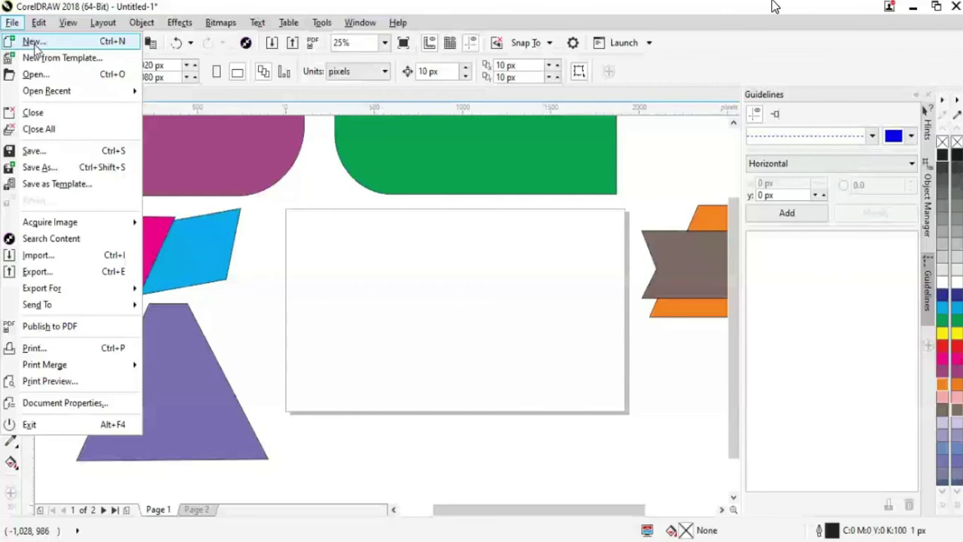
left_click(33, 43)
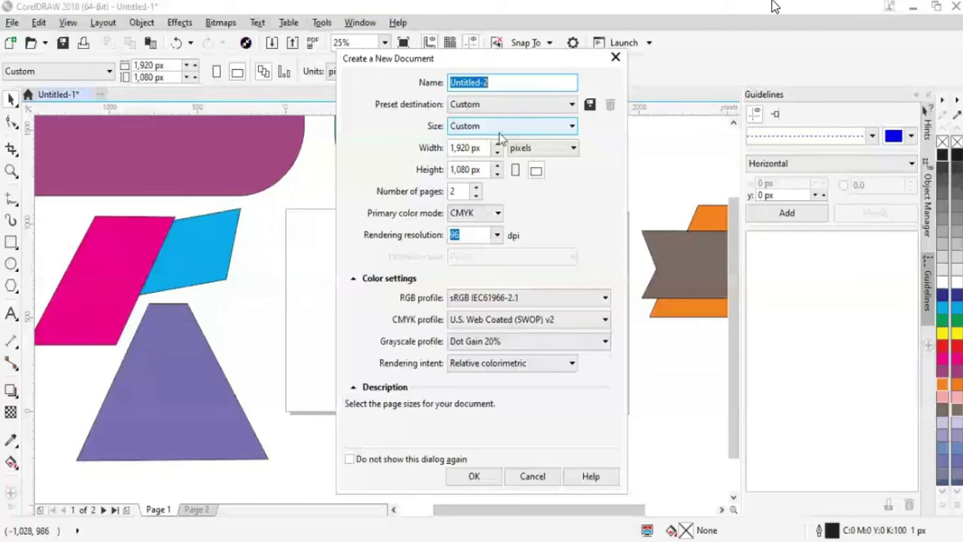
left_click(499, 133)
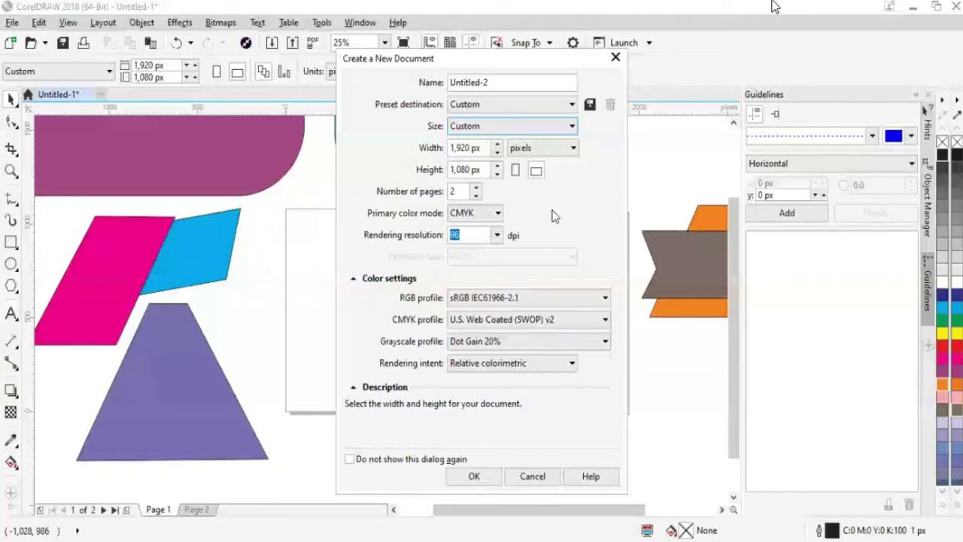
left_click(566, 149)
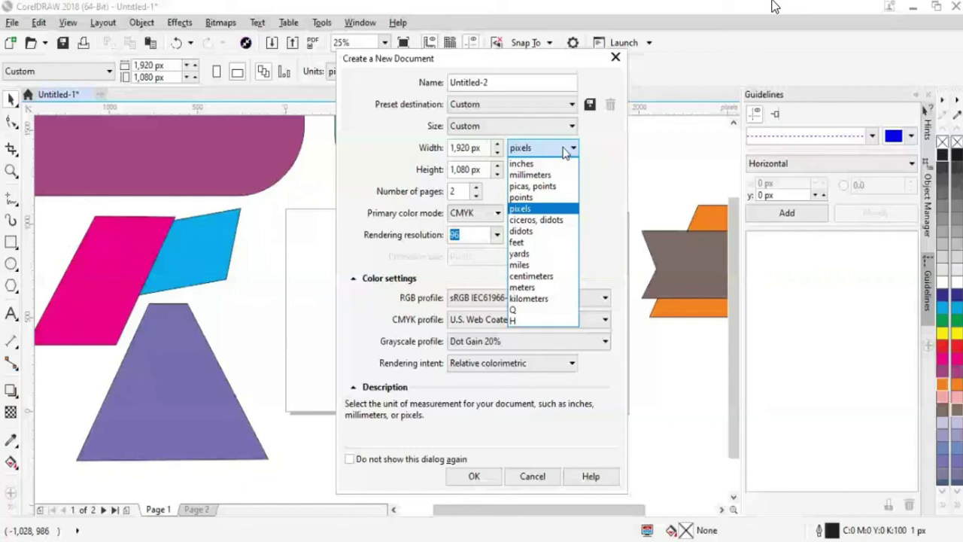
key("Down")
key("Down")
key("Down")
key("Down")
key("Down")
key("Down")
key("Down")
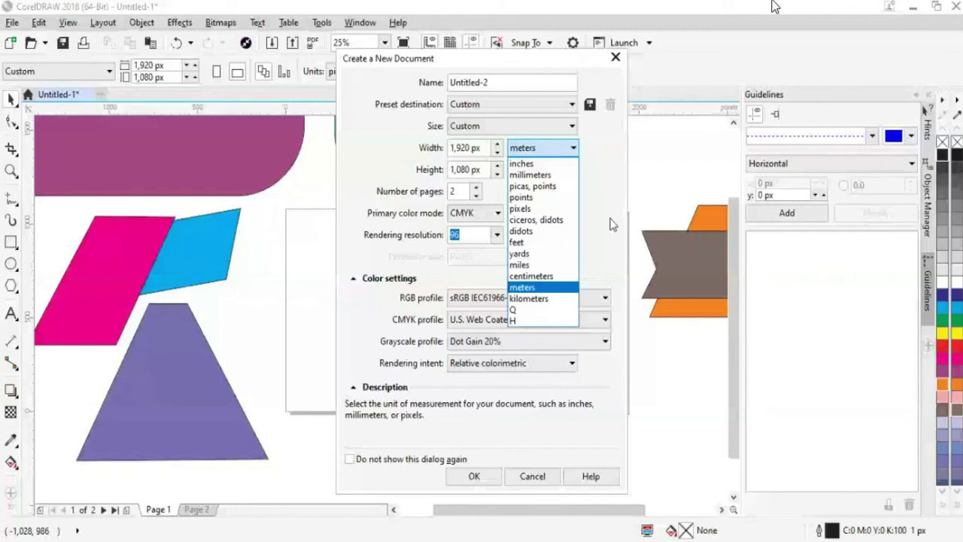
left_click(468, 89)
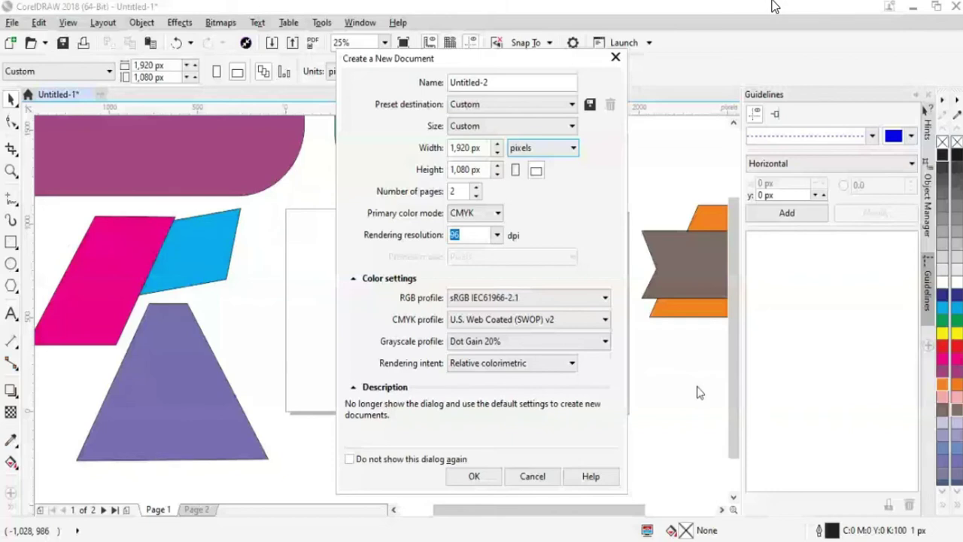
left_click(548, 481)
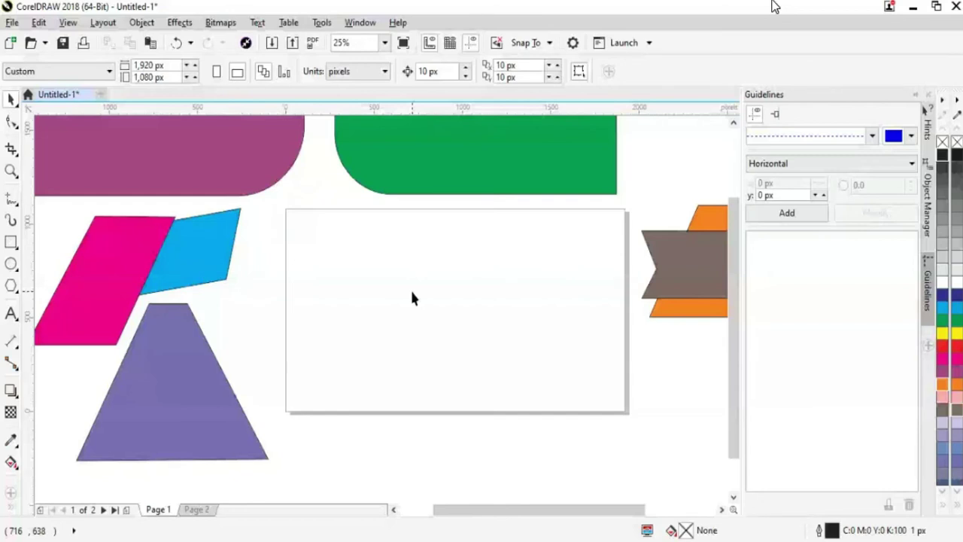
Step: Draw a rectangle about 1,104 × 404 px in the middle of the page and delete it
left_click(11, 242)
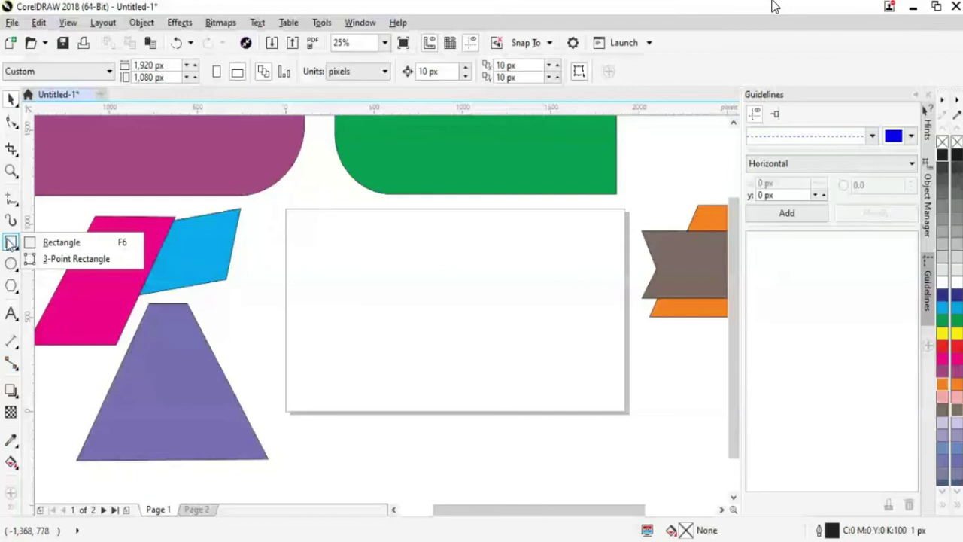
left_click(60, 242)
left_click_drag(363, 262, 560, 338)
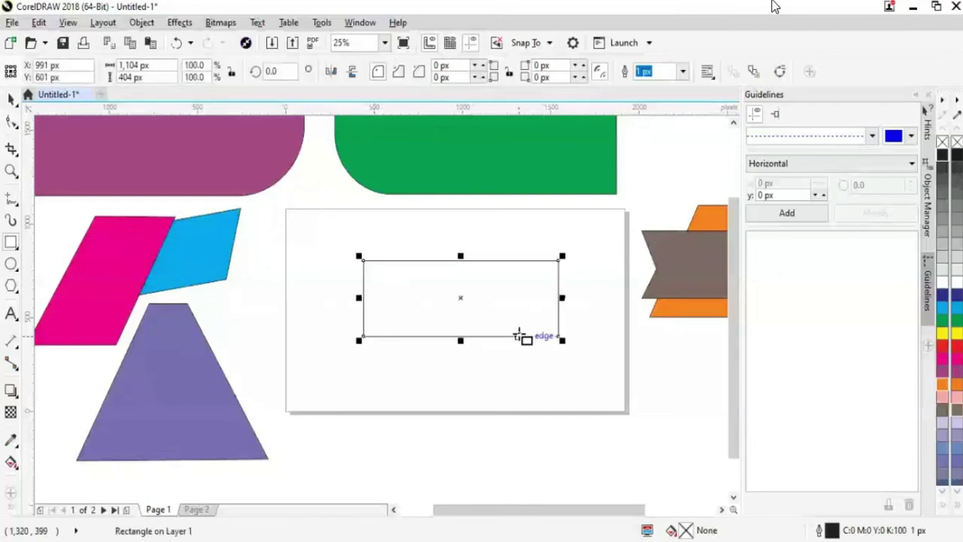
key("Delete")
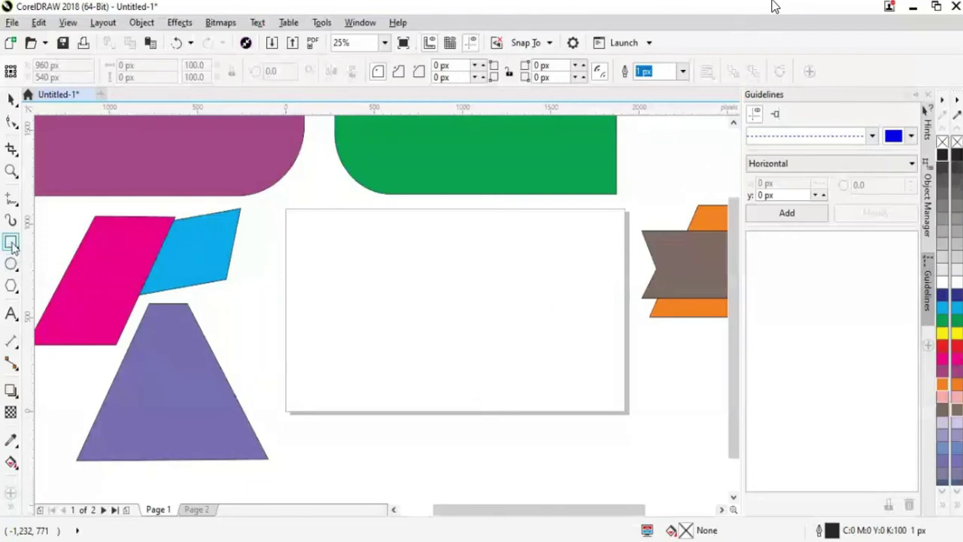
left_click(16, 292)
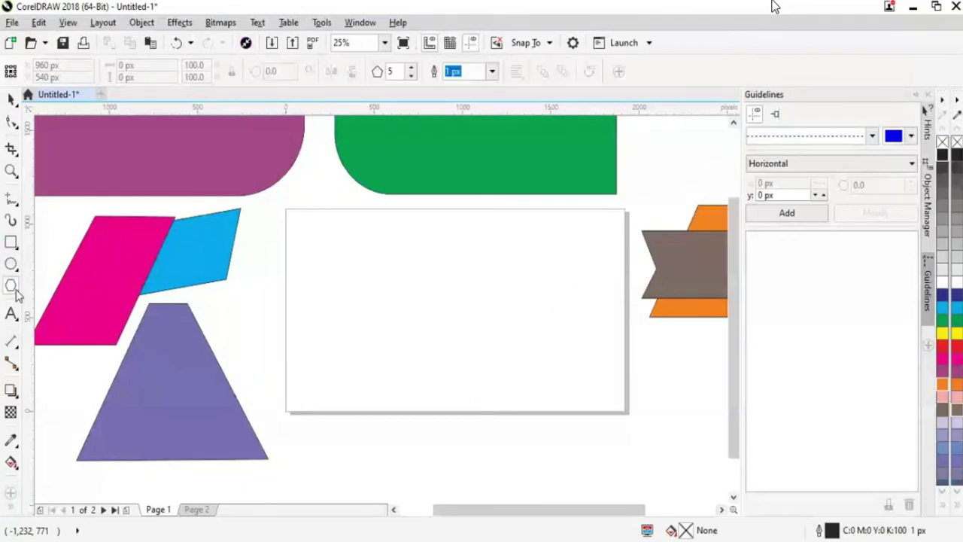
left_click(15, 289)
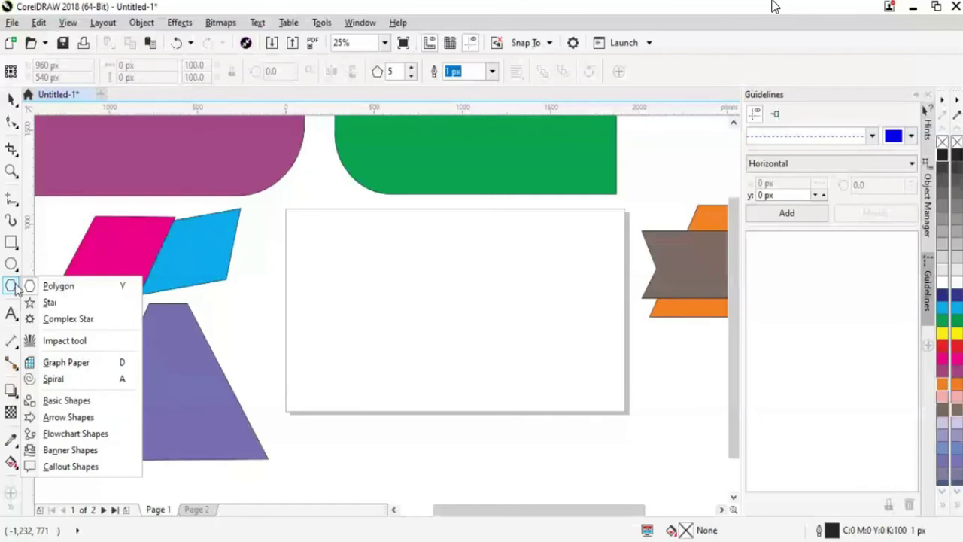
left_click(71, 288)
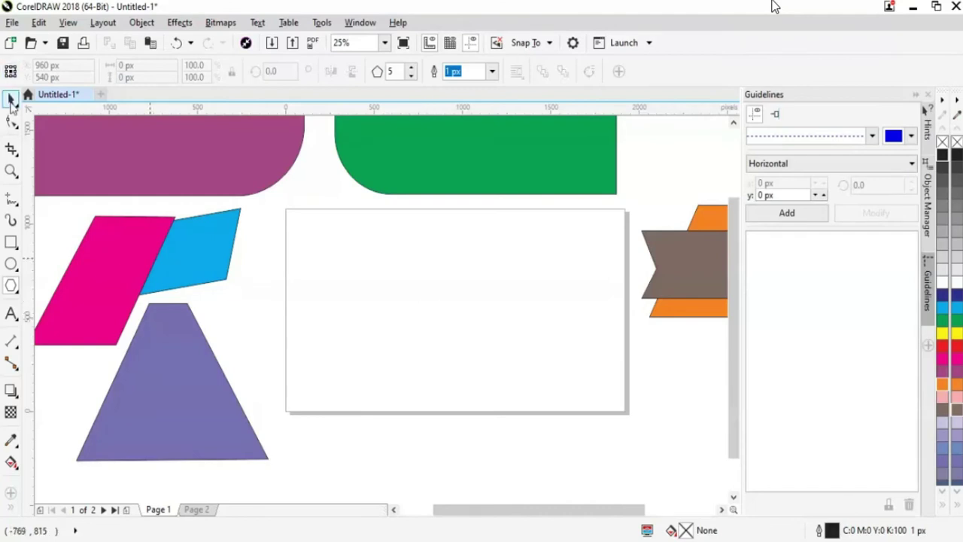
left_click(11, 98)
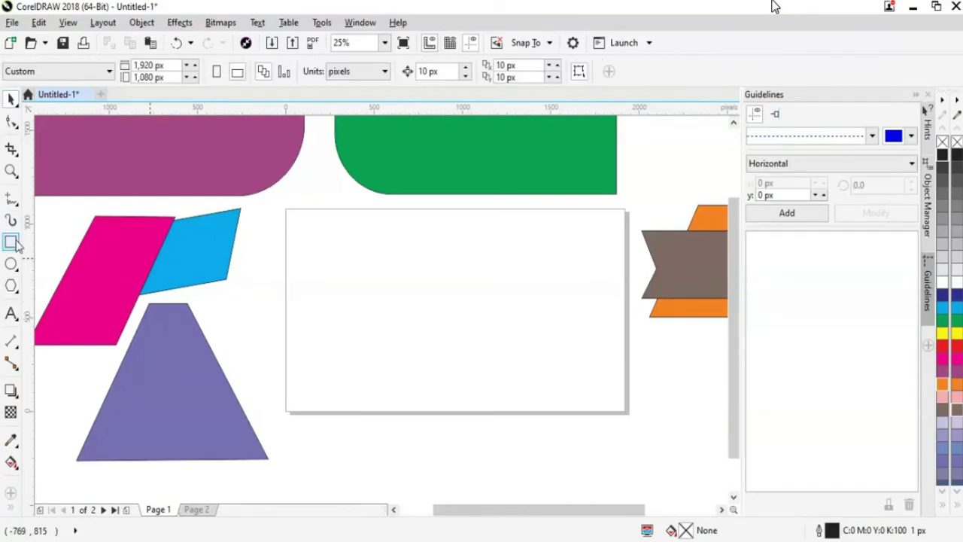
Step: Draw a rectangle about 1,016 × 680 px on the page, slightly left of centre, and fill it with red
left_click(12, 242)
left_click_drag(330, 249, 510, 376)
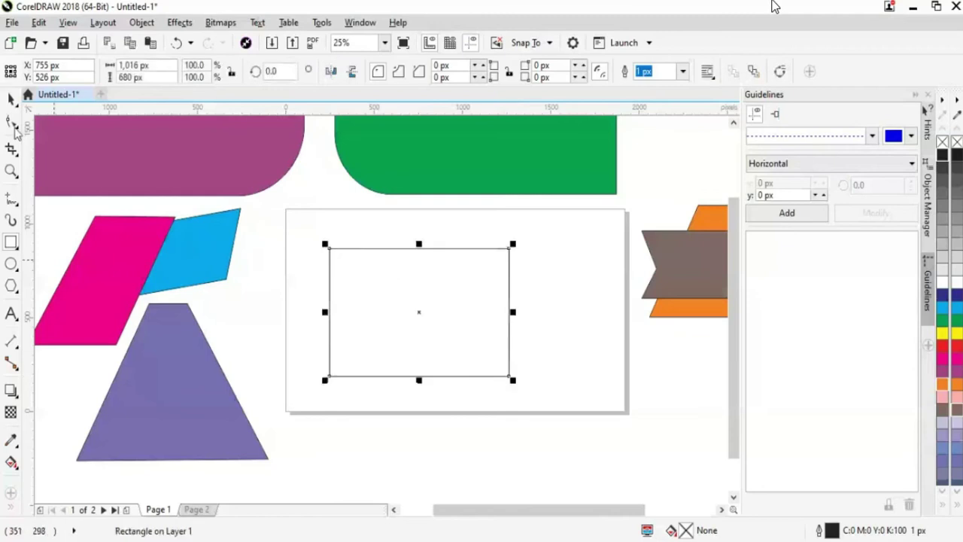
left_click(942, 346)
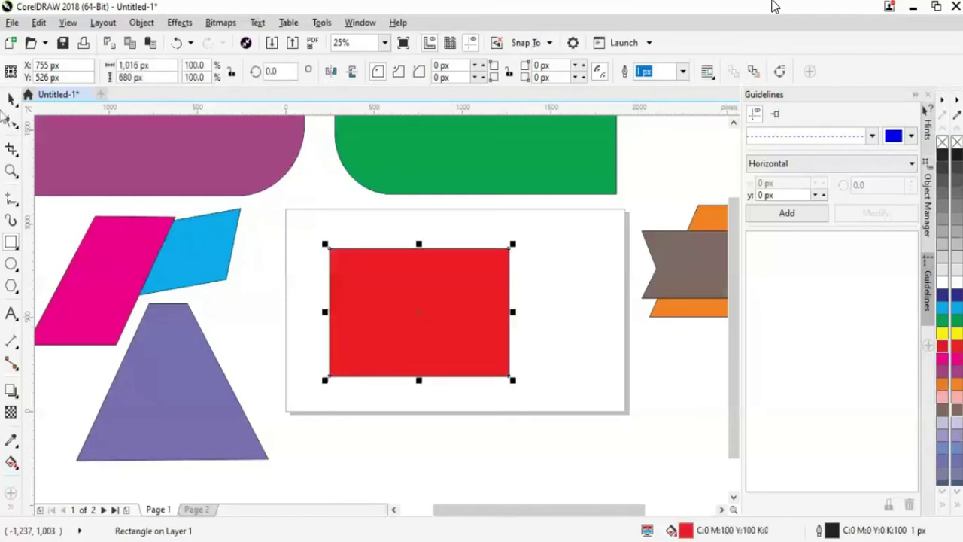
key("space")
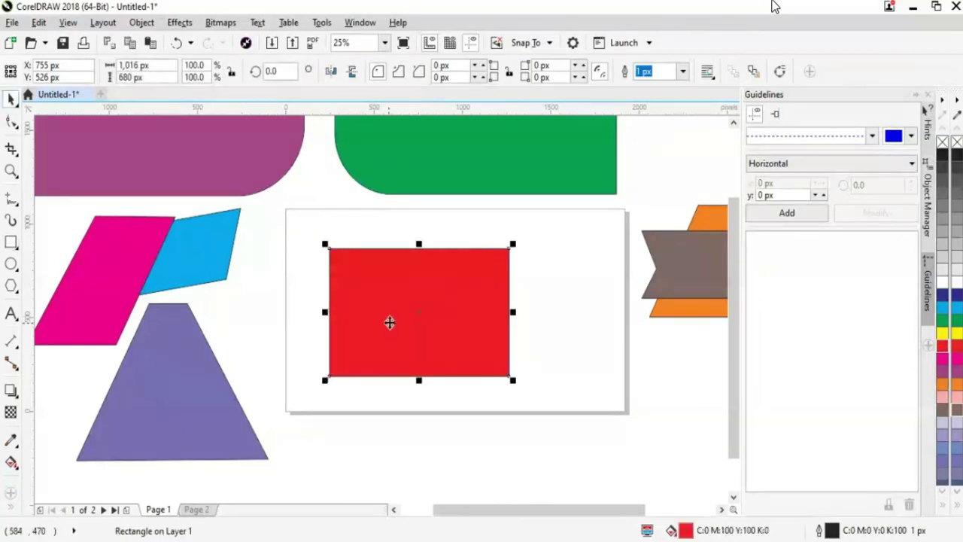
Step: Try making a yellow copy of the red rectangle diagonally below its original and delete the copy
left_click_drag(389, 326, 340, 290)
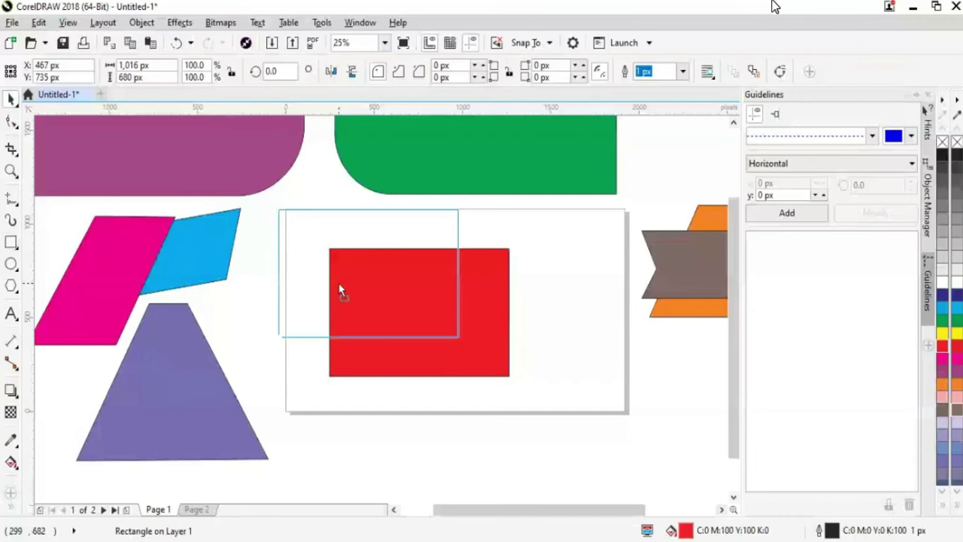
left_click_drag(338, 290, 338, 290)
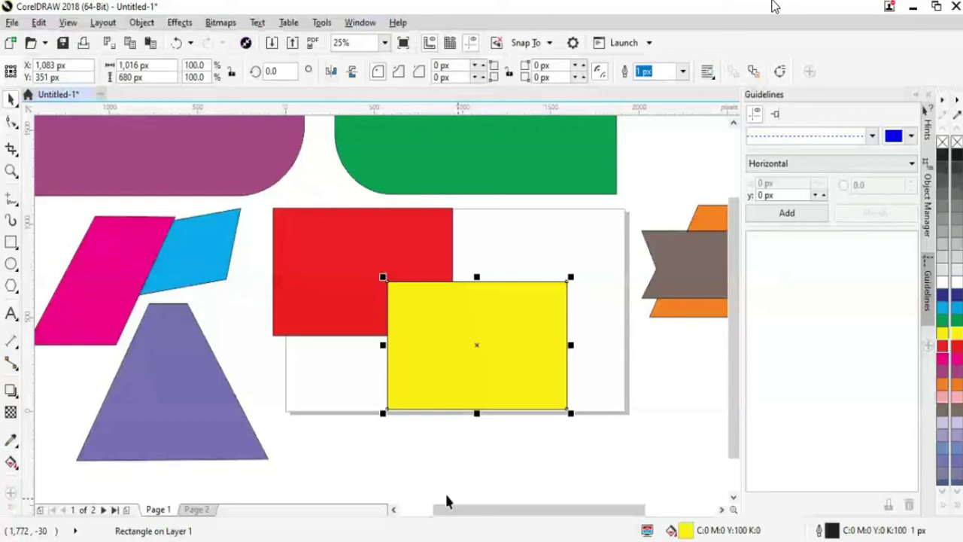
key("Delete")
Step: Reposition the red rectangle at the page's upper-left corner, centred at about X 499 px, Y 805 px
left_click(383, 269)
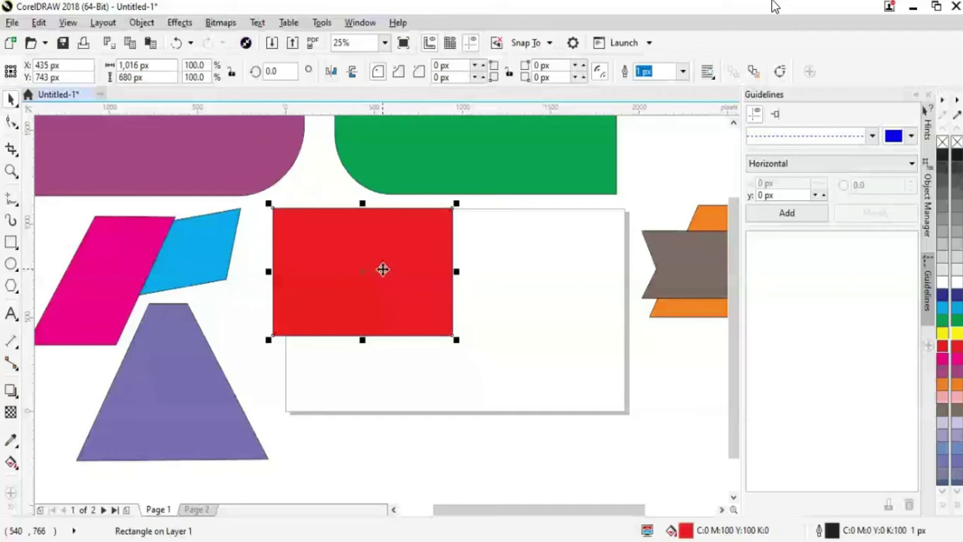
left_click_drag(383, 270, 492, 416)
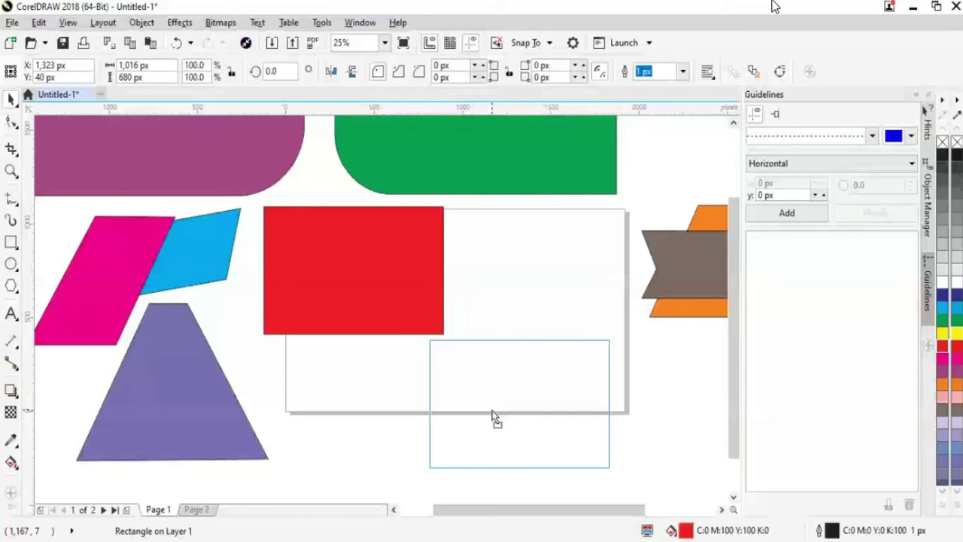
left_click_drag(492, 414, 524, 420)
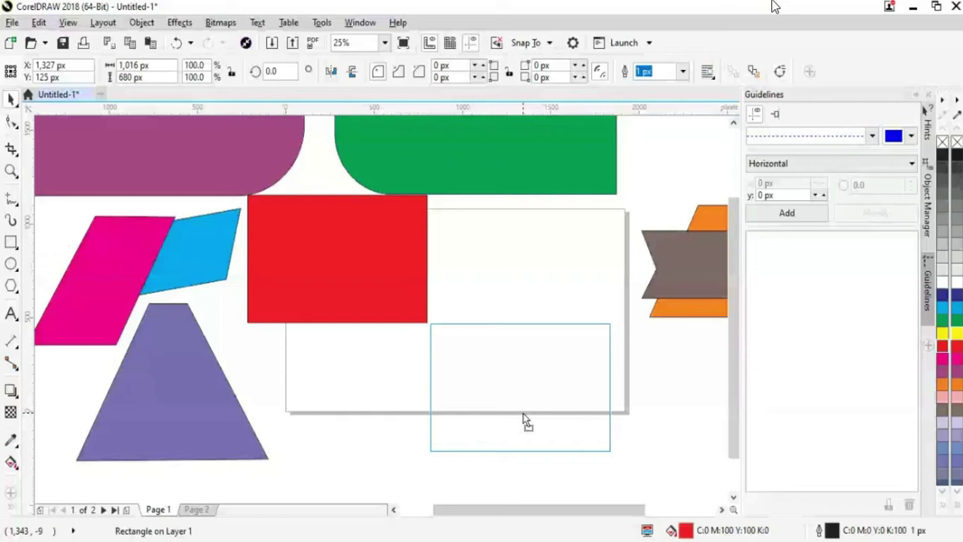
left_click_drag(525, 415, 512, 424)
left_click_drag(533, 399, 396, 256)
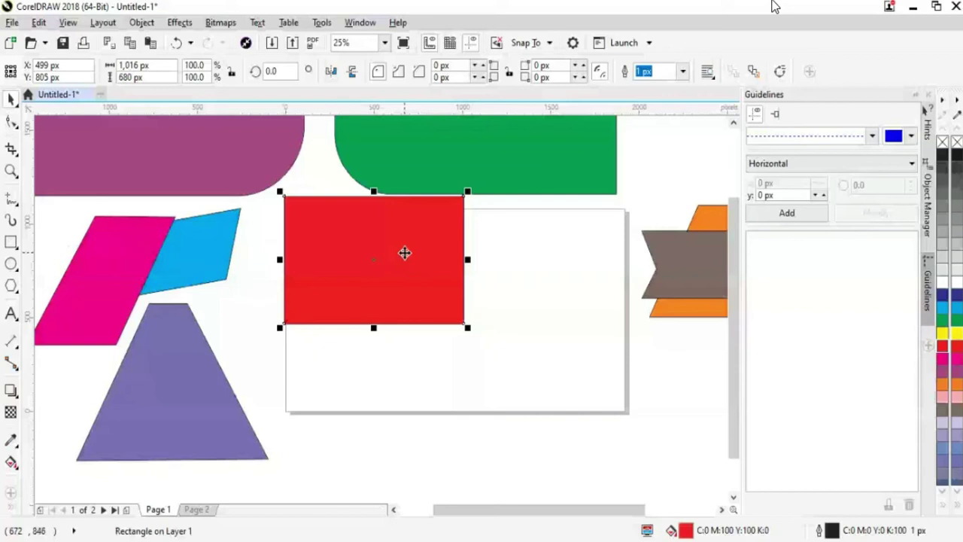
Step: Try duplicating the red rectangle towards the page's lower-right area twice, removing the copy each time
left_click_drag(405, 253, 501, 339)
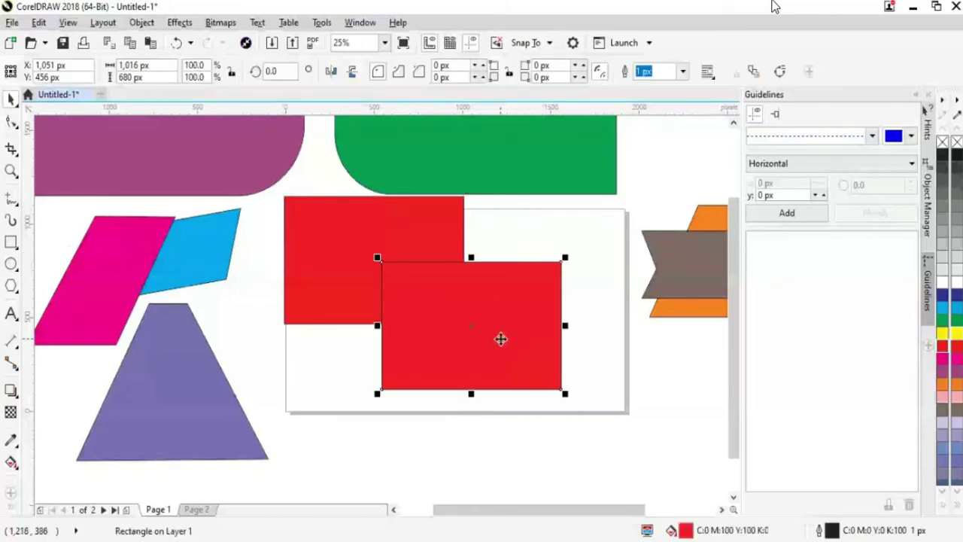
key("Delete")
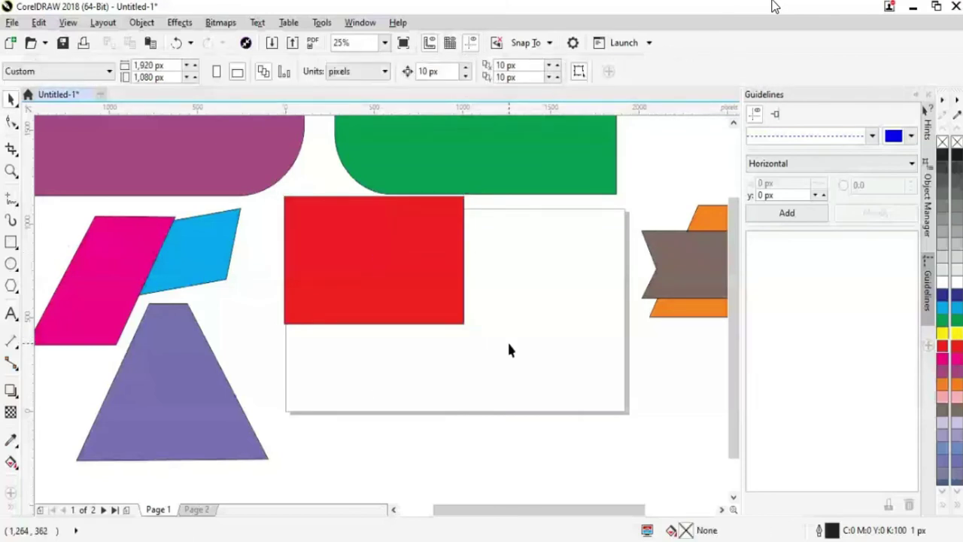
left_click(436, 263)
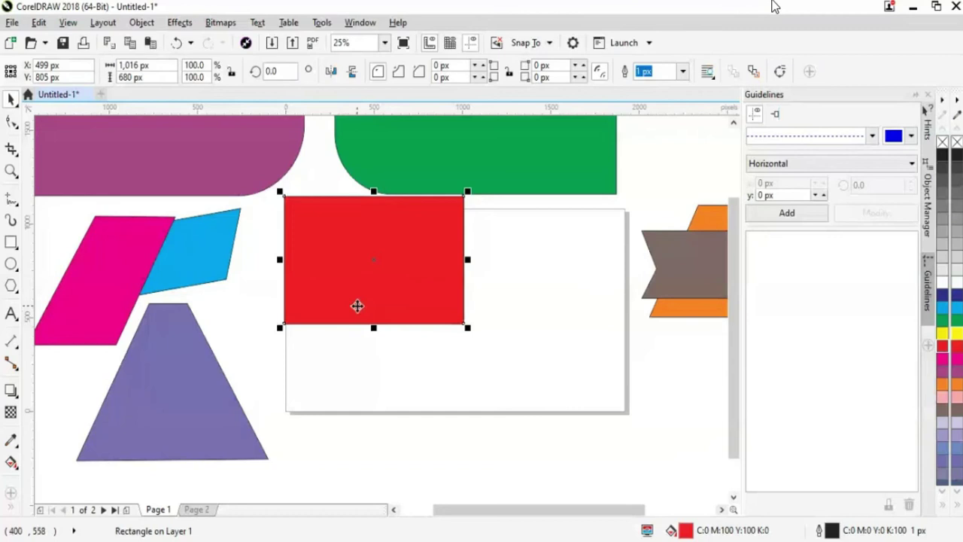
left_click_drag(357, 305, 468, 432)
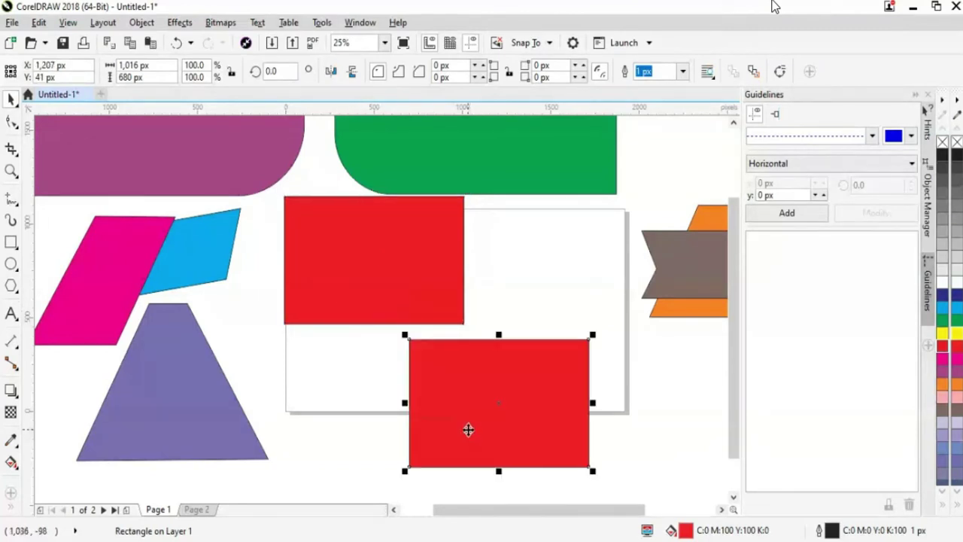
key("ctrl+z")
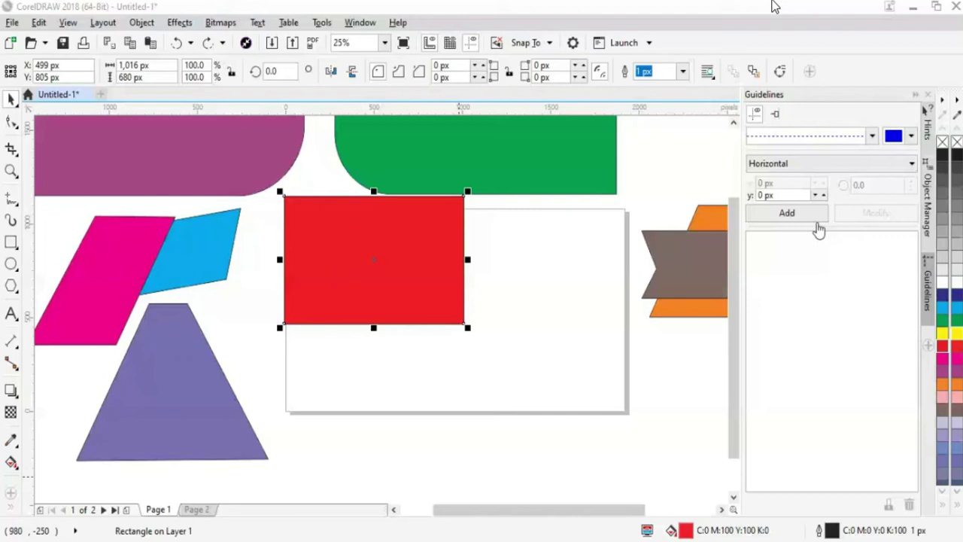
Step: Duplicate the red rectangle and place the copy diagonally below the original's lower-right corner
left_click_drag(385, 280, 567, 269)
right_click(567, 269)
key("Escape")
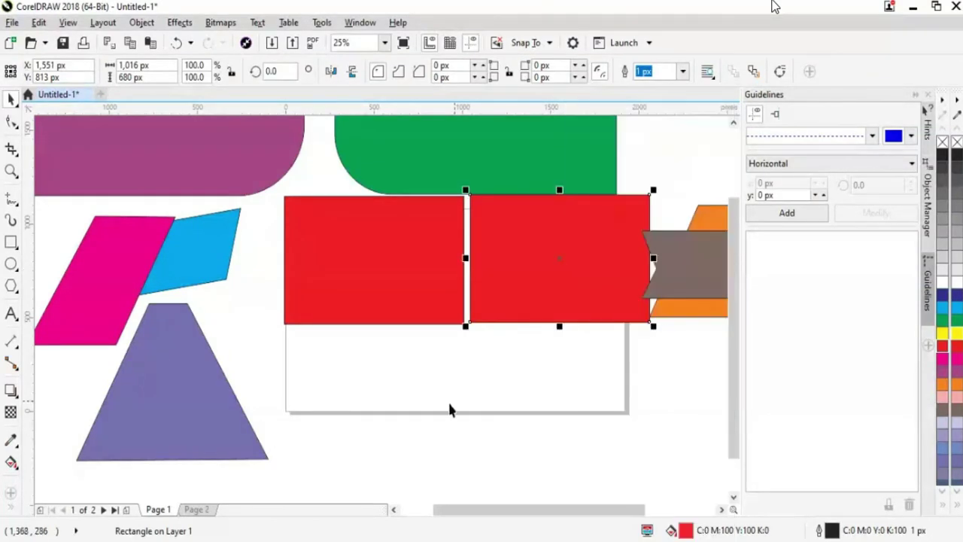
left_click(719, 510)
left_click_drag(482, 279, 473, 407)
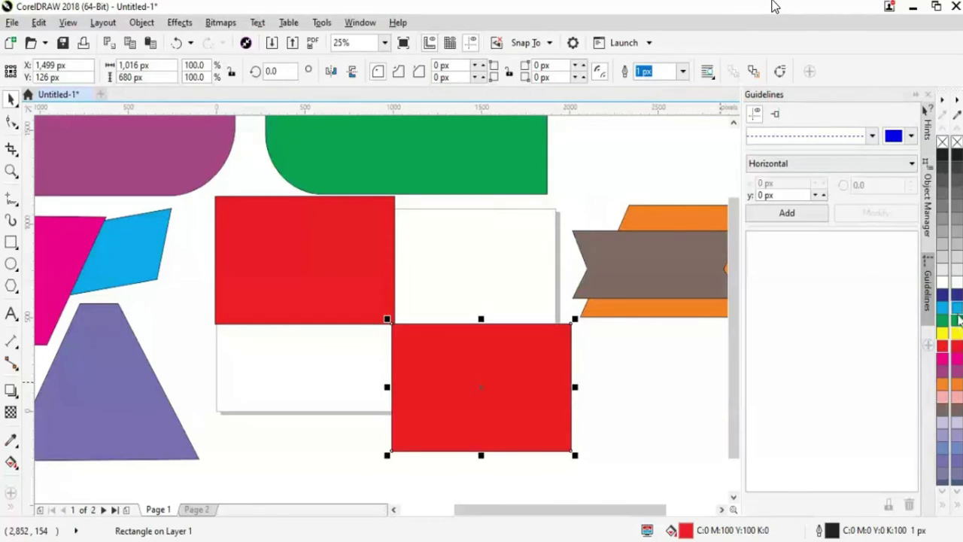
Step: Fill the copied rectangle with green and nudge it so its upper-left corner meets the red rectangle's lower-right corner
left_click(956, 326)
left_click(334, 401)
left_click_drag(447, 383, 450, 385)
left_click(324, 402)
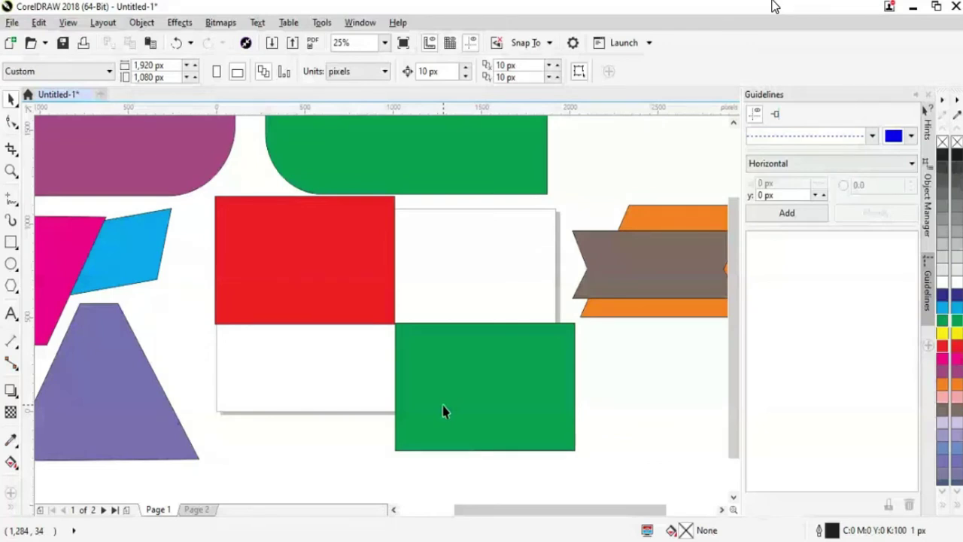
Step: Undo the green copy of the rectangle so only the red rectangle occupies the page
key("ctrl+z")
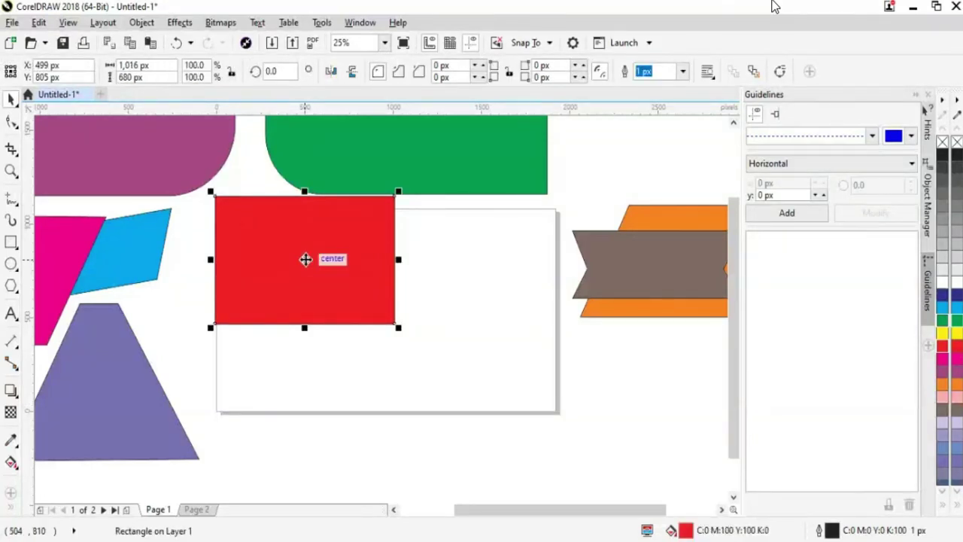
key("ctrl+f")
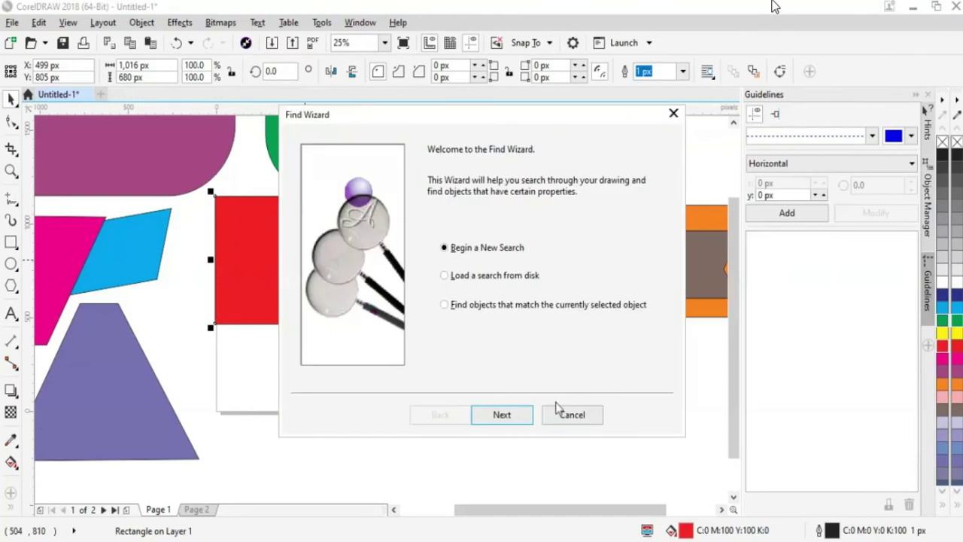
left_click(559, 413)
Step: Try duplicating the red rectangle diagonally towards the page's lower-right area, deleting the copy each time
left_click_drag(275, 289, 381, 327)
key("Delete")
key("ctrl+z")
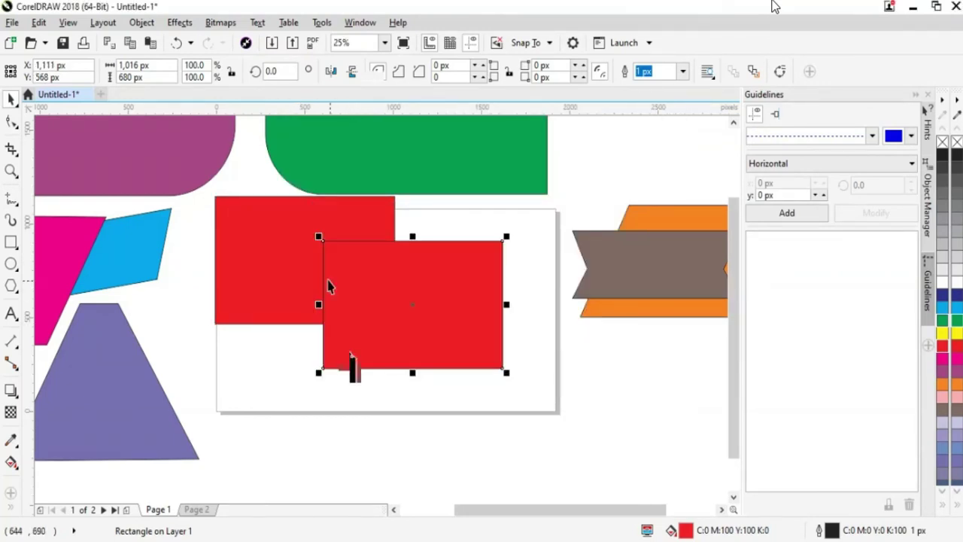
key("Delete")
left_click_drag(302, 270, 483, 377)
left_click(350, 382)
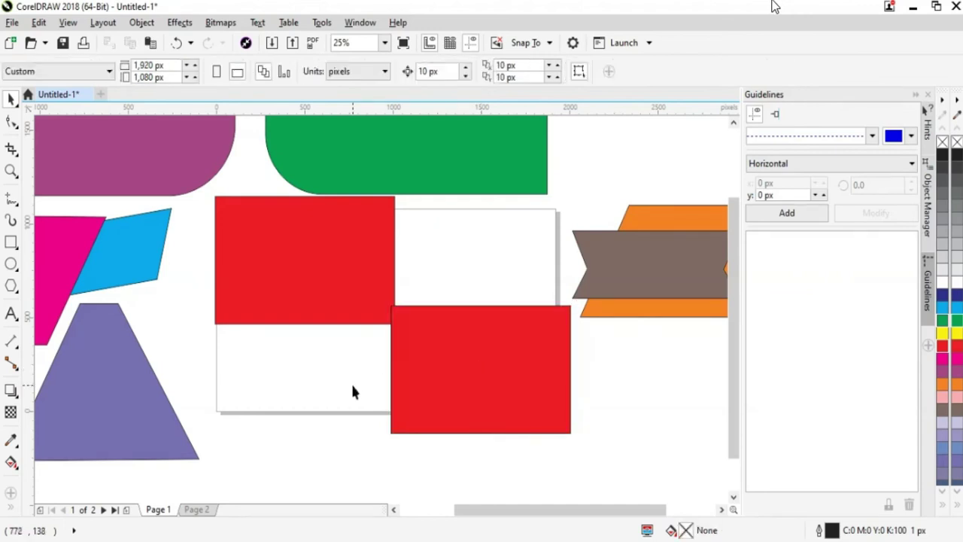
left_click(453, 384)
key("Delete")
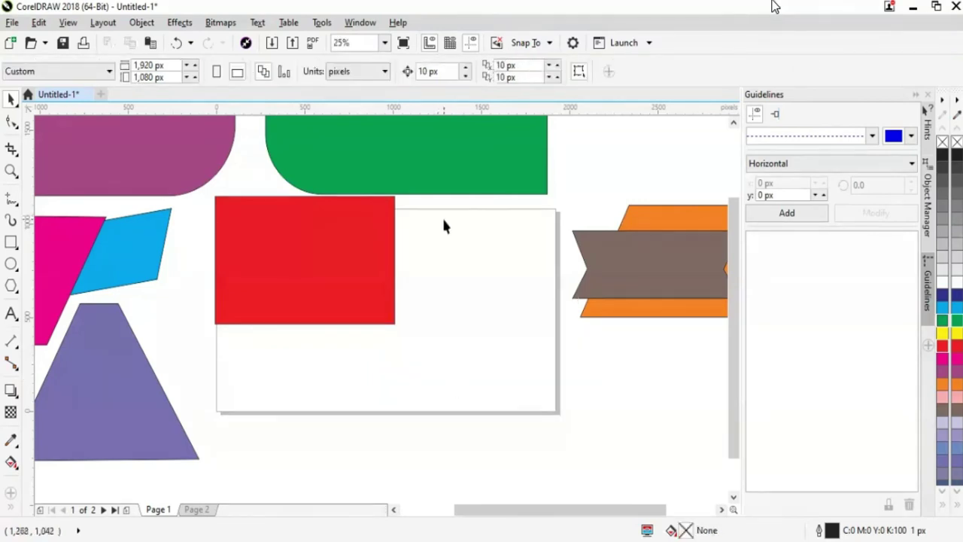
Step: Copy the red rectangle with Copy Here and place the copy overlapping the original's lower-right part
left_click_drag(312, 283, 463, 331)
left_click_drag(463, 331, 477, 335)
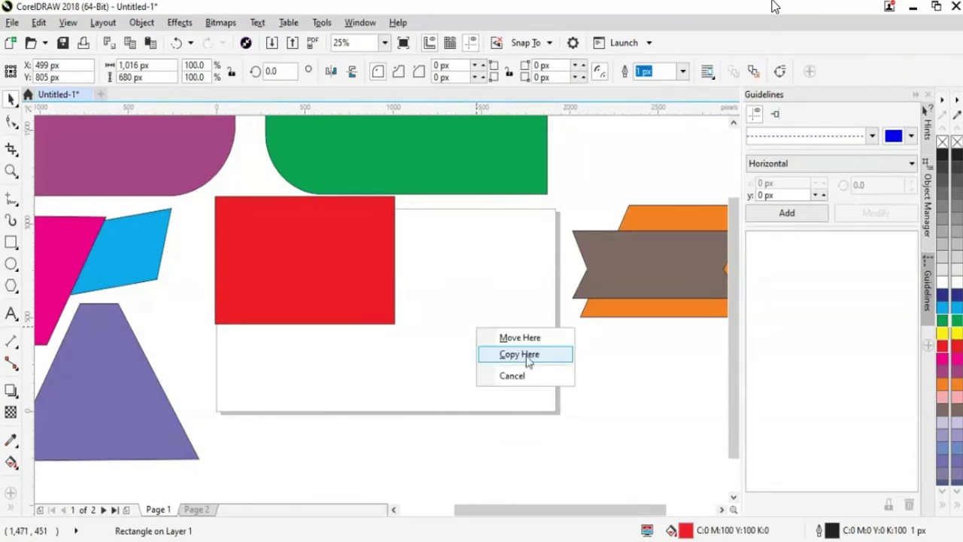
left_click(512, 359)
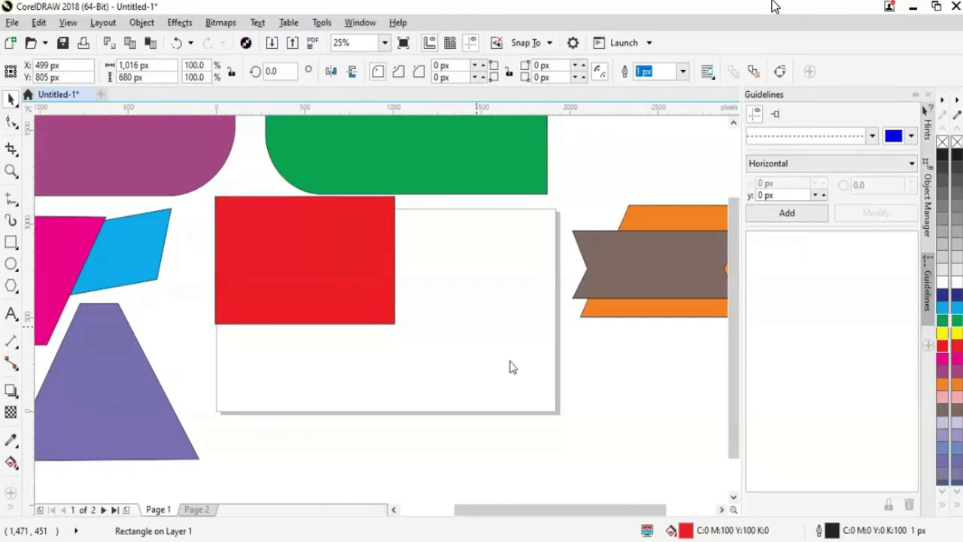
left_click_drag(430, 358, 392, 338)
left_click(318, 380)
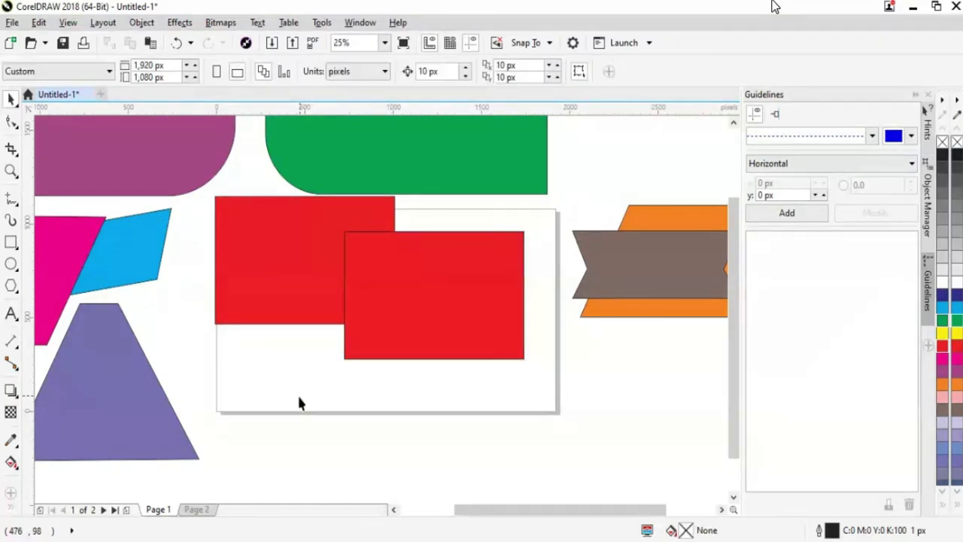
Step: Undo the rectangle copies and delete the remaining red rectangle from the page
key("ctrl+z")
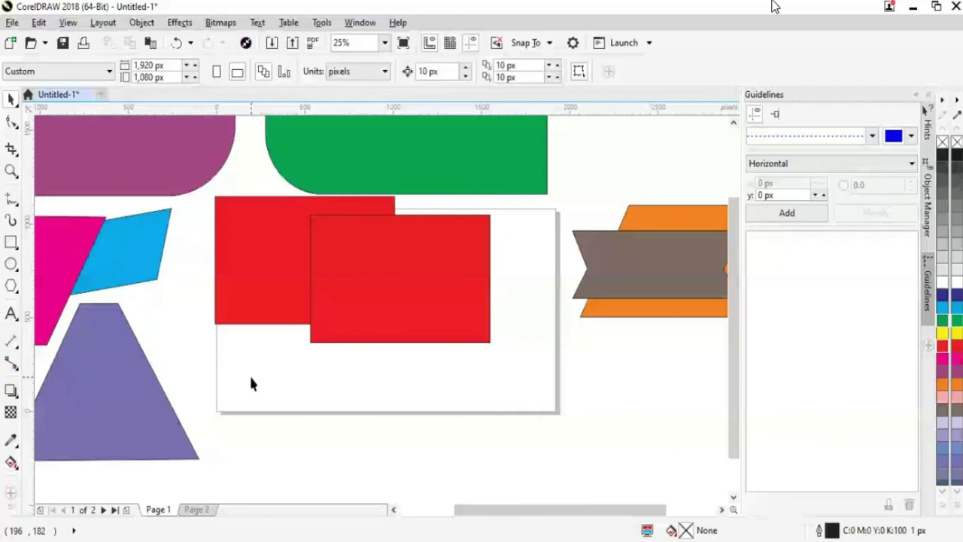
key("ctrl+z")
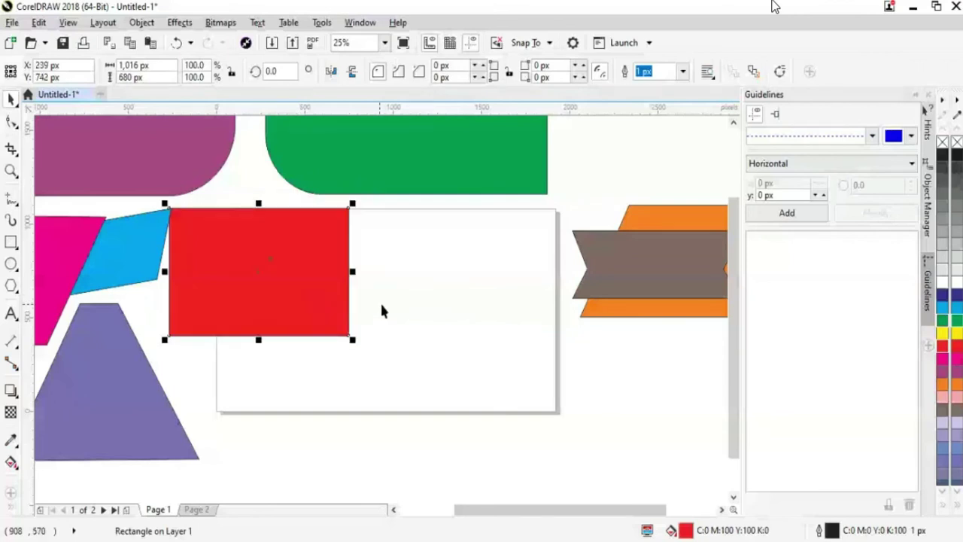
key("Delete")
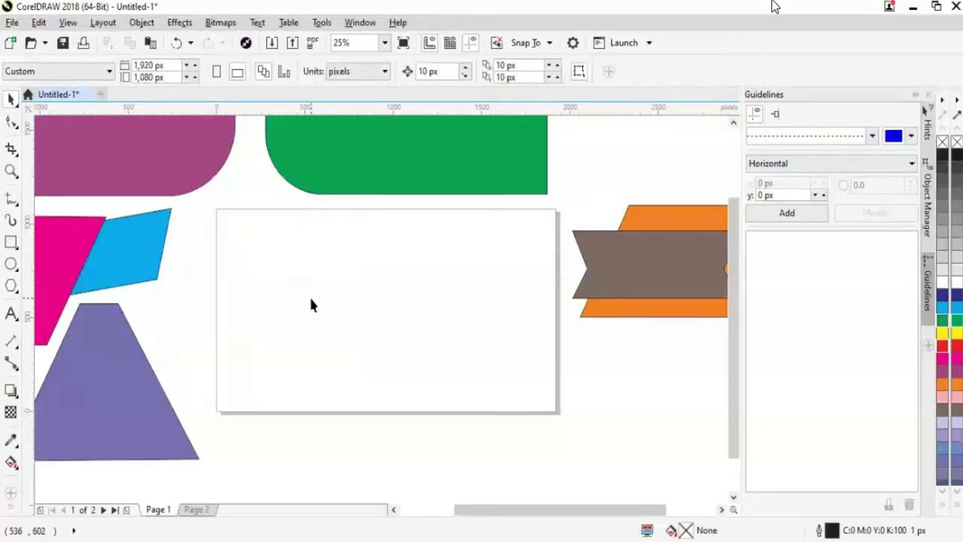
Step: Try drawing a five-sided polygon on the page with the Polygon tool, undoing each attempt
left_click(12, 243)
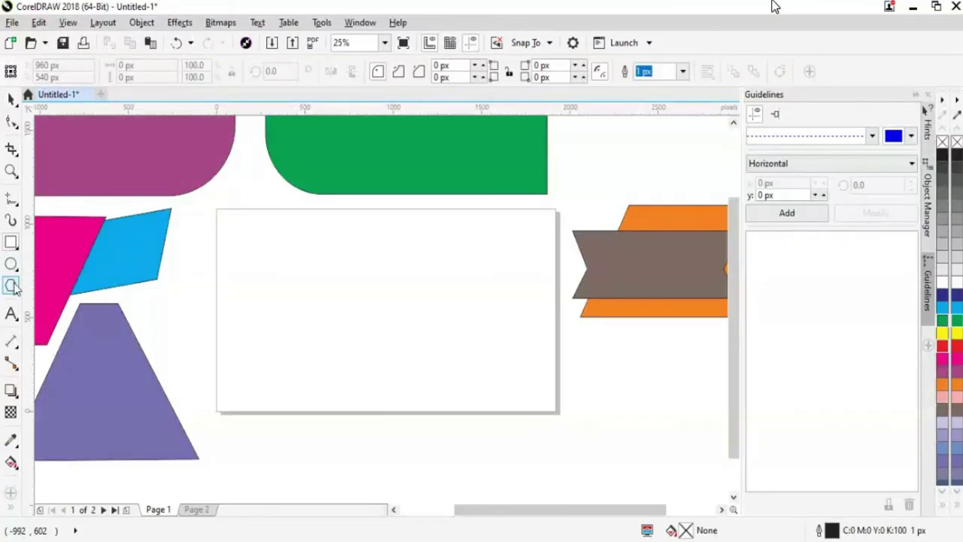
left_click(13, 286)
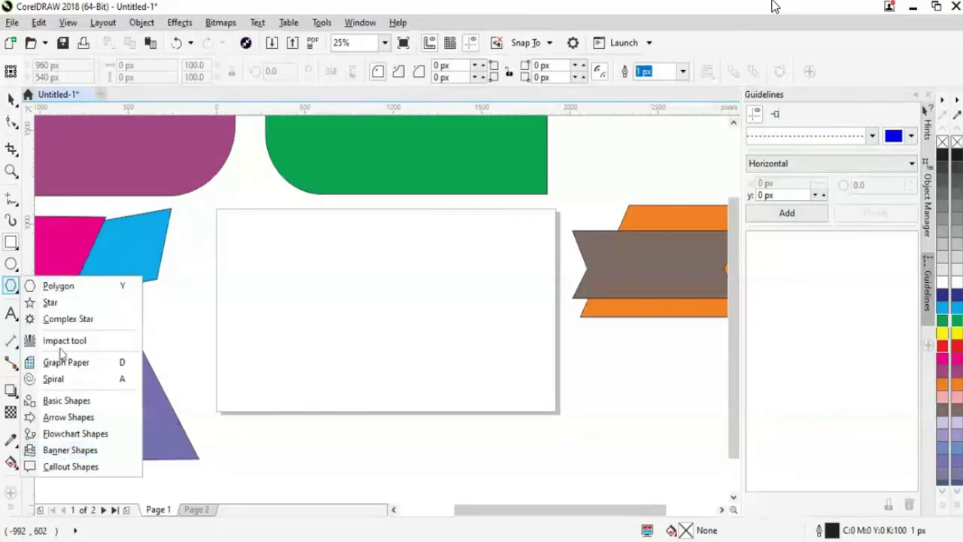
left_click(53, 286)
left_click_drag(355, 282, 443, 385)
key("ctrl+z")
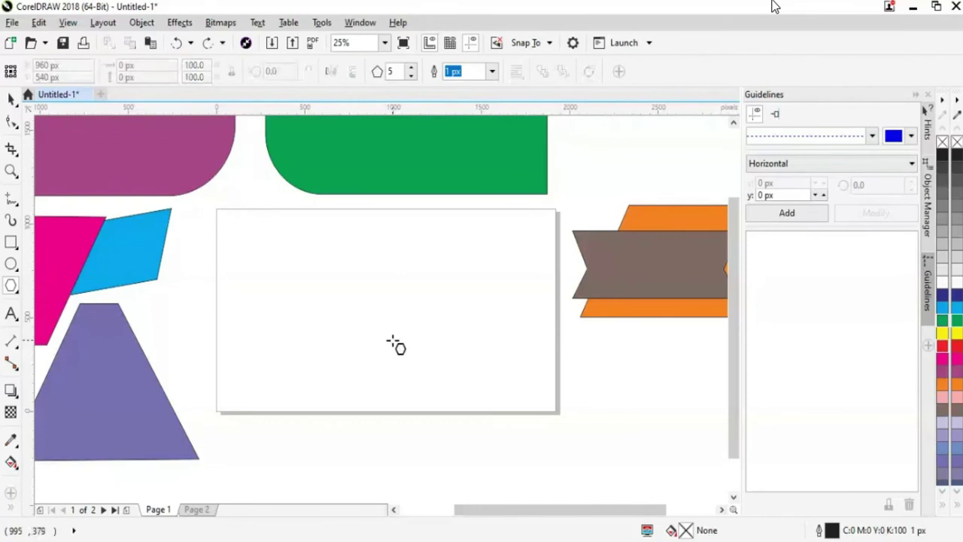
mouse_move(353, 273)
left_mouse_down()
mouse_move(413, 374)
mouse_move(412, 340)
left_mouse_up()
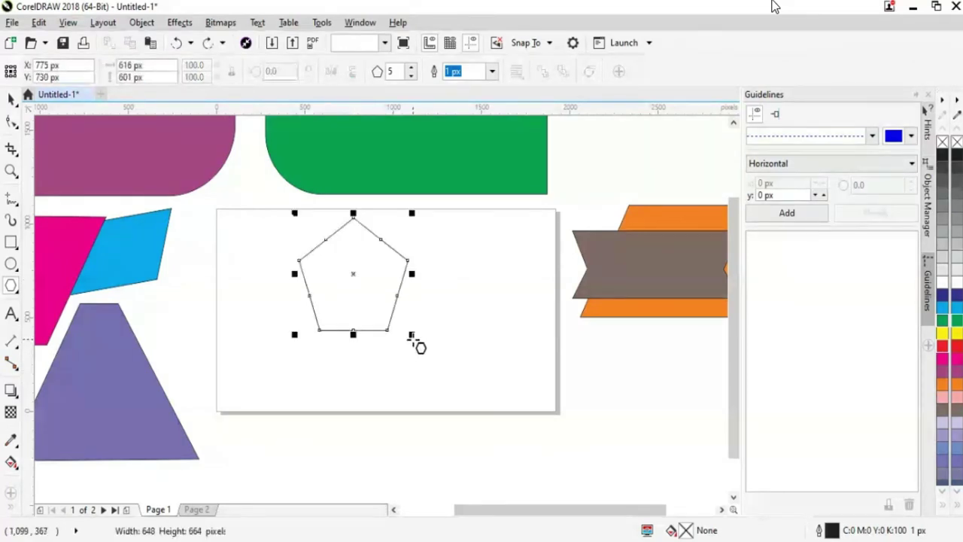
key("ctrl+z")
Step: Draw a five-sided polygon about 806 by 767 px, centred at about X 839 px, Y 571 px, filled with light purple (C:40 M:40 Y:0 K:0)
mouse_move(378, 310)
left_mouse_down()
mouse_move(389, 338)
mouse_move(489, 462)
left_mouse_up()
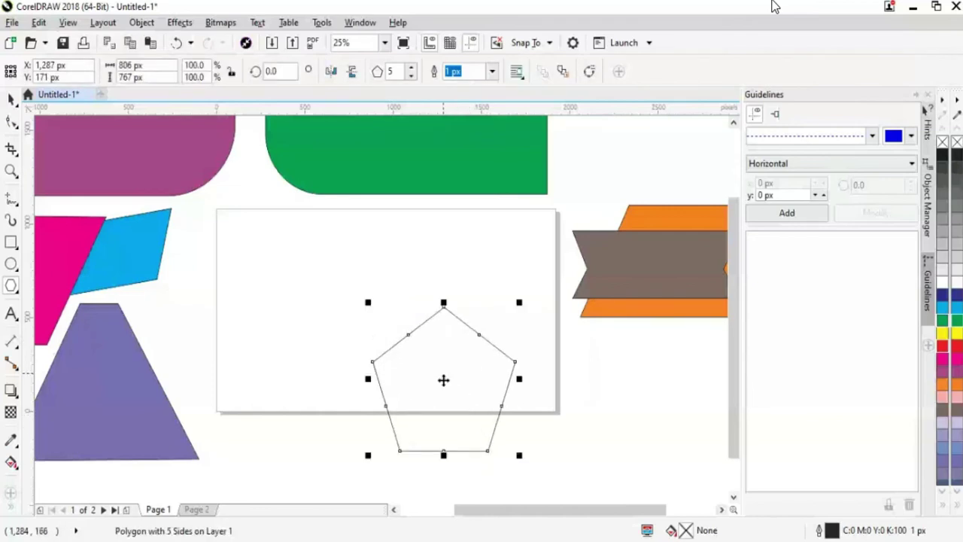
left_click_drag(443, 380, 364, 304)
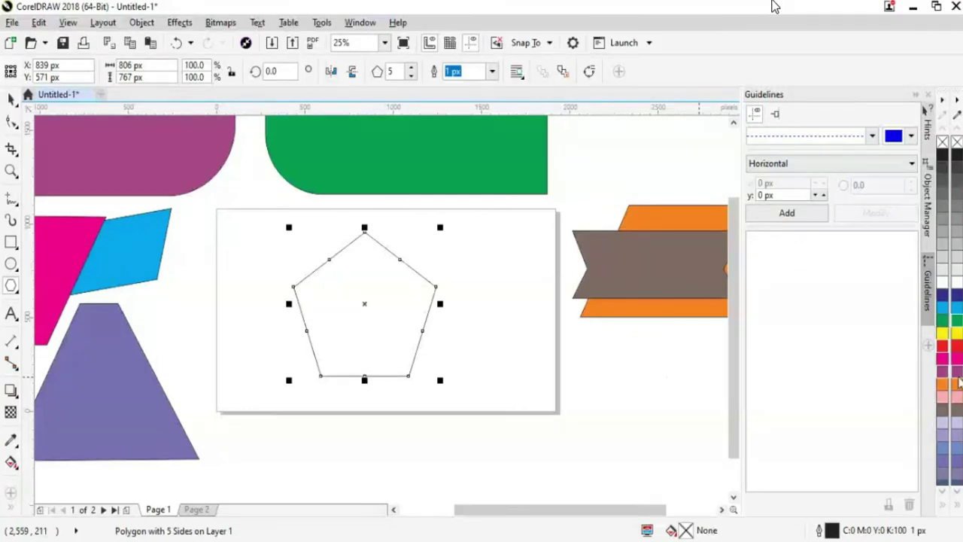
left_click(958, 437)
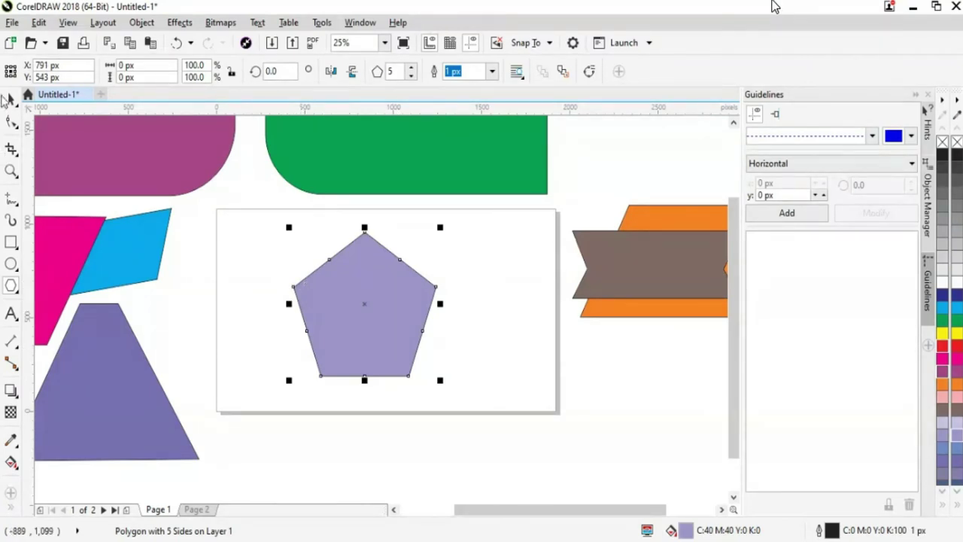
Step: Try rotating the purple pentagon in both directions and skewing it vertically, undoing each change
left_click(362, 307)
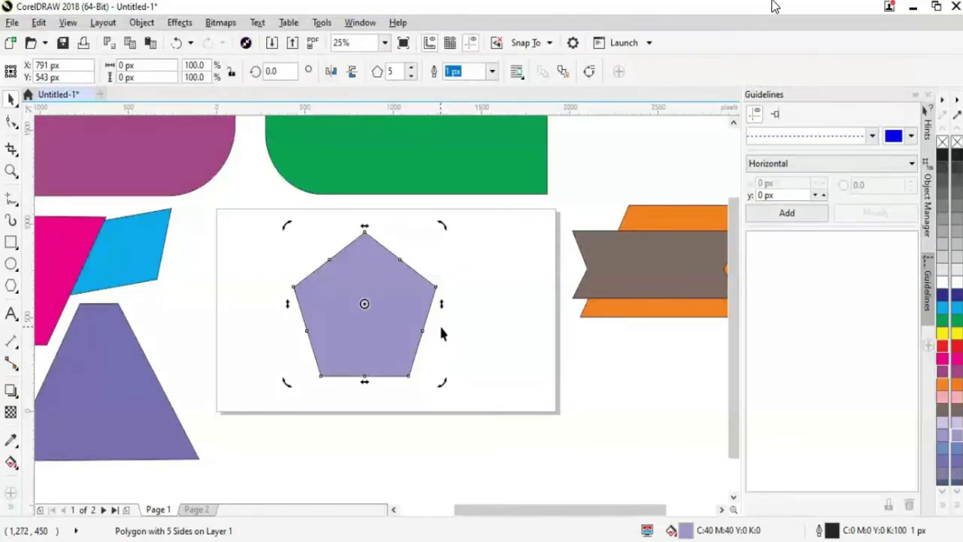
left_click_drag(449, 239, 454, 311)
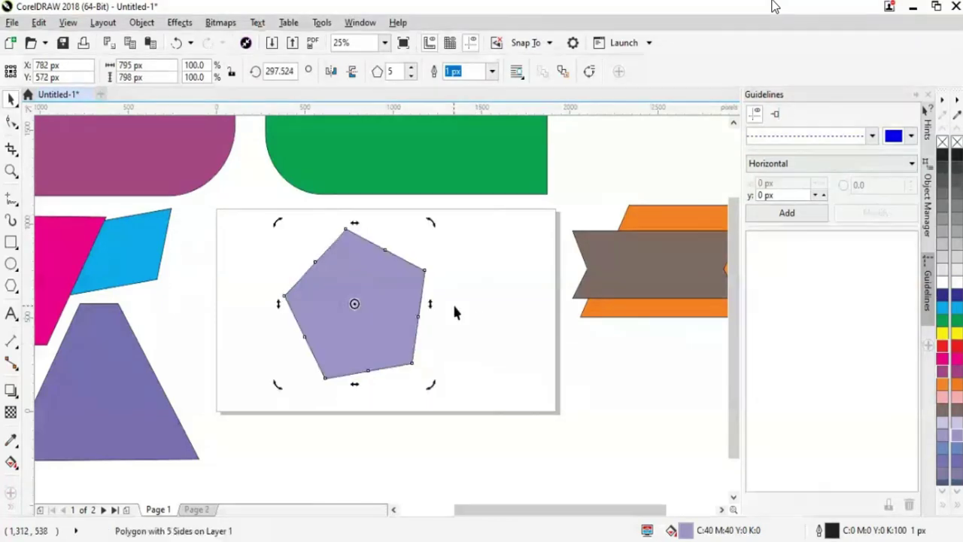
key("ctrl+z")
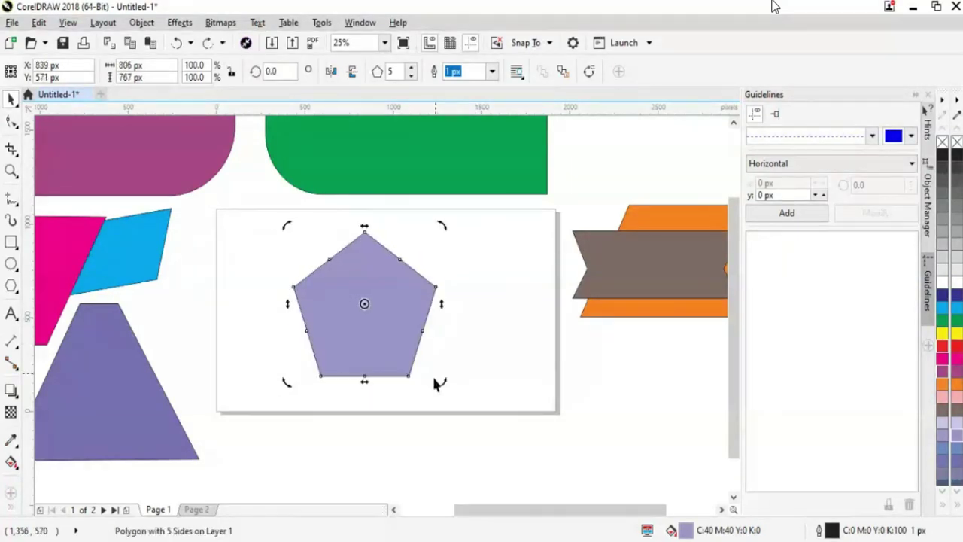
left_click_drag(445, 385, 489, 320)
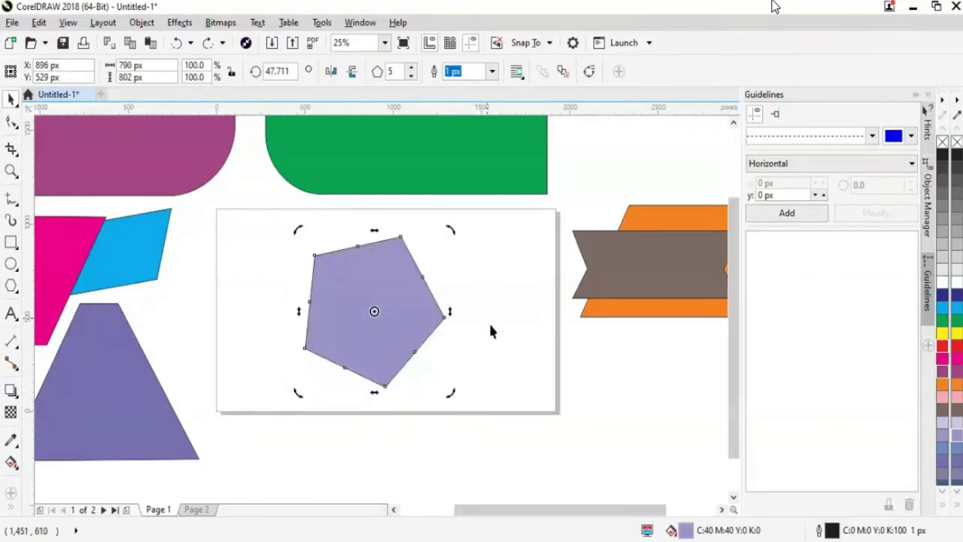
key("ctrl+z")
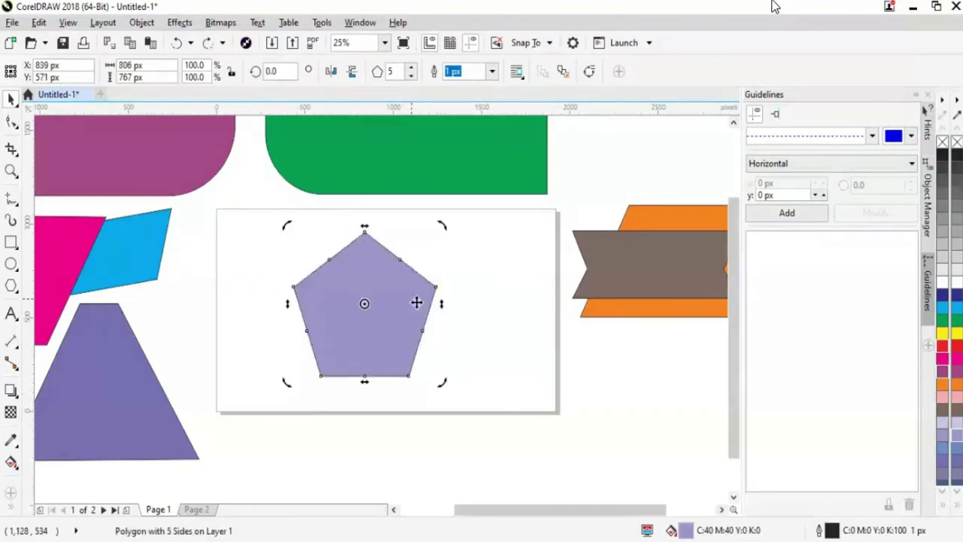
left_click_drag(437, 302, 437, 233)
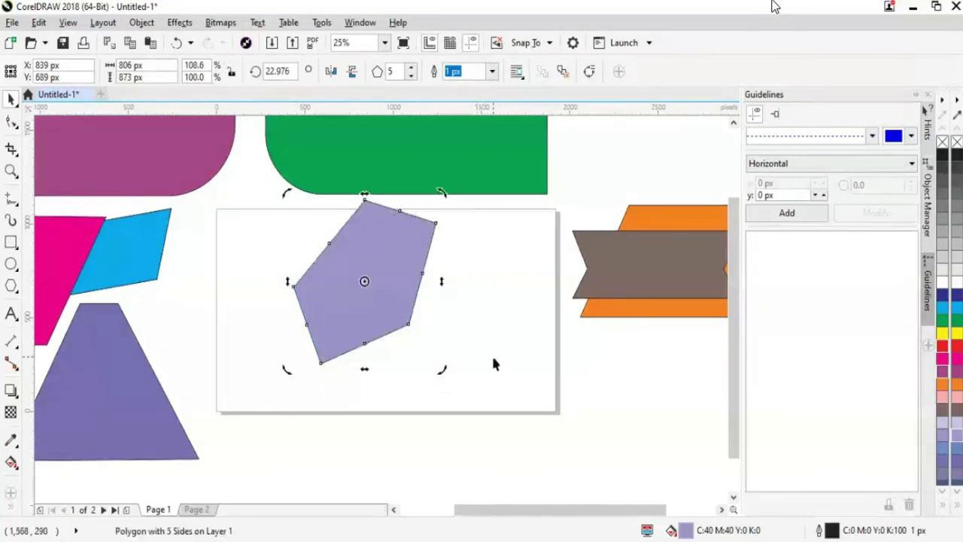
key("ctrl+z")
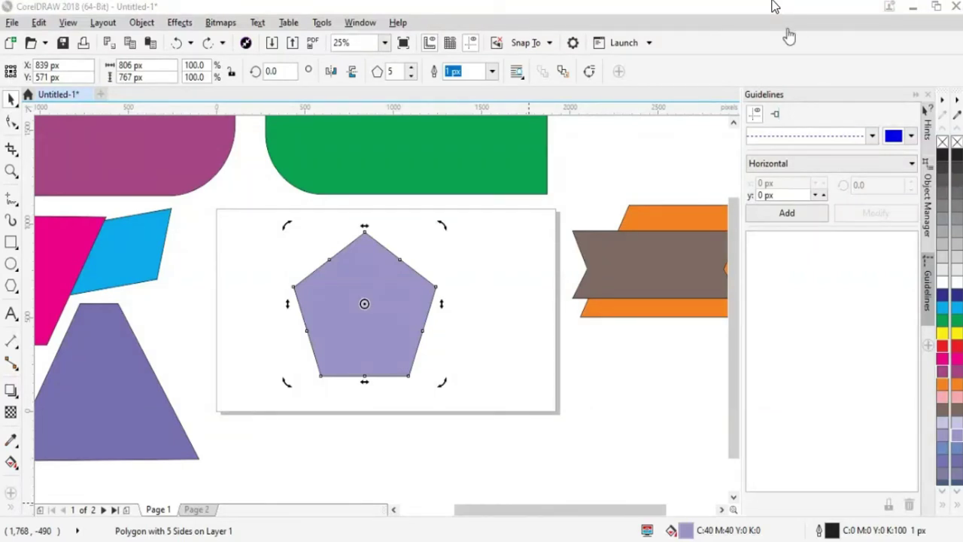
Step: Move the pentagon to about X 439 px, Y 648 px and draw a seven-sided polygon about 803 by 760 px beside it
left_click_drag(371, 322, 297, 311)
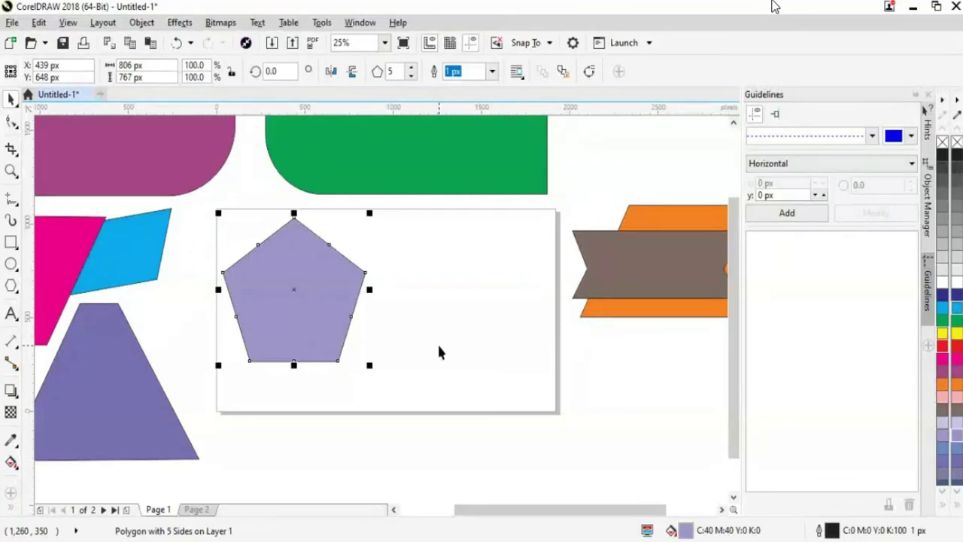
left_click(12, 287)
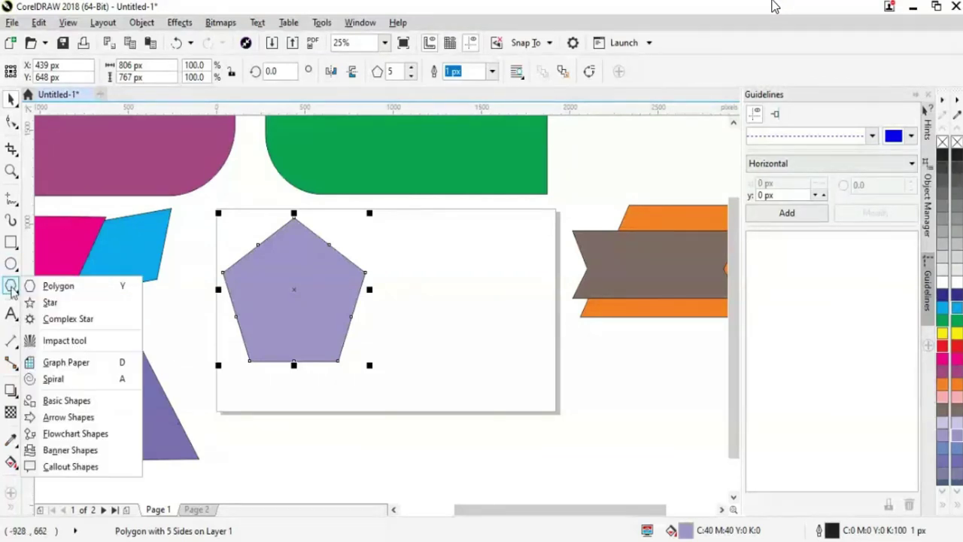
left_click(58, 287)
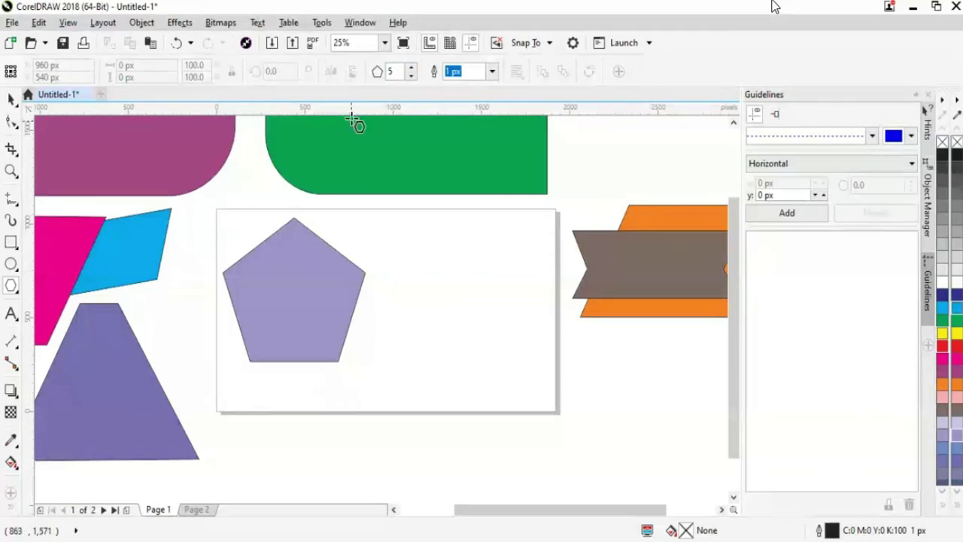
left_click(411, 68)
left_click(411, 67)
left_click_drag(440, 300, 512, 379)
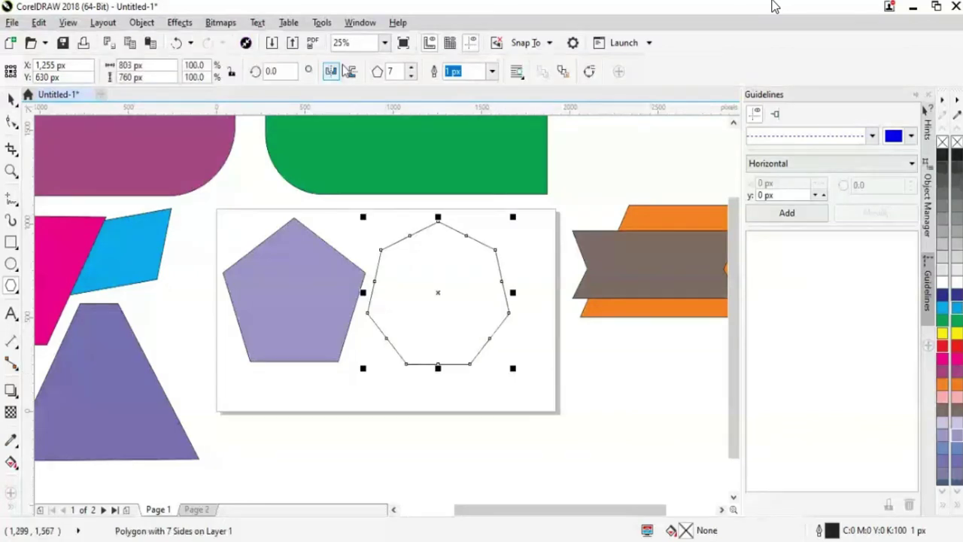
Step: Try the new polygon with 10 sides and with 4 sides, and delete it
left_click(411, 67)
left_click(411, 67)
left_click(410, 67)
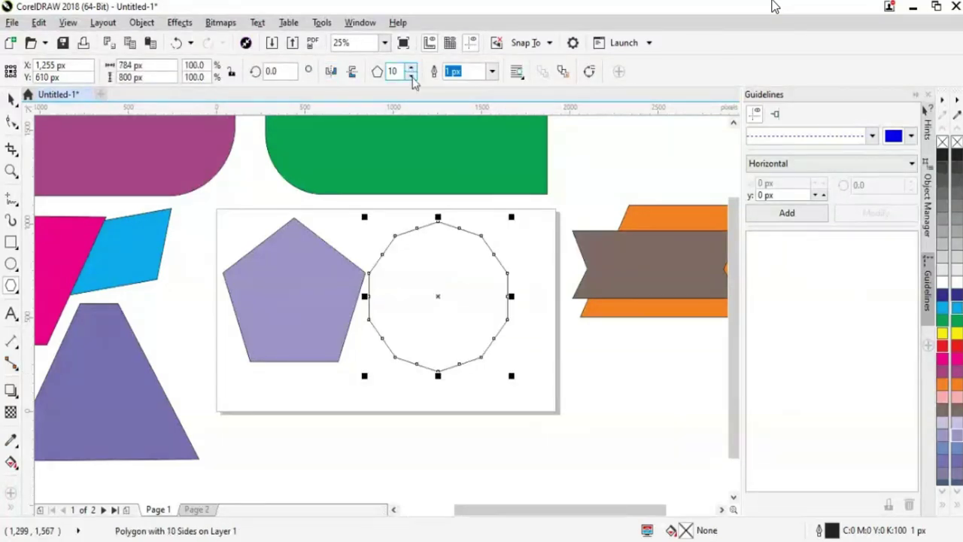
left_click(410, 76)
left_click(410, 76)
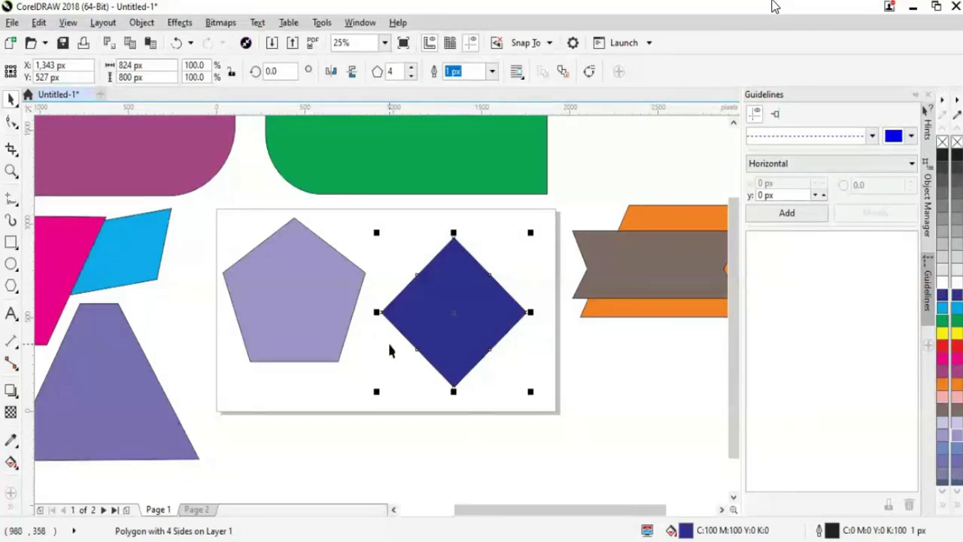
key("Delete")
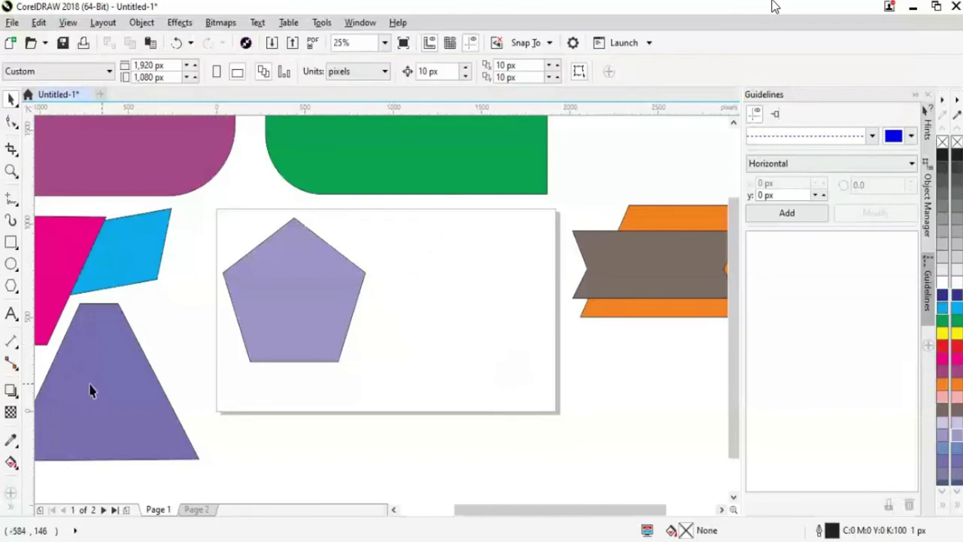
Step: Move the purple pentagon to about X 227 px, Y 780 px and draw an ellipse to its right on the page
left_click(282, 329)
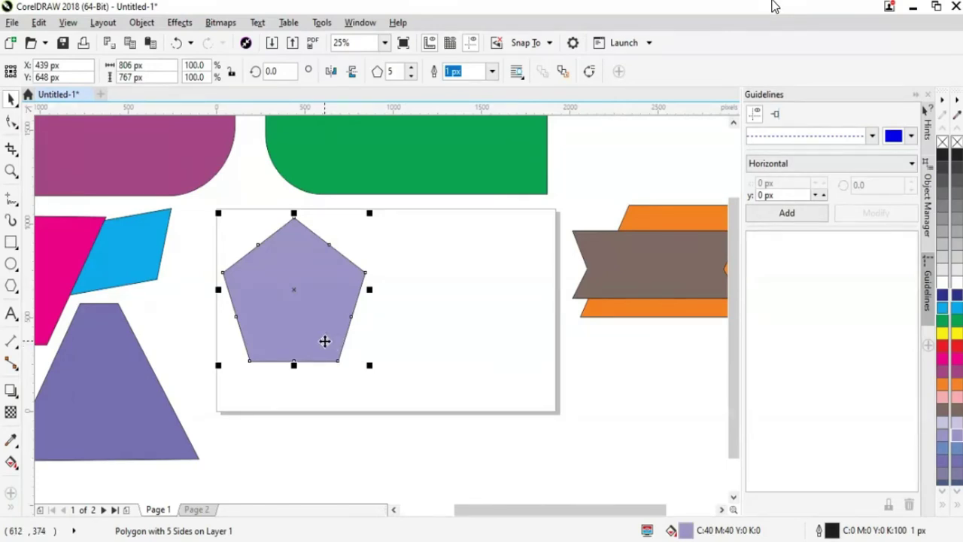
left_click_drag(321, 332, 283, 307)
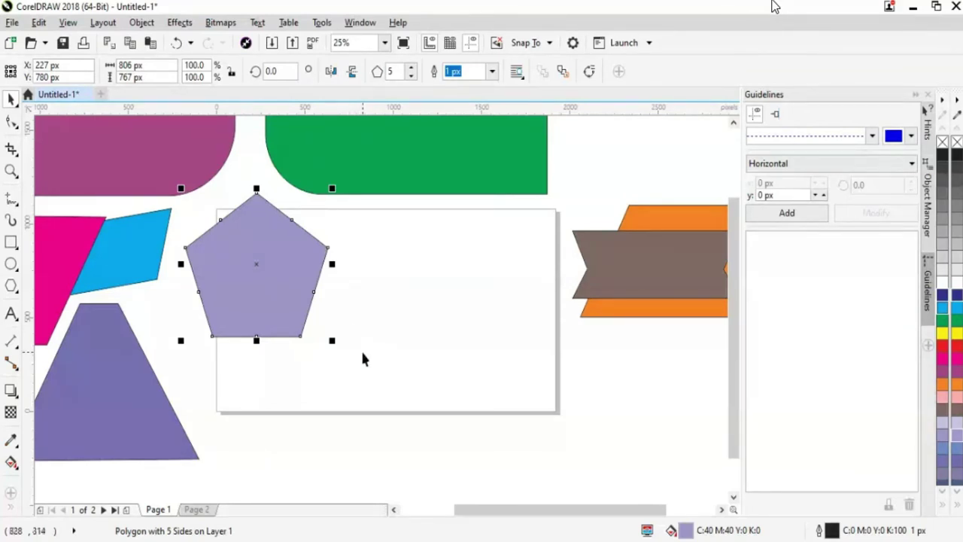
left_click(12, 264)
left_click_drag(374, 223, 520, 376)
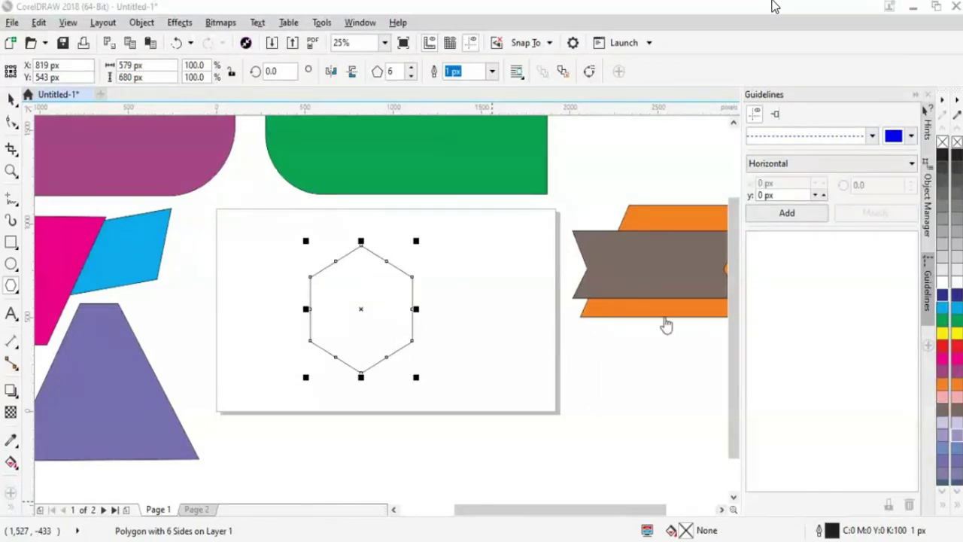
Step: Fill the hexagon with orange and replace that with black, trying it with 5 and with 12 sides
left_click(944, 385)
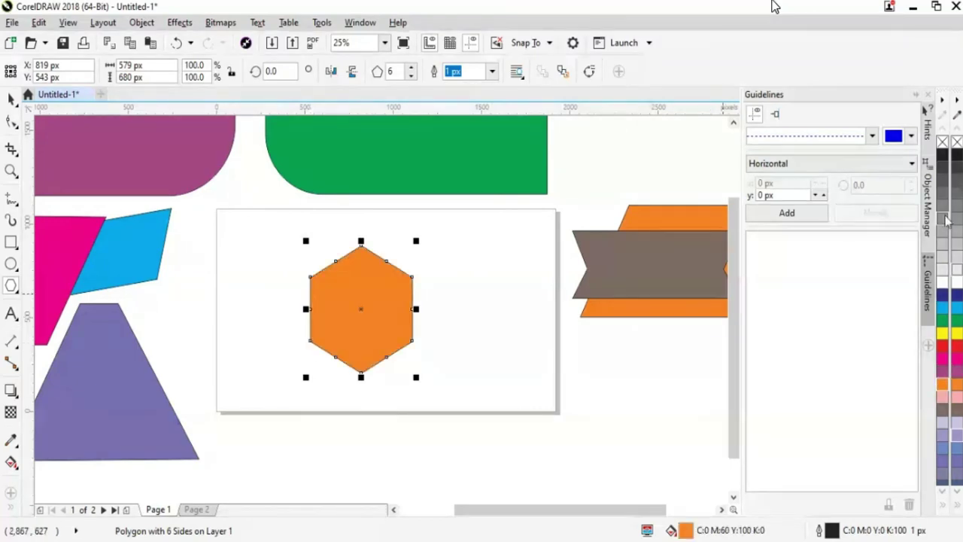
left_click(943, 154)
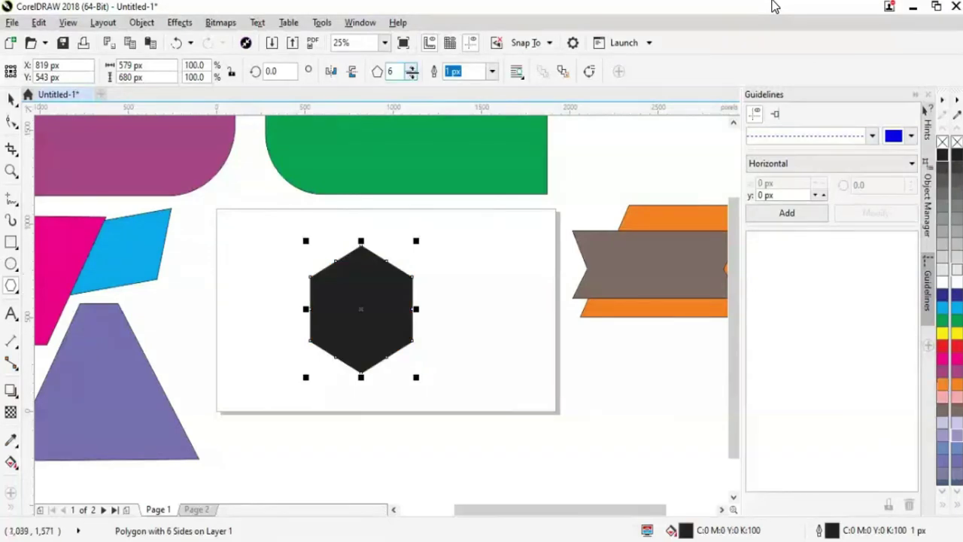
left_click(411, 76)
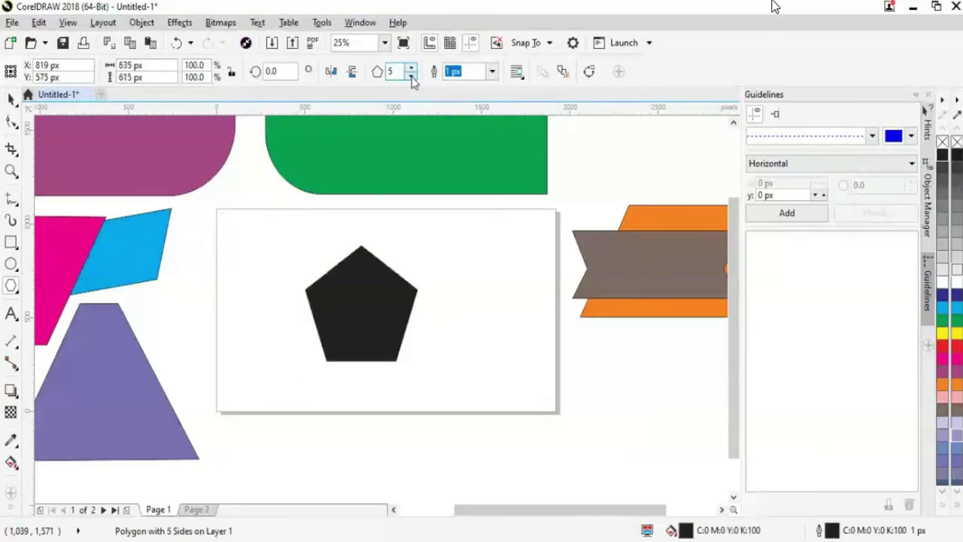
left_click(412, 67)
left_click(411, 68)
left_click(411, 68)
left_click(411, 68)
left_click(412, 68)
left_click(411, 67)
left_click(411, 68)
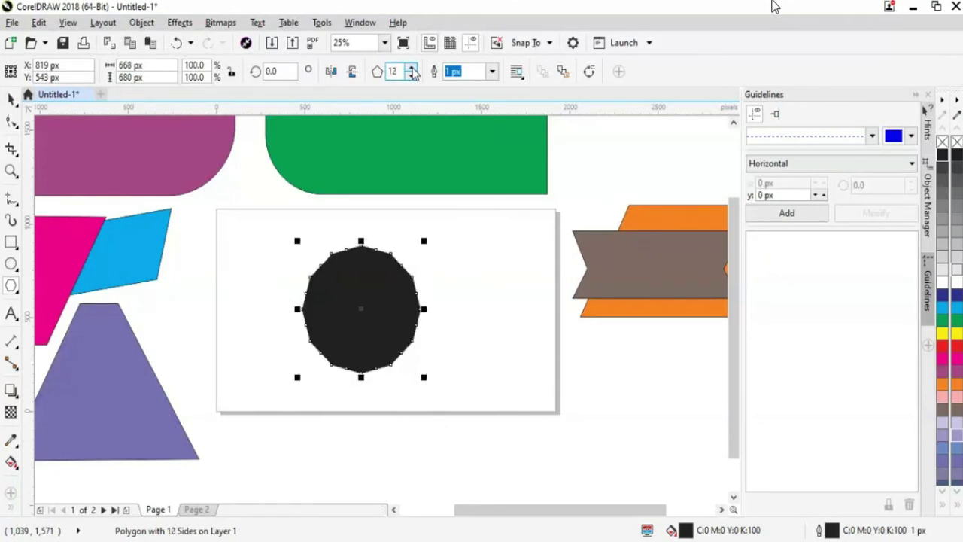
Step: Raise the black polygon's number of sides beyond 12, and reduce it to 7
left_click(412, 67)
left_click(412, 68)
left_click(412, 67)
left_click(411, 67)
left_click(412, 68)
left_click(412, 76)
left_click(412, 76)
left_click(411, 76)
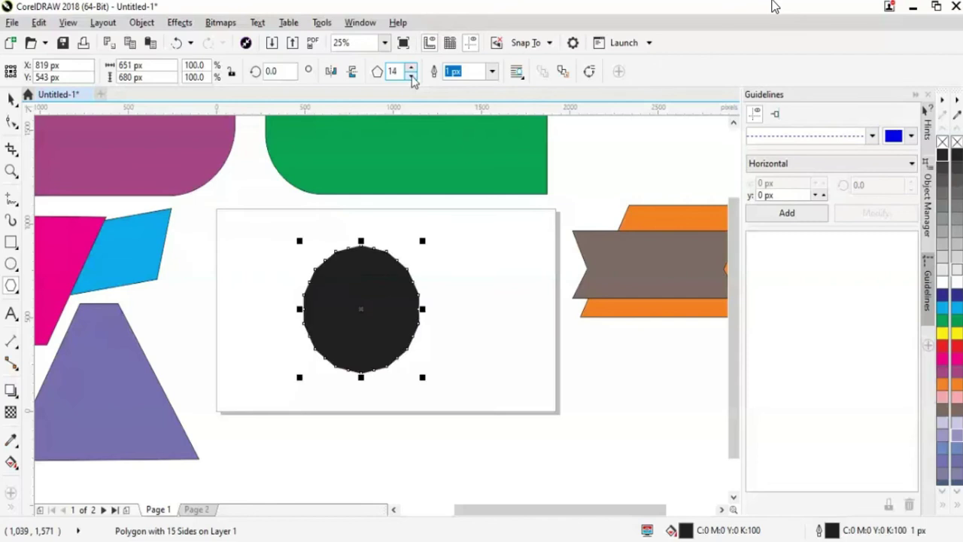
left_click(412, 76)
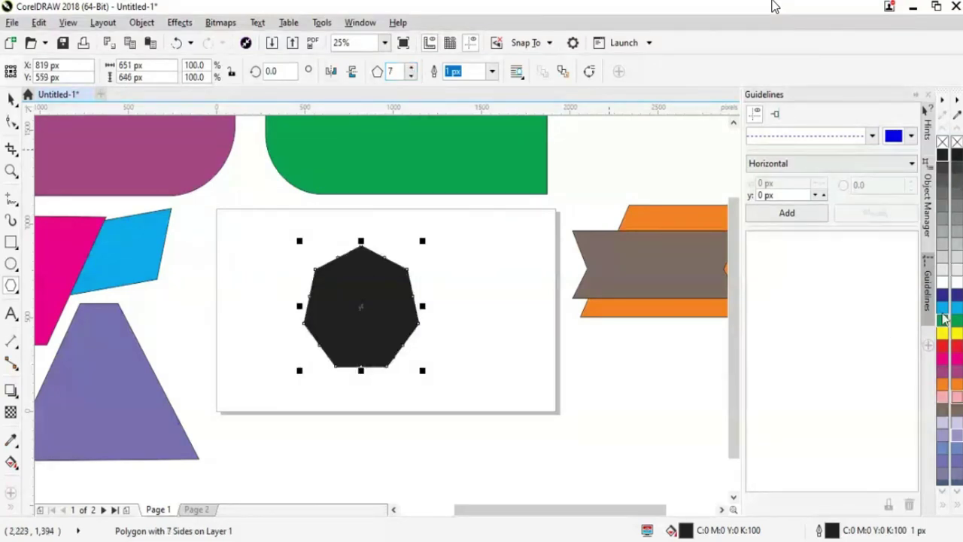
Step: Recolour the heptagon light grey (K:10) and dark grey (K:70), and move it to about X 355 px, Y 704 px
left_click(942, 273)
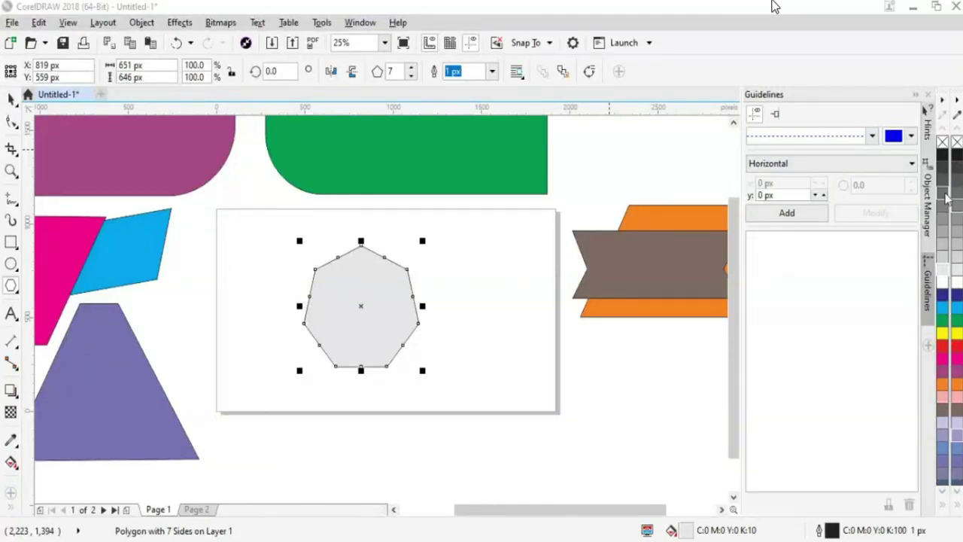
left_click(948, 202)
left_click(10, 98)
left_click(302, 301)
left_click_drag(335, 309, 254, 282)
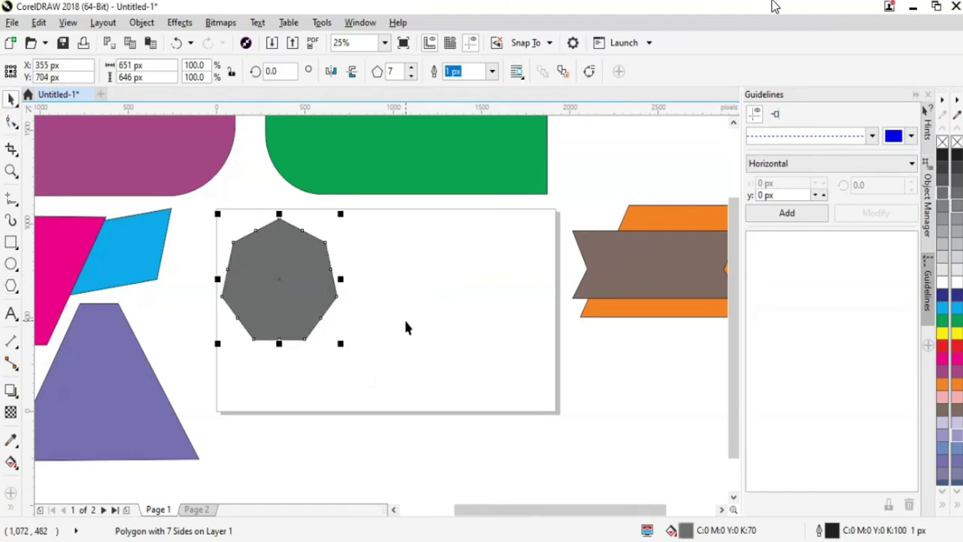
Step: Replace the grey heptagon with a blue (C:60 M:40) seven-sided polygon about 682 by 665 px, placed at about X 799 px, Y 584 px
key("Delete")
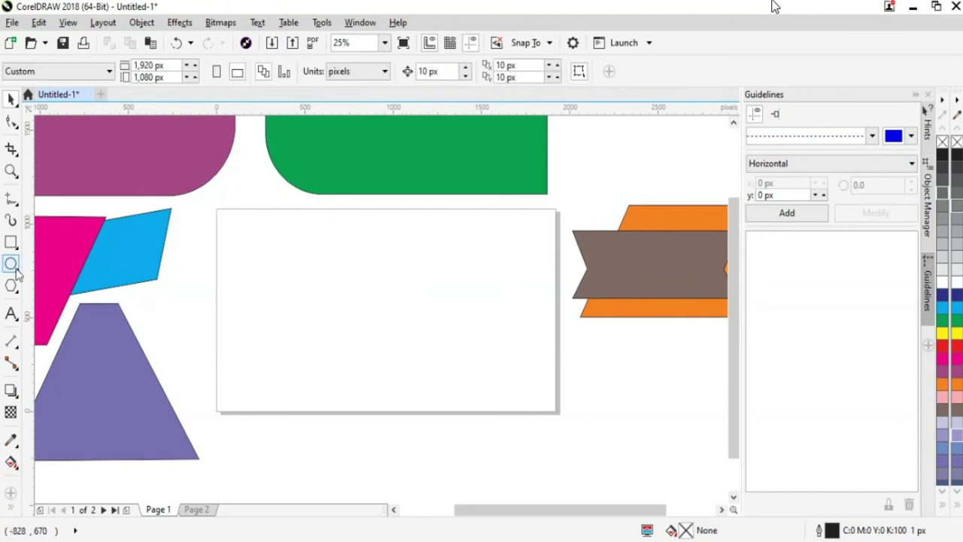
left_click(11, 288)
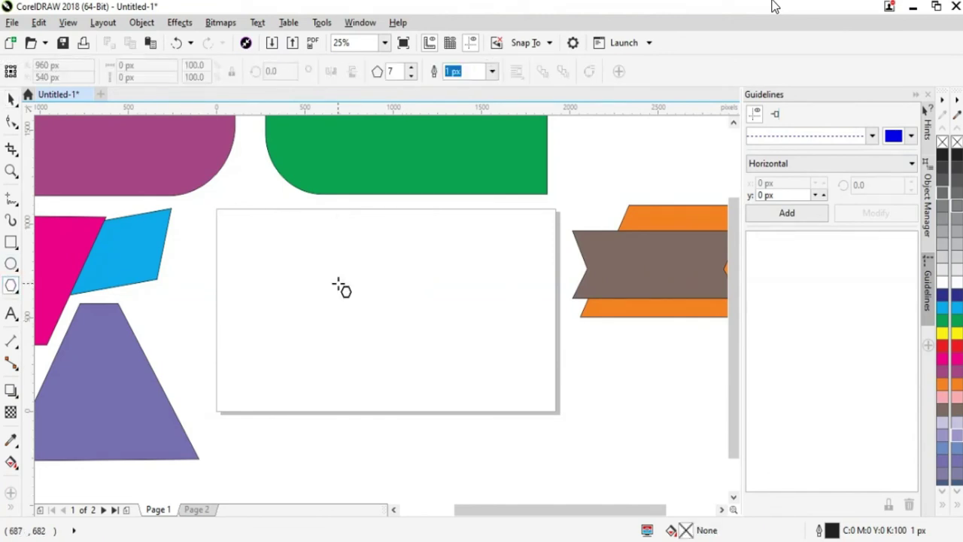
left_click_drag(346, 289, 447, 430)
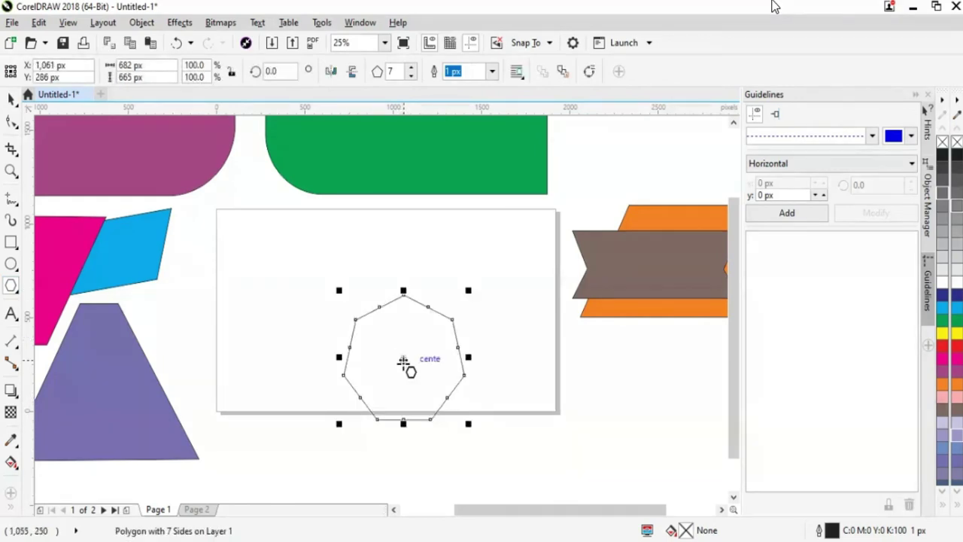
left_click_drag(405, 358, 359, 303)
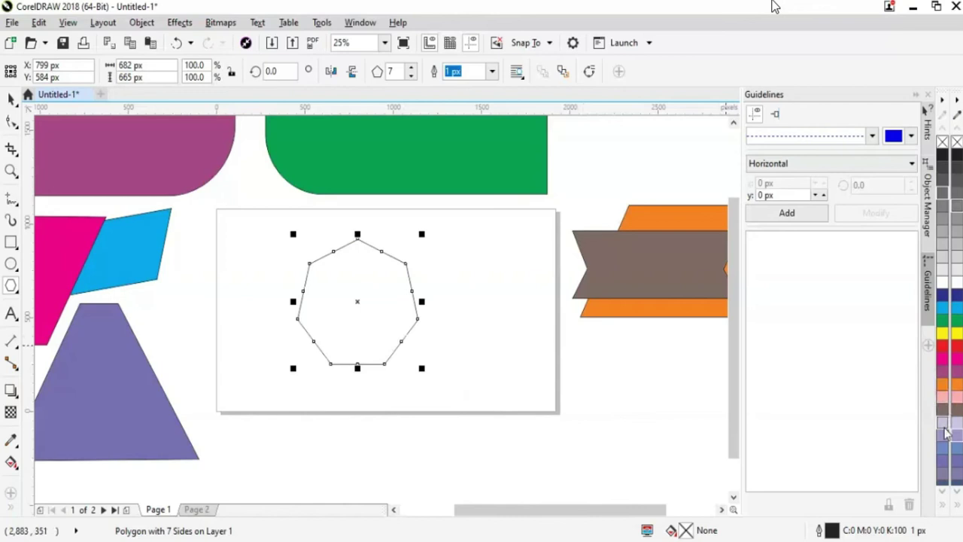
left_click(946, 450)
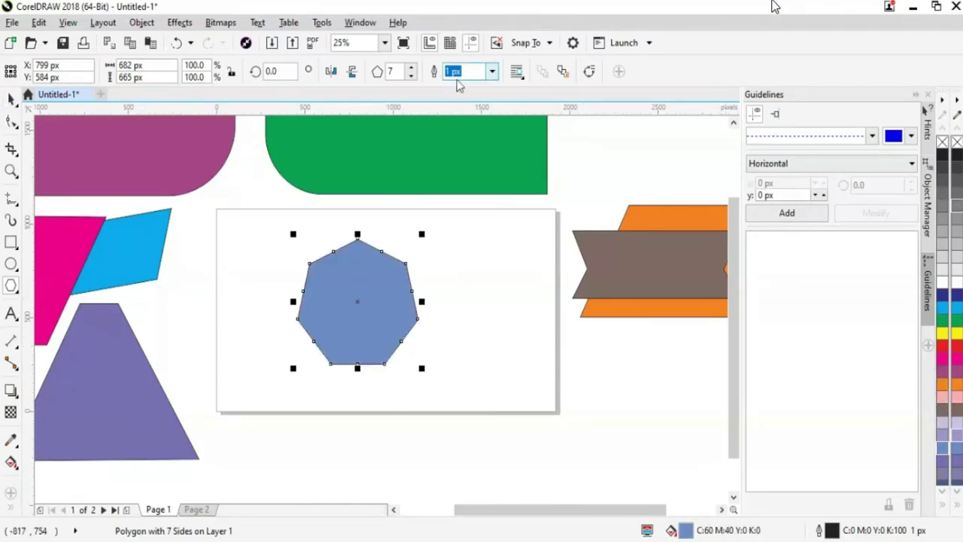
Step: Try the blue polygon with 5 and with 7 sides, and set it to 6 sides
left_click(411, 76)
left_click(411, 75)
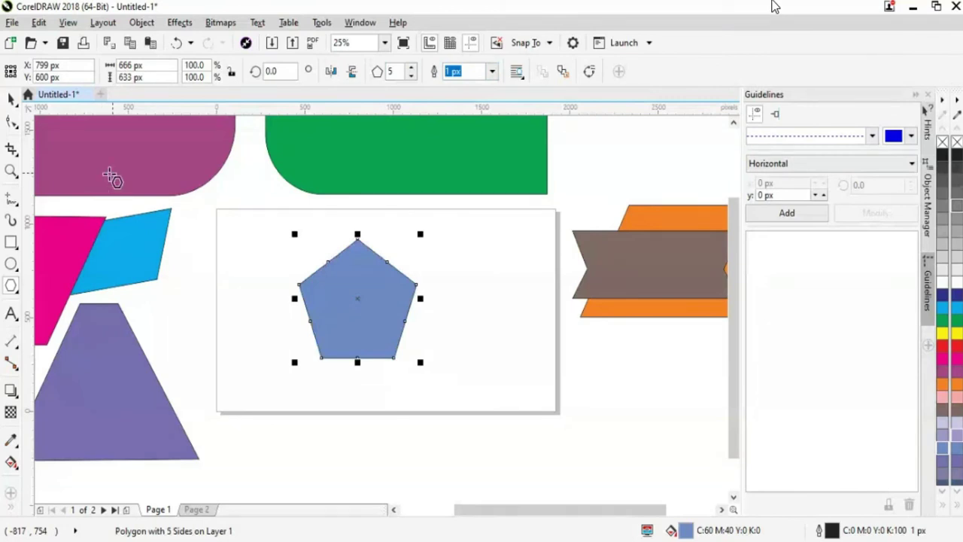
left_click(411, 68)
left_click(411, 68)
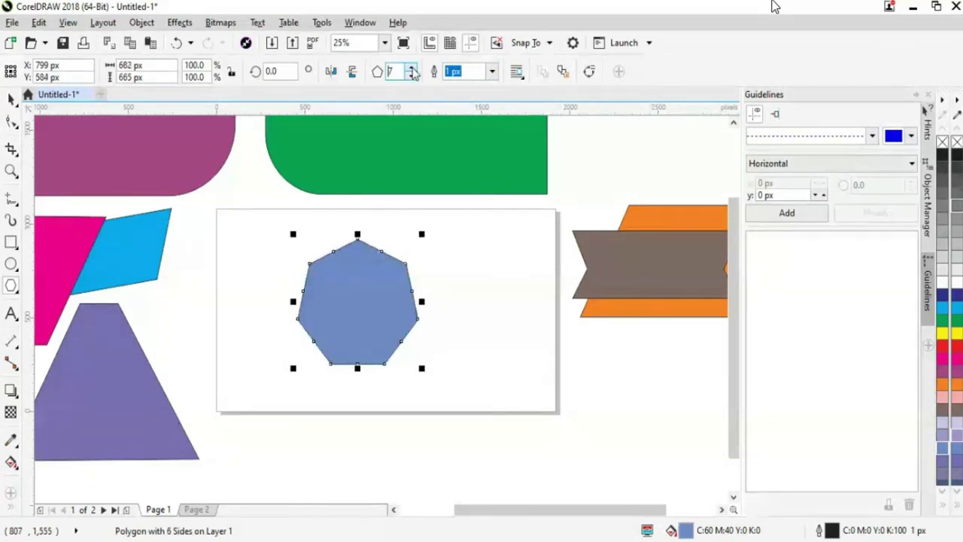
left_click(412, 75)
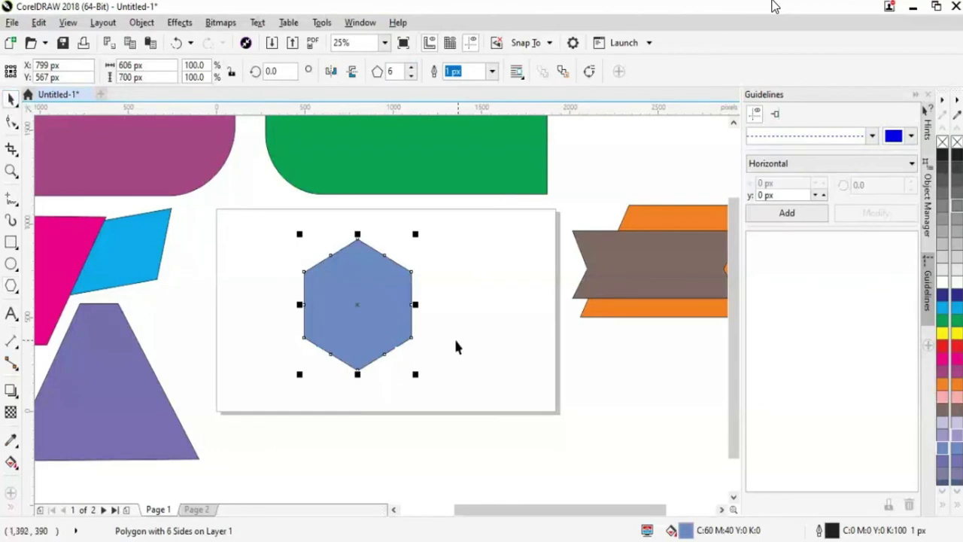
Step: Try an 8 px outline on the blue hexagon, set it to 20 px, and move the hexagon to about X 403 px, Y 615 px
left_click(492, 71)
left_click(452, 166)
left_click(491, 70)
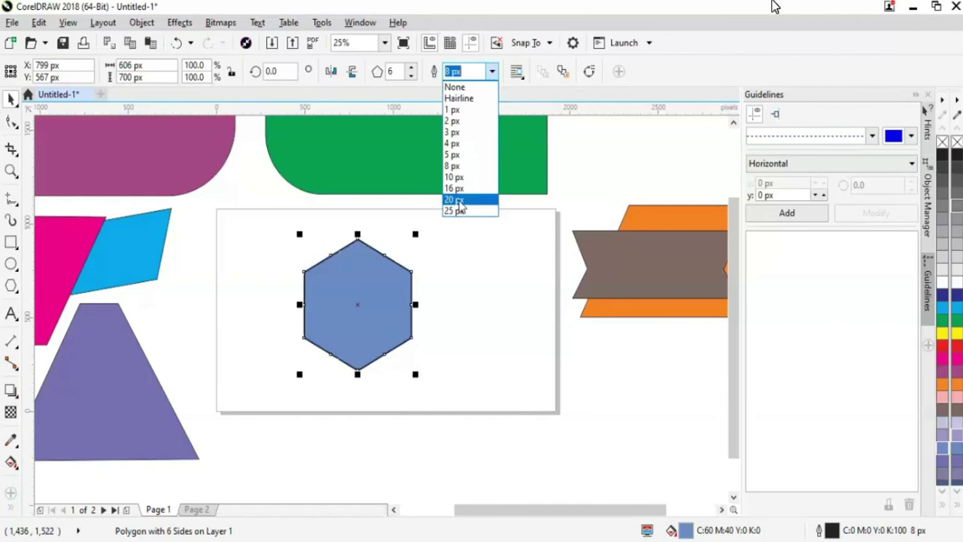
left_click(458, 200)
left_click(475, 314)
left_click_drag(365, 318, 286, 309)
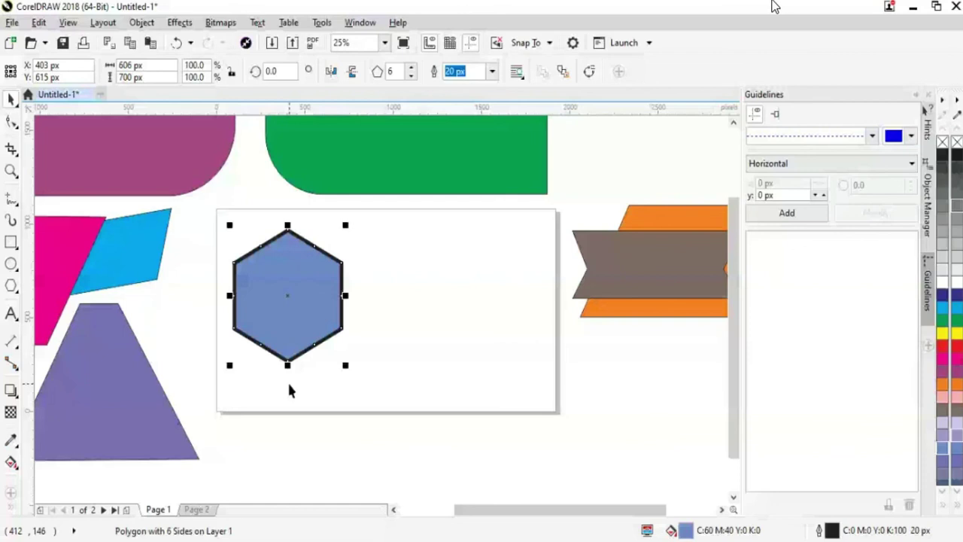
Step: Try the hexagon without an outline, and set its outline width to 20 px again
type("0")
key("Return")
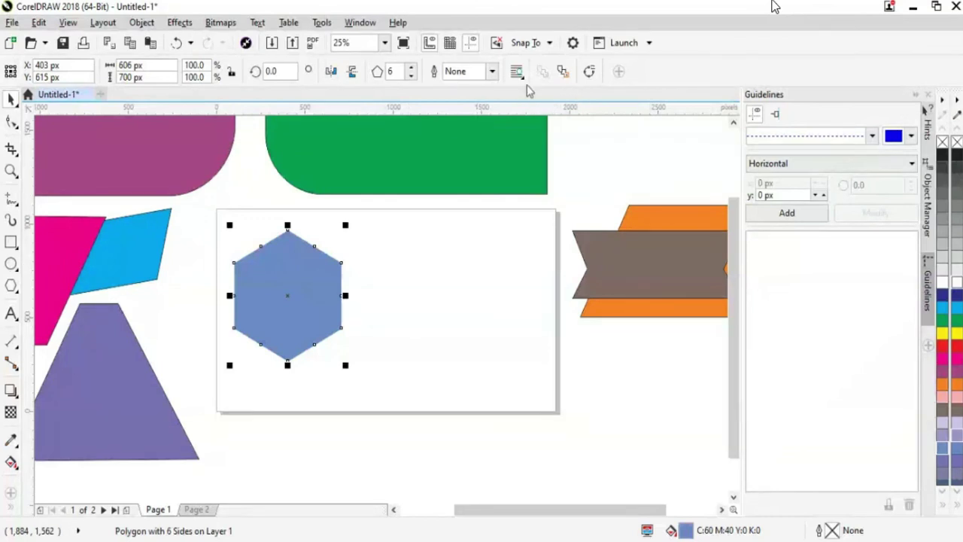
left_click(492, 71)
left_click(462, 198)
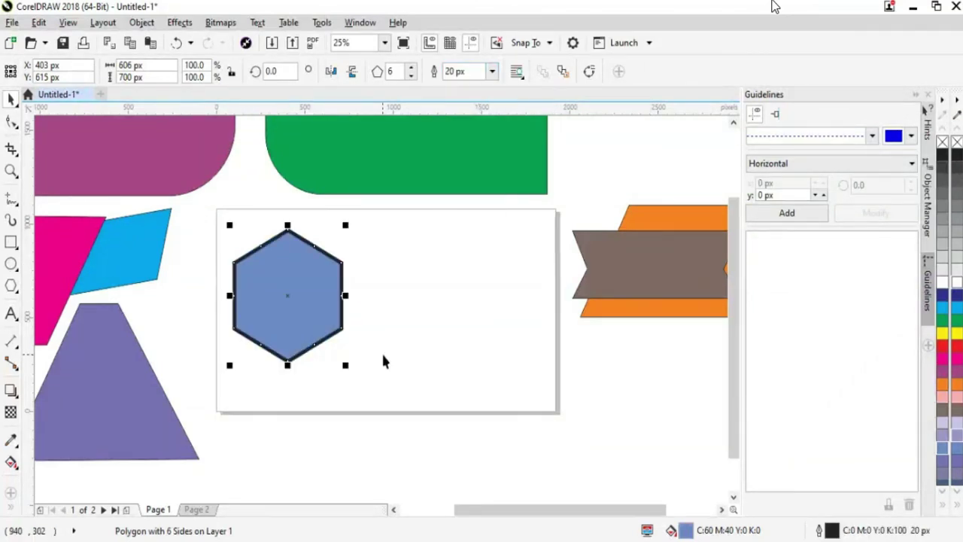
Step: Remove the hexagon's blue fill, undo the removal, and clear the fill again, keeping only the outline
left_click(942, 142)
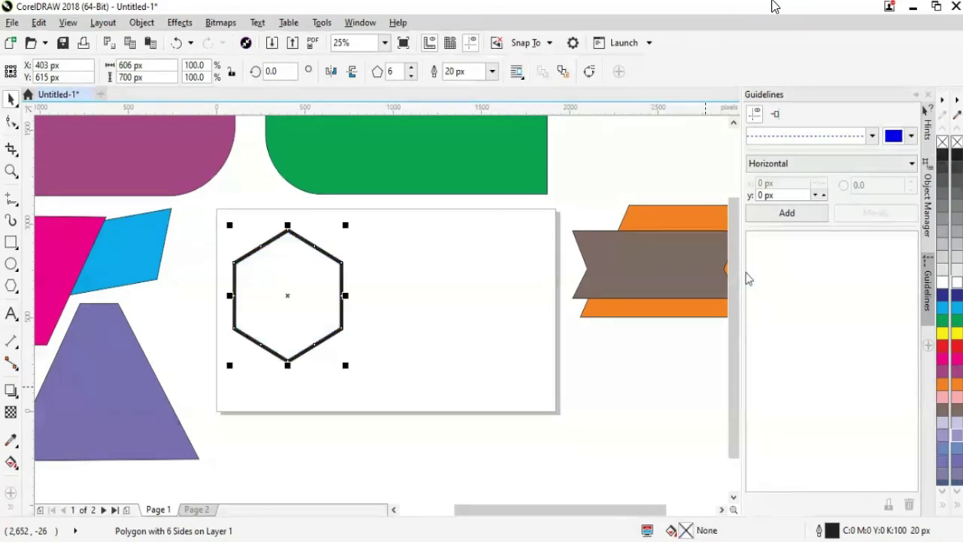
key("ctrl+z")
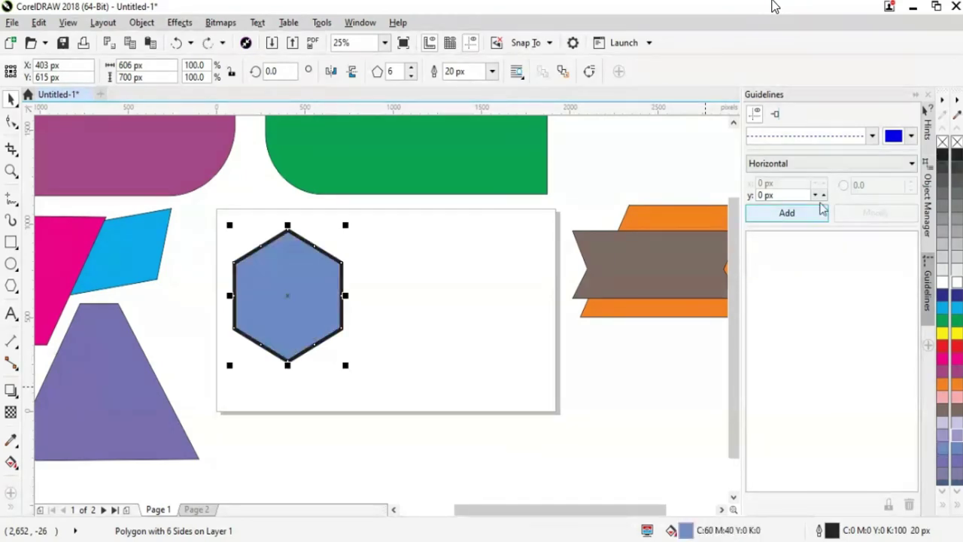
left_click(942, 141)
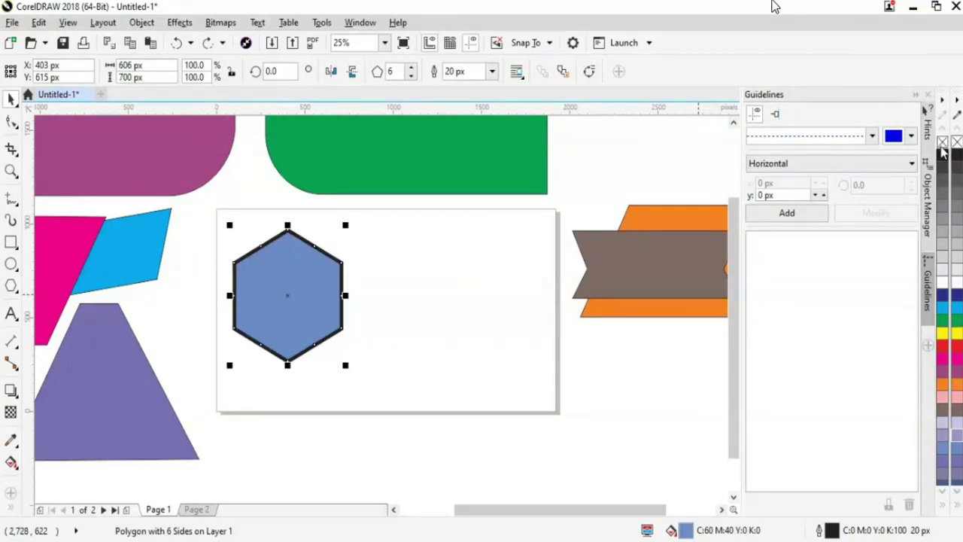
left_click(943, 143)
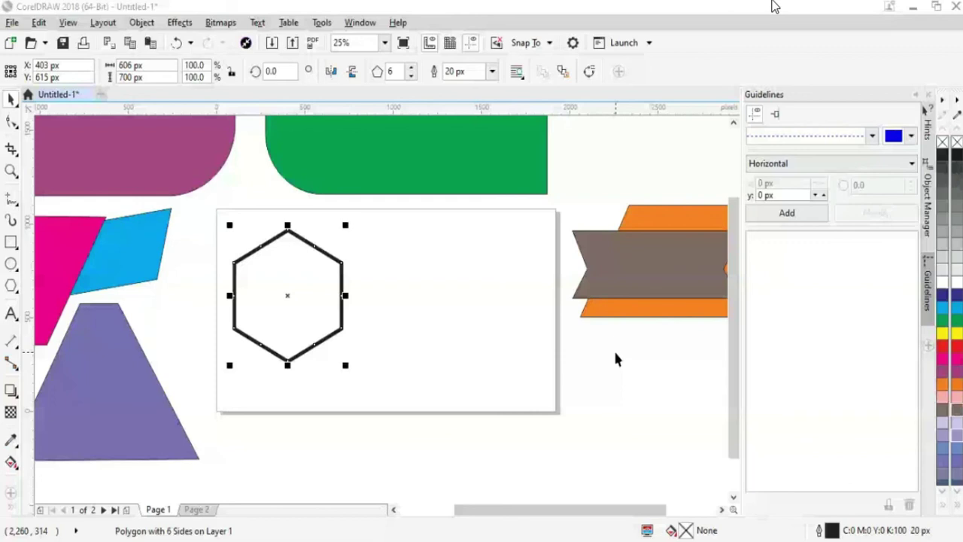
Step: Draw a brown (M:20 Y:20 K:60) five-pointed star about 571 by 543 px and move it to about X 1,211 px, Y 615 px
left_click_drag(438, 294, 547, 405)
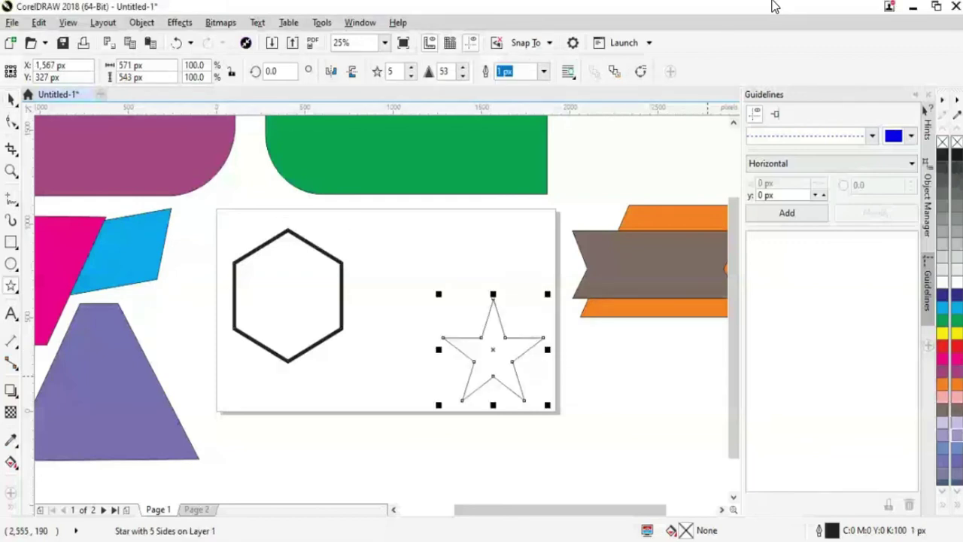
left_click(955, 412)
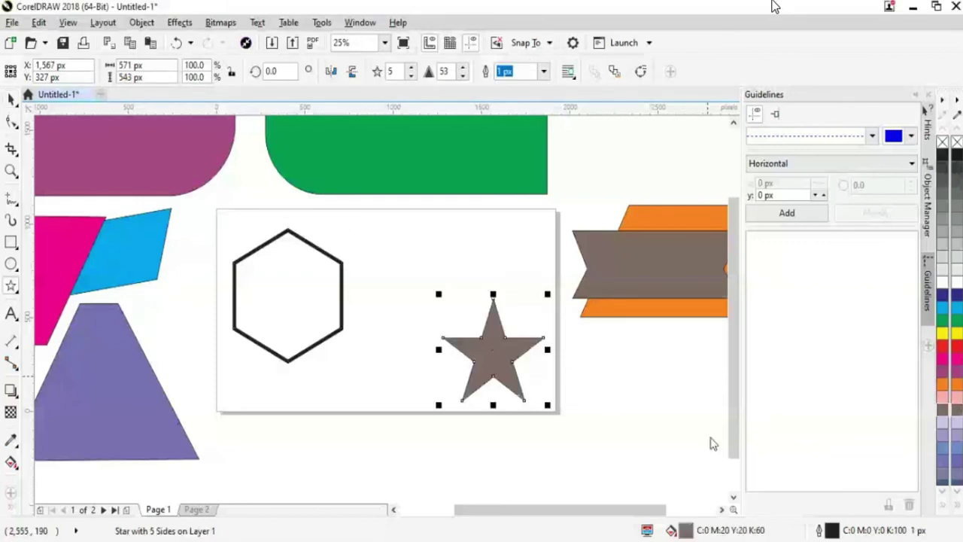
left_click_drag(416, 328, 496, 376)
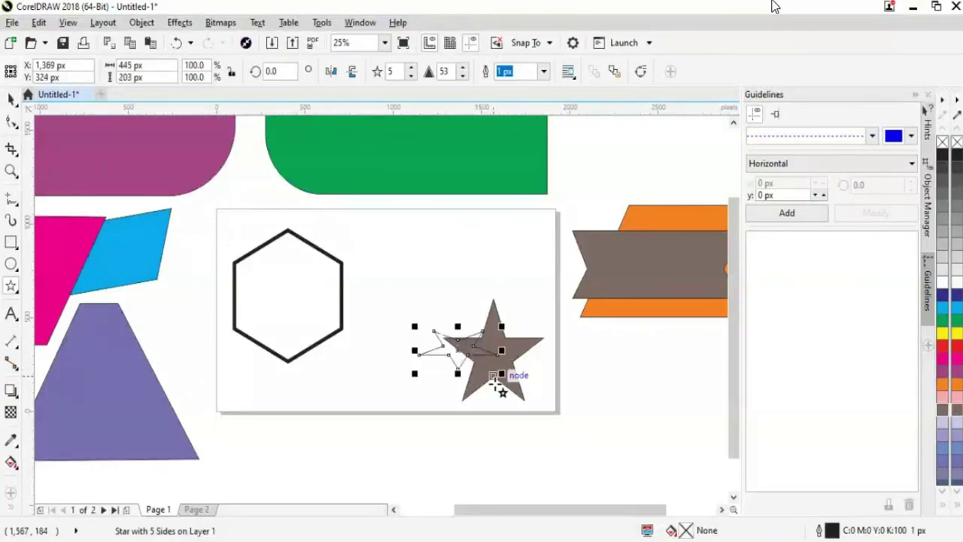
key("Escape")
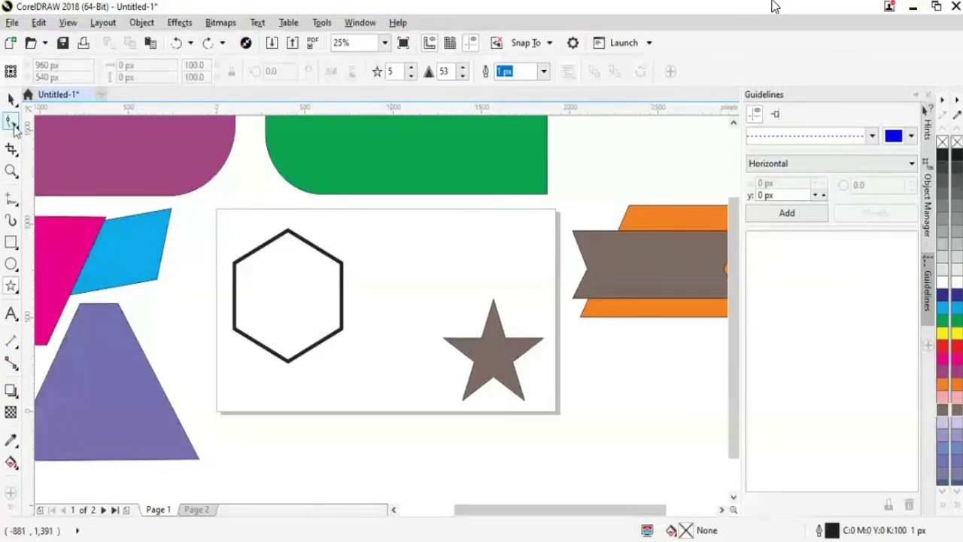
left_click(497, 355)
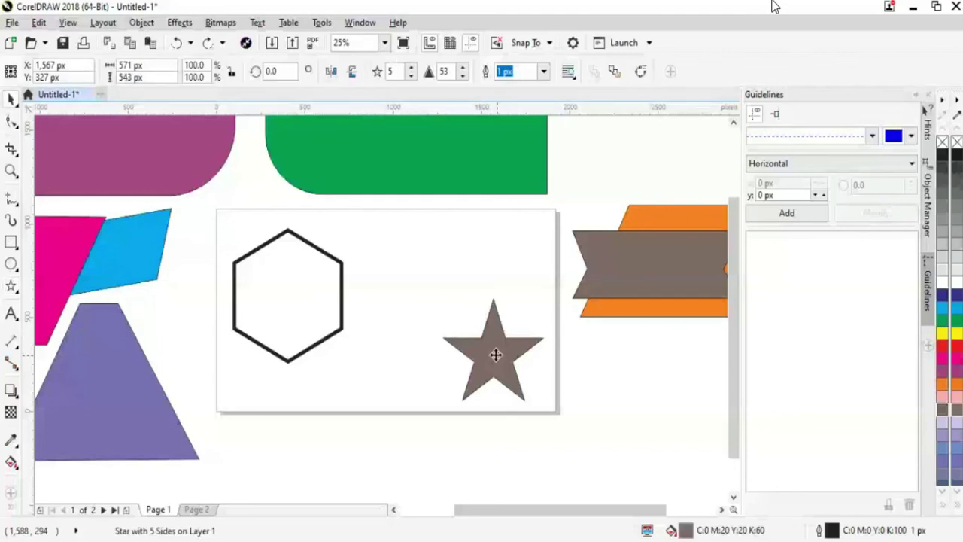
left_click_drag(497, 355, 425, 312)
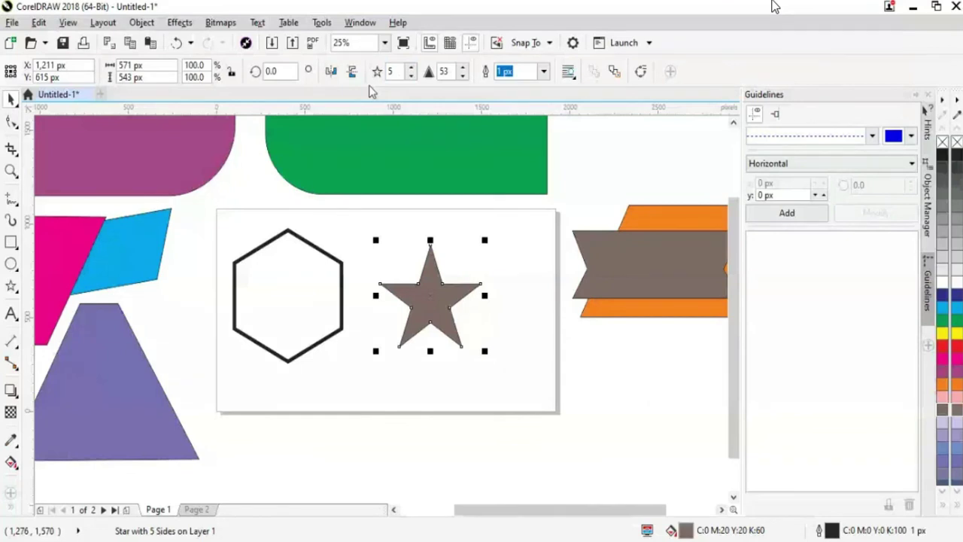
Step: Try the brown star with 4 and with 3 points, and return it to 5 points
left_click(411, 76)
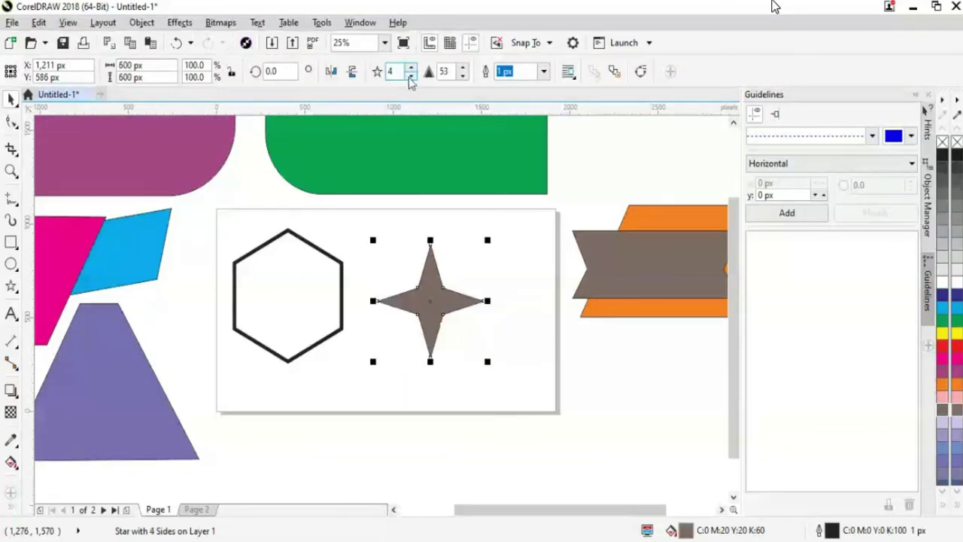
left_click(411, 77)
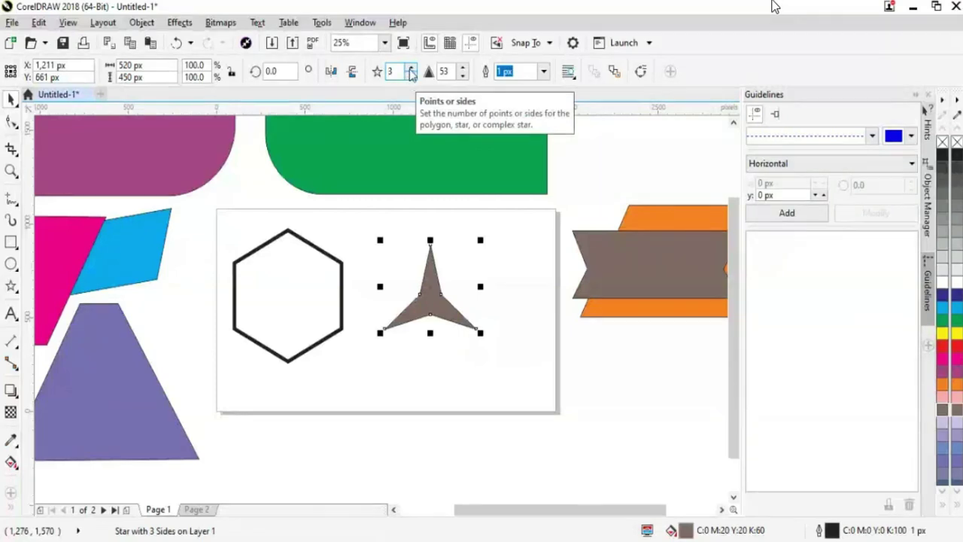
left_click(411, 67)
left_click(411, 68)
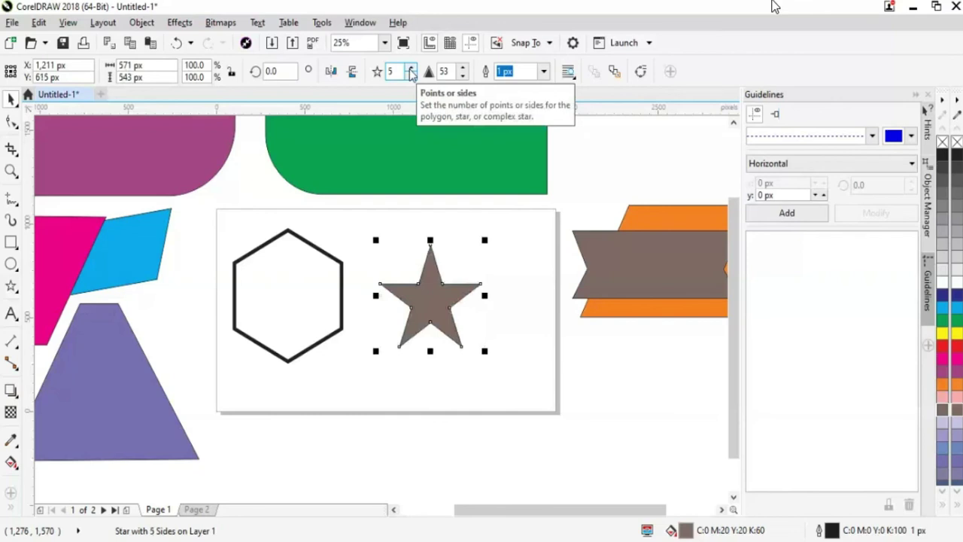
Step: Increase the brown star's number of points to 13
left_click(411, 68)
left_click(411, 68)
left_click(410, 67)
left_click(411, 68)
left_click(410, 68)
left_click(411, 68)
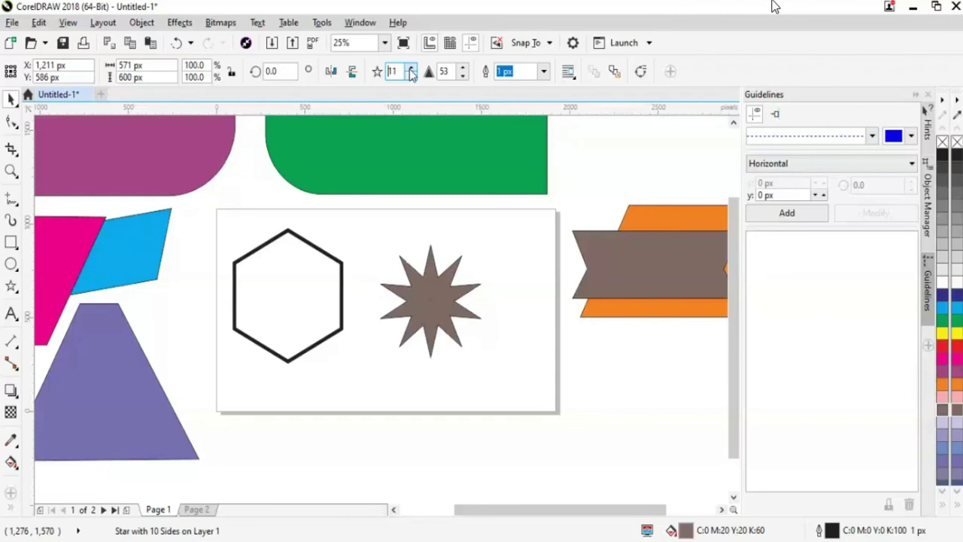
left_click(410, 67)
left_click(410, 68)
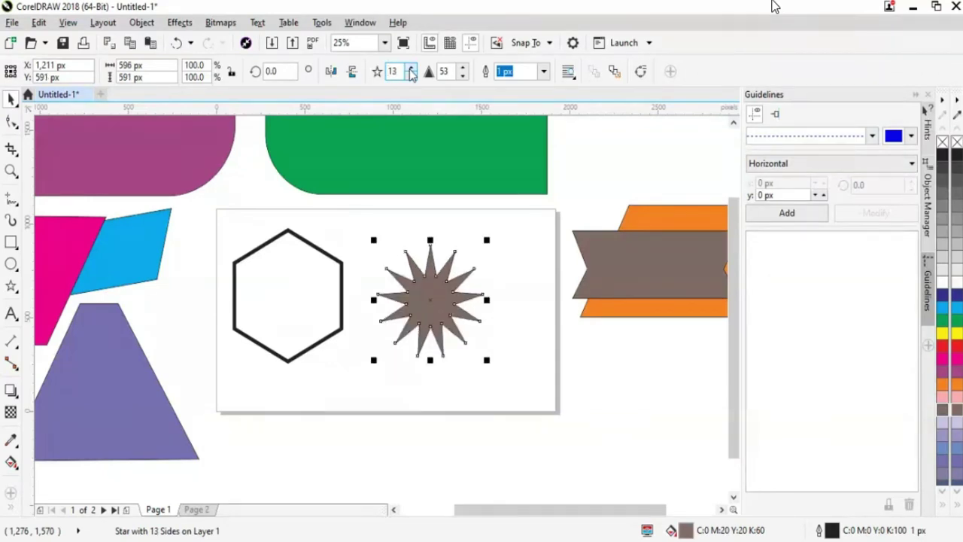
Step: Set the brown star's number of points to 14 and move it to about X 1,247 px, Y 670 px
left_click(411, 68)
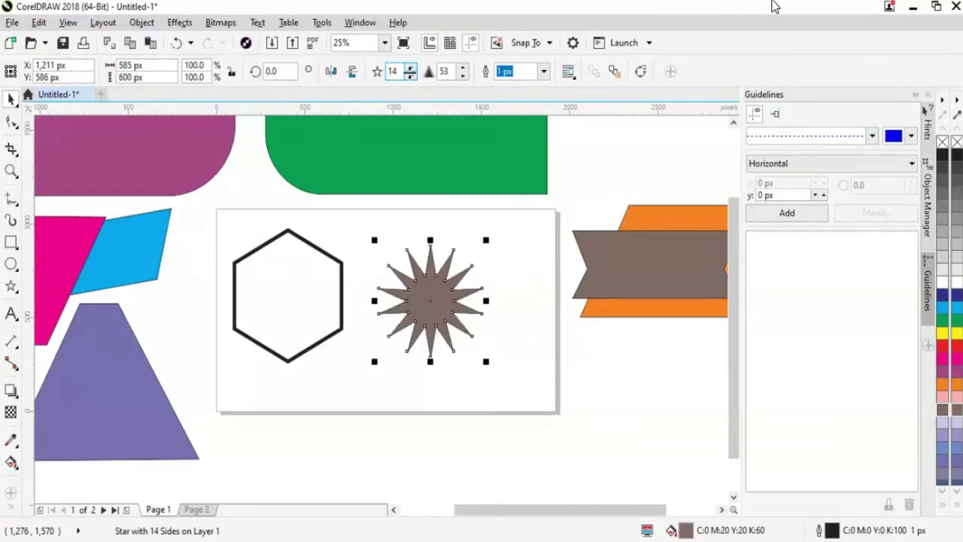
left_click(528, 390)
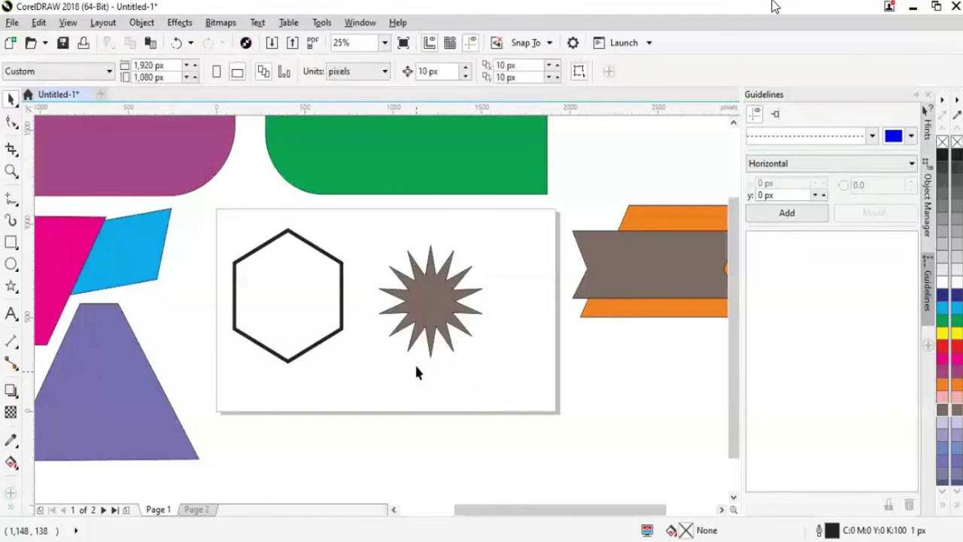
left_click(439, 303)
mouse_move(437, 303)
left_mouse_down()
mouse_move(428, 284)
mouse_move(436, 284)
left_mouse_up()
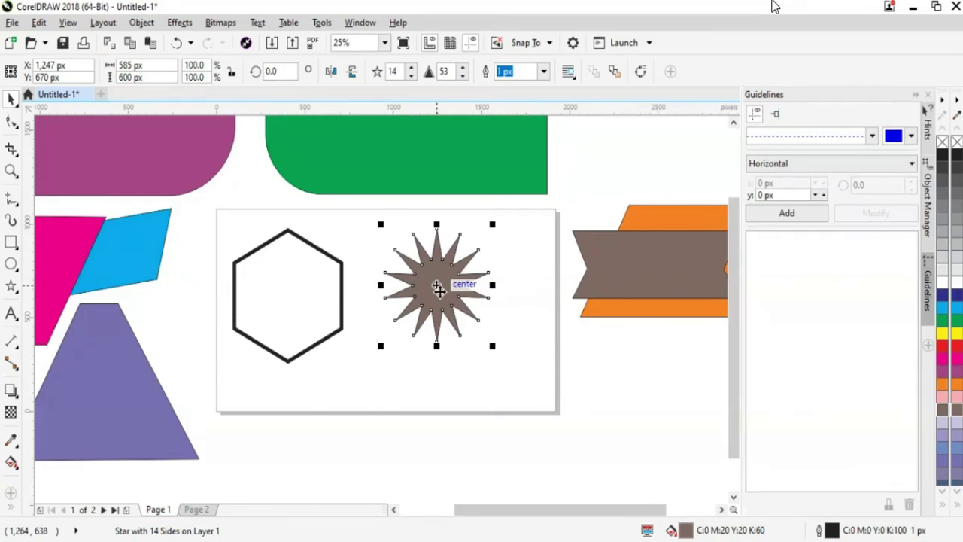
scroll(439, 290, "down", 2)
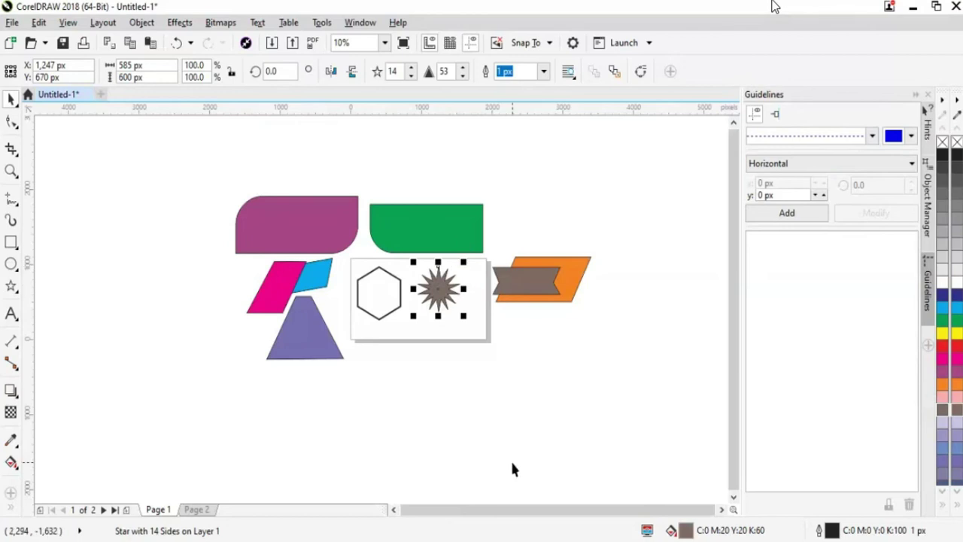
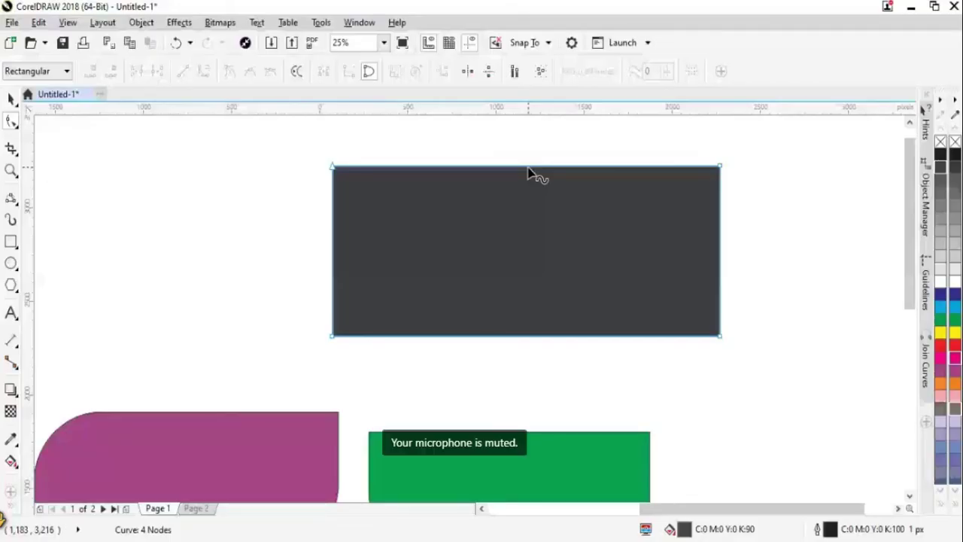
key("alt+Tab")
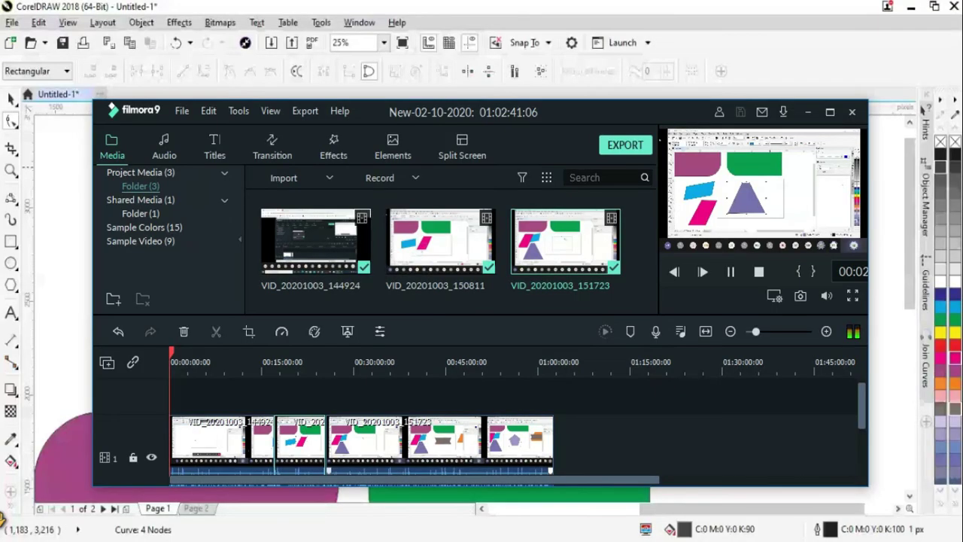
left_click(830, 111)
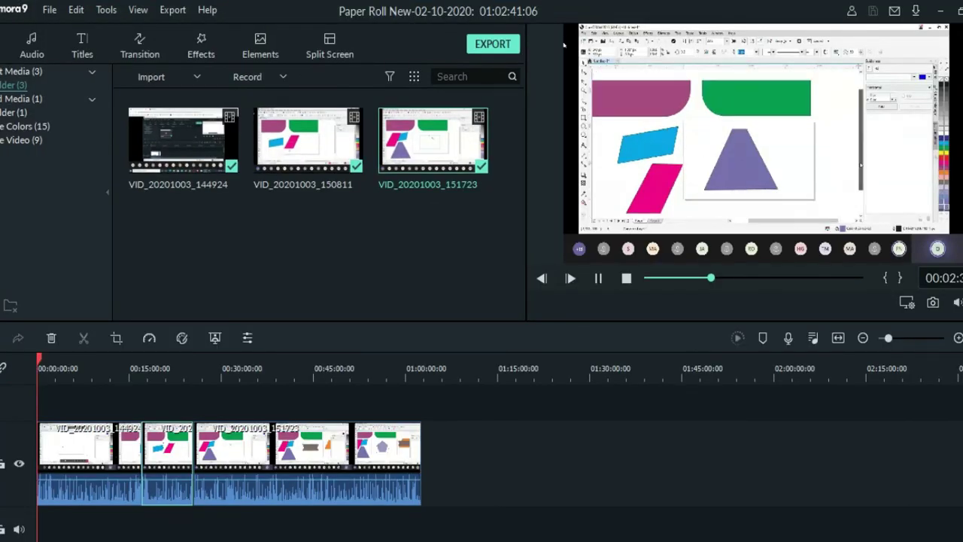
key("alt+Tab")
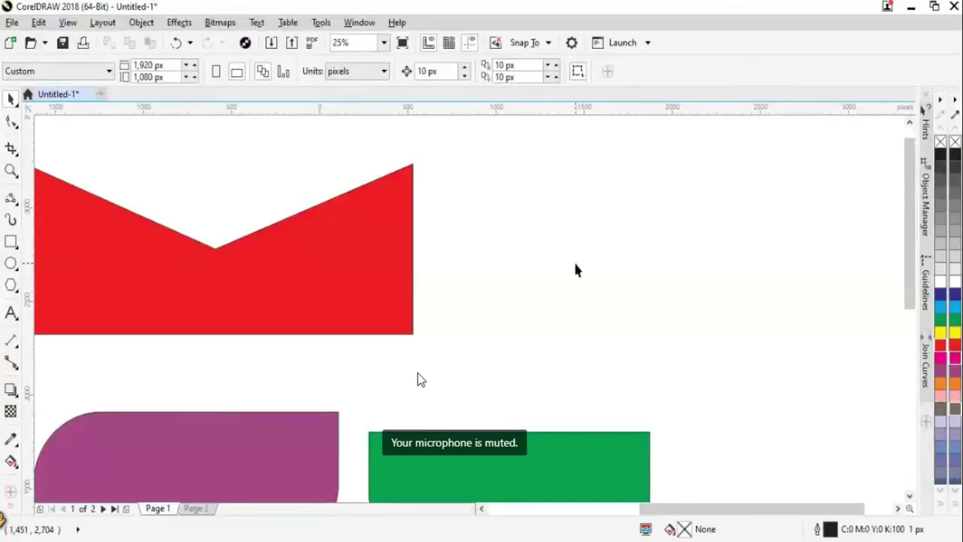
Step: Try scaling the red notched shape to 72.8% and moving it, and undo the changes back to the plain red rectangle
key("ctrl+z")
left_click_drag(575, 284, 367, 286)
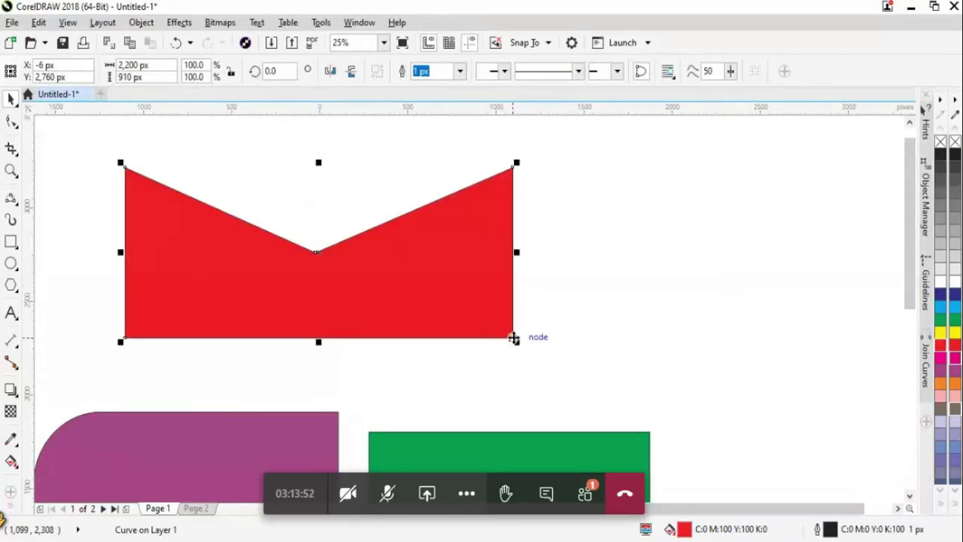
left_click_drag(518, 341, 467, 290)
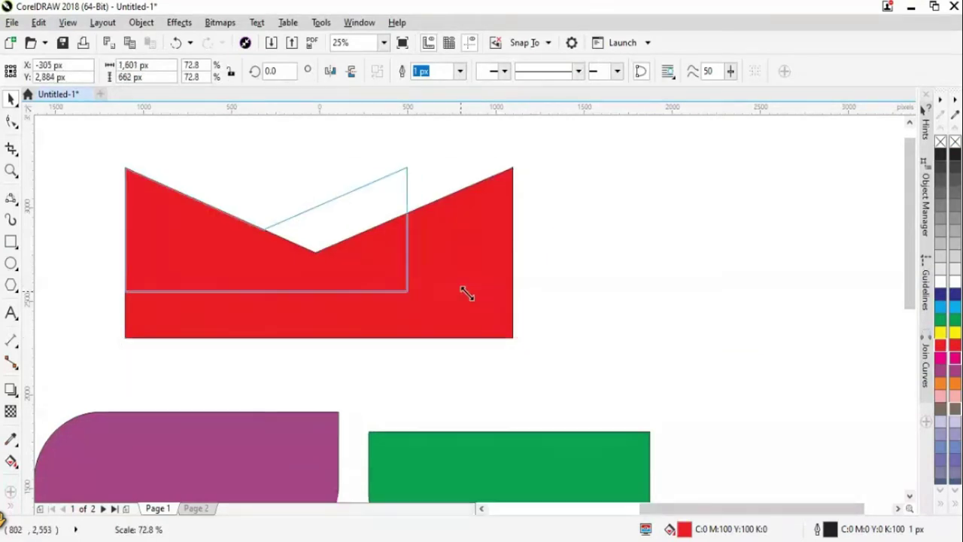
left_click_drag(351, 249, 296, 254)
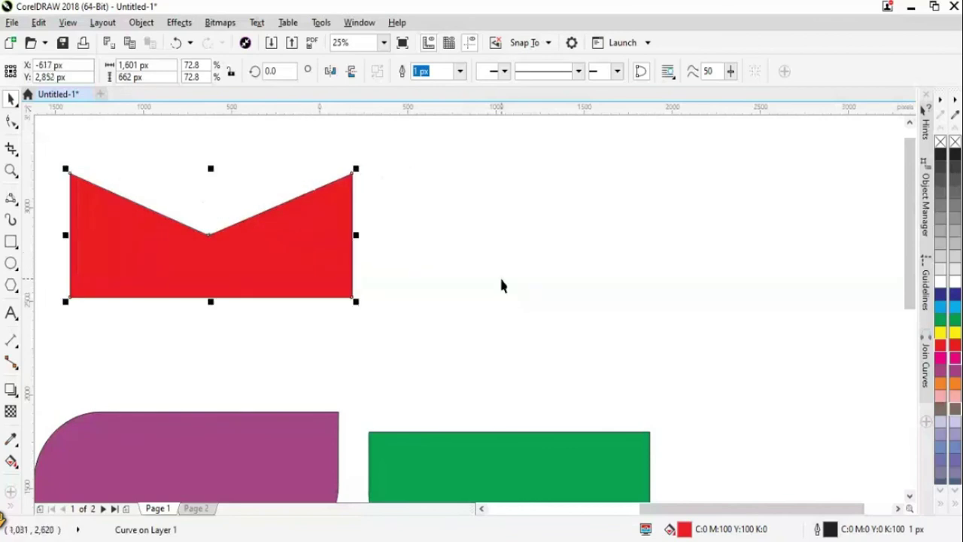
key("ctrl+z")
key("ctrl+z")
key("ctrl+z")
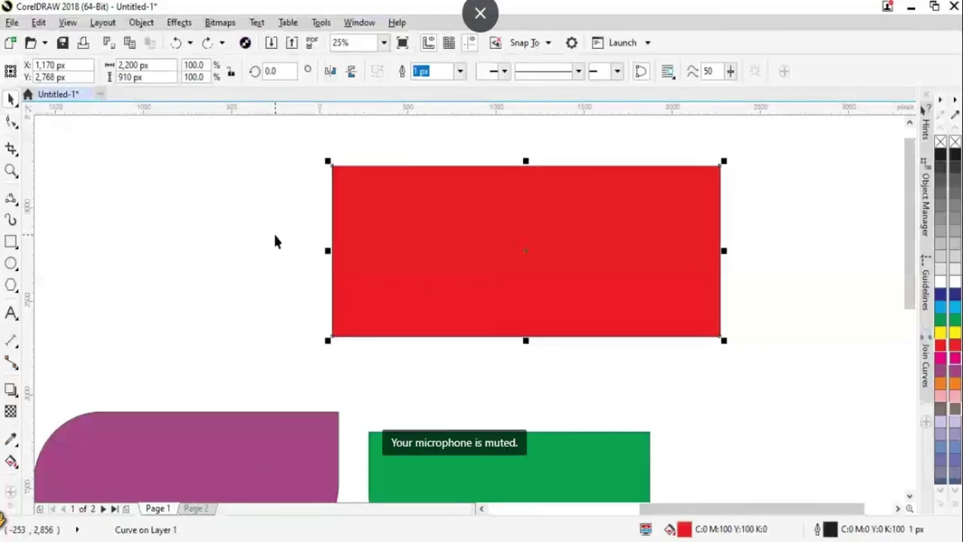
Step: Add a node at the middle of the red rectangle's top edge and pull it straight down to form a V-shaped notch
left_click(140, 22)
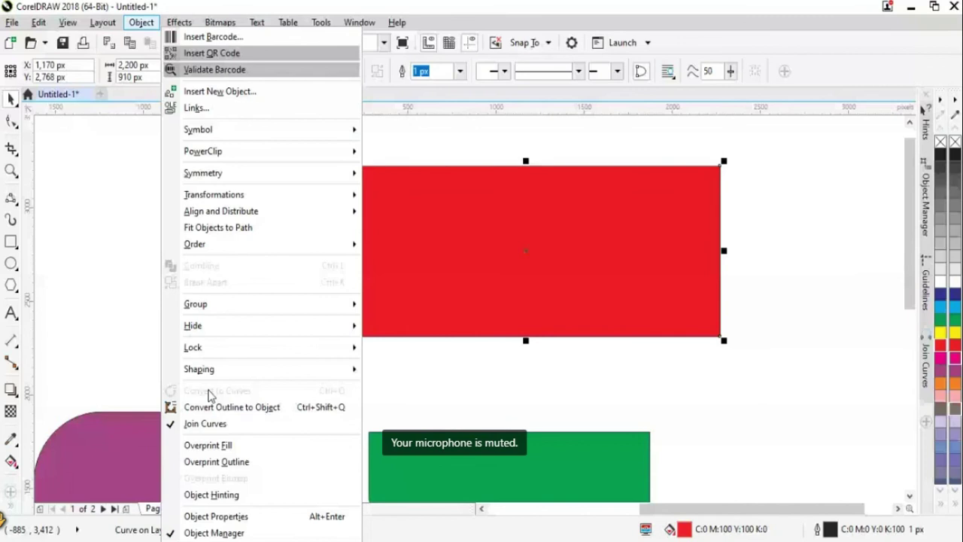
left_click(376, 269)
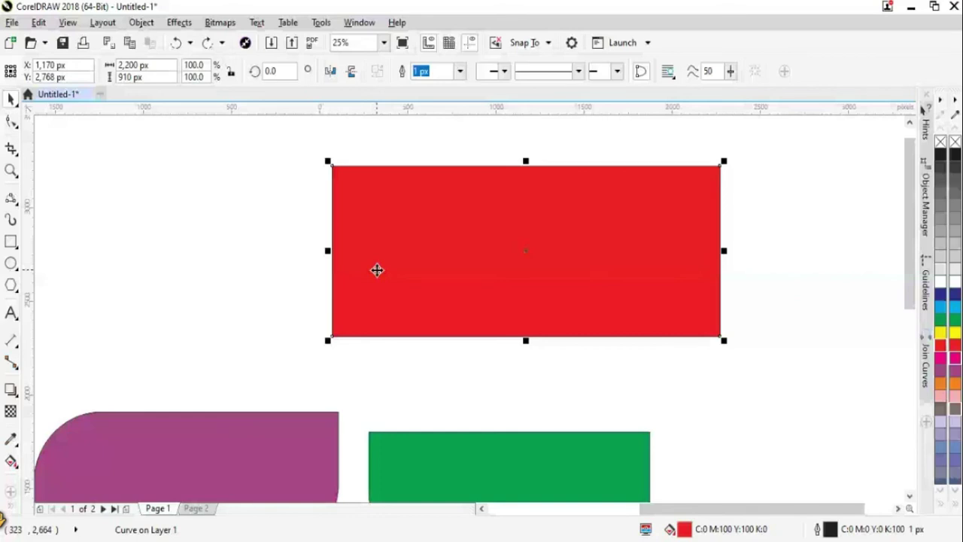
key("F10")
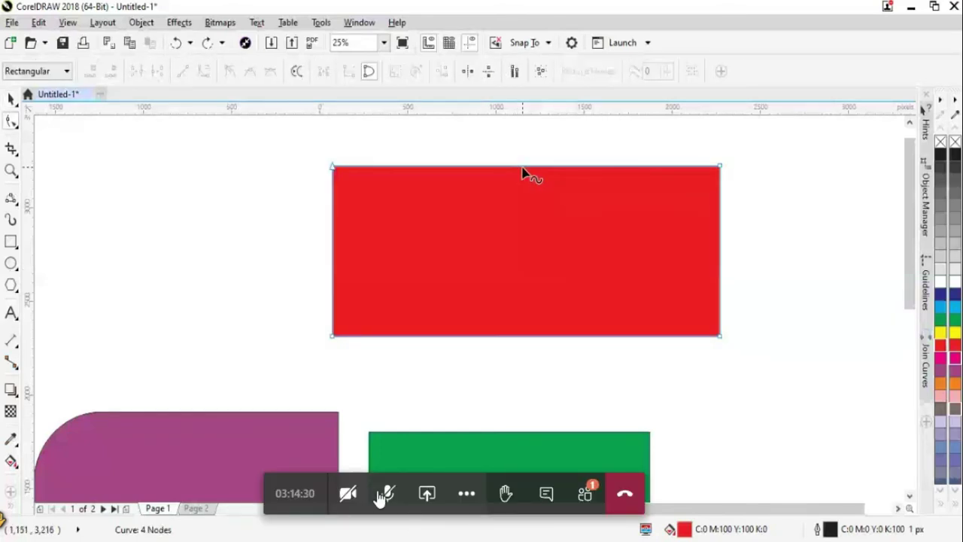
left_click(387, 495)
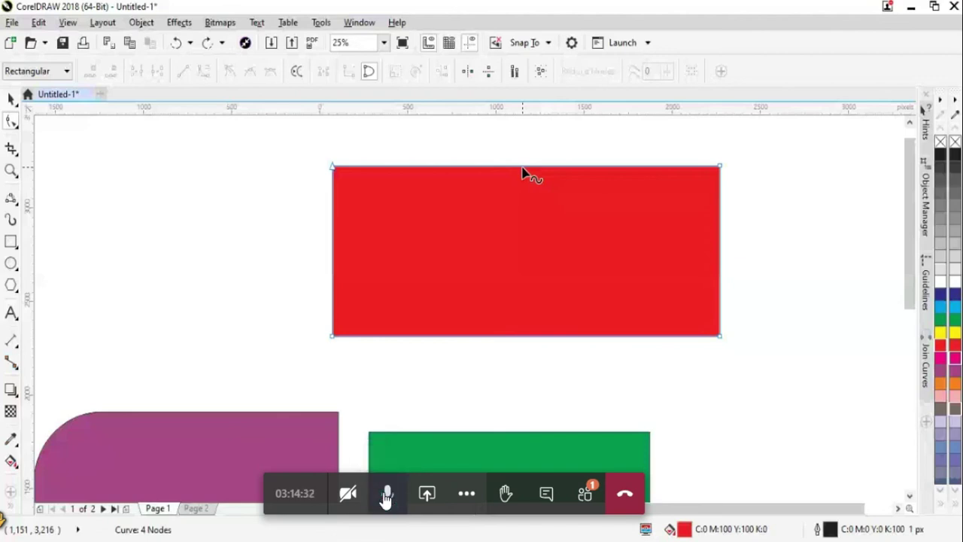
left_click(527, 166)
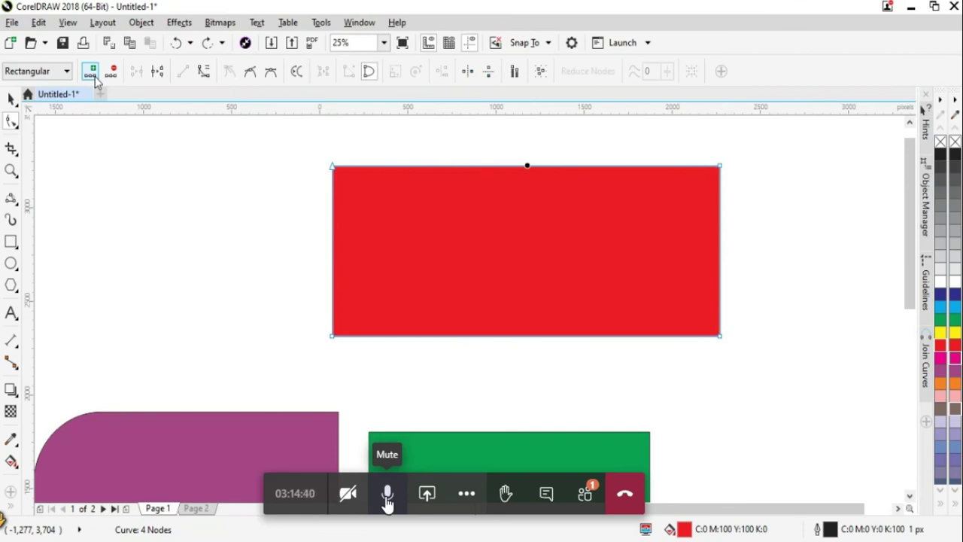
left_click(92, 73)
left_click_drag(527, 165, 525, 254)
left_click(11, 98)
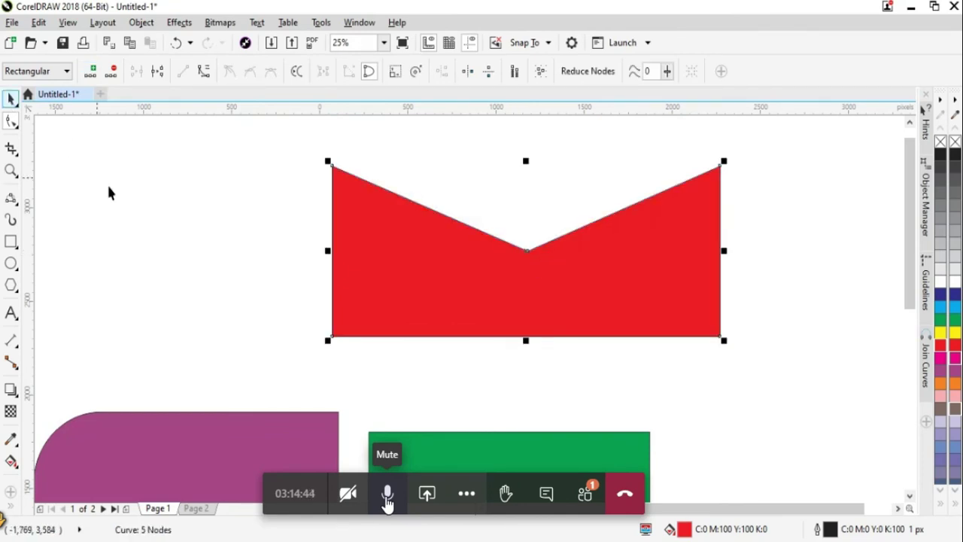
Step: Scale the red notched shape down proportionally by about a third and move it left, above the purple shape
left_click_drag(724, 338, 591, 279)
left_click_drag(526, 248, 262, 256)
left_click(504, 254)
Step: Draw a yellow rectangle about 1,128 by 612 px and move it to about X 1,170 px, Y 2,787 px
left_click(10, 242)
left_click_drag(487, 218, 687, 333)
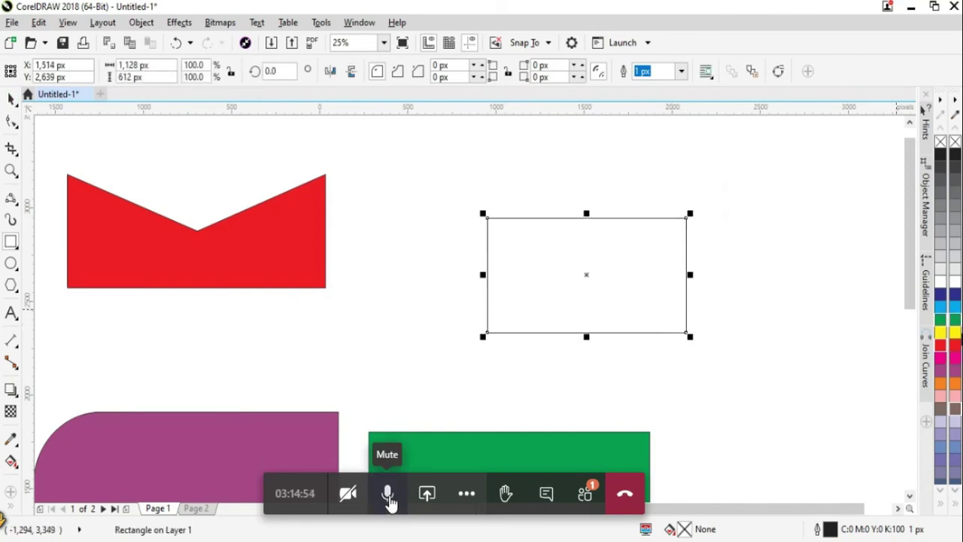
left_click(941, 332)
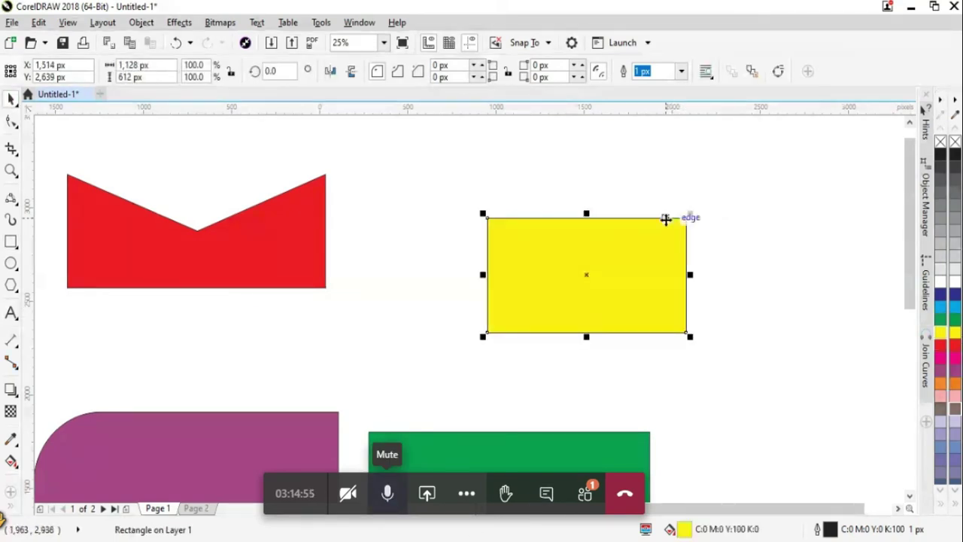
left_click(580, 264)
left_click_drag(580, 264, 520, 237)
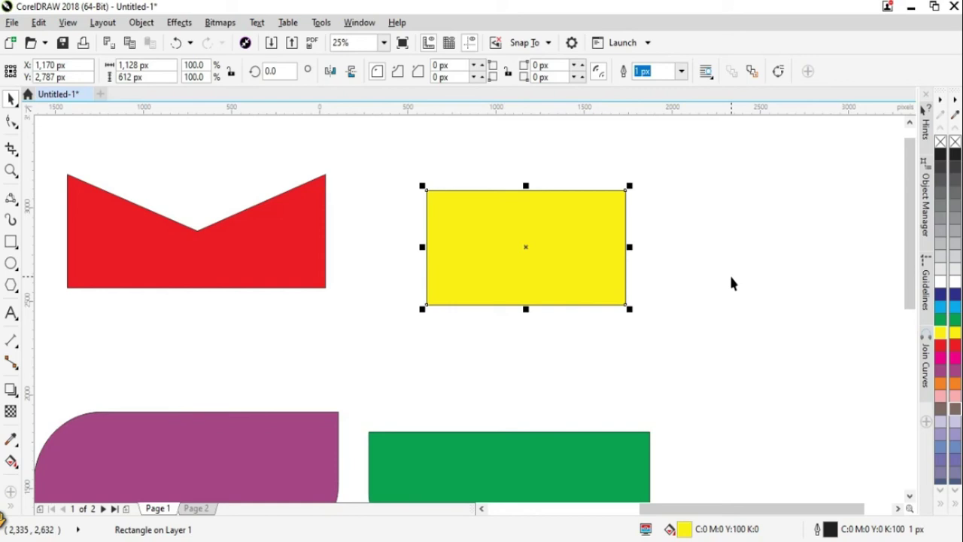
Step: Convert the yellow rectangle to curves and add a node at the middle of both its left and right edges
left_click(140, 21)
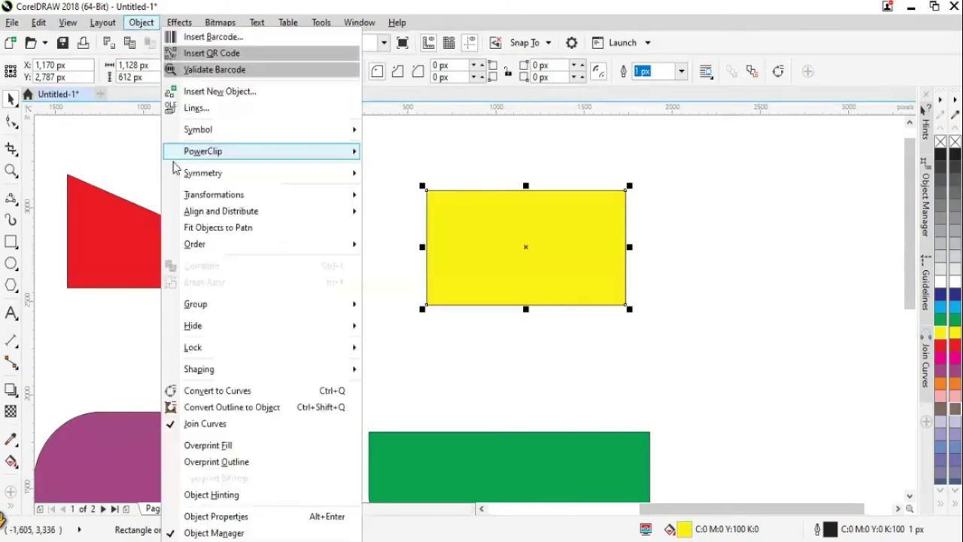
left_click(218, 392)
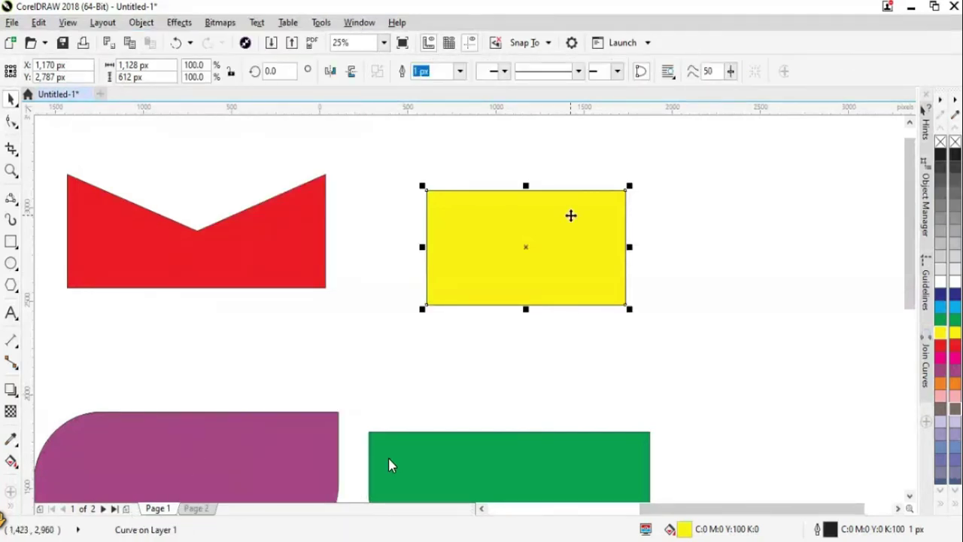
left_click(15, 123)
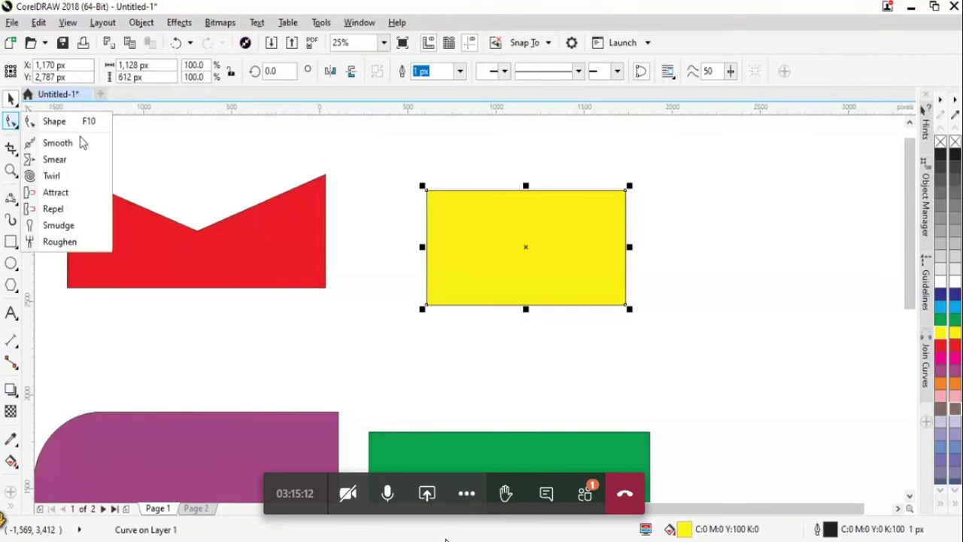
left_click(390, 495)
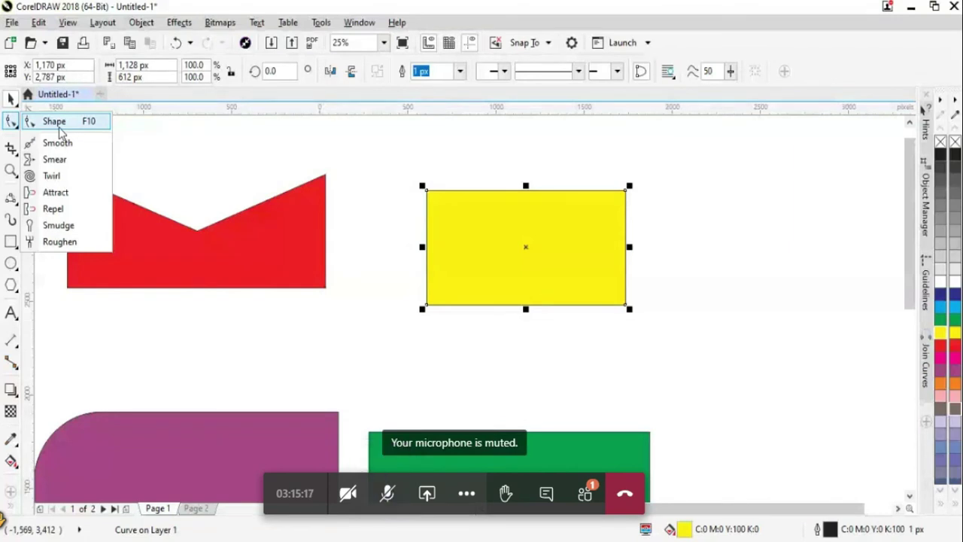
left_click(58, 125)
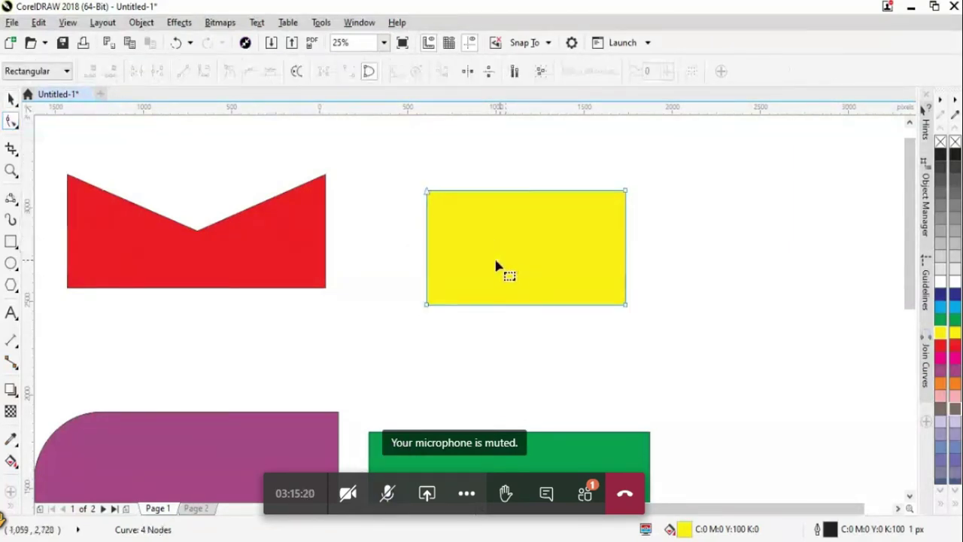
left_click(427, 251)
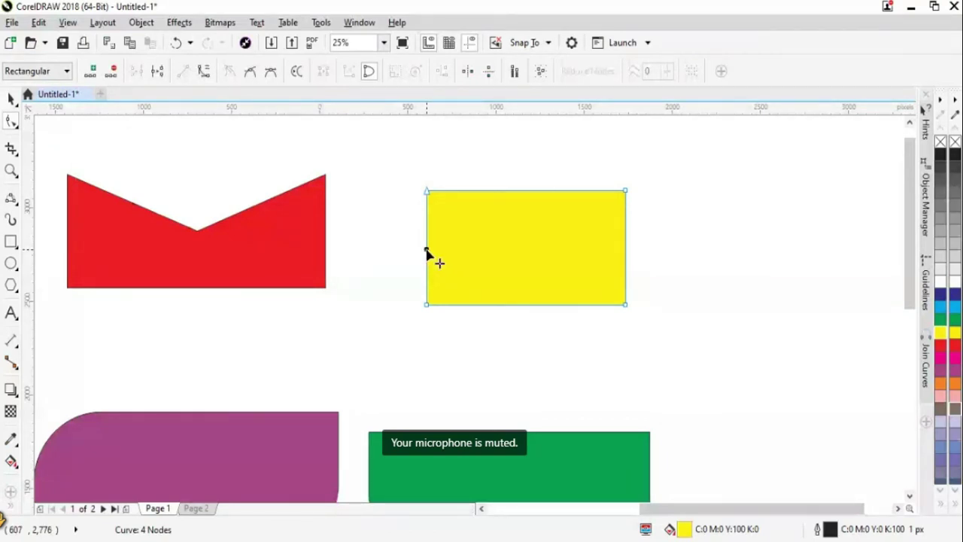
left_click(90, 71)
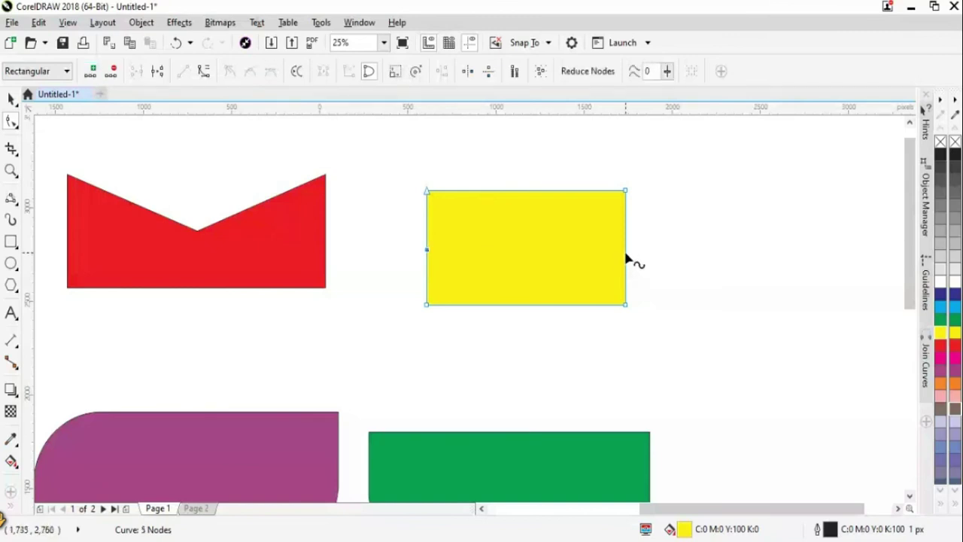
left_click(627, 259)
left_click(91, 71)
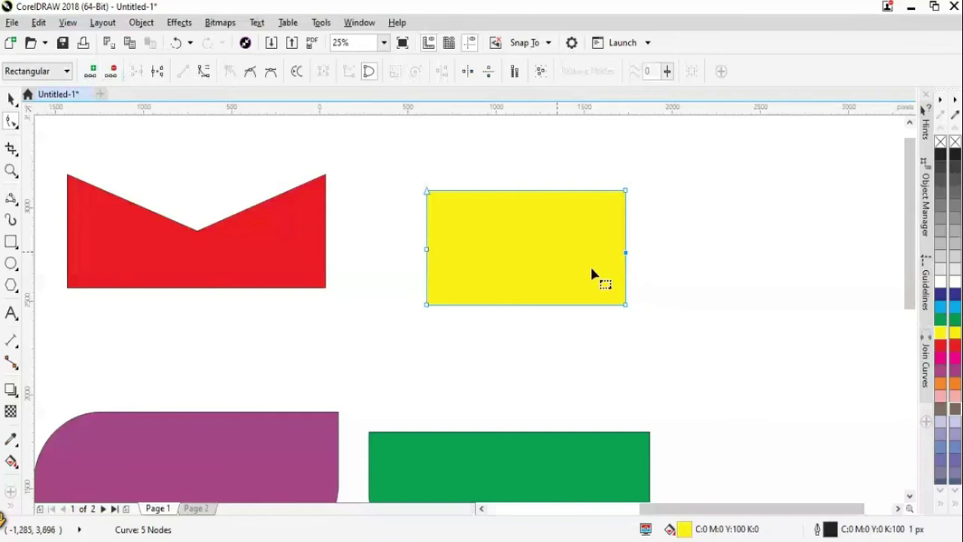
Step: Pull the middle node of the yellow shape's right edge inward, almost to the shape's centre, to form a V-shaped notch
left_click(428, 252)
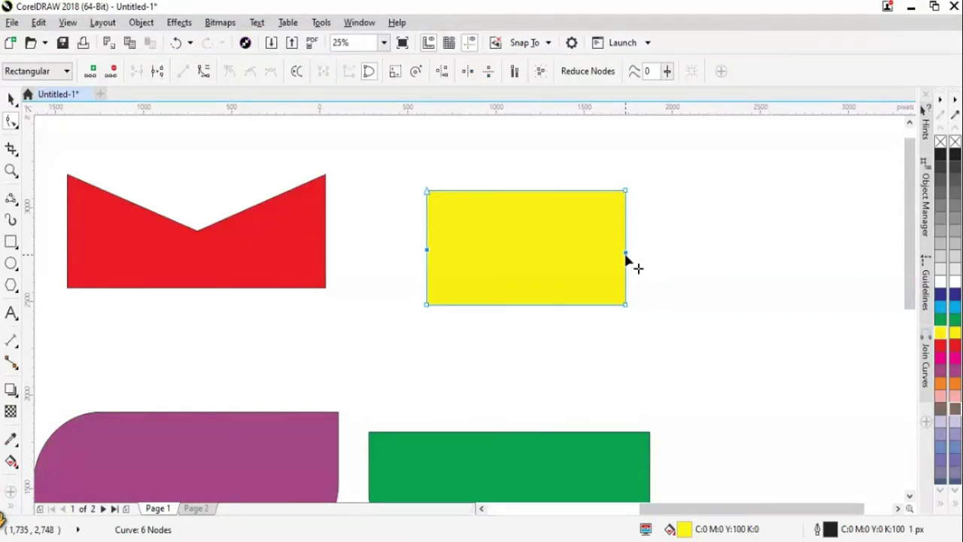
key("ctrl+z")
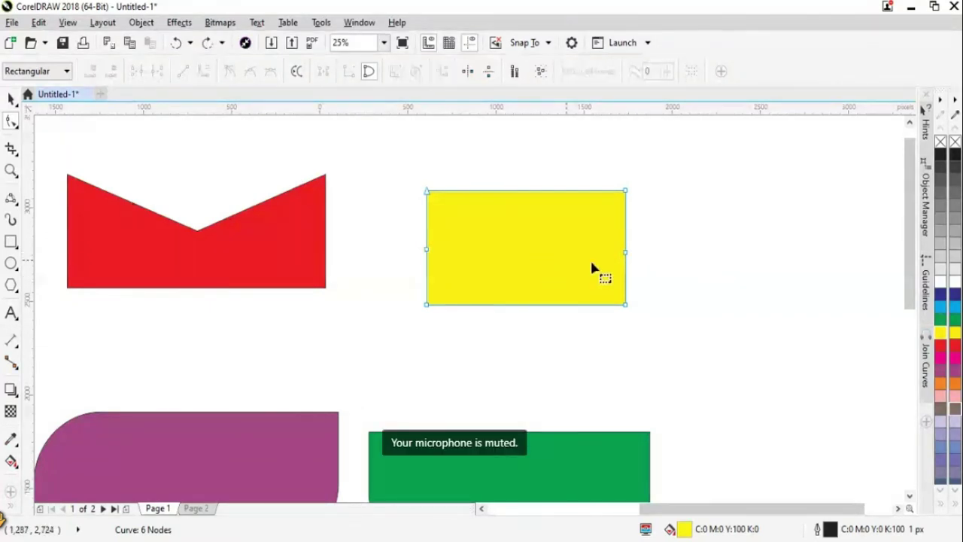
left_click_drag(625, 253, 536, 248)
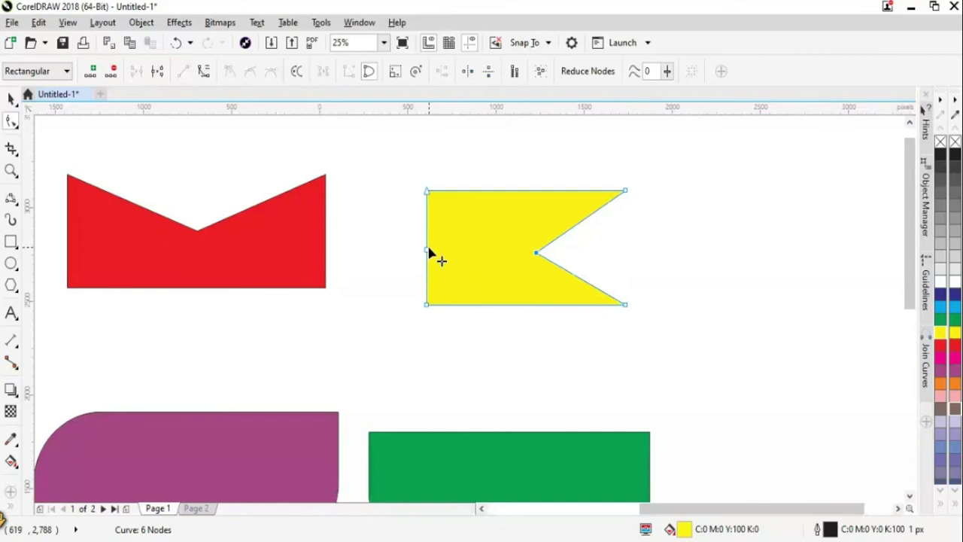
Step: Try pulling the yellow shape's left middle node inward with both side nodes selected, undo it, and deselect the nodes
left_click_drag(427, 252, 484, 250)
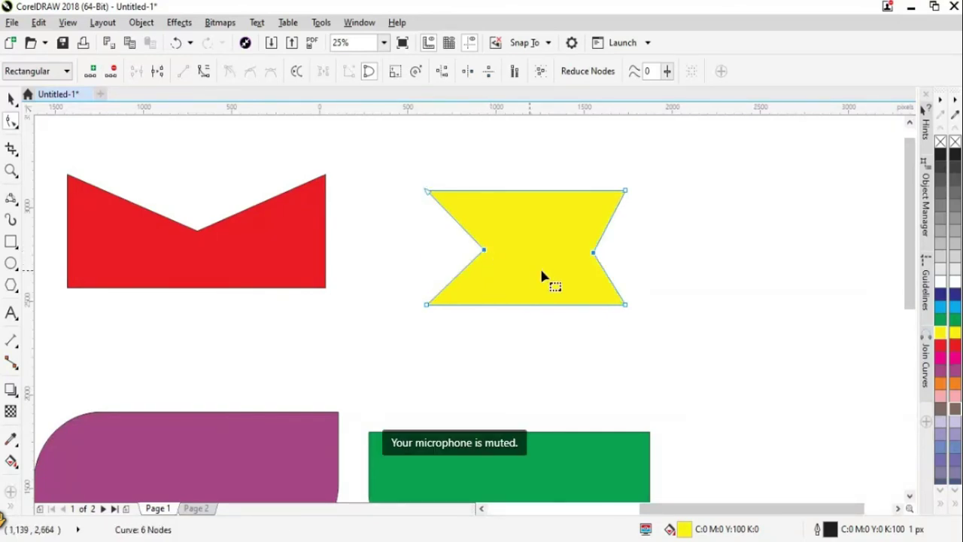
key("ctrl+z")
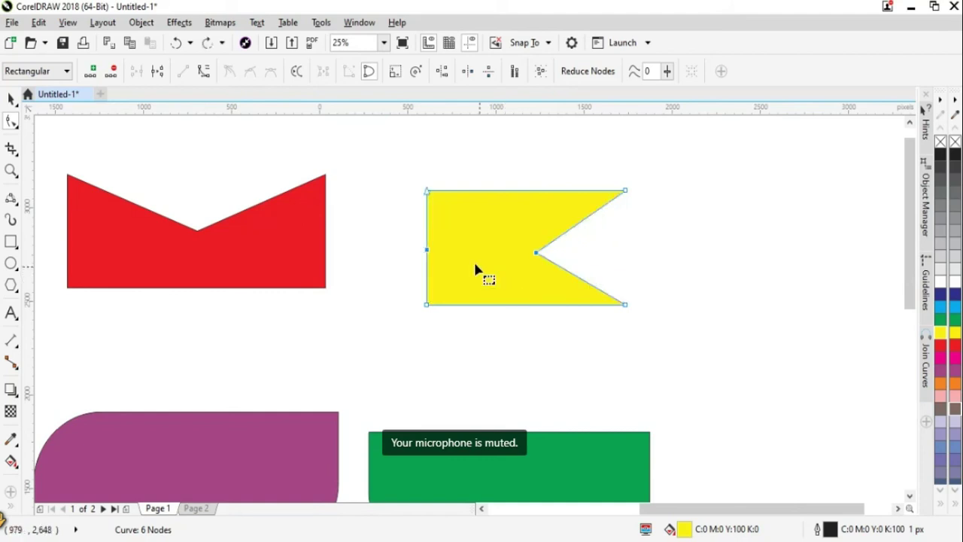
left_click(402, 267)
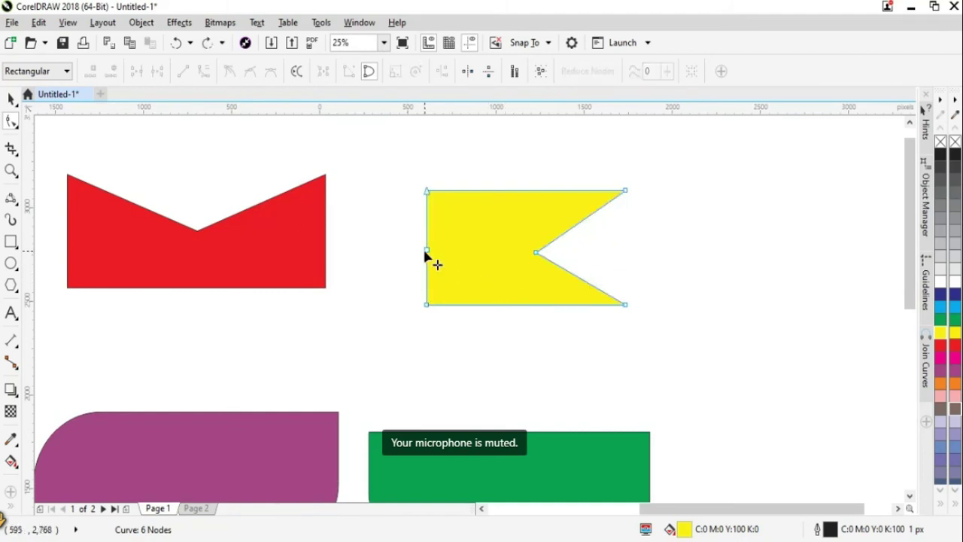
Step: Pull the middle node of the yellow shape's left edge inward almost to the centre, forming a second V-shaped notch, and deselect the shape
left_click(427, 251)
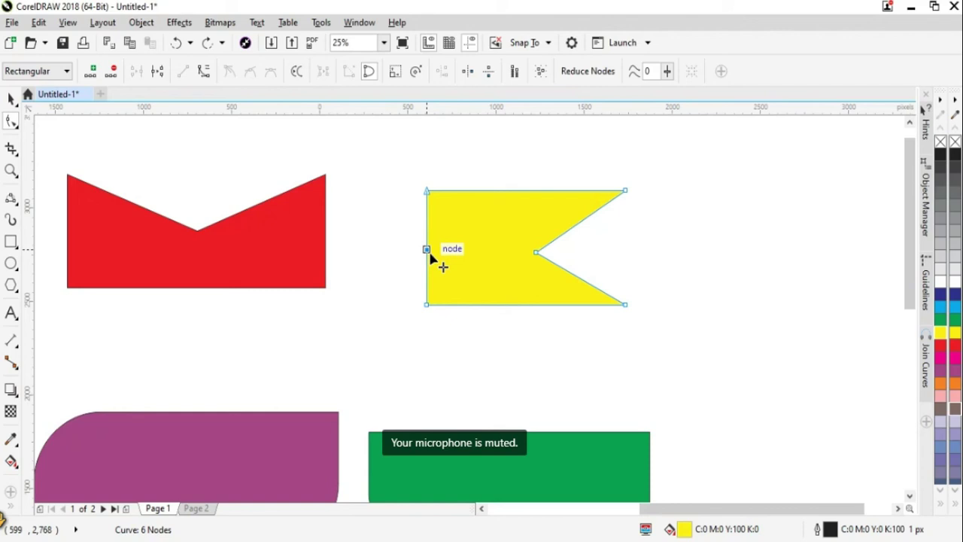
left_click_drag(427, 251, 523, 249)
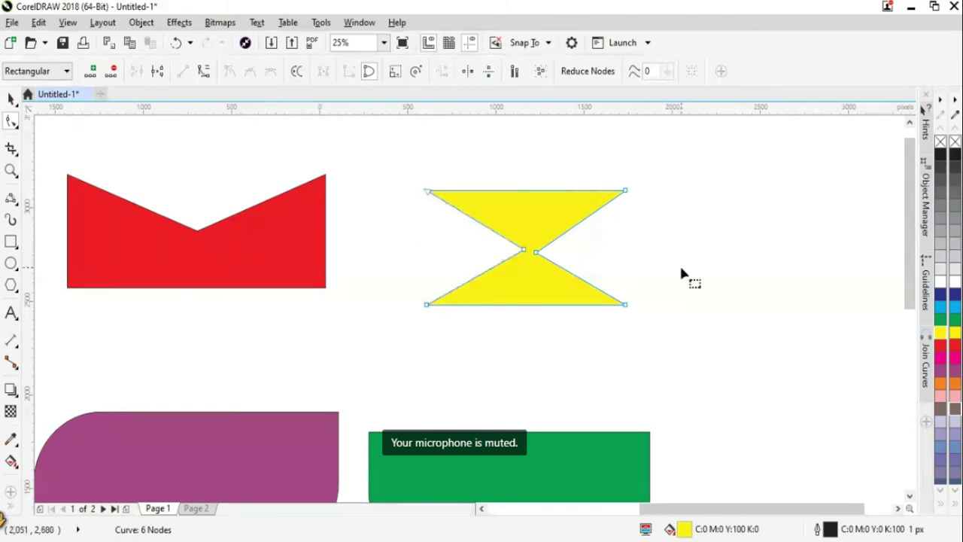
key("space")
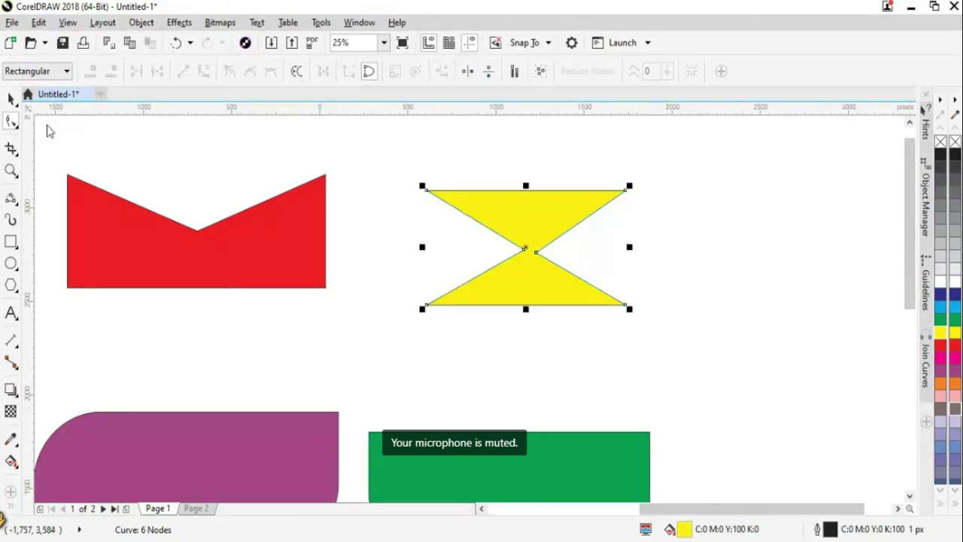
left_click(726, 343)
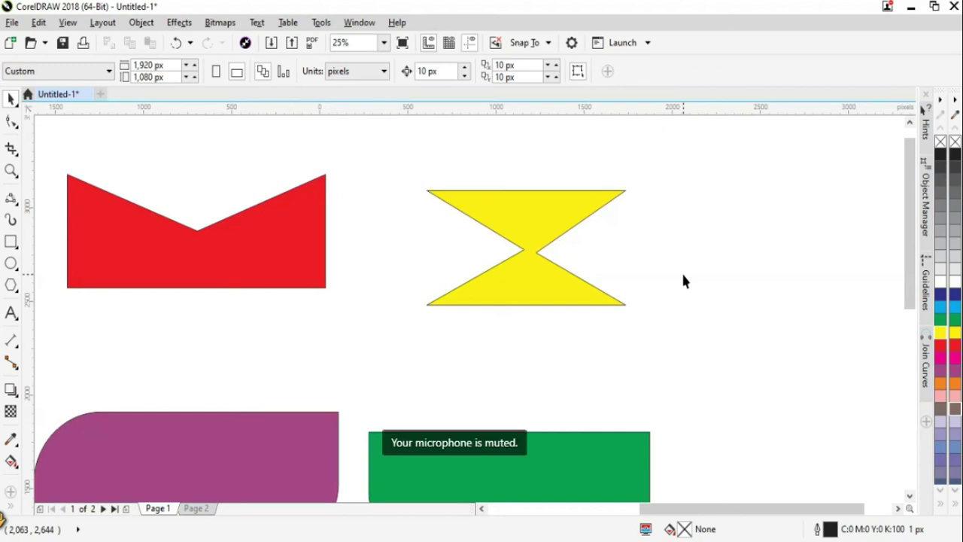
Step: Move the yellow hourglass shape to about X -354 px, Y 2,327 px, overlapping the lower part of the red shape
left_click(539, 277)
scroll(480, 319, "down", 2)
scroll(480, 319, "up", 2)
left_click_drag(512, 279, 244, 364)
Step: Draw a rectangle about 1,040 by 504 px in the empty area above the green rectangle and fill it with magenta
left_click(11, 241)
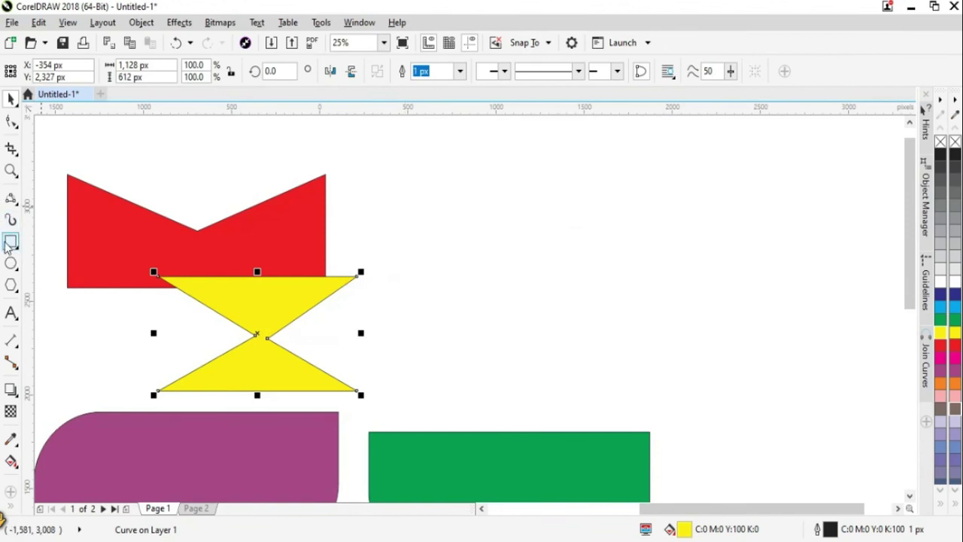
left_click_drag(479, 236, 666, 335)
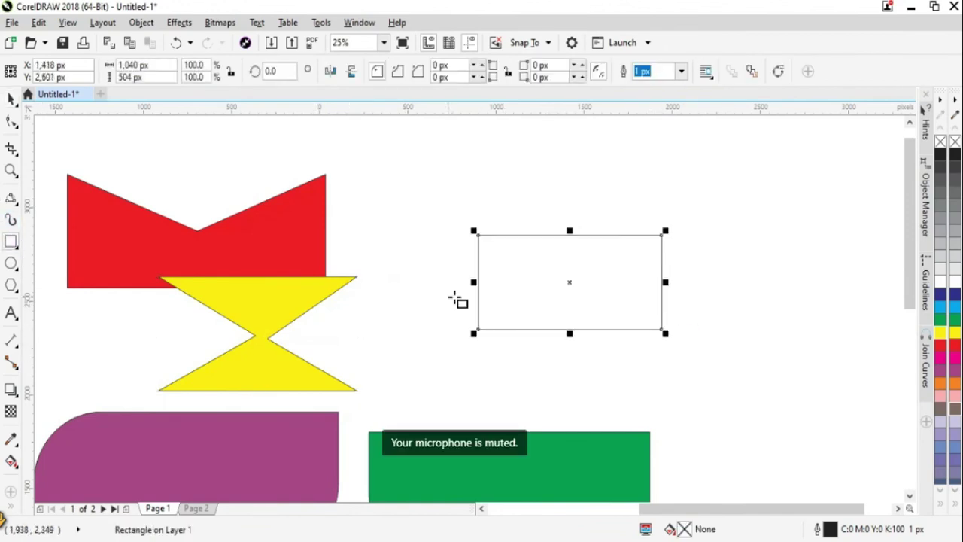
left_click(940, 357)
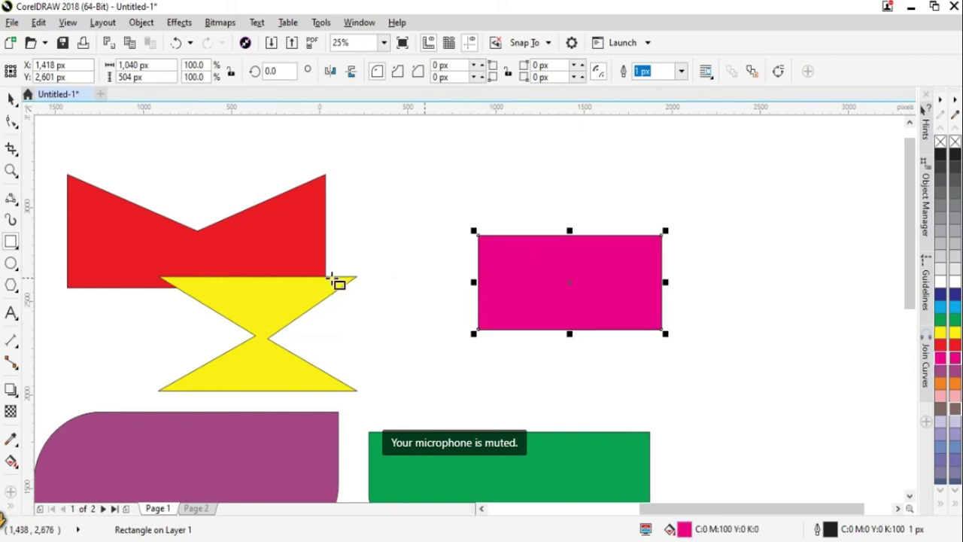
left_click(595, 301)
Step: Try skewing the magenta rectangle's top edge to the right into a parallelogram, and undo the skew
left_click(10, 97)
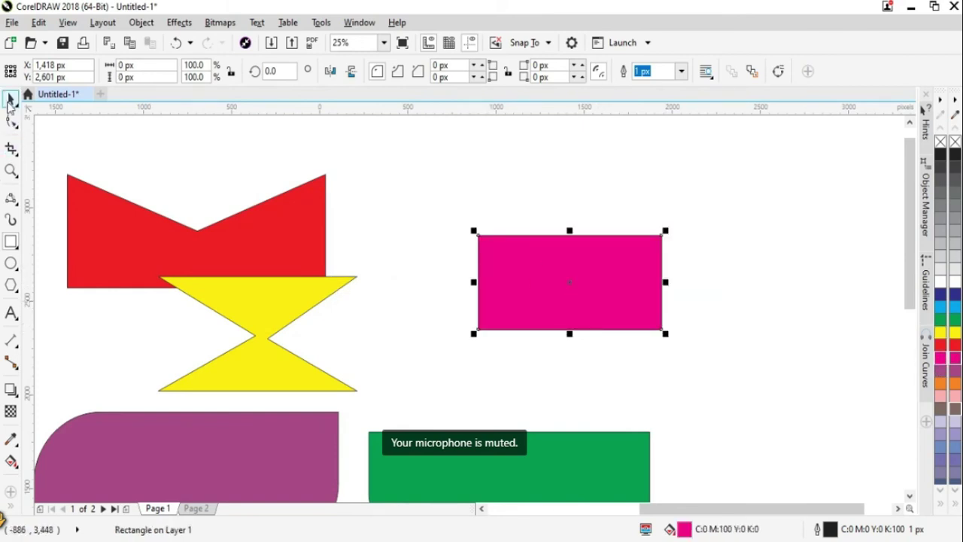
left_click(641, 306)
left_click_drag(568, 231, 628, 229)
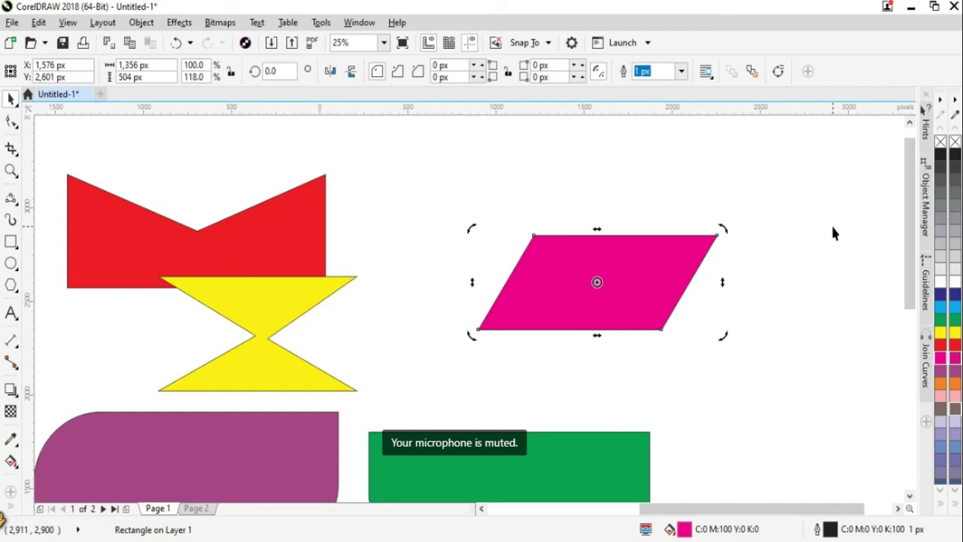
key("ctrl+z")
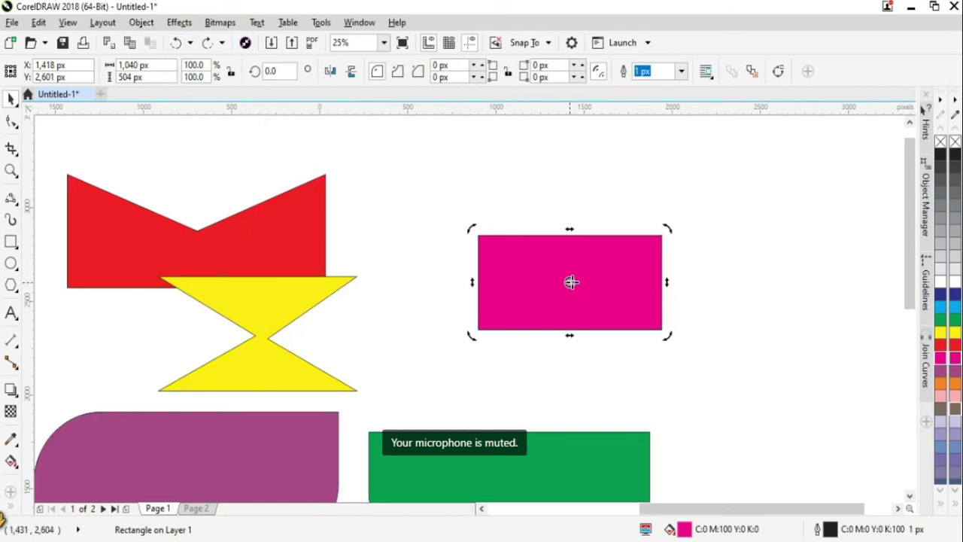
Step: Try skewing the magenta rectangle's top edge to the left, and undo the skew
left_click(570, 281)
left_click(604, 190)
left_click(579, 253)
left_click(579, 255)
left_click_drag(570, 234, 509, 232)
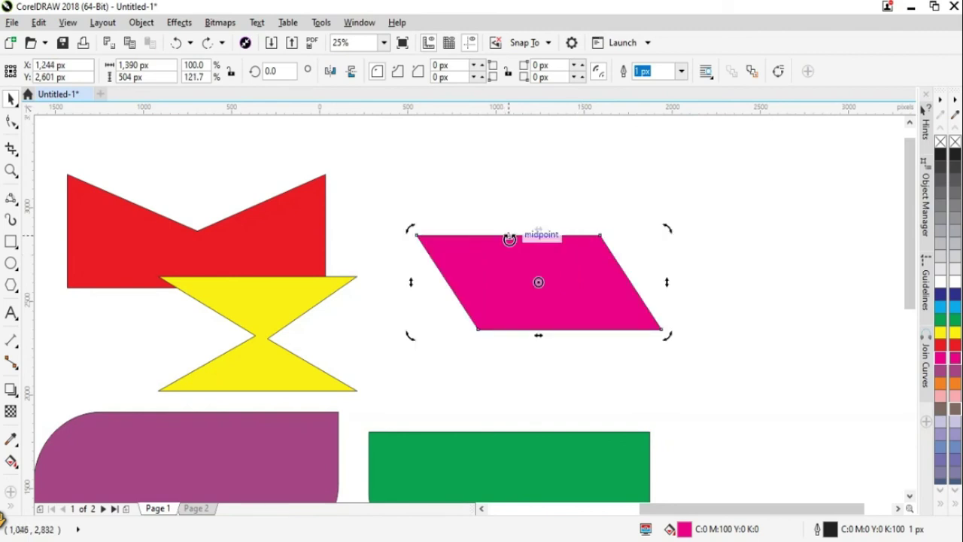
key("ctrl+z")
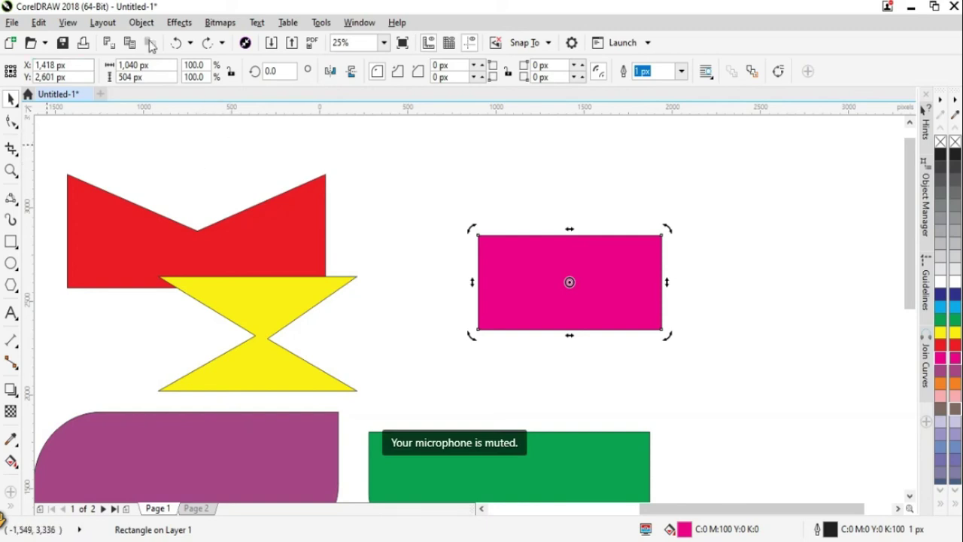
Step: Convert the magenta rectangle to curves, try pulling its top-left node to the middle of the top edge, and undo that move
key("ctrl+q")
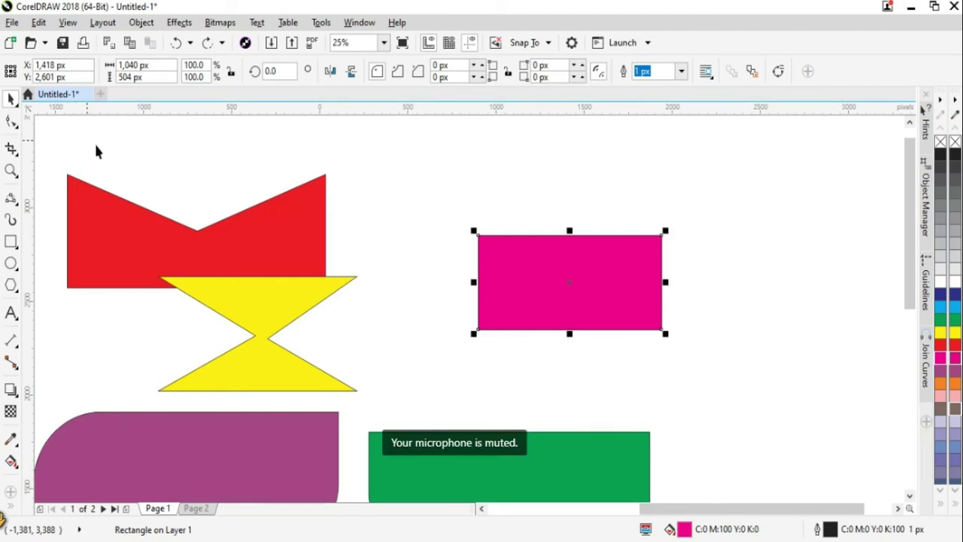
left_click(13, 124)
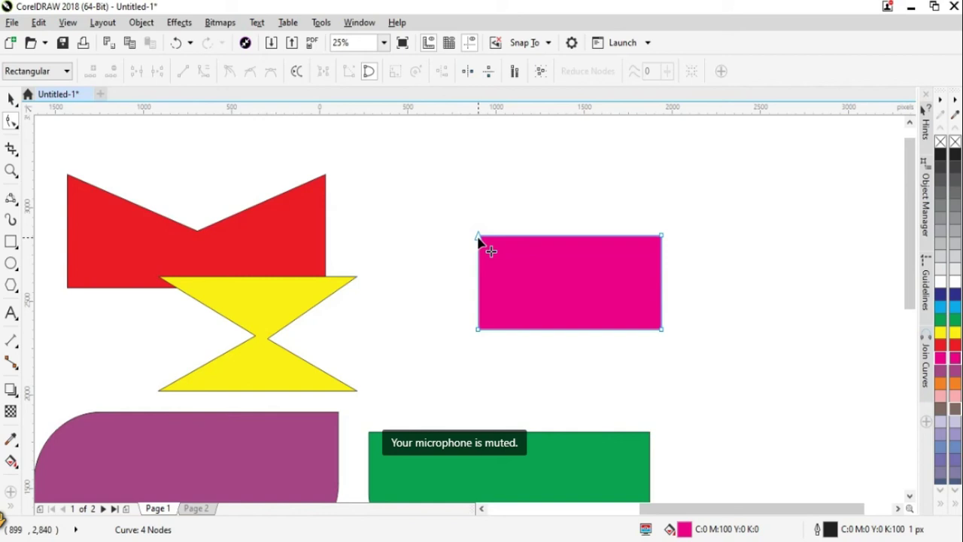
left_click_drag(478, 239, 569, 237)
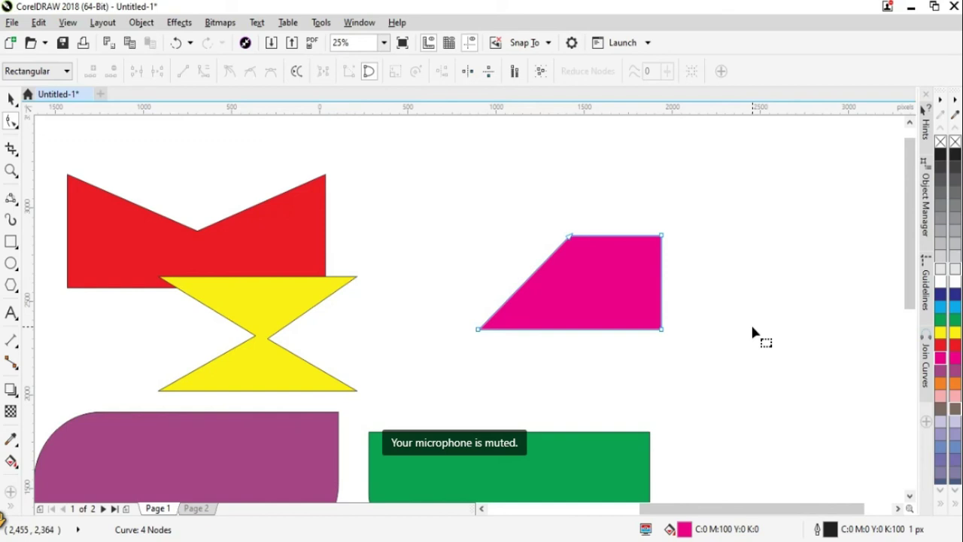
key("ctrl+z")
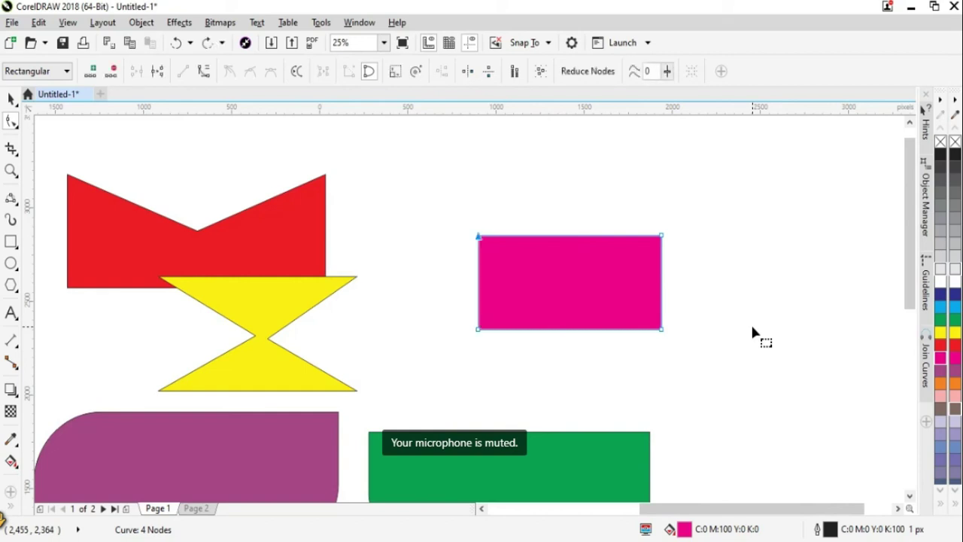
key("space")
left_click(530, 340)
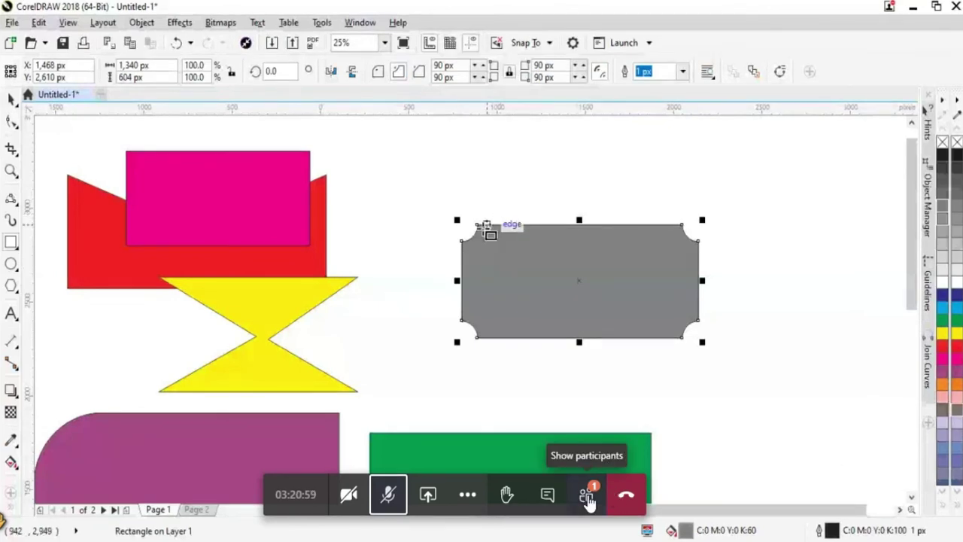
Step: Deselect the grey scalloped rectangle and briefly unmute the meeting microphone before muting it again
left_click(11, 100)
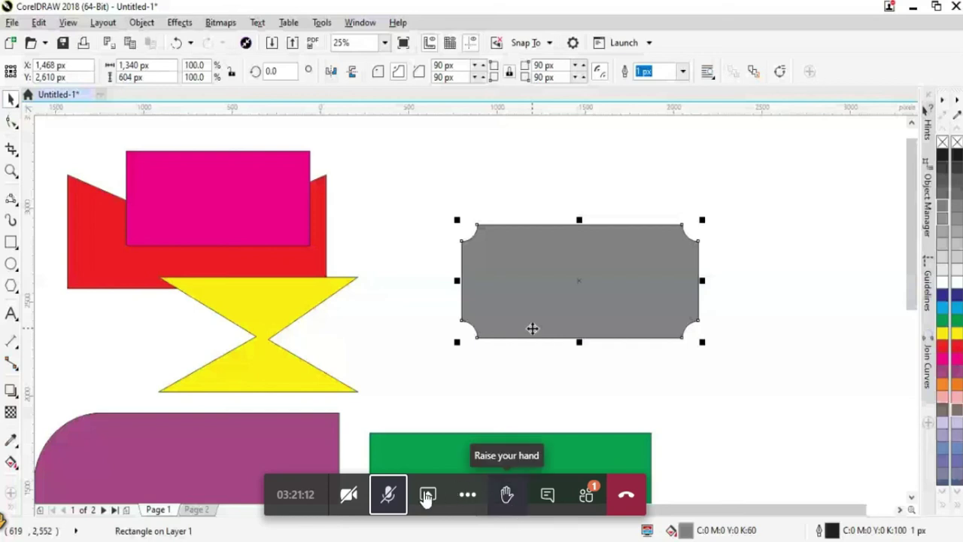
key("Escape")
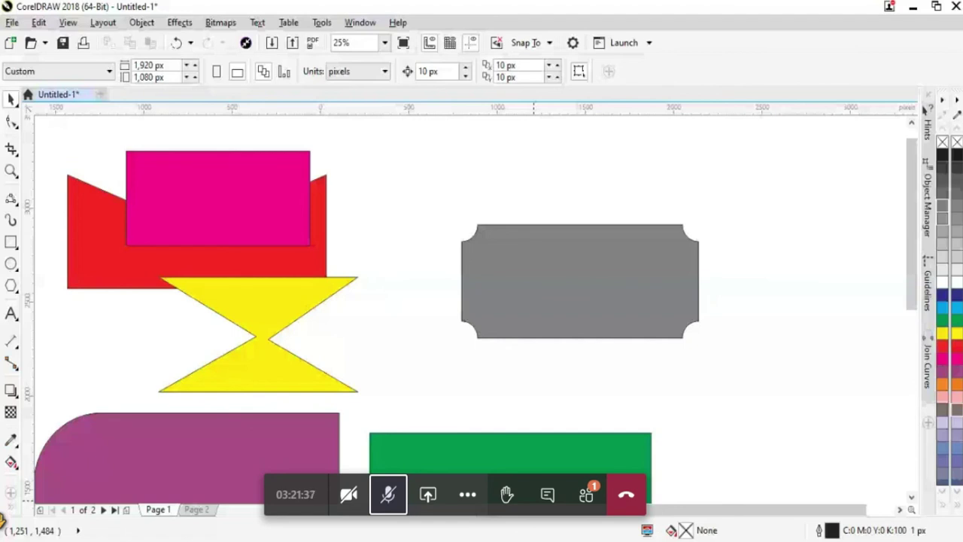
left_click(391, 498)
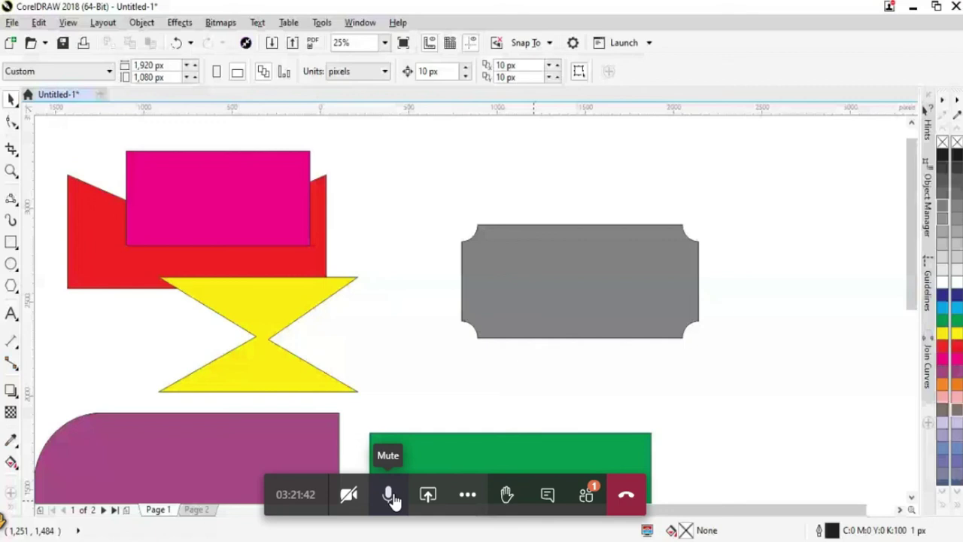
left_click(390, 496)
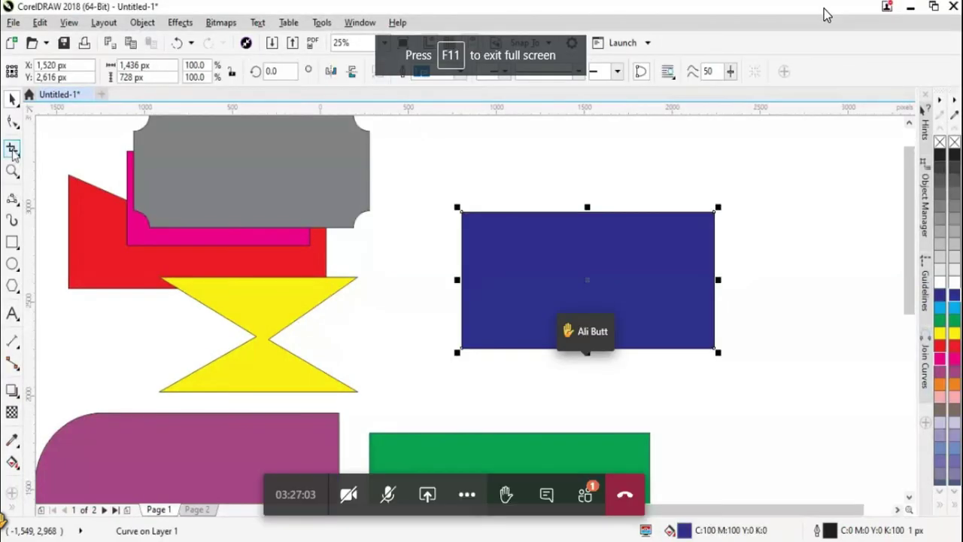
Step: Add a node at the middle of both the right and left edges of the blue shape
left_click(12, 121)
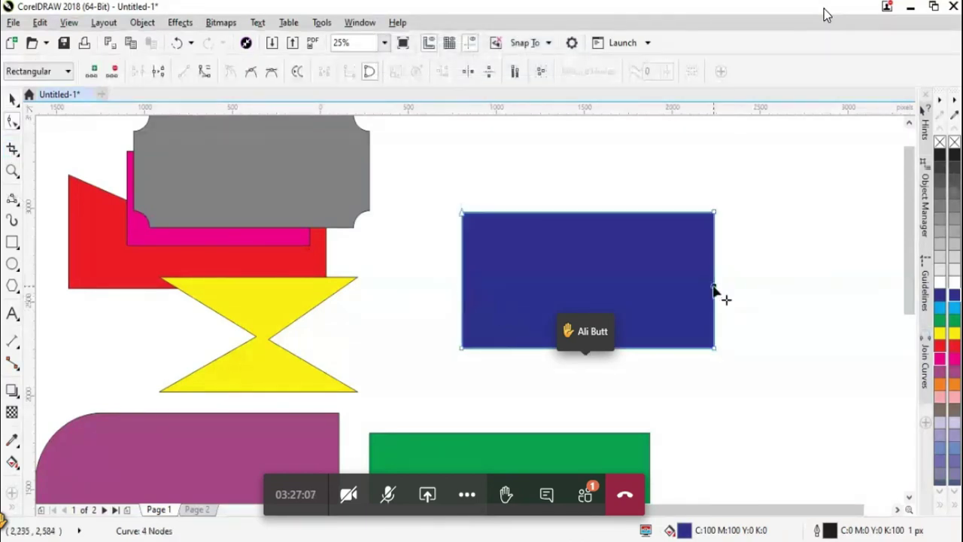
left_click(714, 285)
key("plus")
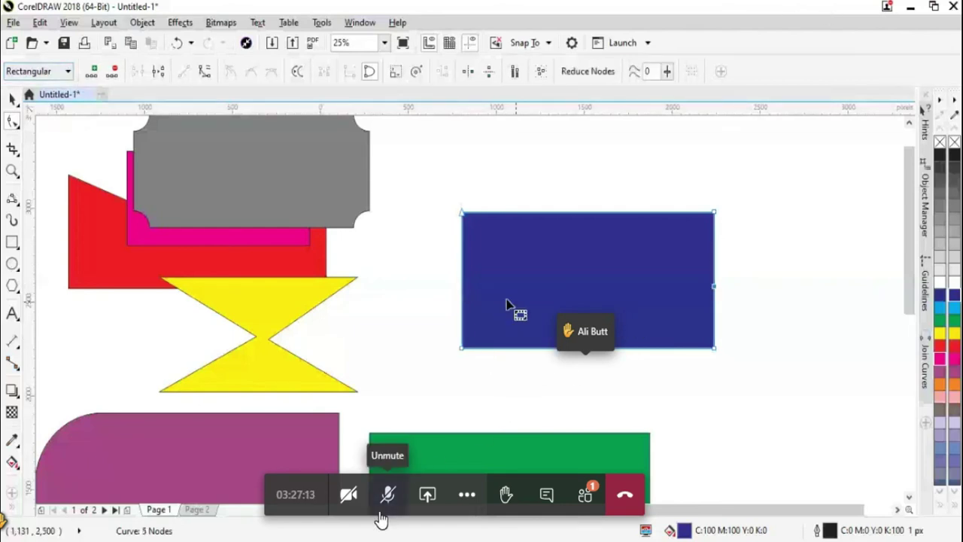
left_click(462, 286)
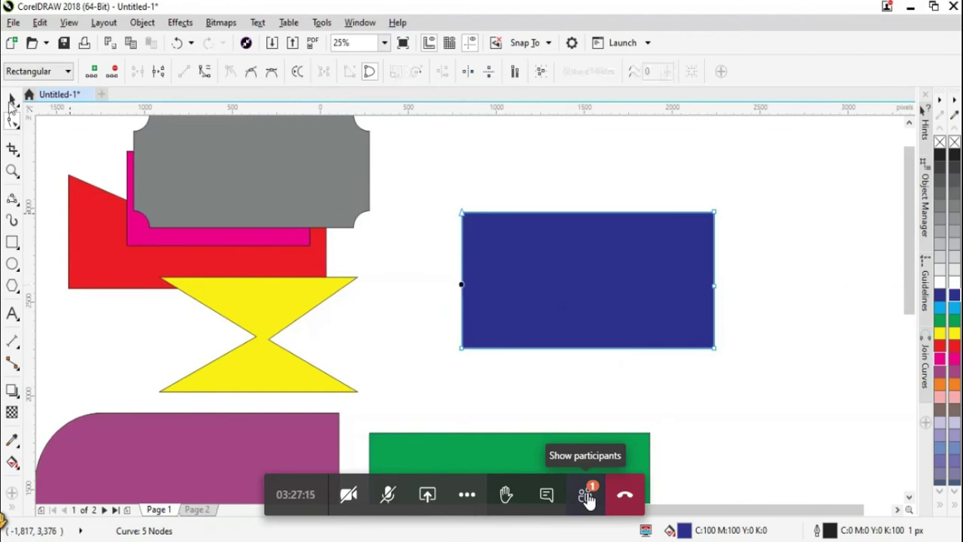
key("plus")
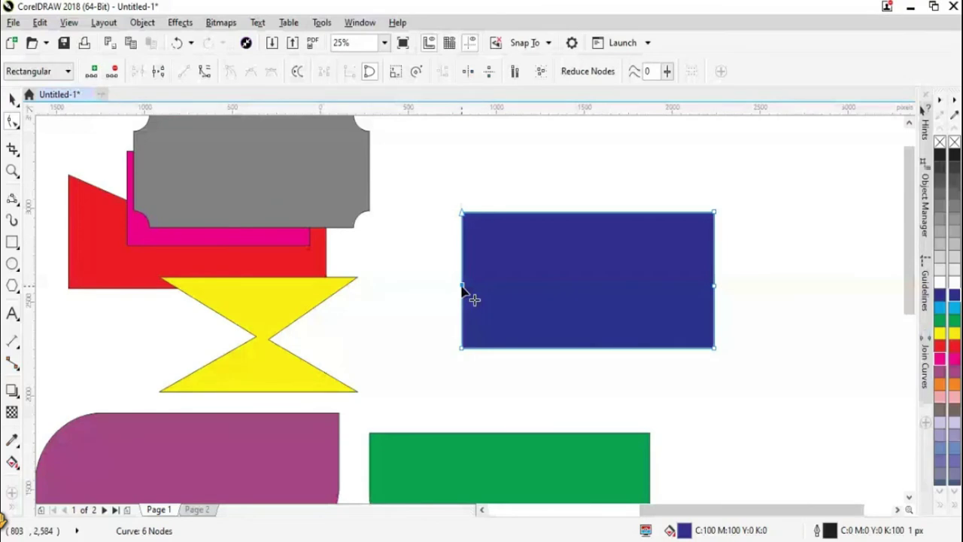
Step: Try pulling the blue shape's left and right middle nodes inward to form notches, and undo the moves
left_click_drag(462, 287, 468, 293)
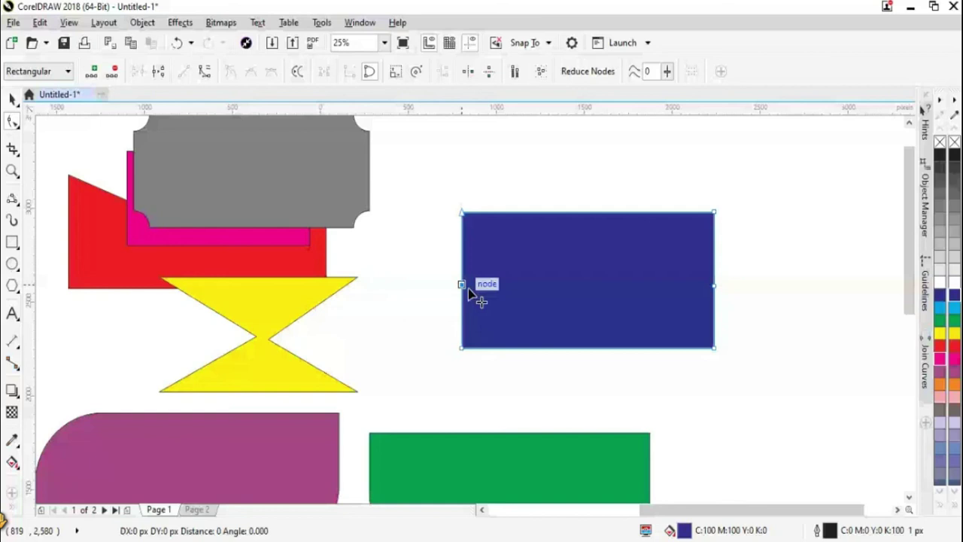
left_click_drag(468, 293, 576, 299)
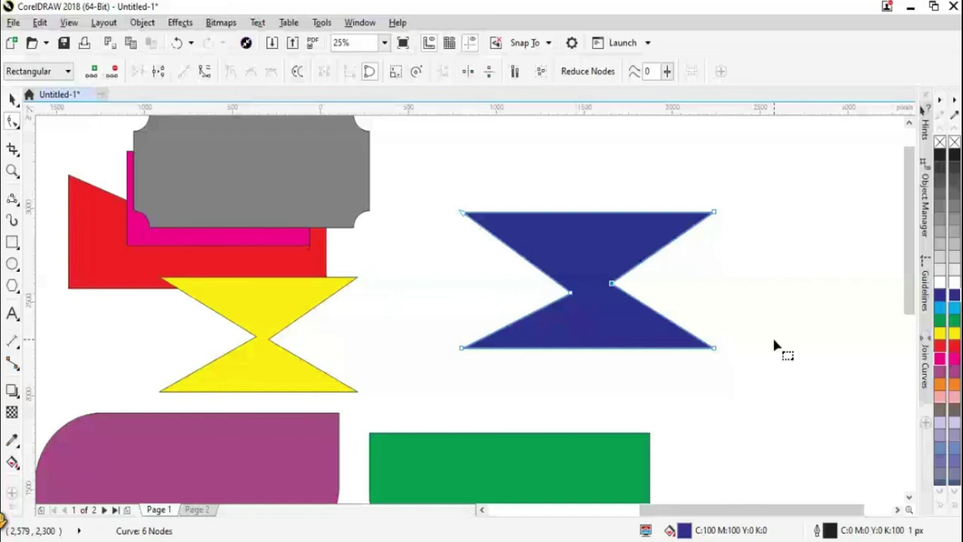
key("ctrl+z")
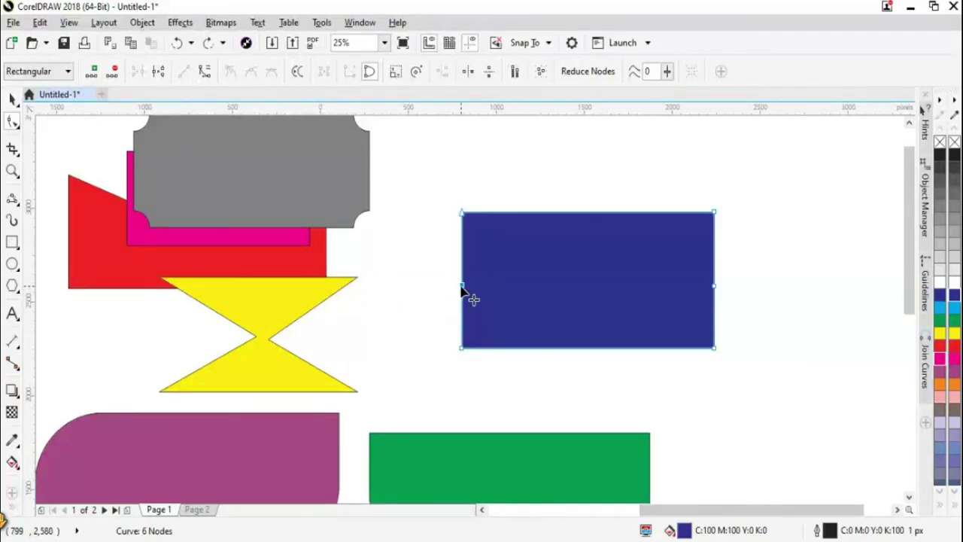
key("ctrl+shift+z")
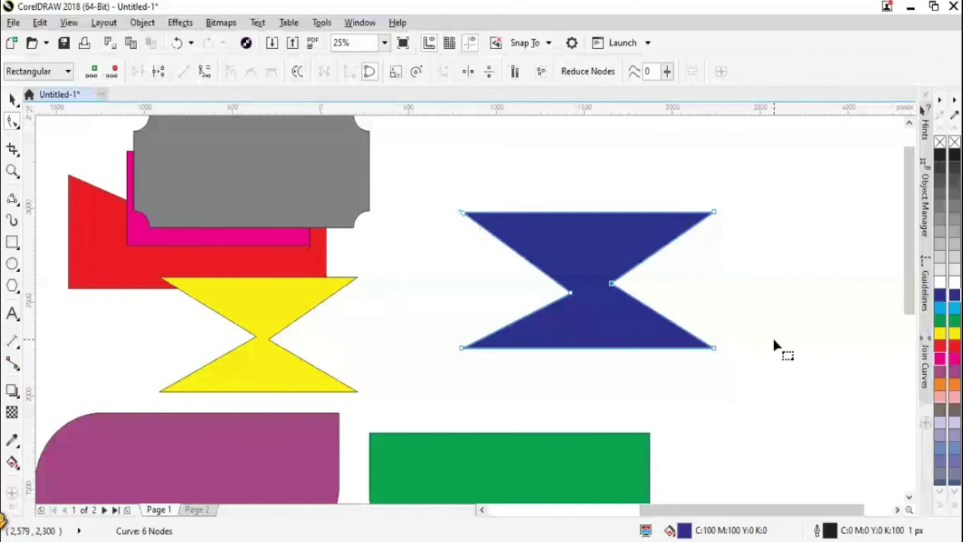
Step: Pull the blue shape's middle side nodes inward into V-shaped notches, with the right notch shallower than the left, and deselect the nodes
left_click_drag(611, 284, 599, 294)
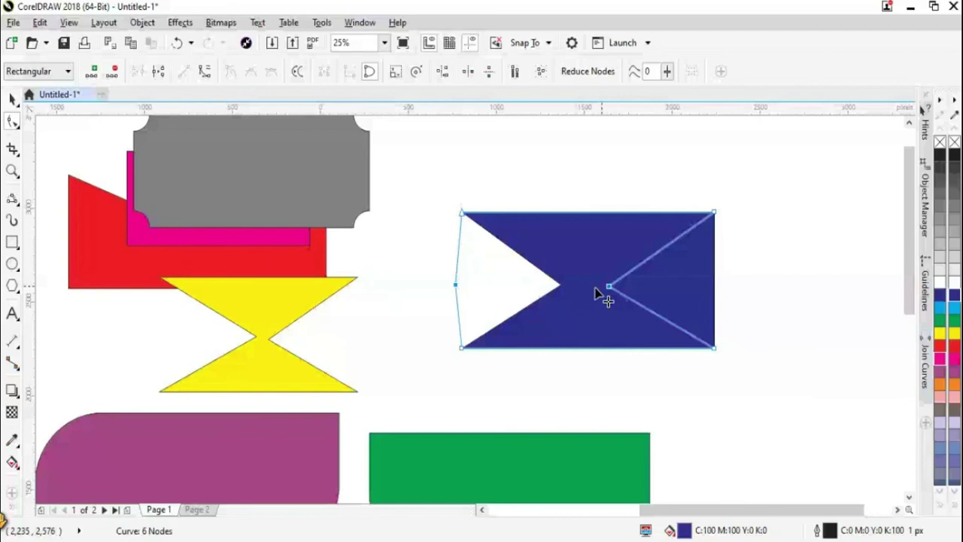
left_click_drag(598, 294, 657, 288)
left_click(685, 412)
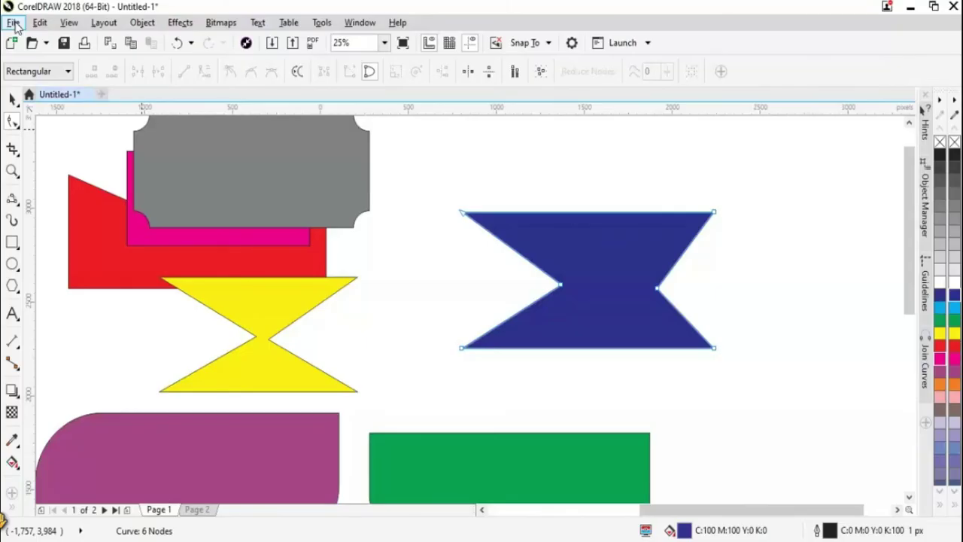
Step: Export the page to PNG in RGB Color (24-bit), previewing transparency but leaving it off
left_click(13, 23)
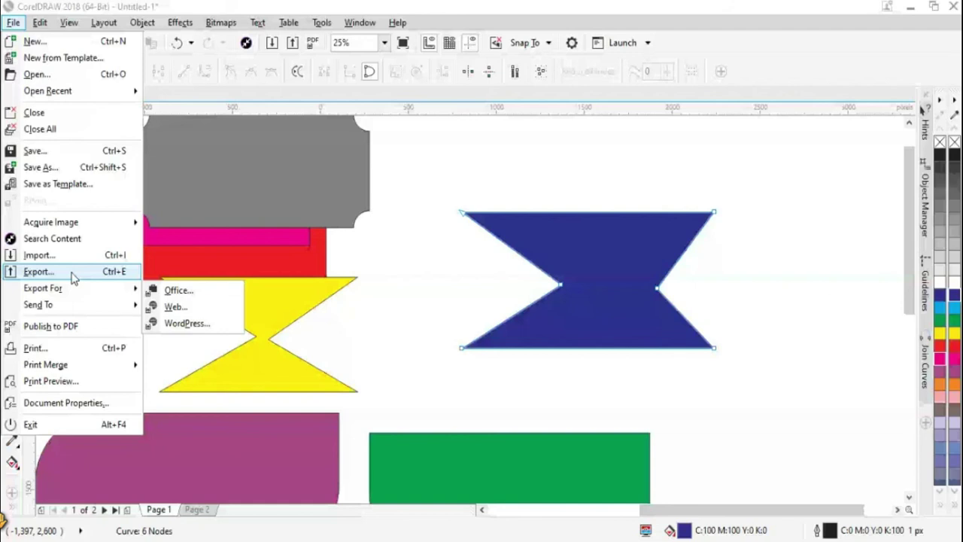
left_click(73, 278)
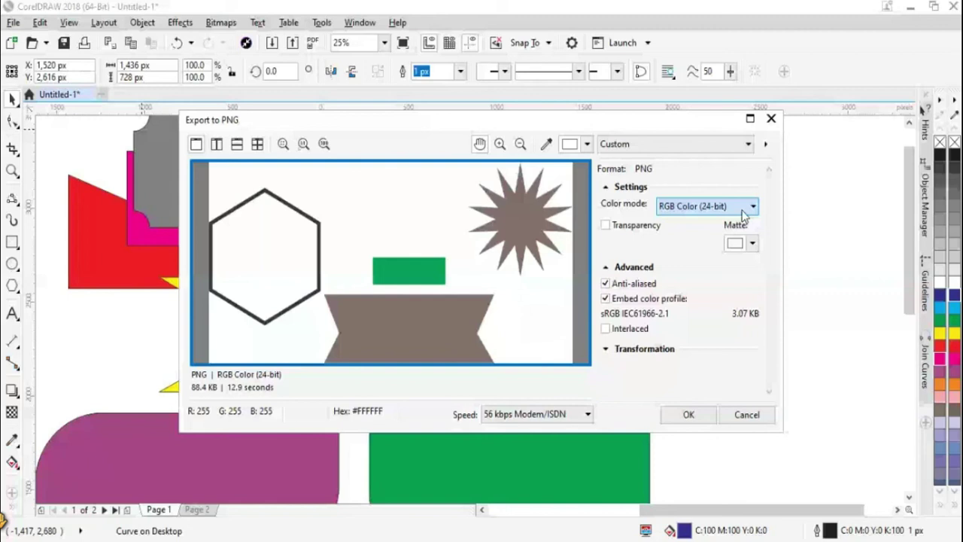
left_click(607, 225)
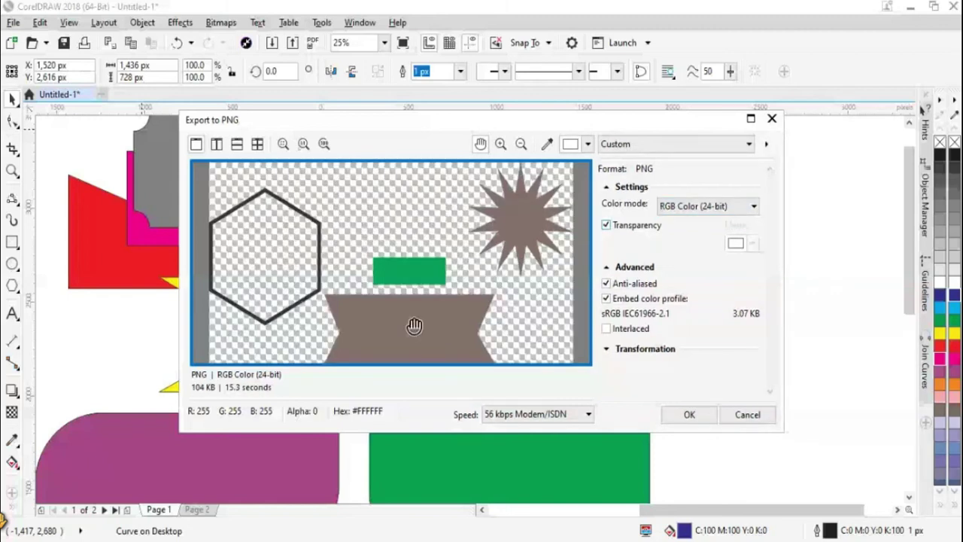
left_click(607, 225)
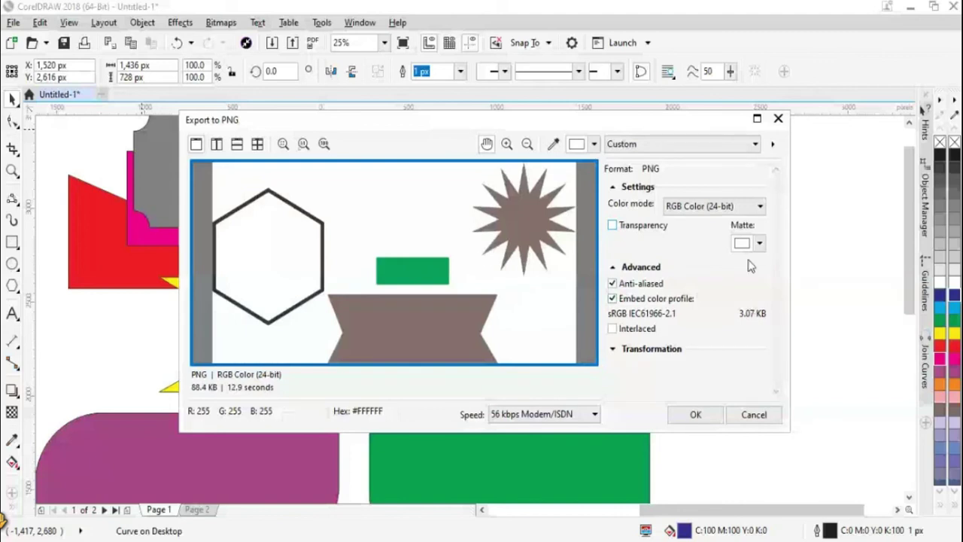
left_click(695, 417)
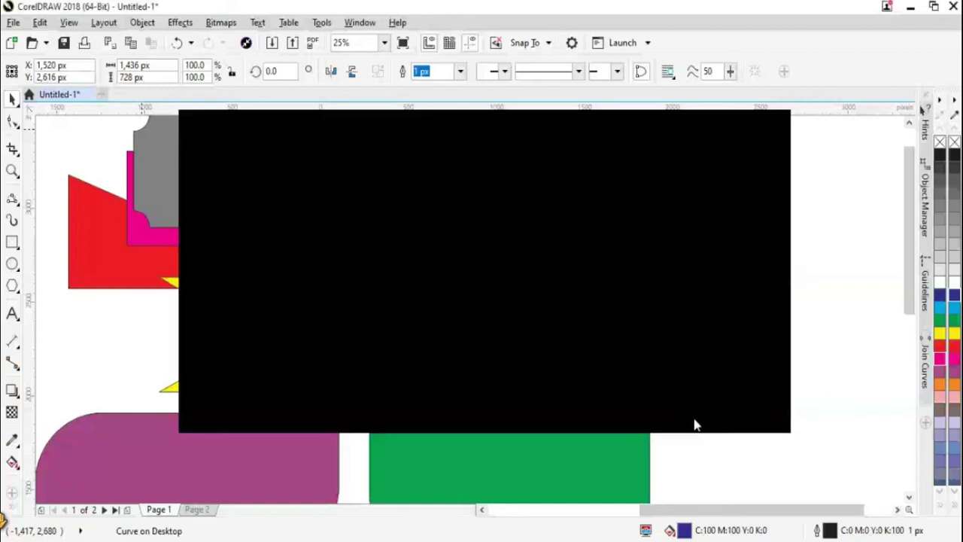